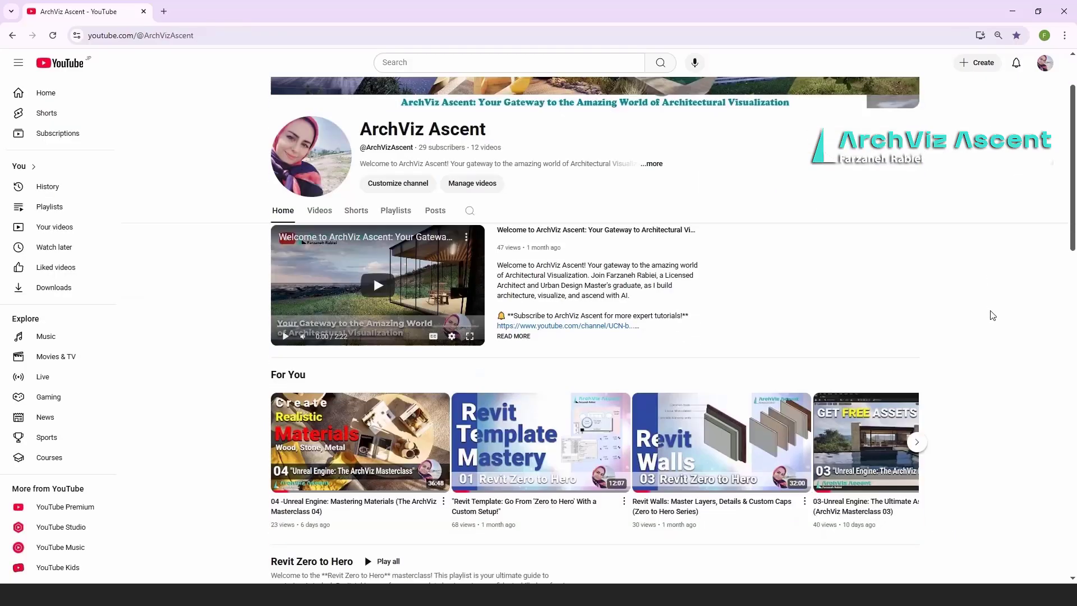
Step: Change the editor mode from Selection to Modeling and pick the Box shape
{"action": "scroll", "coordinate": [990, 314], "scroll_direction": "down", "scroll_amount": 5}
{"action": "scroll", "coordinate": [992, 315], "scroll_direction": "down", "scroll_amount": 2}
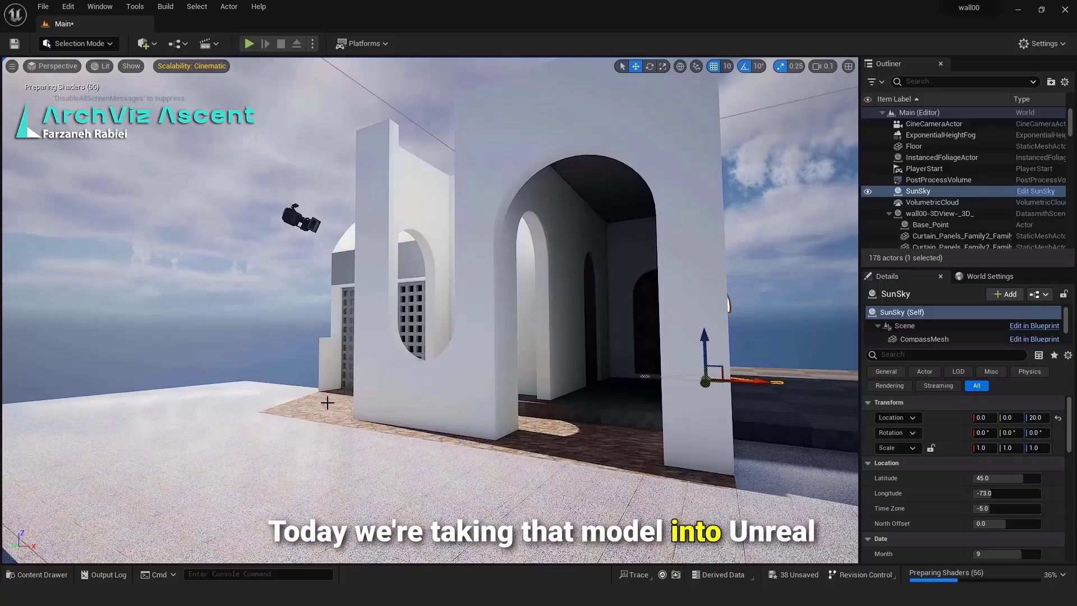
{"action": "left_click", "coordinate": [109, 43]}
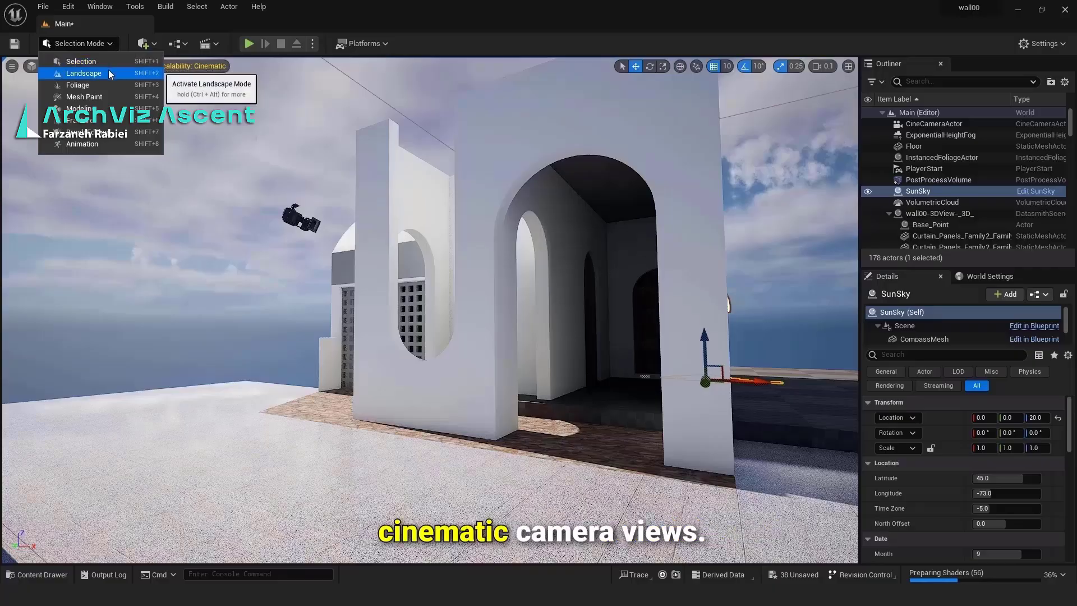
{"action": "left_click", "coordinate": [103, 109]}
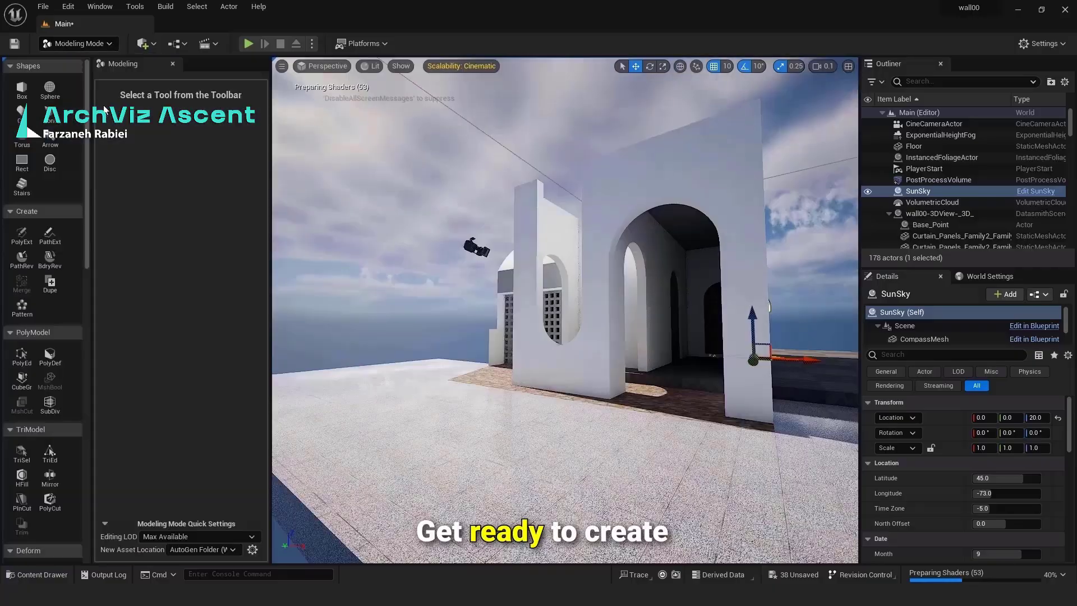
{"action": "left_click", "coordinate": [23, 89]}
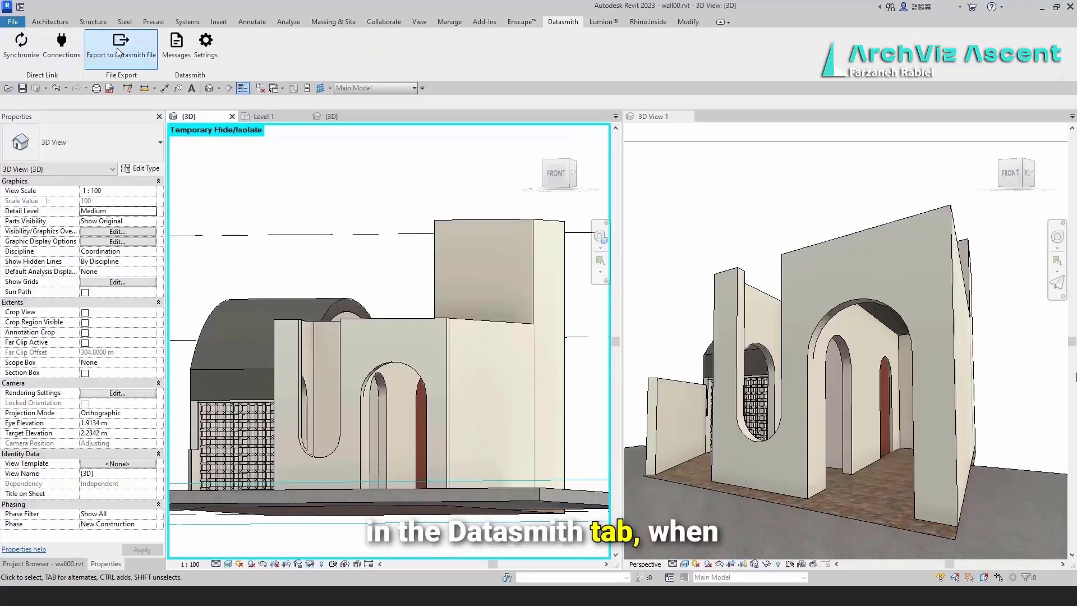
Step: Save the wall00 3D view as a Datasmith file, then choose the same export under View > Twinmotion
{"action": "left_click", "coordinate": [144, 65]}
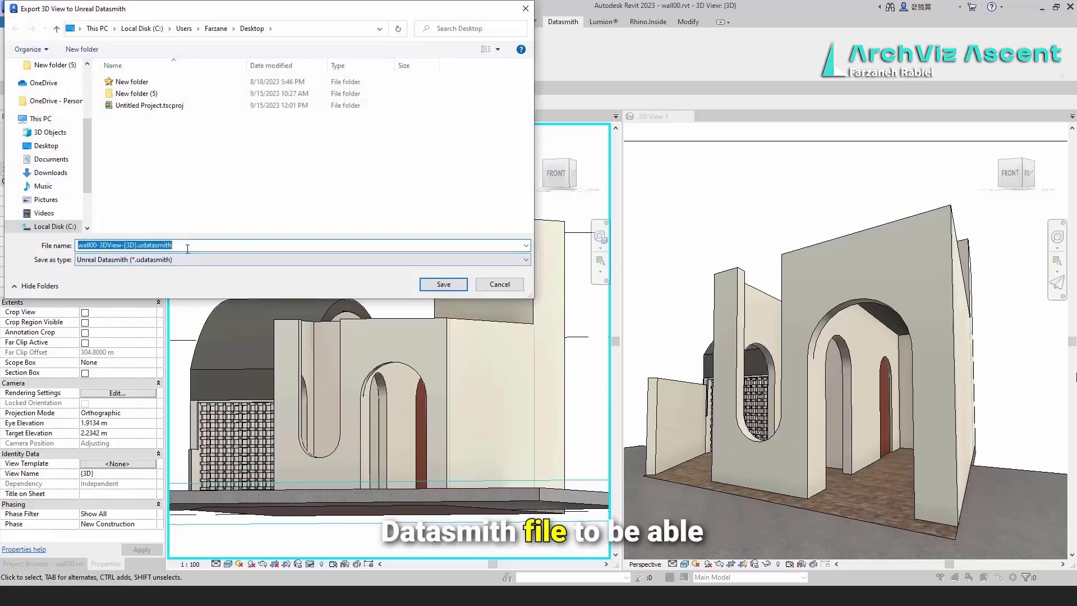
{"action": "left_click", "coordinate": [442, 284]}
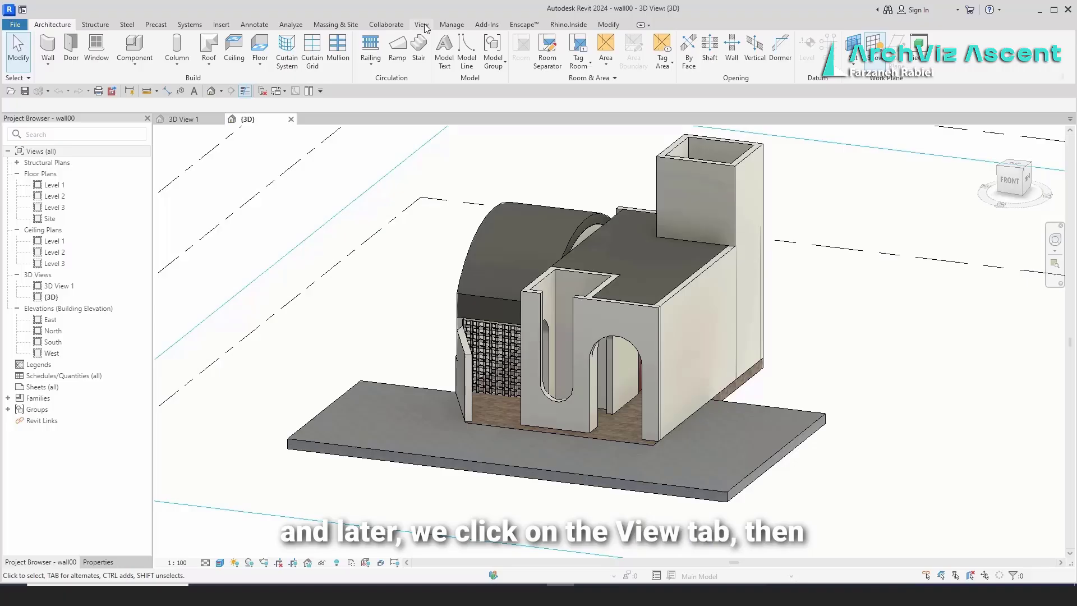
{"action": "left_click", "coordinate": [422, 25]}
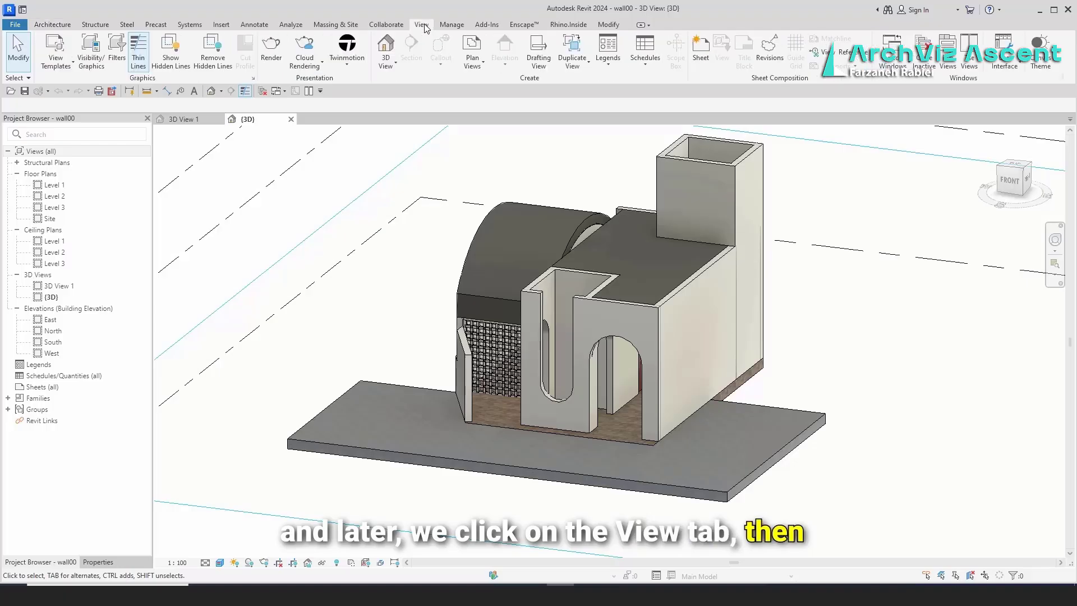
{"action": "left_click", "coordinate": [351, 65]}
{"action": "left_click", "coordinate": [345, 177]}
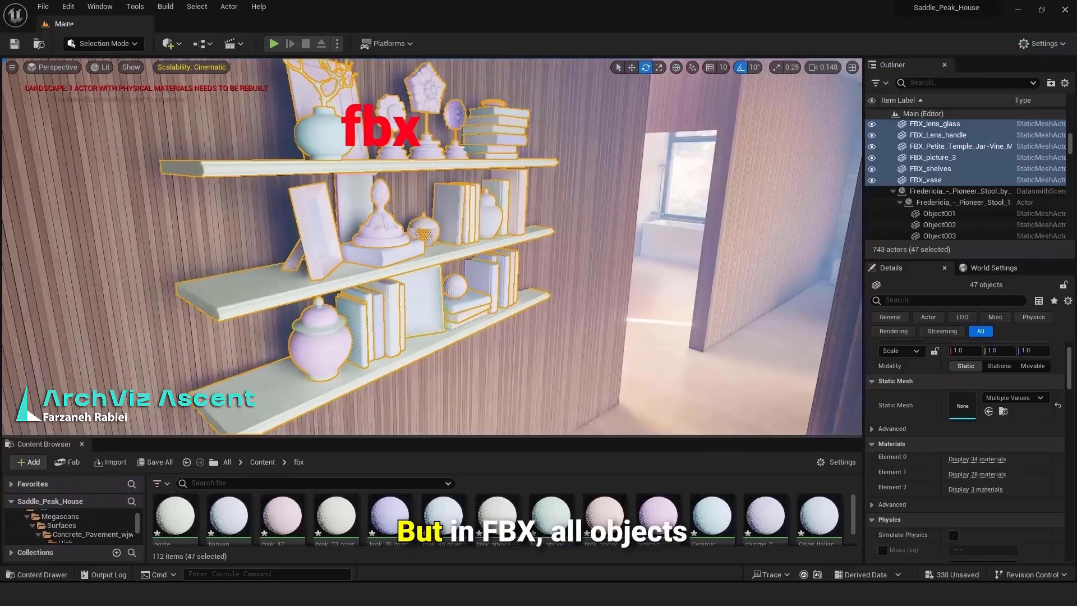
Step: Compare the frame and cone pivots, then slide frame_002 left along X to the shelf's end
{"action": "left_click", "coordinate": [405, 316]}
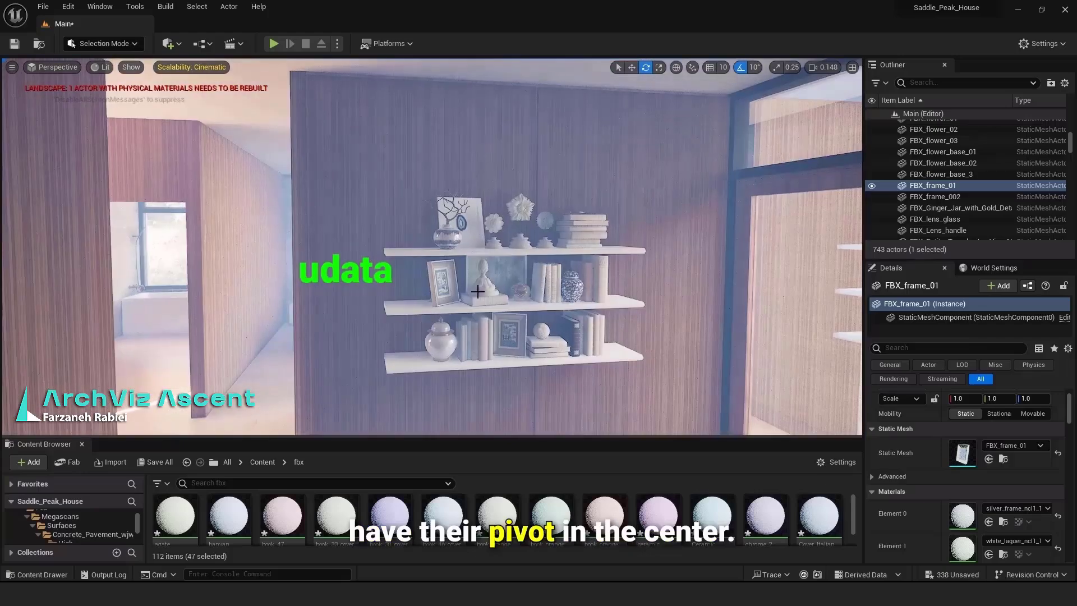
{"action": "left_click", "coordinate": [469, 303]}
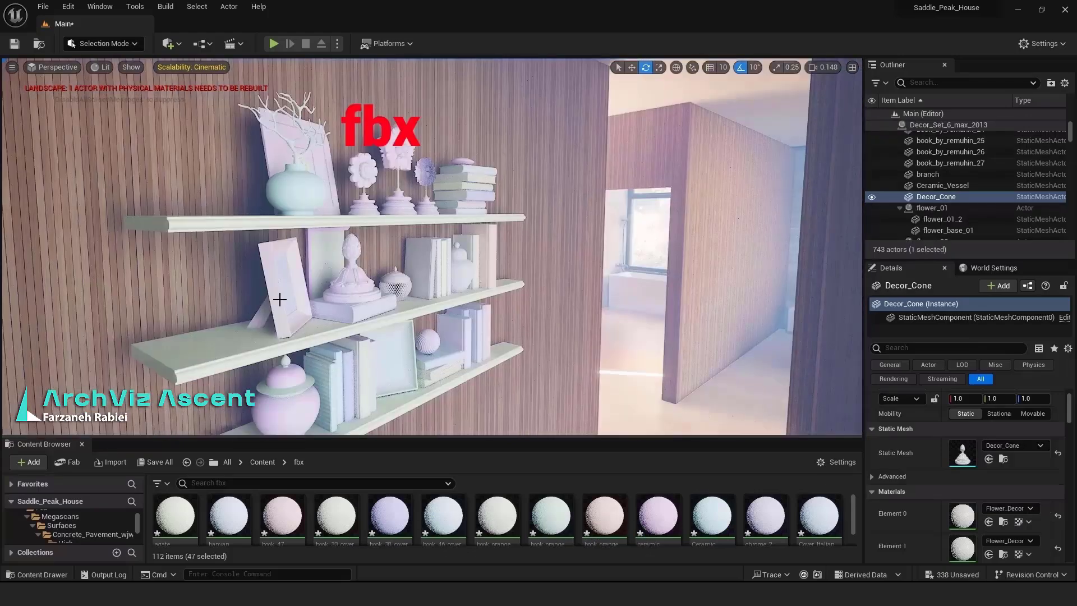
{"action": "left_click", "coordinate": [276, 298]}
{"action": "key", "text": "w"}
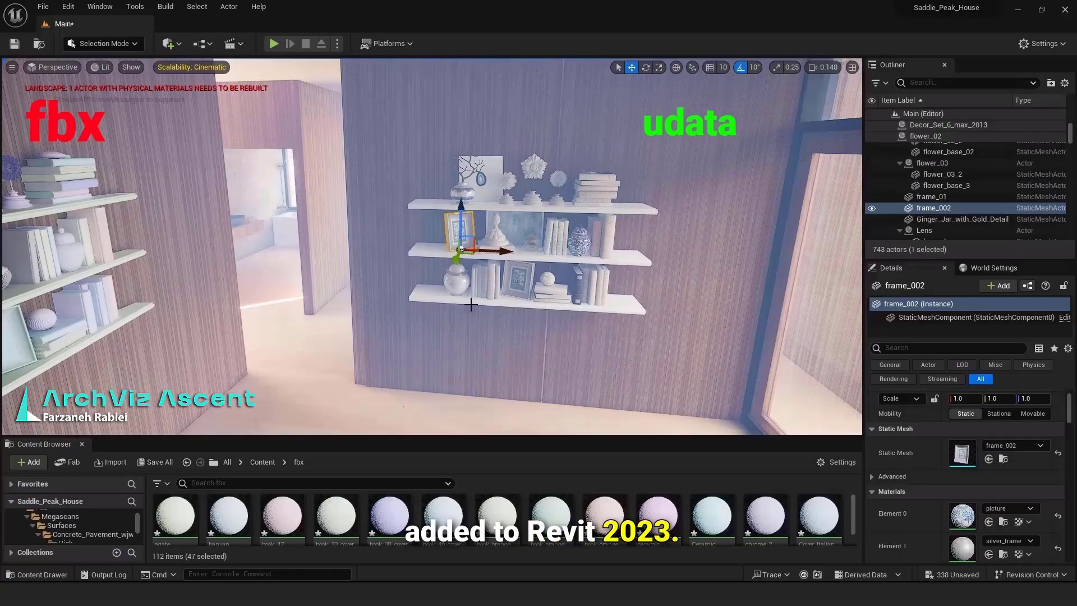
{"action": "left_click_drag", "start_coordinate": [488, 250], "coordinate": [469, 251]}
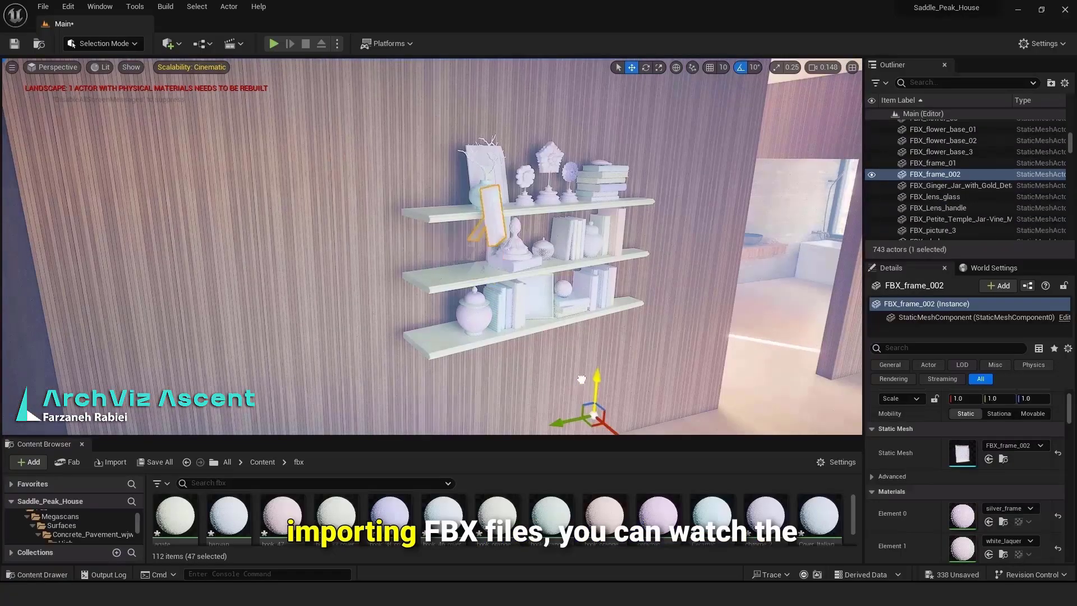
{"action": "left_click_drag", "start_coordinate": [581, 378], "coordinate": [528, 376]}
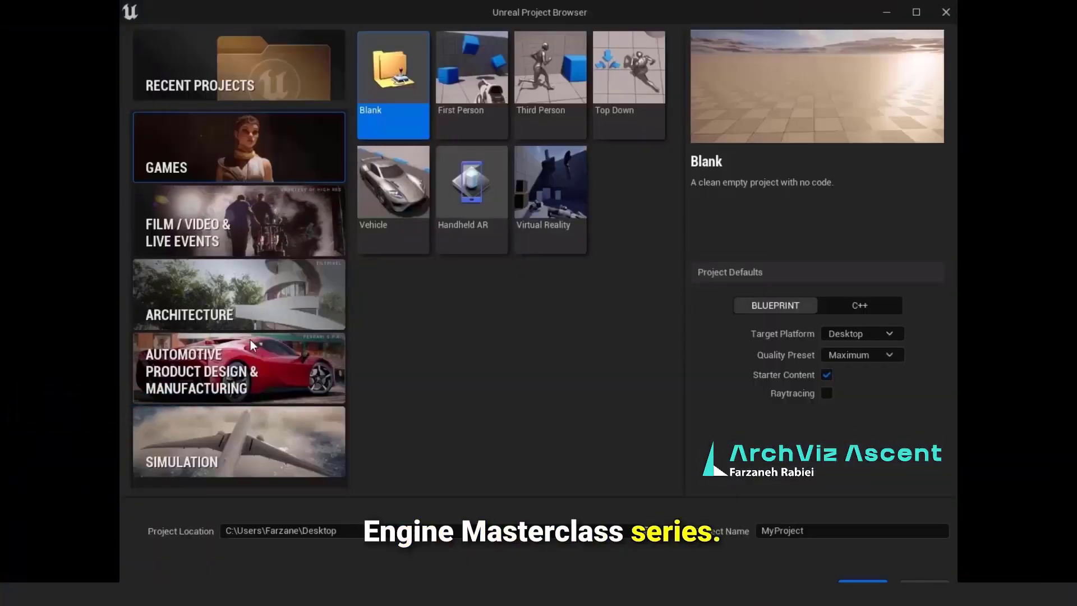
Step: Choose the Architecture > Blank template and name the project wall00
{"action": "left_click", "coordinate": [257, 361]}
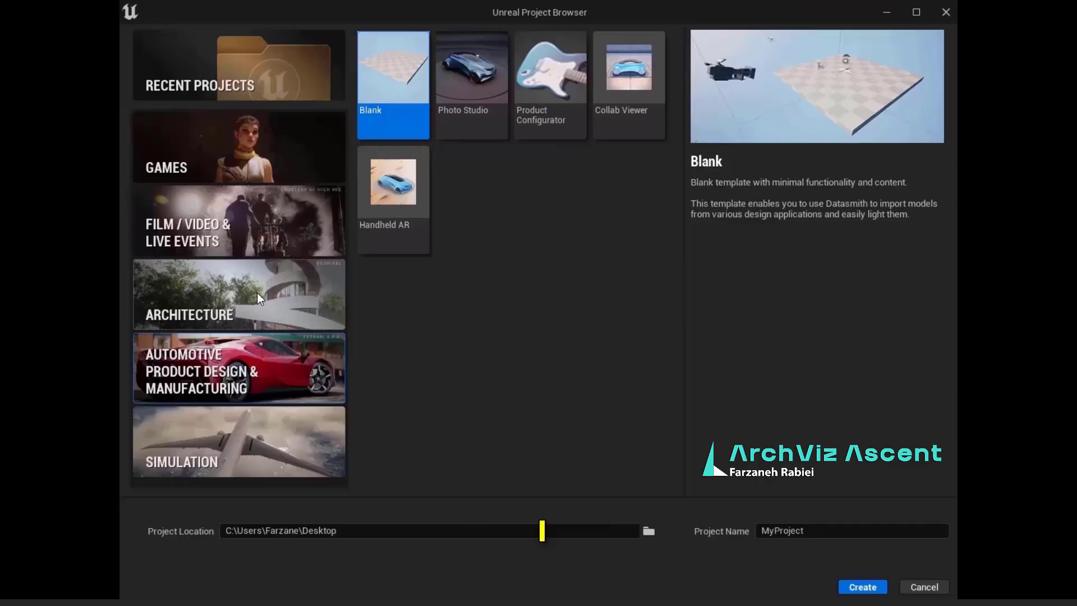
{"action": "left_click", "coordinate": [258, 293]}
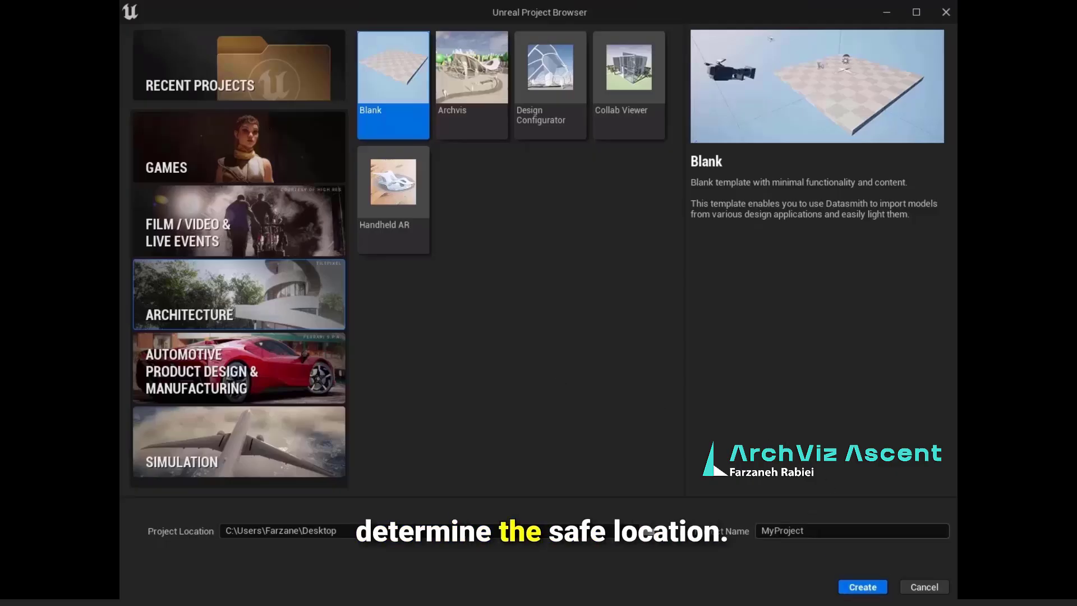
{"action": "double_click", "coordinate": [788, 530]}
{"action": "type", "text": "wall0"}
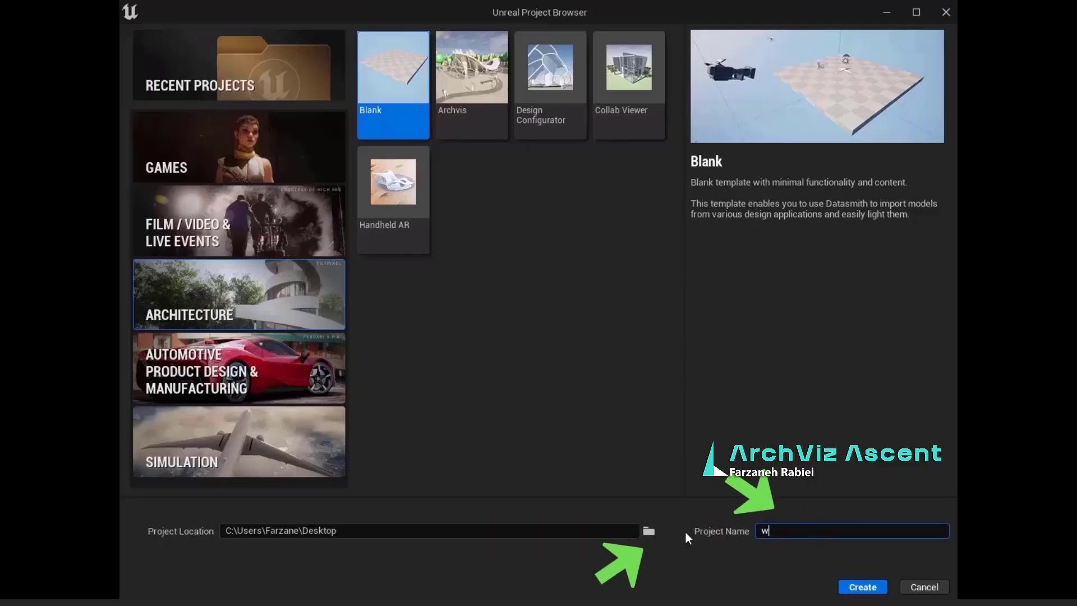
{"action": "type", "text": "0"}
{"action": "key", "text": "Return"}
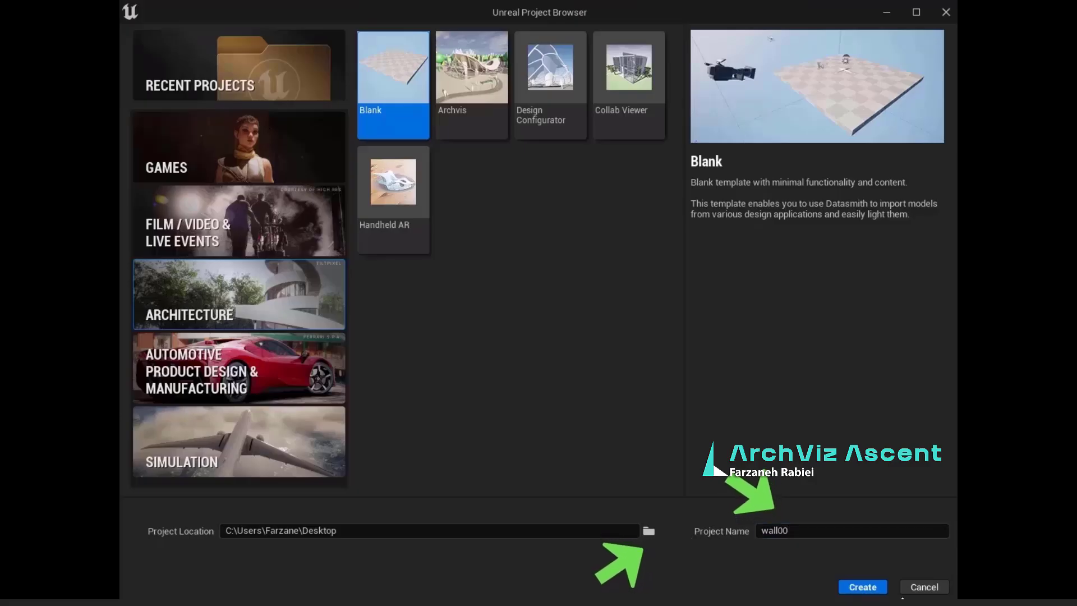
Step: Create the wall00 project and start a Datasmith import of the exported .udatasmith file
{"action": "left_click", "coordinate": [877, 584]}
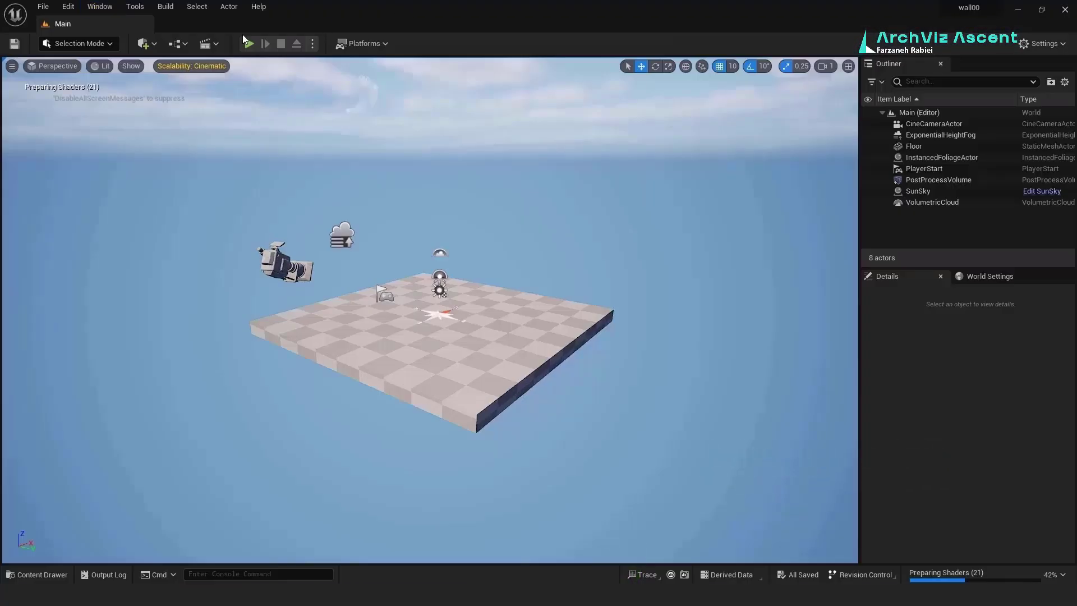
{"action": "left_click", "coordinate": [149, 46]}
{"action": "mouse_move", "coordinate": [179, 136]}
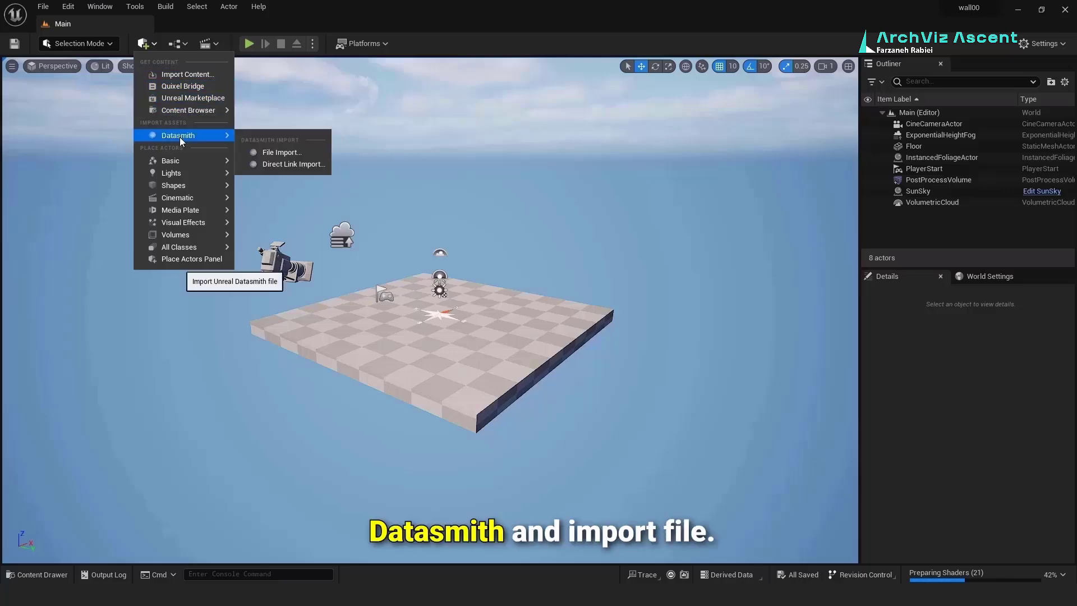
{"action": "left_click", "coordinate": [283, 151]}
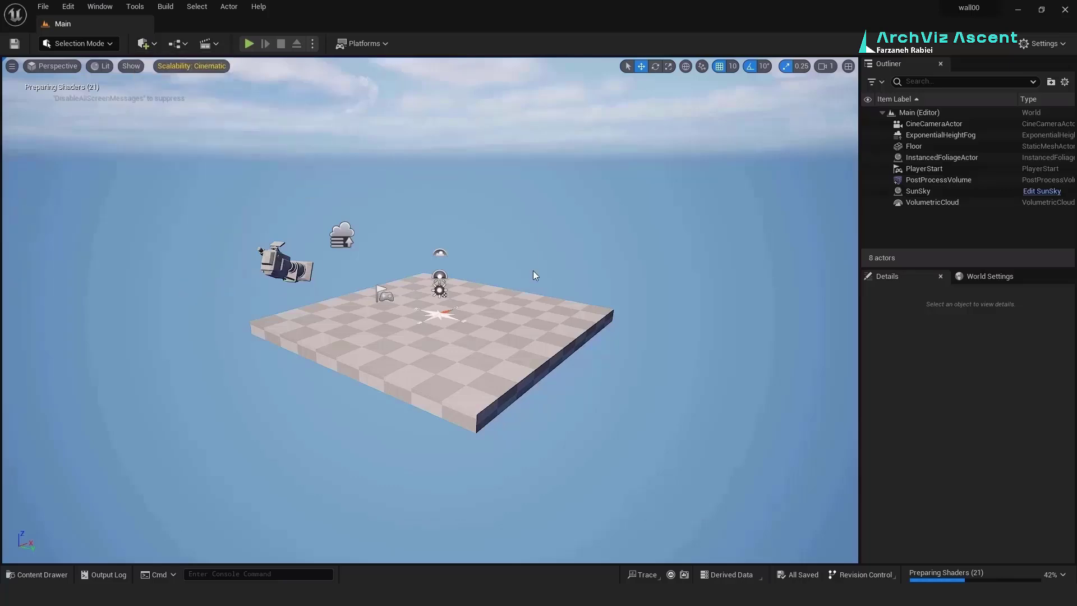
{"action": "left_click", "coordinate": [49, 66]}
{"action": "double_click", "coordinate": [432, 105]}
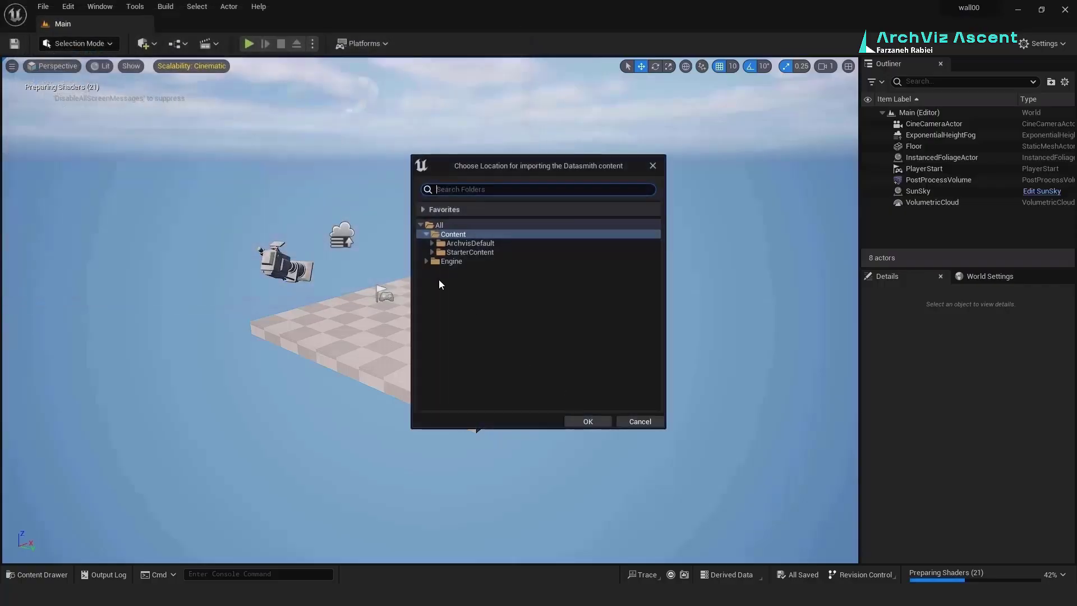
Step: Make a new 'mesh' folder under Content as the import destination
{"action": "right_click", "coordinate": [520, 235]}
{"action": "left_click", "coordinate": [539, 246]}
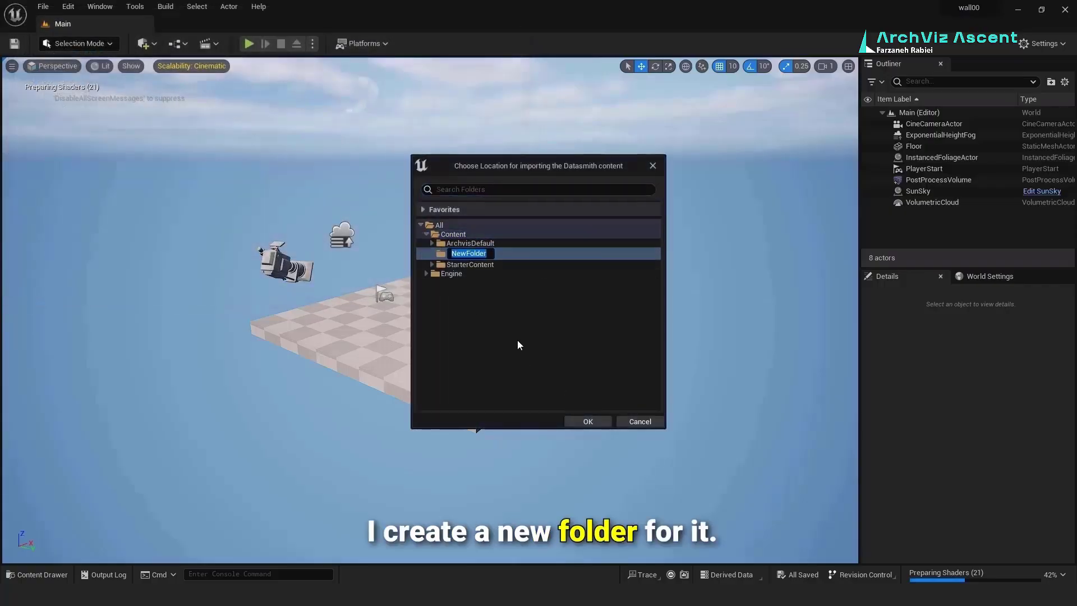
{"action": "type", "text": "mes"}
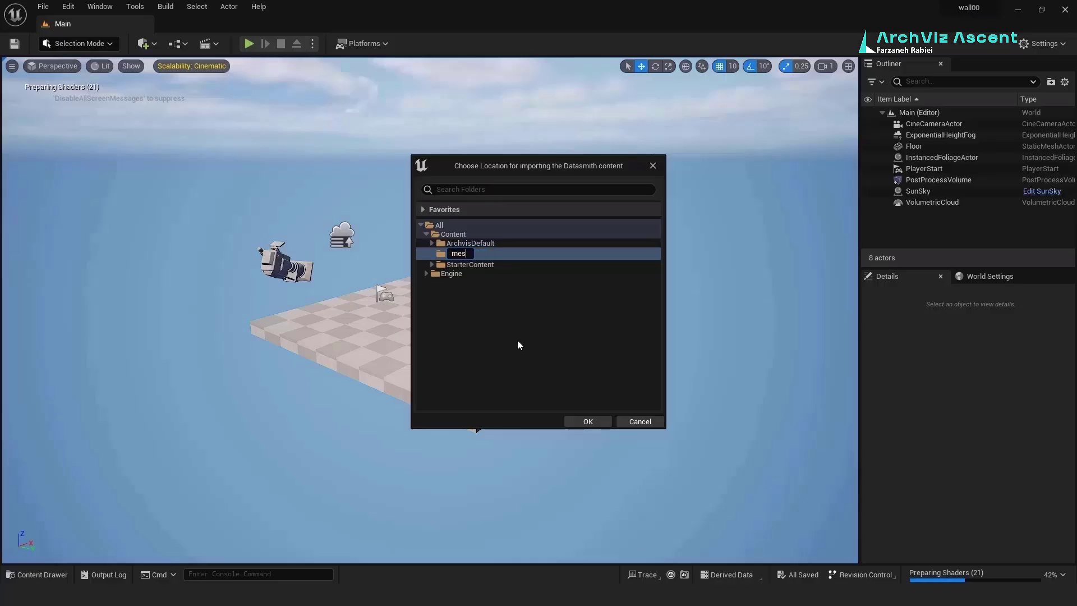
{"action": "type", "text": "h"}
{"action": "key", "text": "Return"}
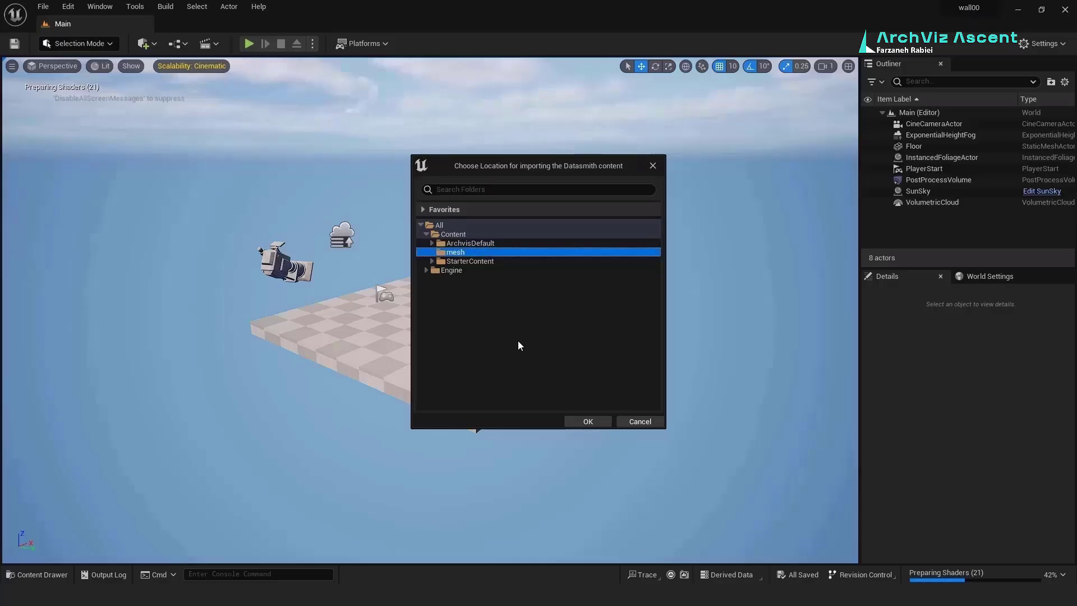
{"action": "left_click", "coordinate": [576, 419]}
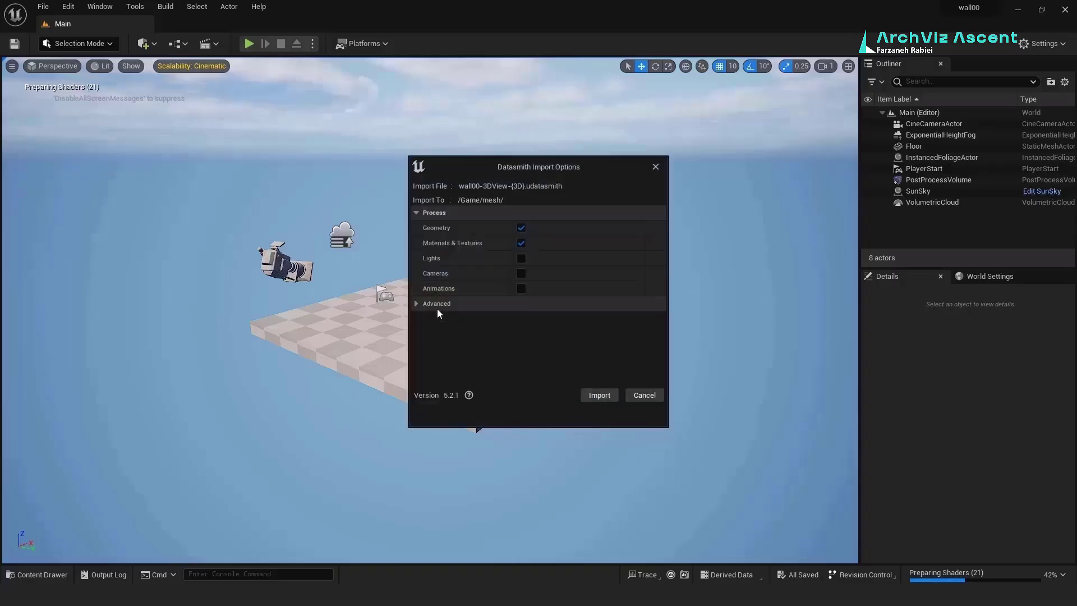
Step: Set Min Lightmap Resolution to 256 in the advanced options and import
{"action": "left_click", "coordinate": [438, 305]}
{"action": "left_click", "coordinate": [419, 320]}
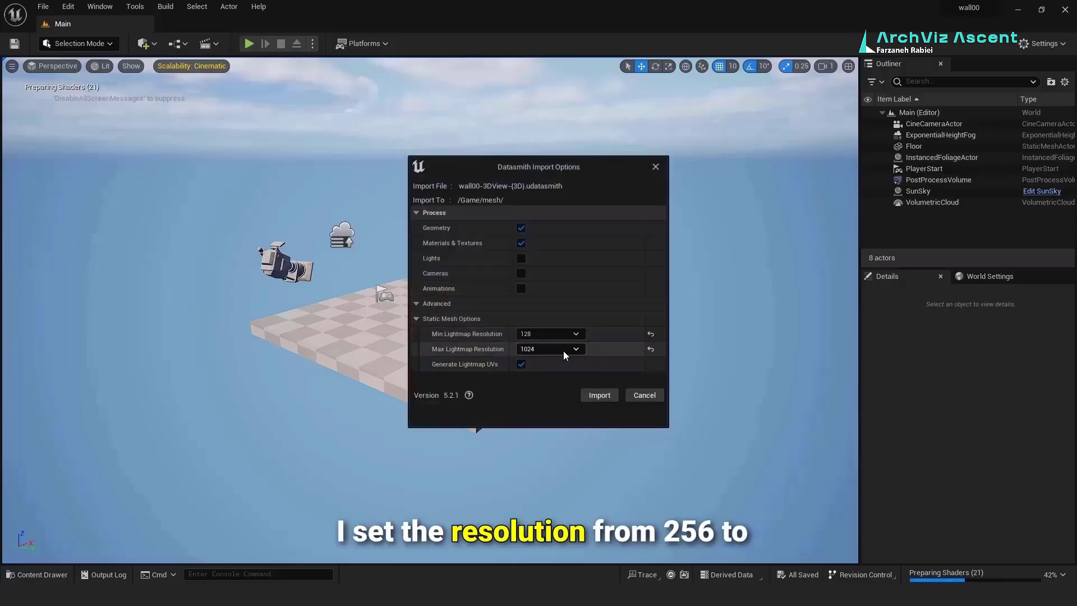
{"action": "left_click", "coordinate": [568, 334]}
{"action": "left_click", "coordinate": [561, 389]}
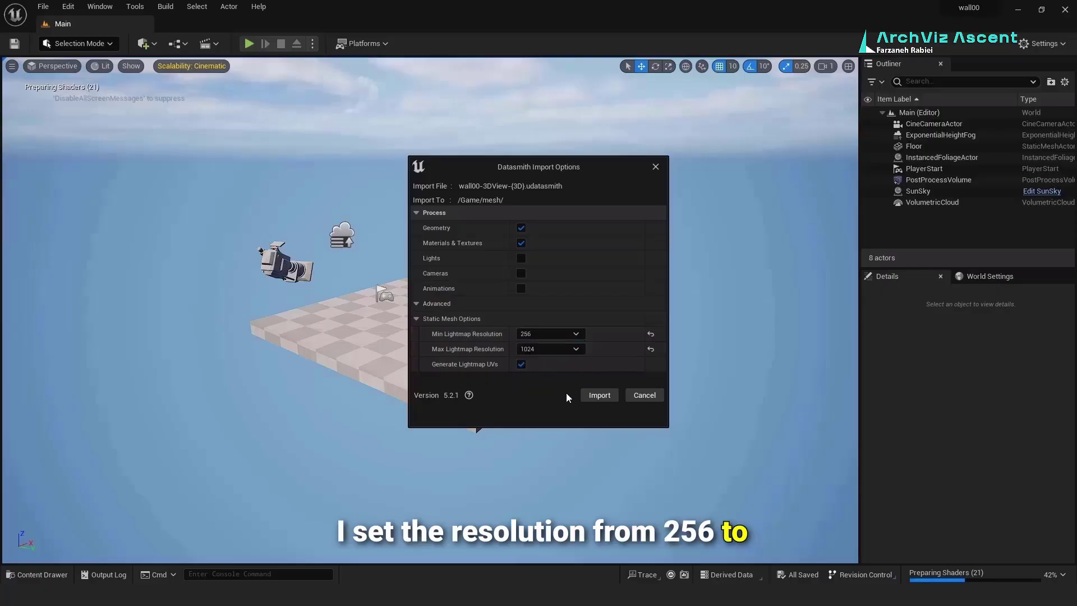
{"action": "left_click", "coordinate": [601, 394]}
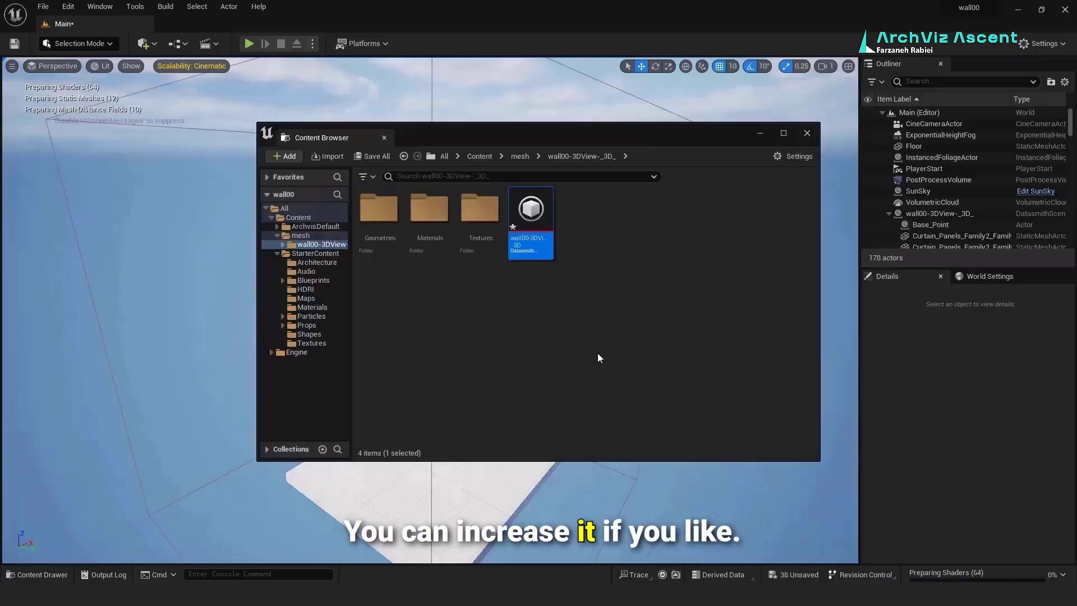
Step: Save the imported content and toggle the SunSky actor's visibility off and back on
{"action": "left_click", "coordinate": [382, 157]}
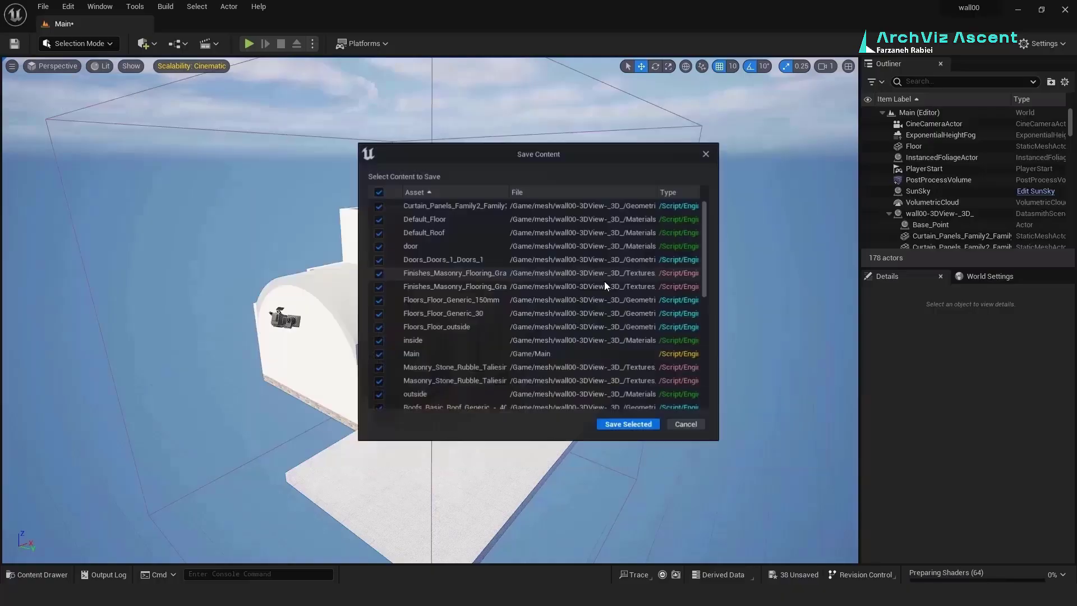
{"action": "left_click", "coordinate": [707, 156]}
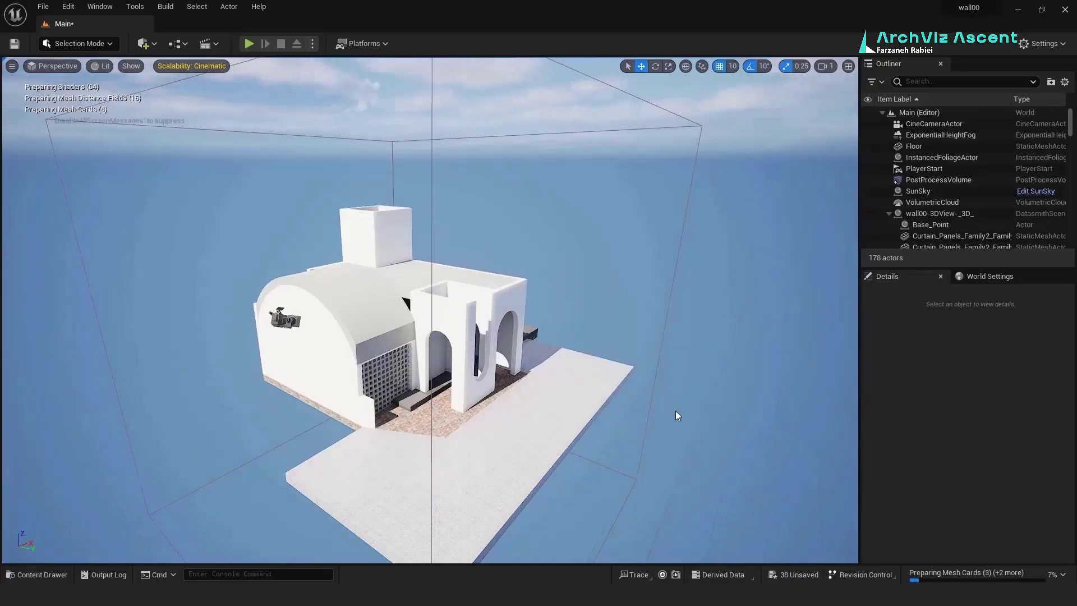
{"action": "left_click", "coordinate": [920, 191]}
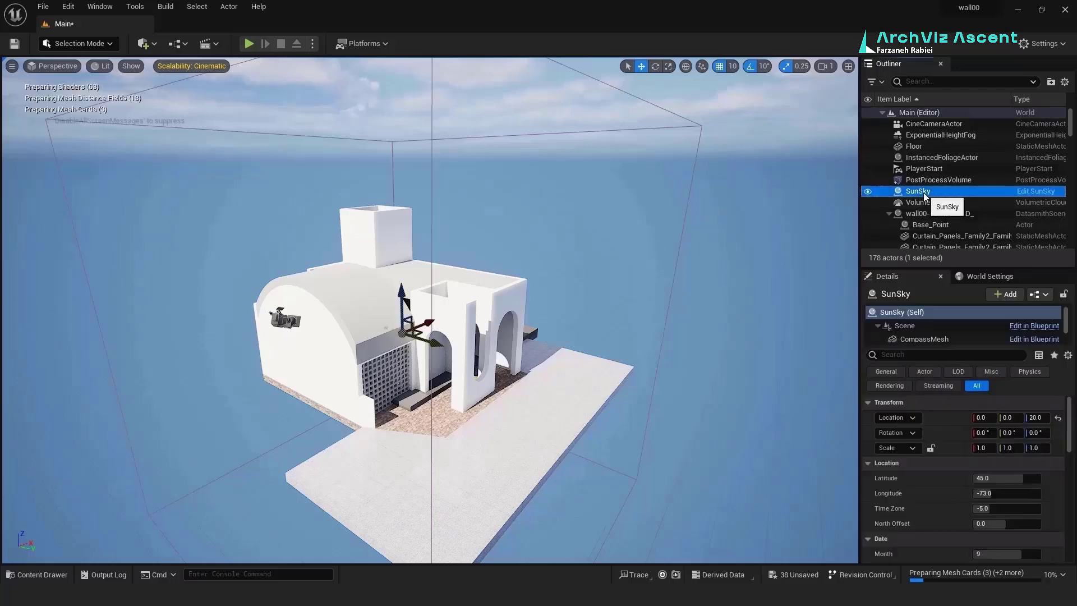
{"action": "left_click", "coordinate": [867, 191]}
{"action": "left_click", "coordinate": [867, 191]}
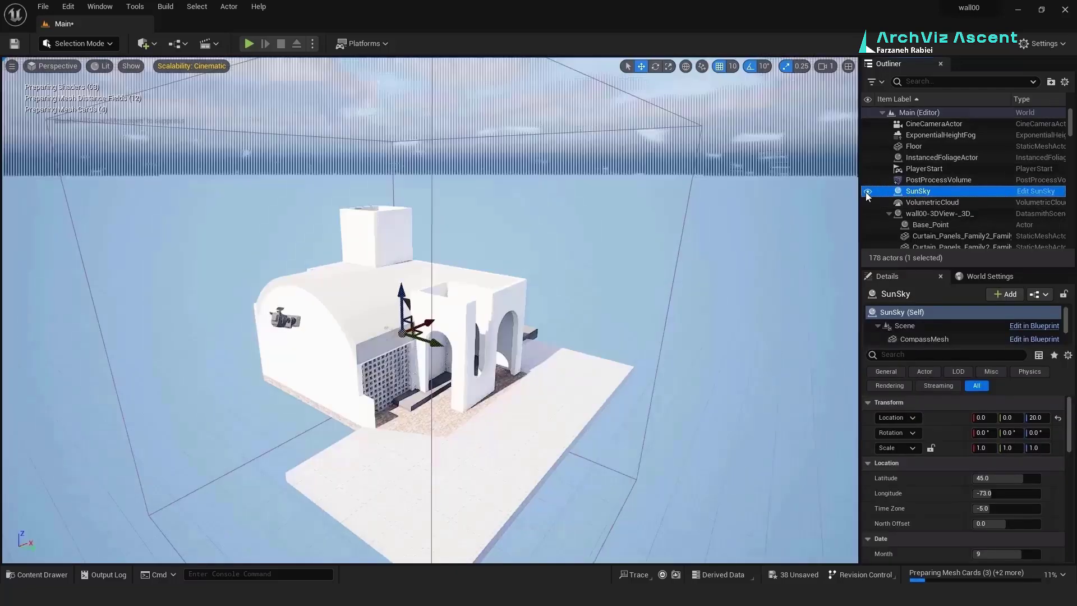
Step: Fly the viewport down to ground level beside the building's lattice wall
{"action": "right_click_drag", "start_coordinate": [483, 455], "coordinate": [463, 420]}
{"action": "key", "text": "w"}
{"action": "key", "text": "w"}
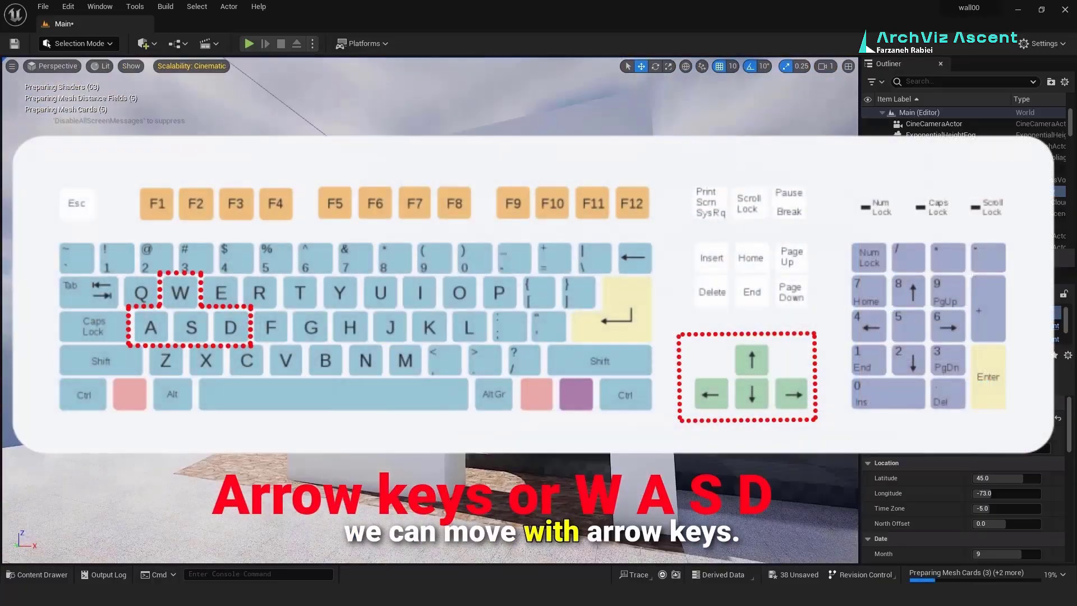
{"action": "key", "text": "w"}
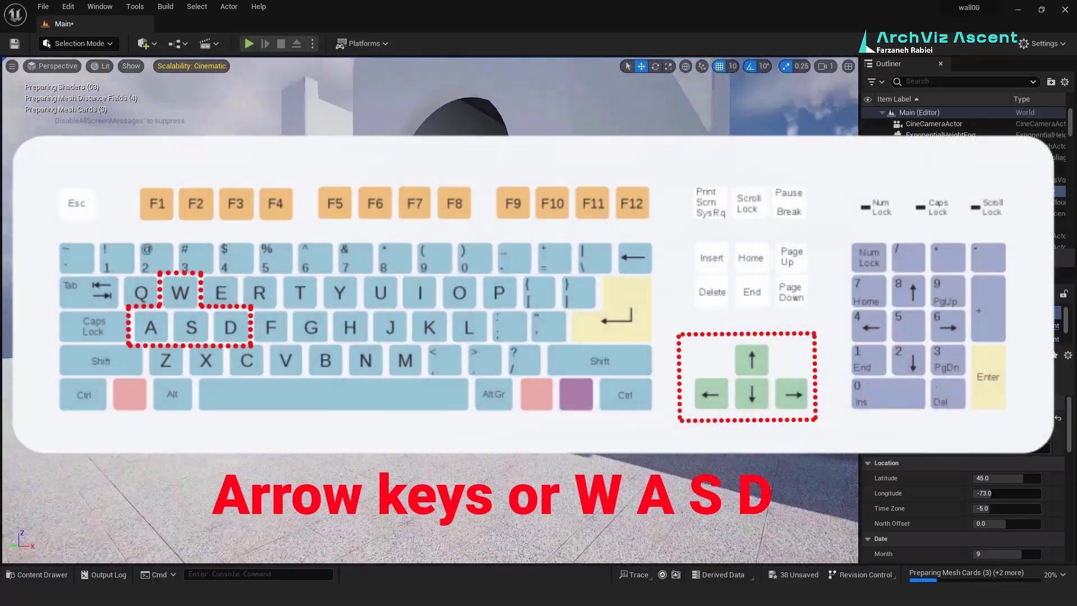
Step: Circle the view around the building and lower the camera speed to 0.1
{"action": "key", "text": "s"}
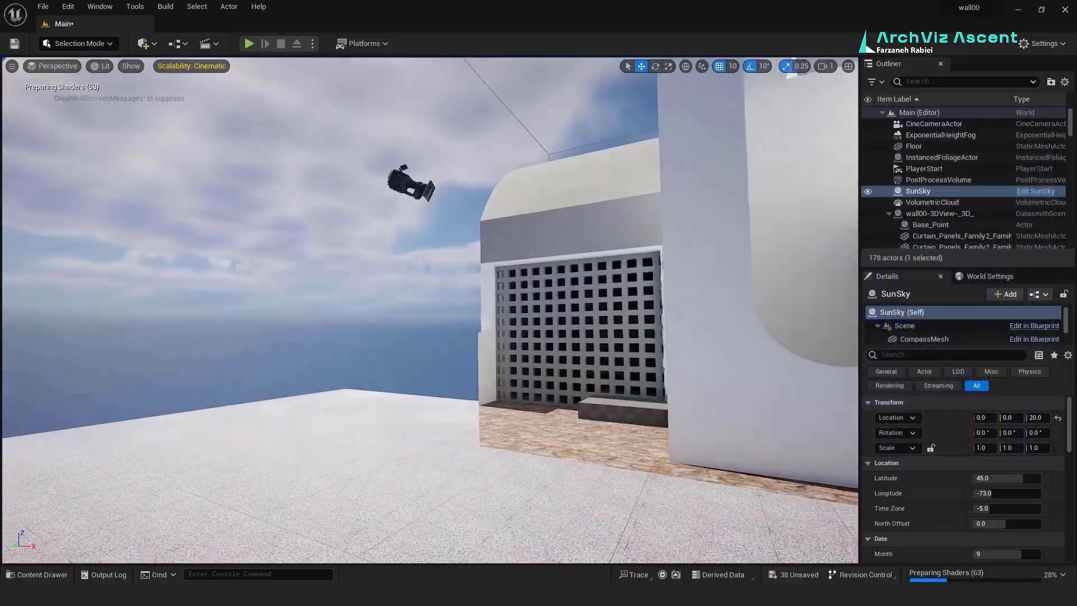
{"action": "key", "text": "d"}
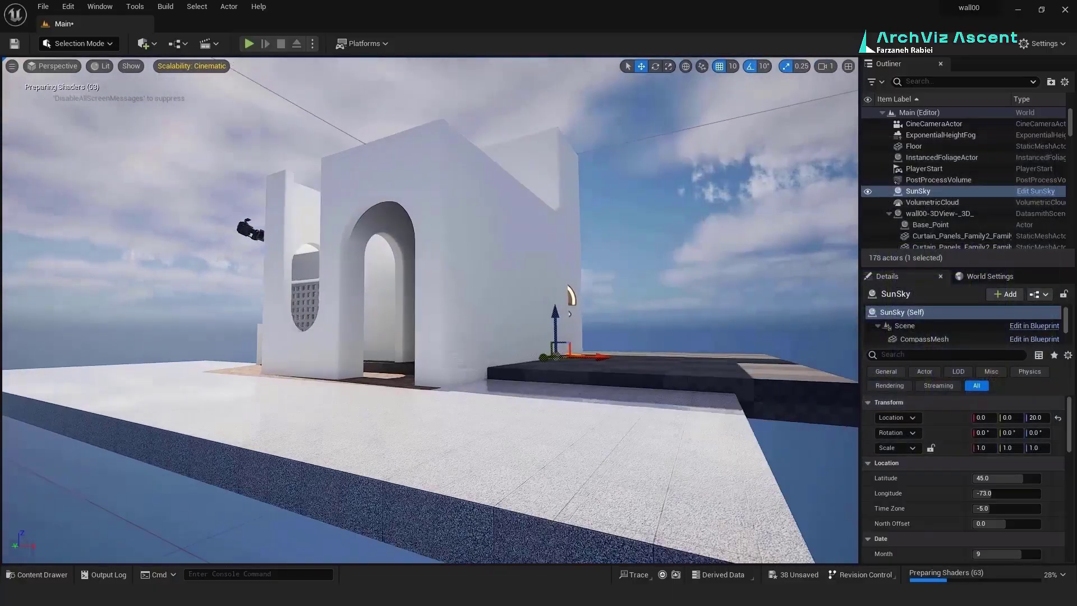
{"action": "key", "text": "a"}
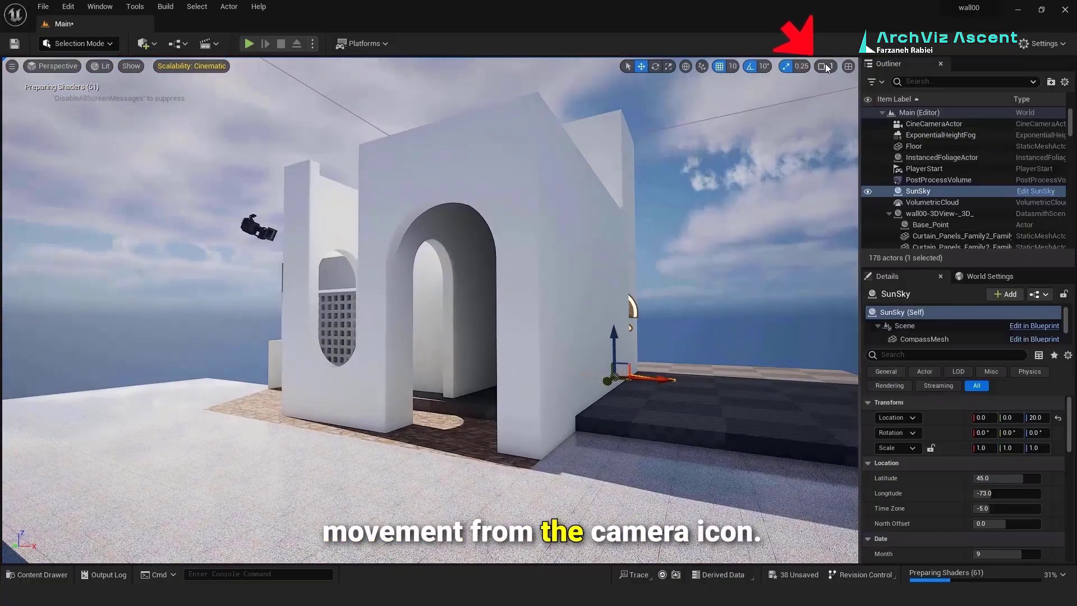
{"action": "left_click", "coordinate": [825, 67]}
{"action": "left_click_drag", "start_coordinate": [857, 92], "coordinate": [833, 92]}
Step: Fly slowly in close to the building's front arches
{"action": "mouse_move", "coordinate": [541, 452]}
{"action": "right_mouse_down"}
{"action": "mouse_move", "coordinate": [534, 460]}
{"action": "mouse_move", "coordinate": [556, 463]}
{"action": "mouse_move", "coordinate": [518, 460]}
{"action": "mouse_move", "coordinate": [528, 450]}
{"action": "mouse_move", "coordinate": [517, 449]}
{"action": "mouse_move", "coordinate": [528, 444]}
{"action": "mouse_move", "coordinate": [527, 454]}
{"action": "right_mouse_up"}
{"action": "key", "text": "w"}
{"action": "key", "text": "s"}
{"action": "key", "text": "a"}
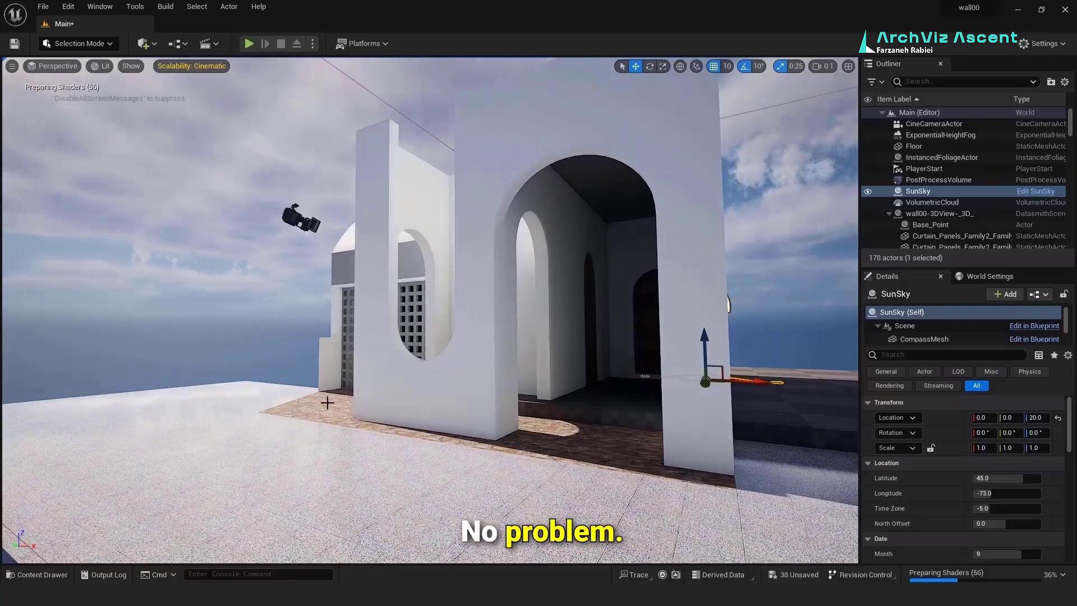
{"action": "left_click", "coordinate": [110, 43]}
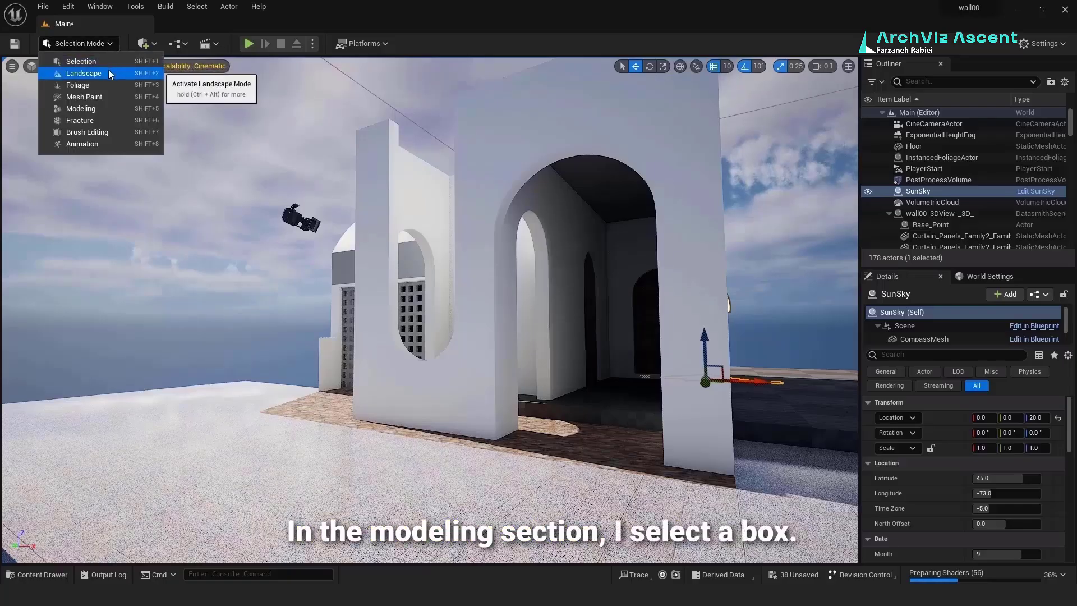
Step: Place a Modeling box of width 200, depth 20 and height 120 beside the building
{"action": "left_click", "coordinate": [104, 107]}
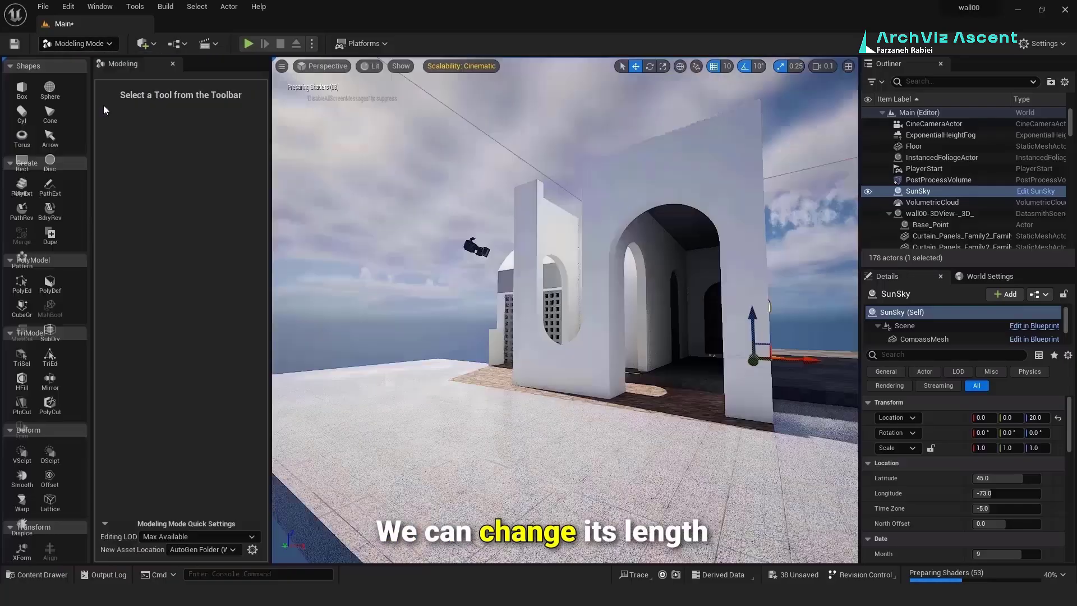
{"action": "left_click", "coordinate": [22, 89]}
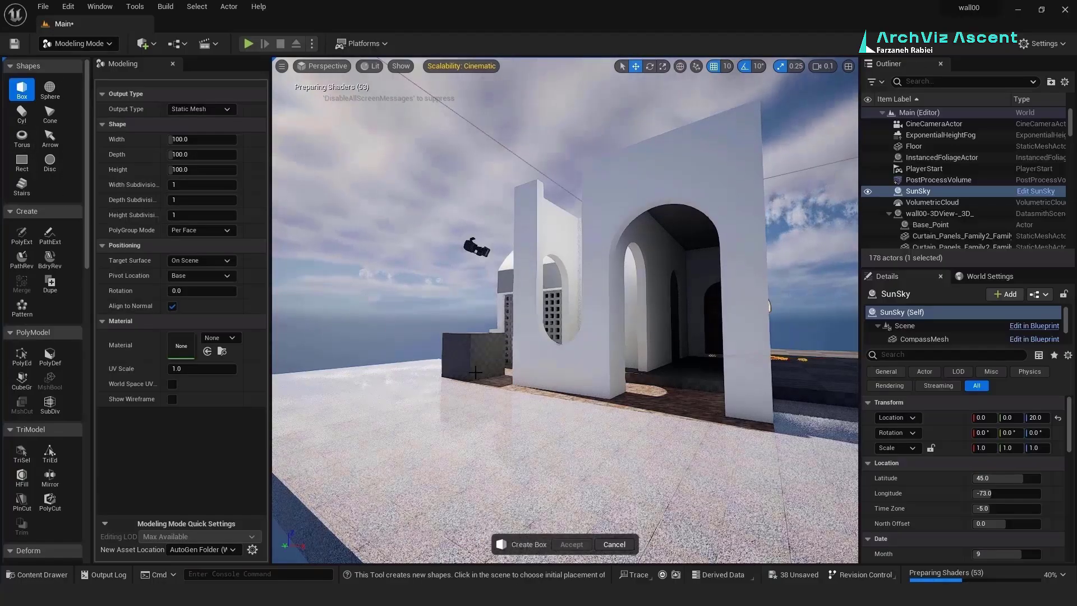
{"action": "left_click_drag", "start_coordinate": [186, 139], "coordinate": [211, 139]}
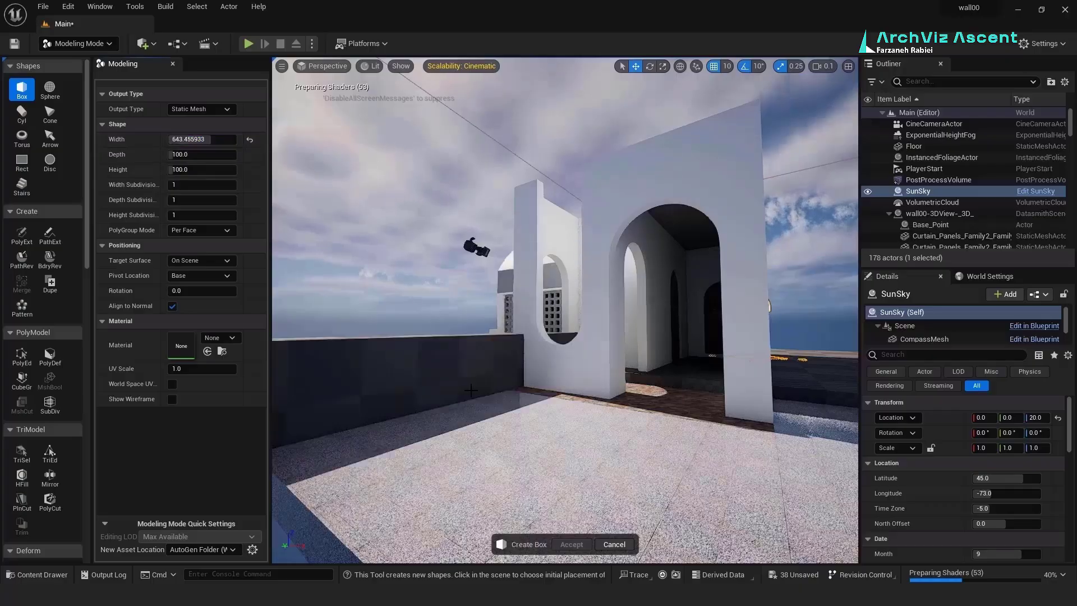
{"action": "right_click_drag", "start_coordinate": [392, 395], "coordinate": [405, 469]}
{"action": "left_click_drag", "start_coordinate": [220, 152], "coordinate": [206, 152]}
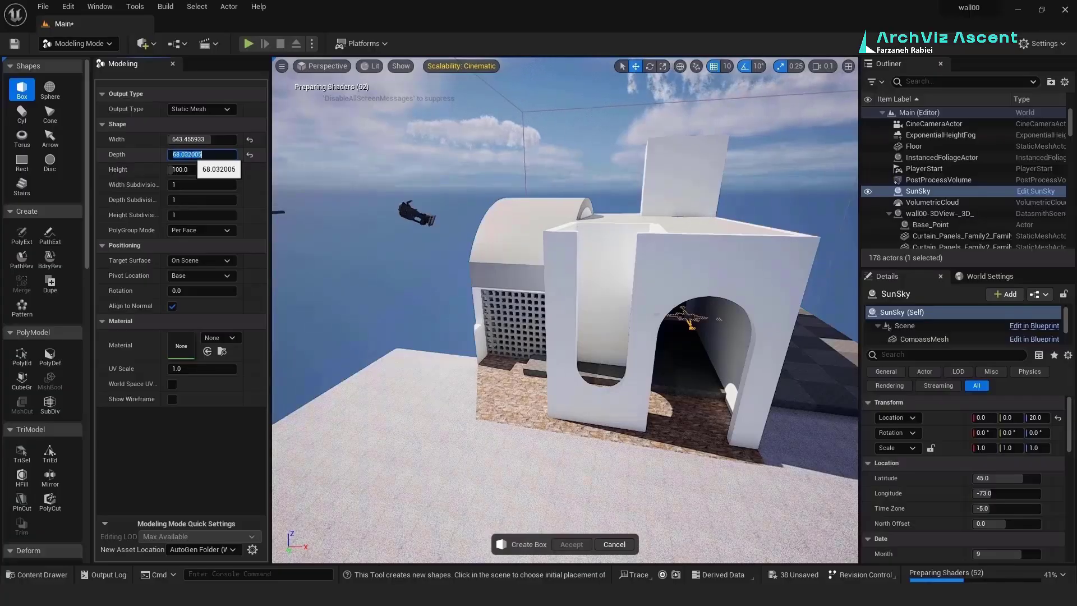
{"action": "type", "text": "20"}
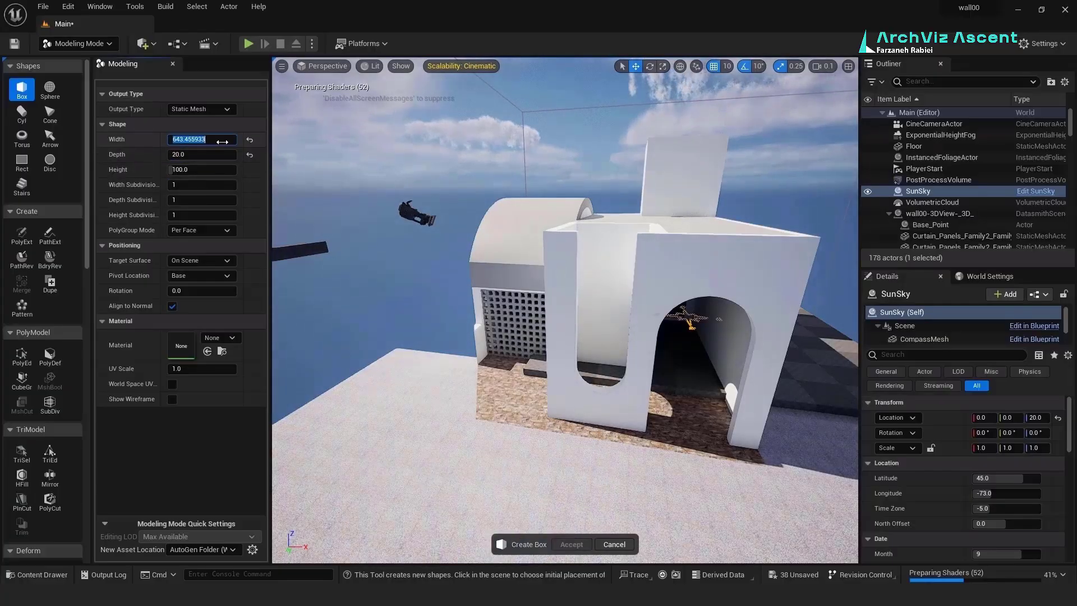
{"action": "type", "text": "200"}
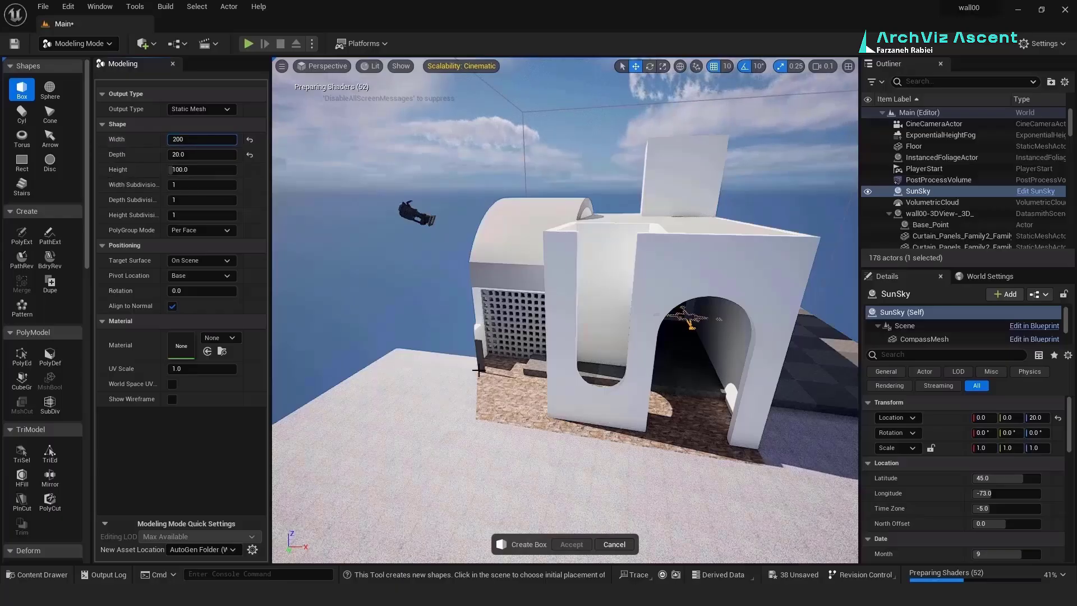
{"action": "left_click", "coordinate": [197, 139]}
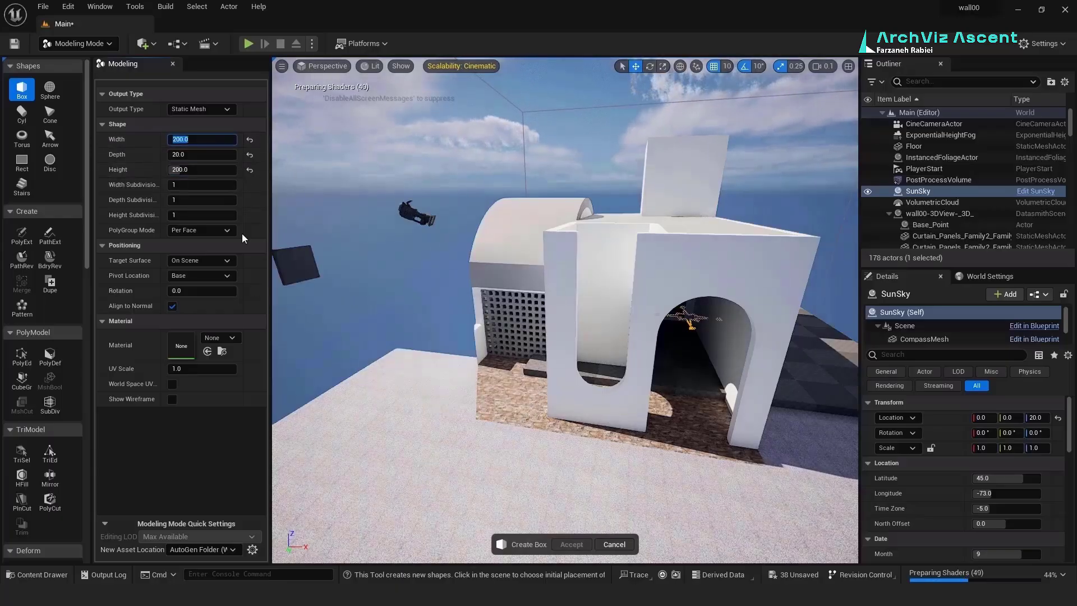
{"action": "left_click", "coordinate": [194, 170]}
{"action": "type", "text": "120"}
{"action": "key", "text": "Return"}
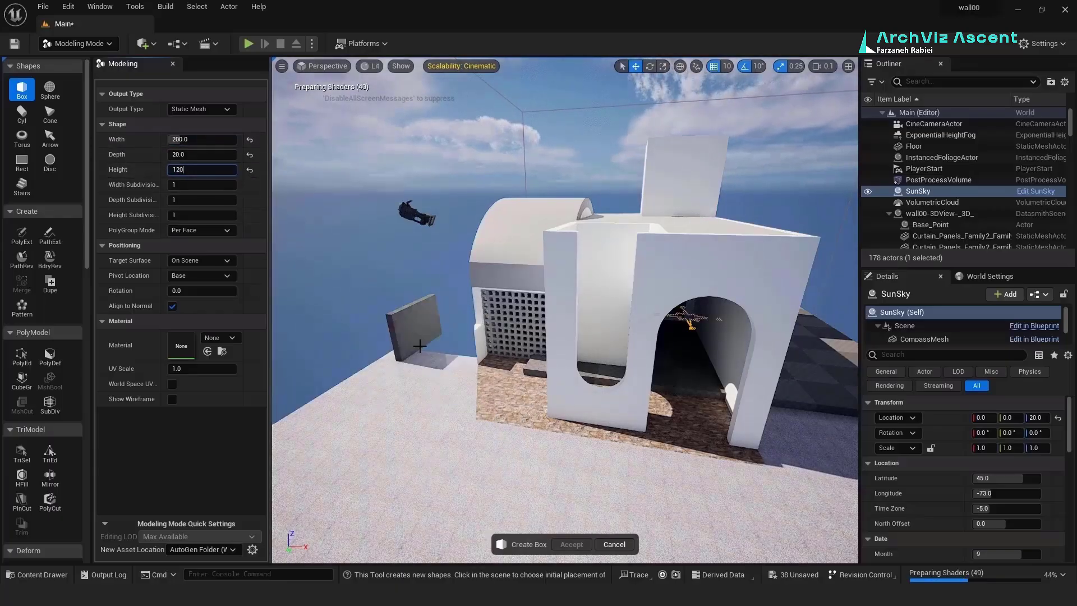
{"action": "left_click", "coordinate": [466, 377]}
Step: Back in Selection mode, rotate the box to about -26 degrees
{"action": "left_click", "coordinate": [78, 43]}
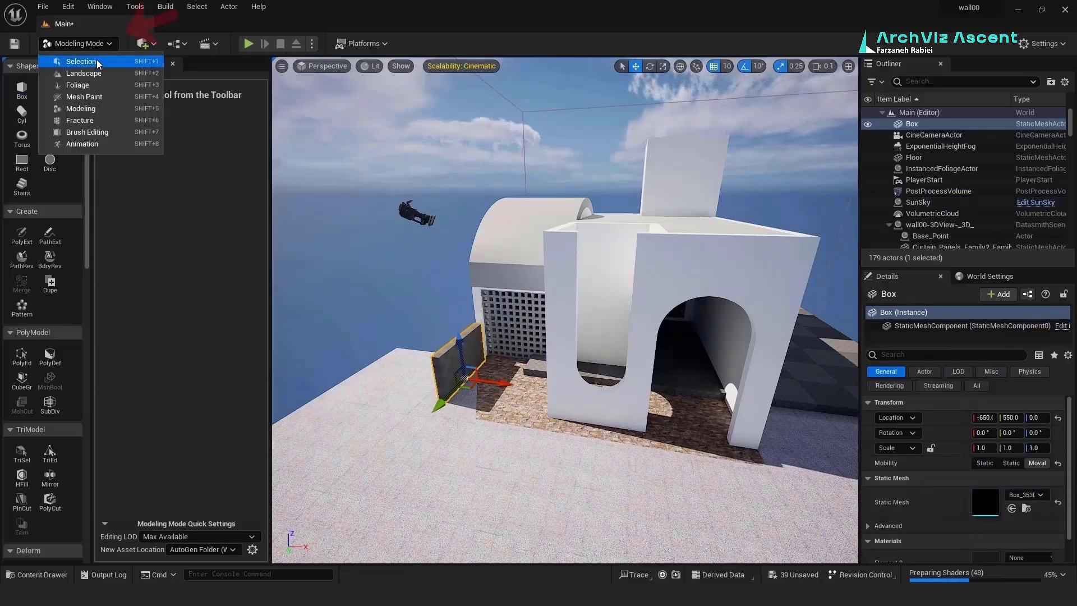
{"action": "left_click", "coordinate": [78, 62]}
{"action": "left_click_drag", "start_coordinate": [320, 438], "coordinate": [310, 417]}
{"action": "key", "text": "w"}
{"action": "right_click_drag", "start_coordinate": [347, 401], "coordinate": [491, 442]}
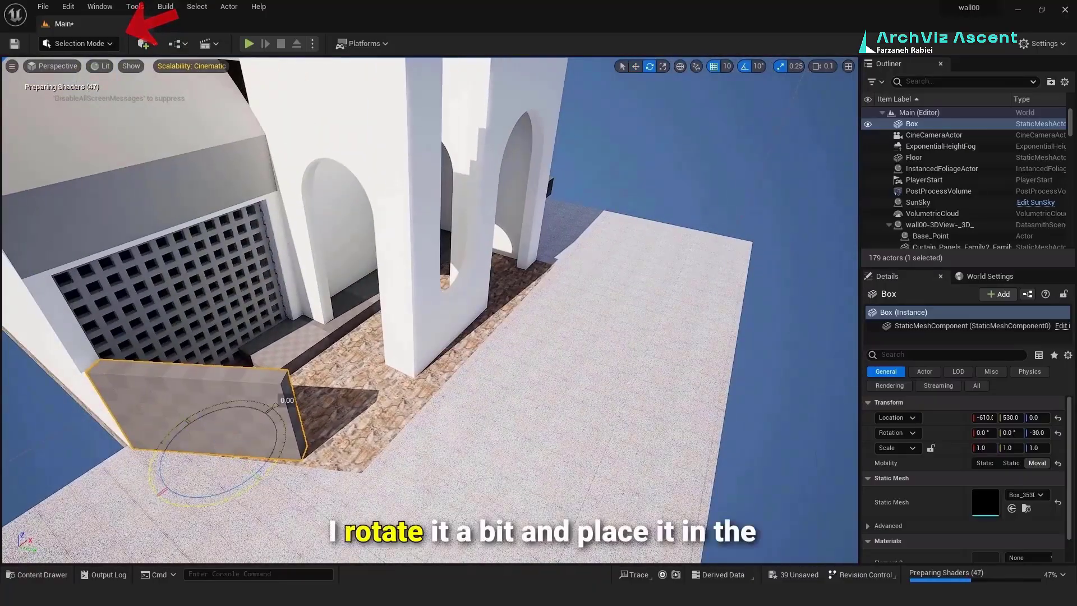
{"action": "left_click_drag", "start_coordinate": [245, 489], "coordinate": [224, 447]}
{"action": "key", "text": "w"}
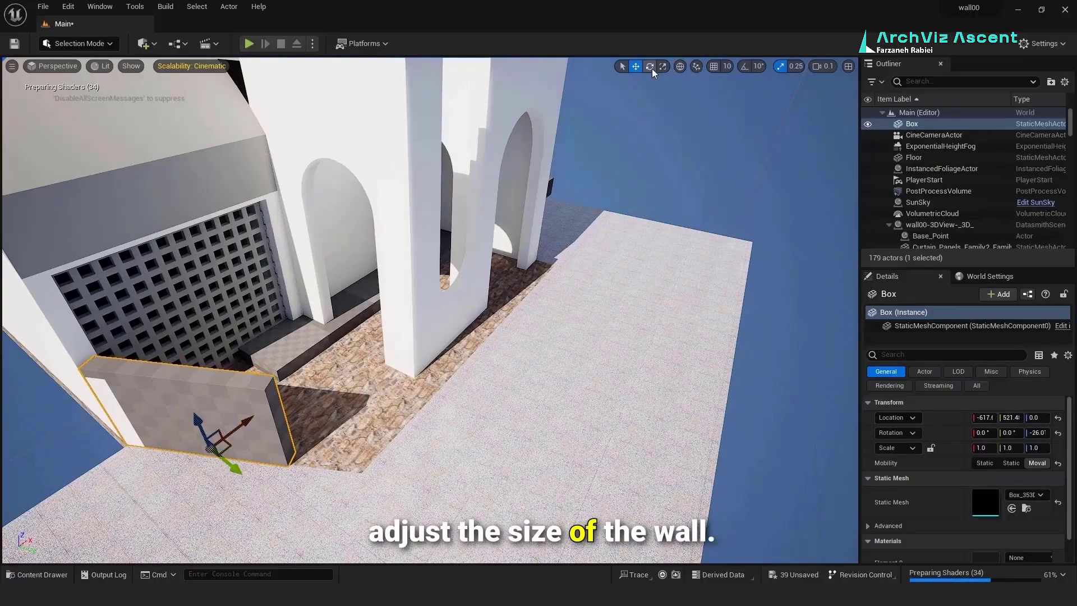
Step: With scale snapping off, stretch the box into a longer wall and slide it into place
{"action": "left_click", "coordinate": [662, 66]}
{"action": "left_click", "coordinate": [780, 66]}
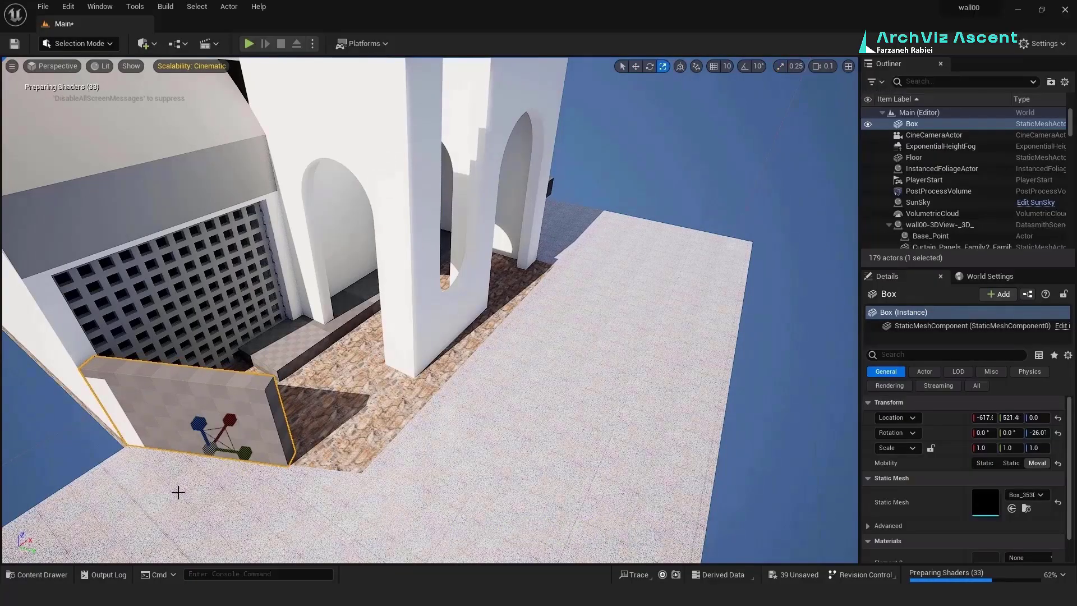
{"action": "left_click_drag", "start_coordinate": [246, 453], "coordinate": [369, 329]}
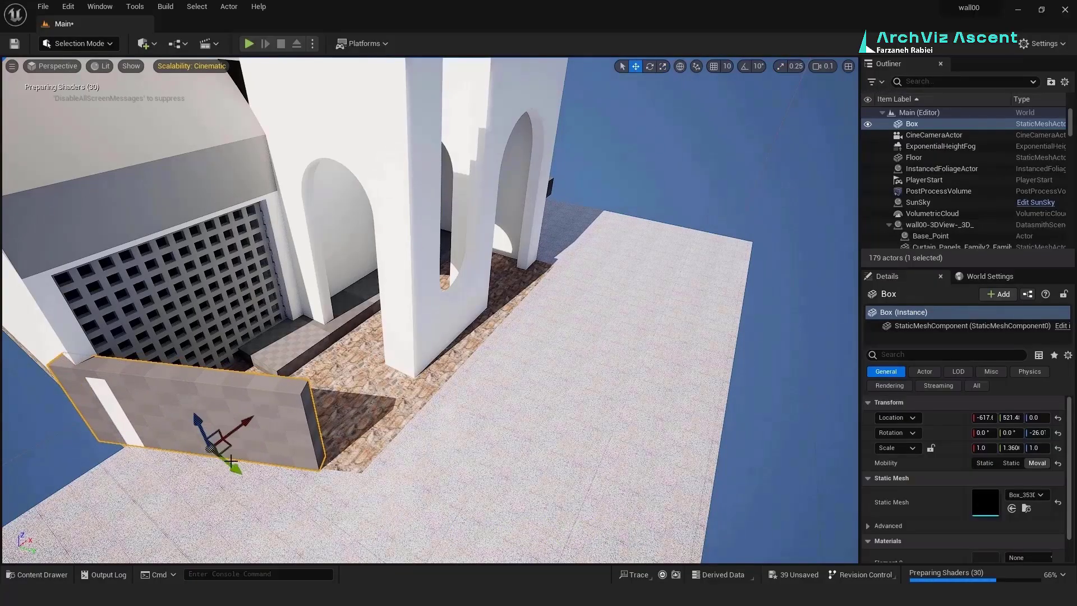
{"action": "left_click_drag", "start_coordinate": [231, 461], "coordinate": [258, 466]}
Step: Delete the Floor actor from the level
{"action": "right_click_drag", "start_coordinate": [259, 463], "coordinate": [179, 429]}
{"action": "scroll", "coordinate": [314, 412], "scroll_direction": "up", "scroll_amount": 2}
{"action": "left_click", "coordinate": [641, 280]}
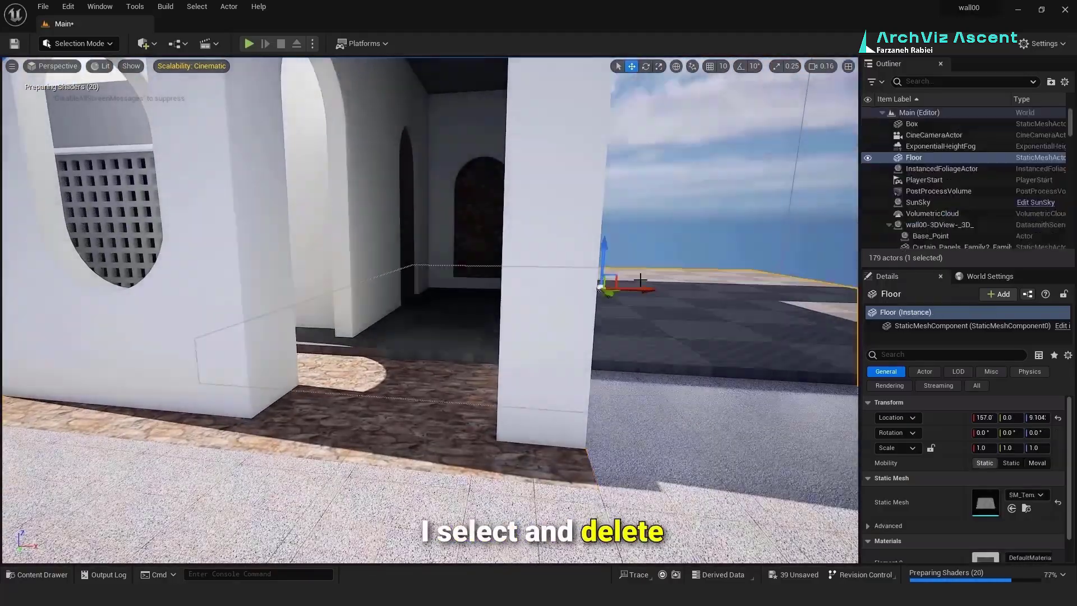
{"action": "key", "text": "Delete"}
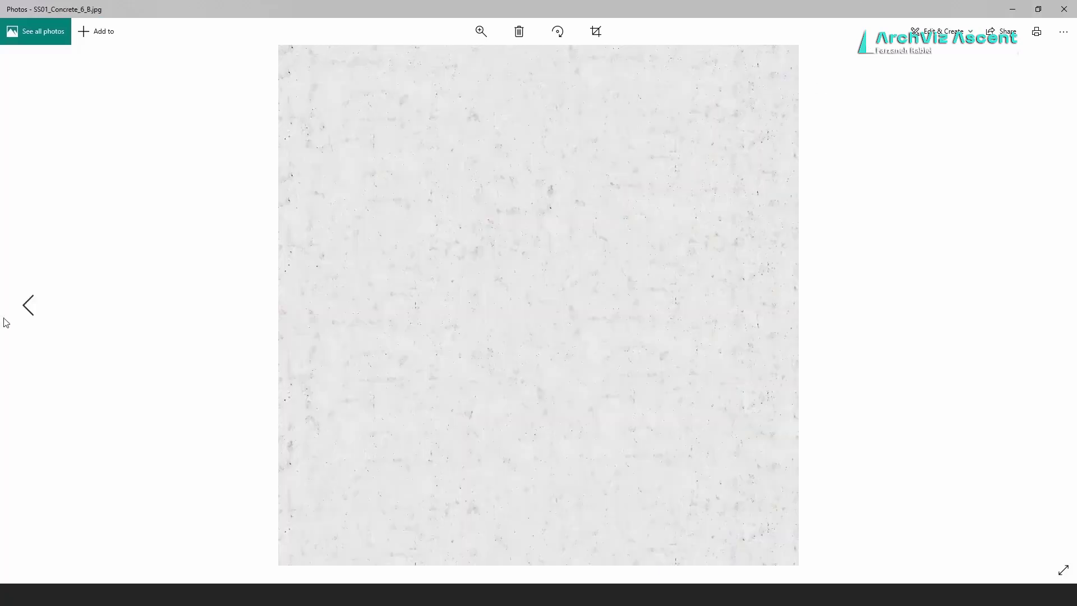
{"action": "left_click", "coordinate": [1063, 31]}
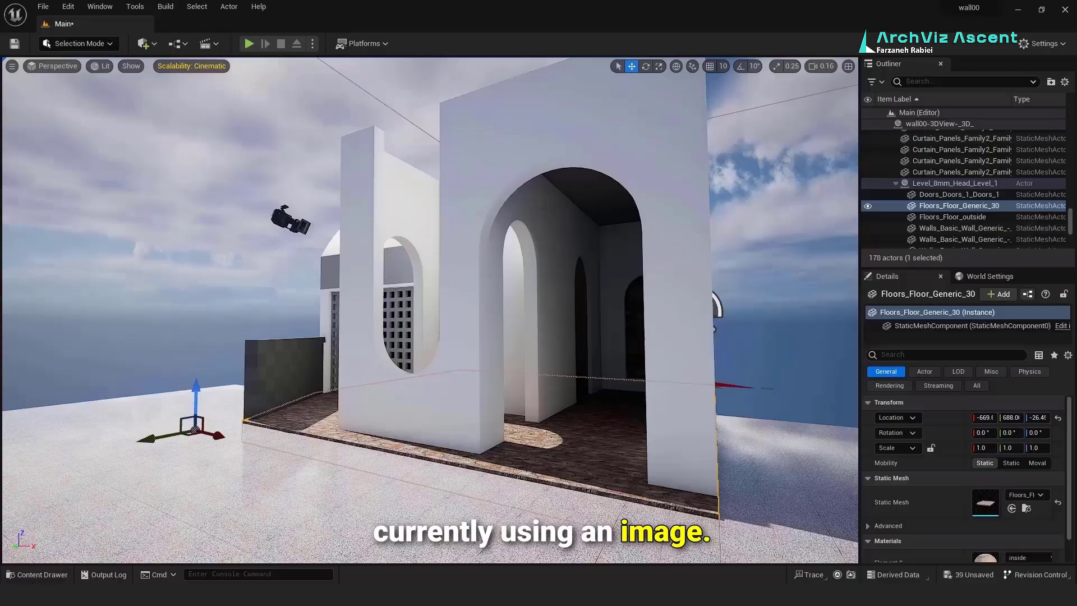
Step: Create an mtl folder in Content with a concrete subfolder inside it
{"action": "left_click", "coordinate": [33, 578]}
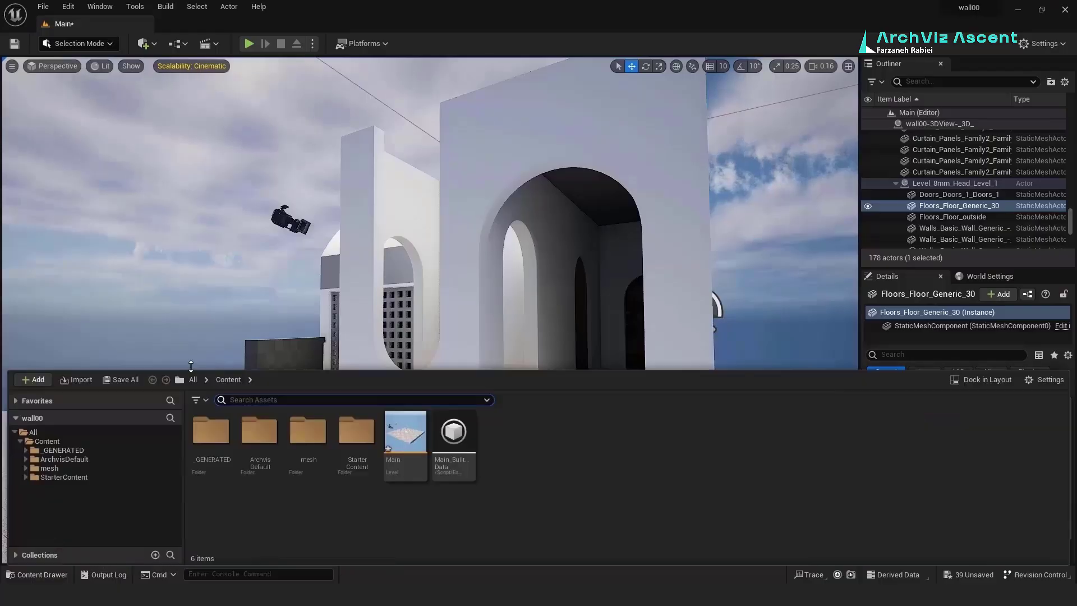
{"action": "left_click", "coordinate": [984, 379]}
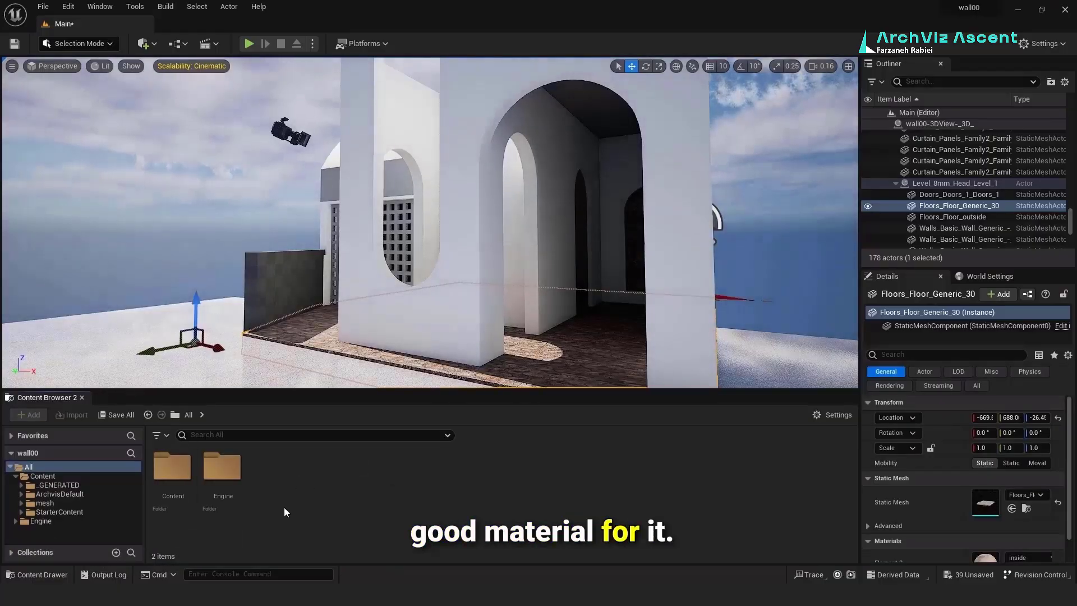
{"action": "left_click", "coordinate": [49, 477]}
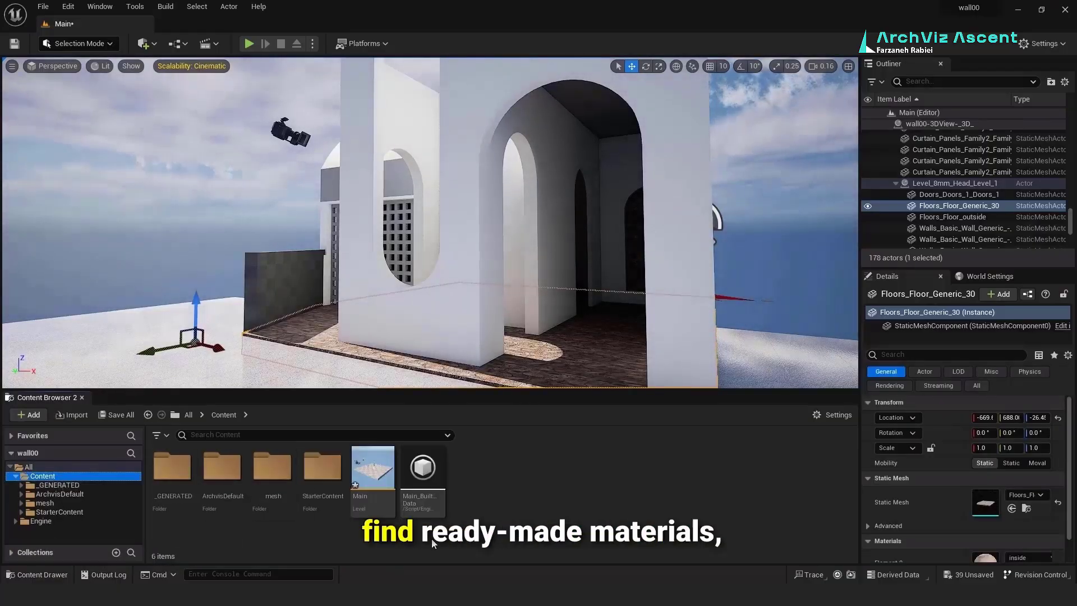
{"action": "right_click", "coordinate": [432, 538]}
{"action": "left_click", "coordinate": [487, 160]}
{"action": "type", "text": "mt"}
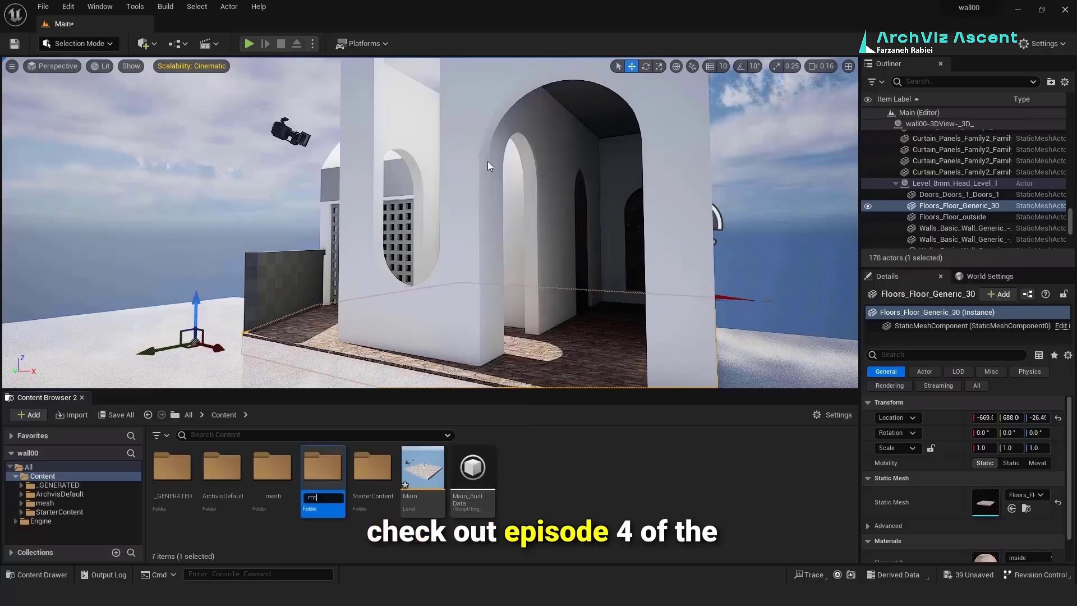
{"action": "key", "text": "Return"}
{"action": "key", "text": "Return"}
{"action": "right_click", "coordinate": [255, 514]}
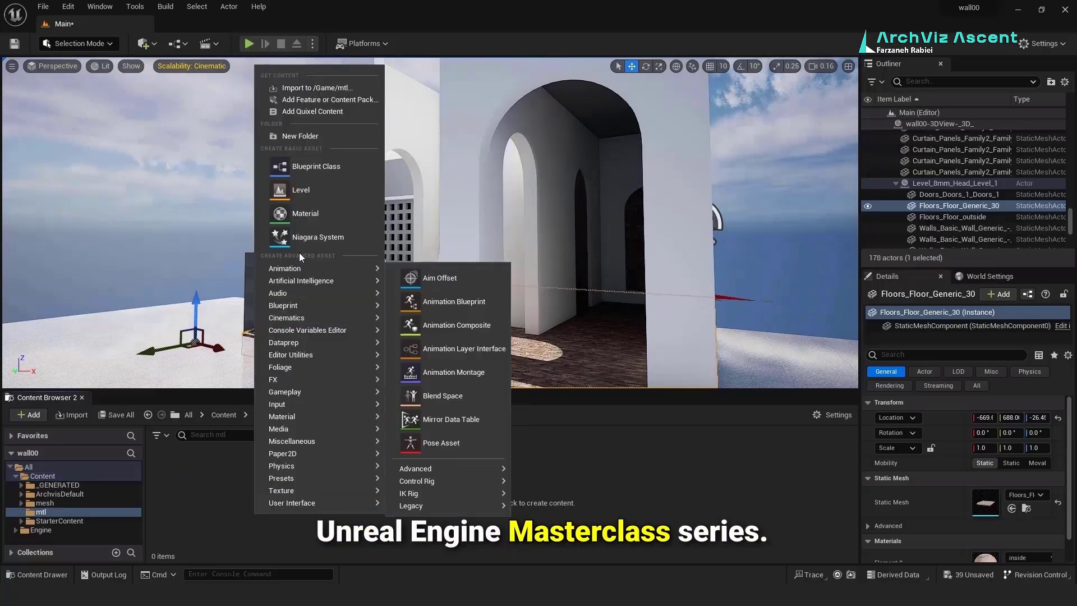
{"action": "left_click", "coordinate": [300, 135]}
{"action": "type", "text": "conc"}
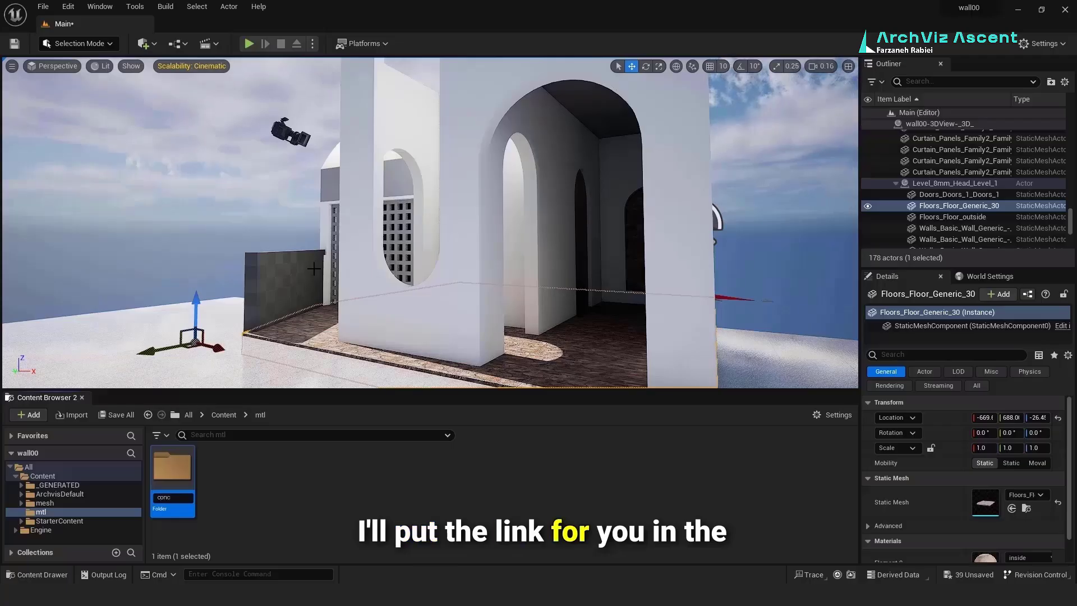
{"action": "type", "text": "rete"}
{"action": "key", "text": "Return"}
{"action": "key", "text": "Return"}
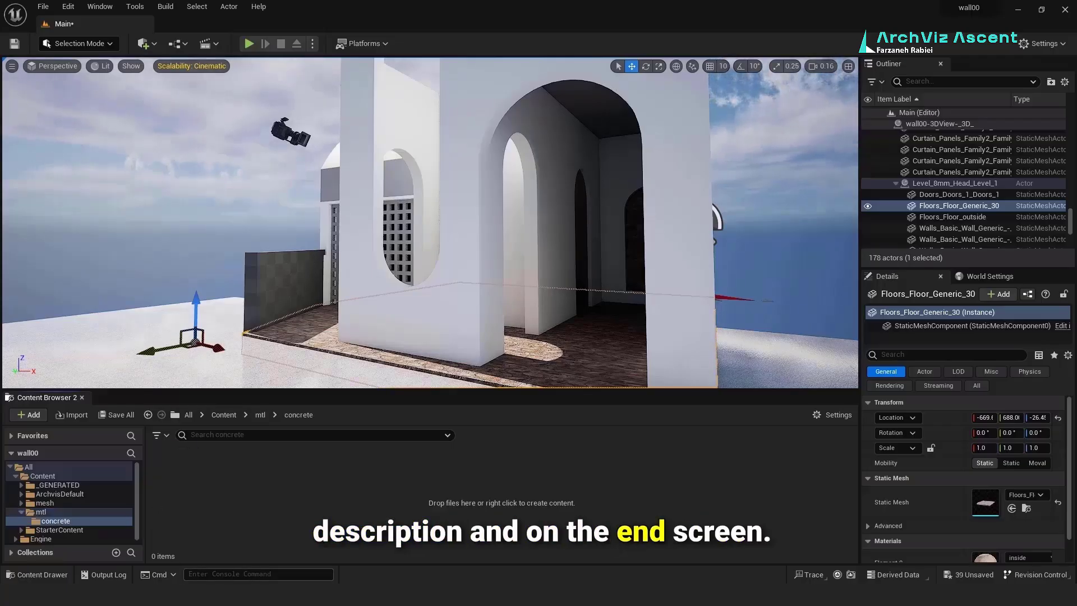
Step: Drag SS01_Concrete_2_B.jpg from File Explorer into the concrete folder
{"action": "key", "text": "alt+Tab"}
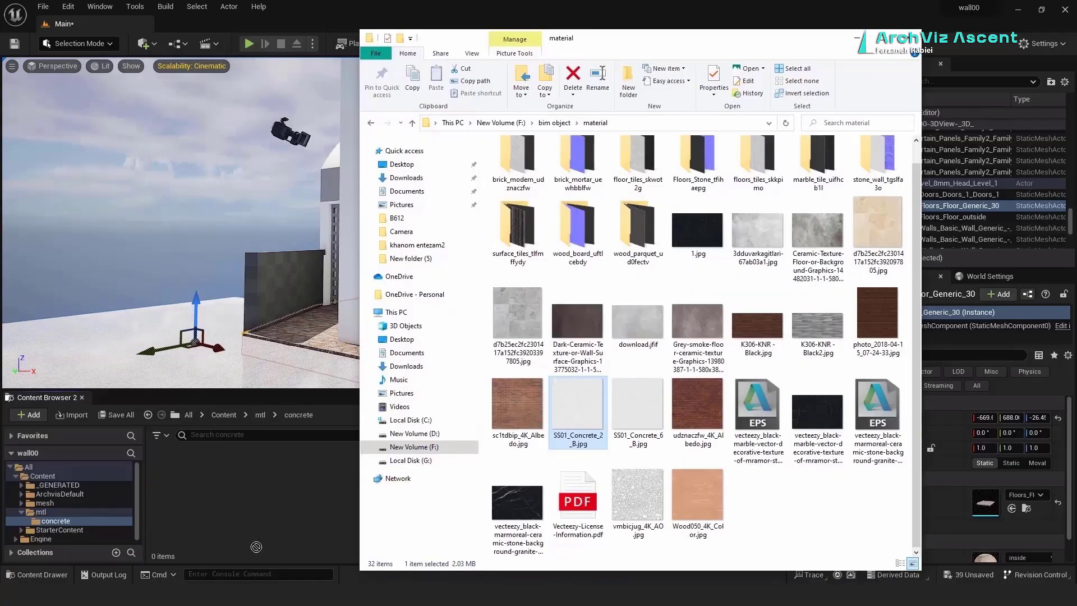
{"action": "left_click_drag", "start_coordinate": [257, 532], "coordinate": [257, 533]}
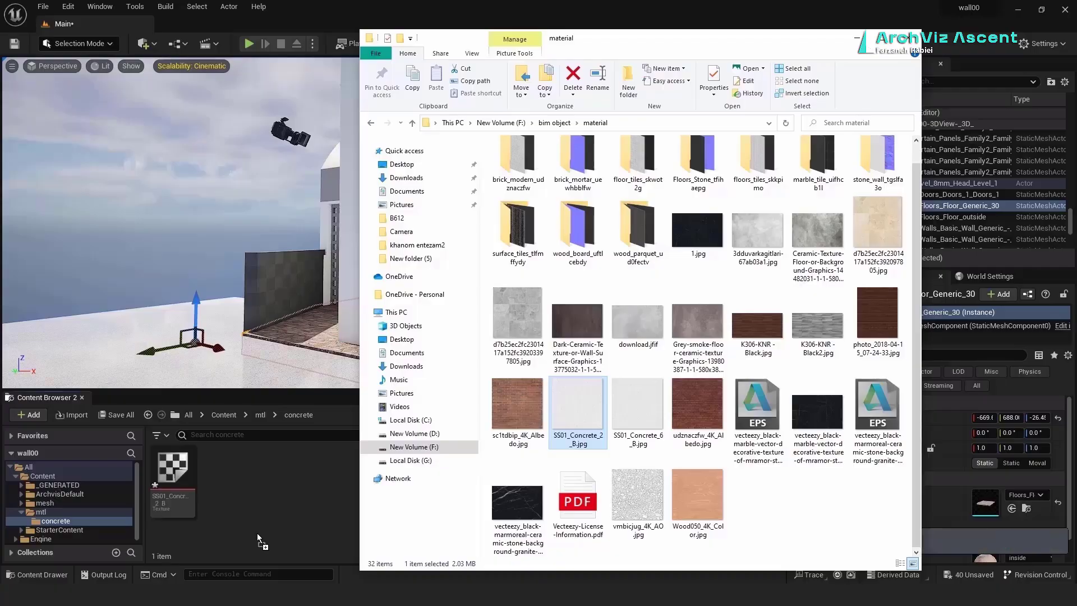
{"action": "left_click", "coordinate": [856, 43]}
{"action": "right_click", "coordinate": [264, 490]}
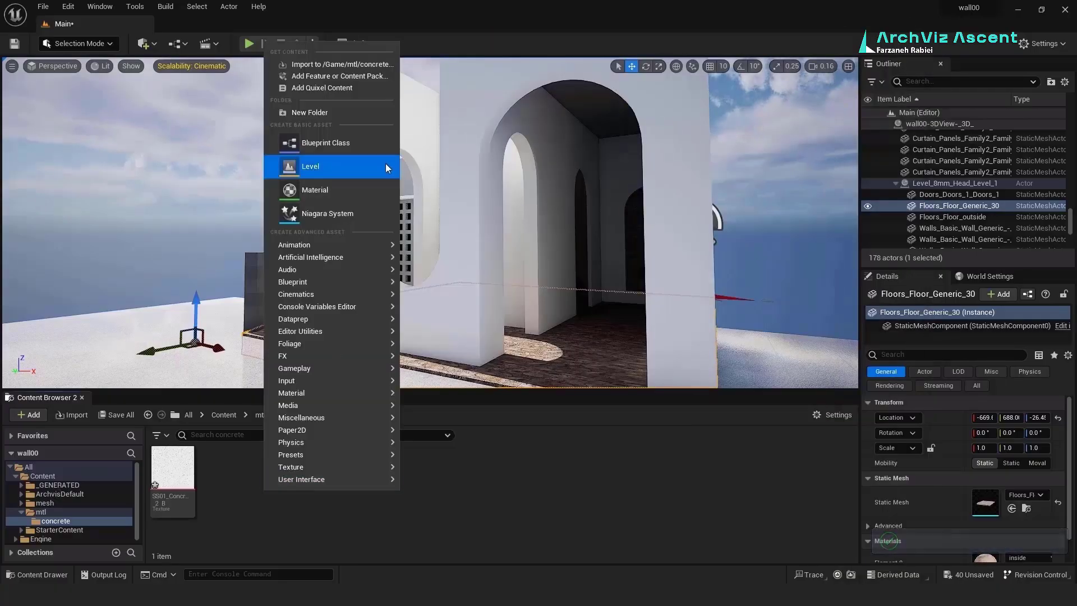
Step: Create NewMaterial with the SS01_Concrete_2_B texture wired to Base Color and Roughness
{"action": "left_click", "coordinate": [348, 189]}
{"action": "double_click", "coordinate": [173, 468]}
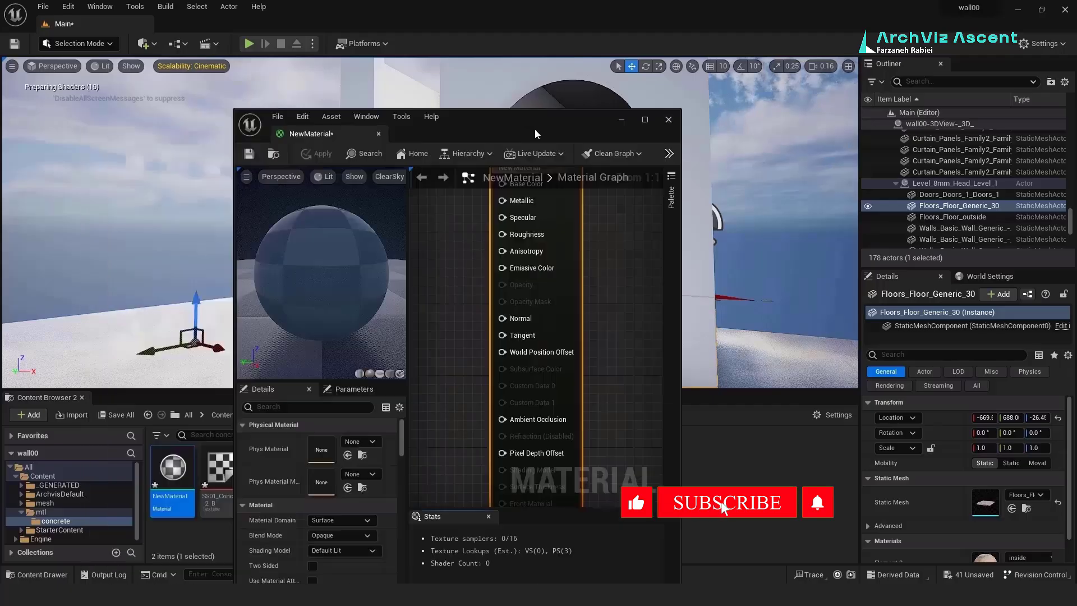
{"action": "left_click_drag", "start_coordinate": [535, 134], "coordinate": [726, 70]}
{"action": "scroll", "coordinate": [785, 281], "scroll_direction": "down", "scroll_amount": 4}
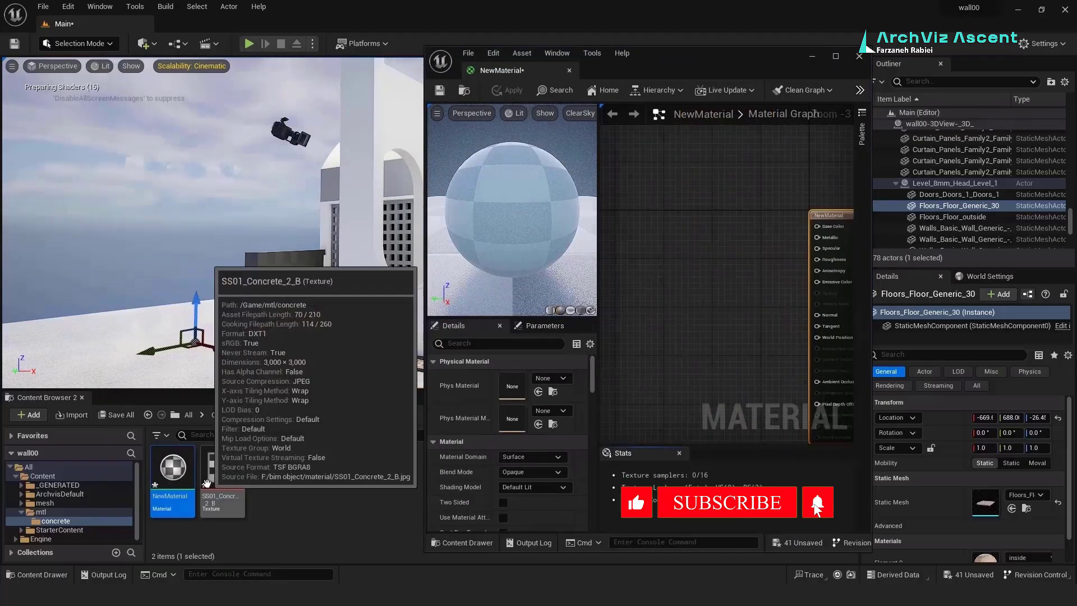
{"action": "left_click_drag", "start_coordinate": [206, 483], "coordinate": [711, 227]}
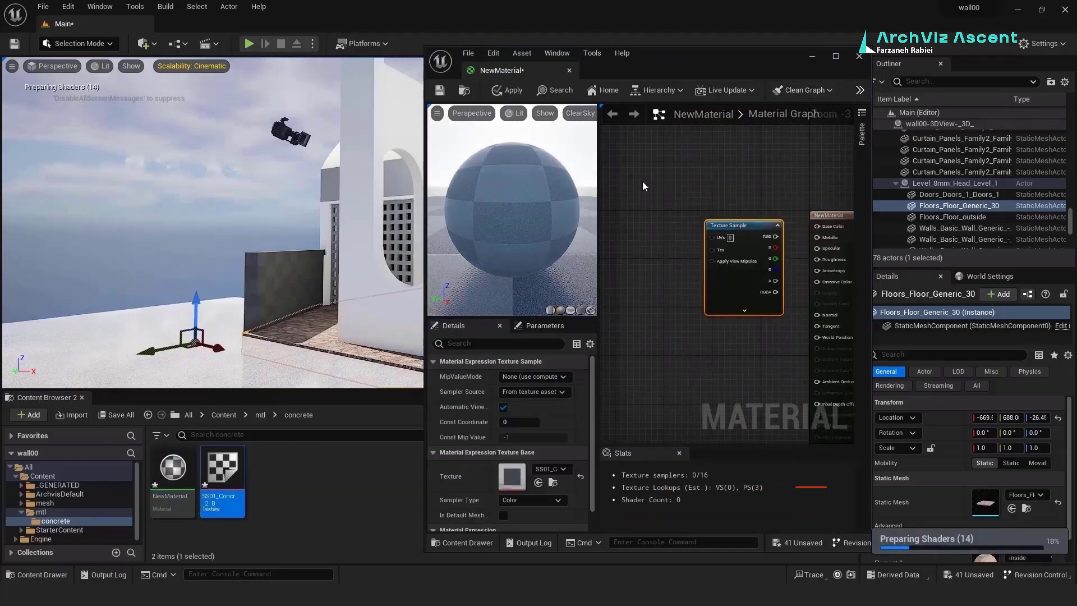
{"action": "key", "text": "Home"}
{"action": "left_click_drag", "start_coordinate": [727, 182], "coordinate": [772, 171]}
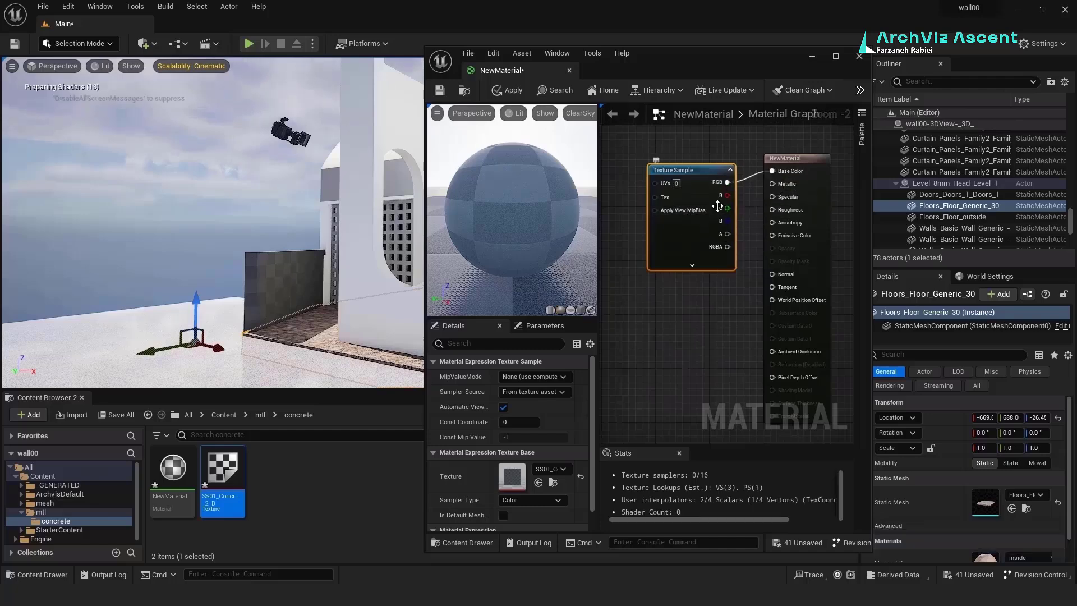
{"action": "left_click_drag", "start_coordinate": [761, 294], "coordinate": [779, 264]}
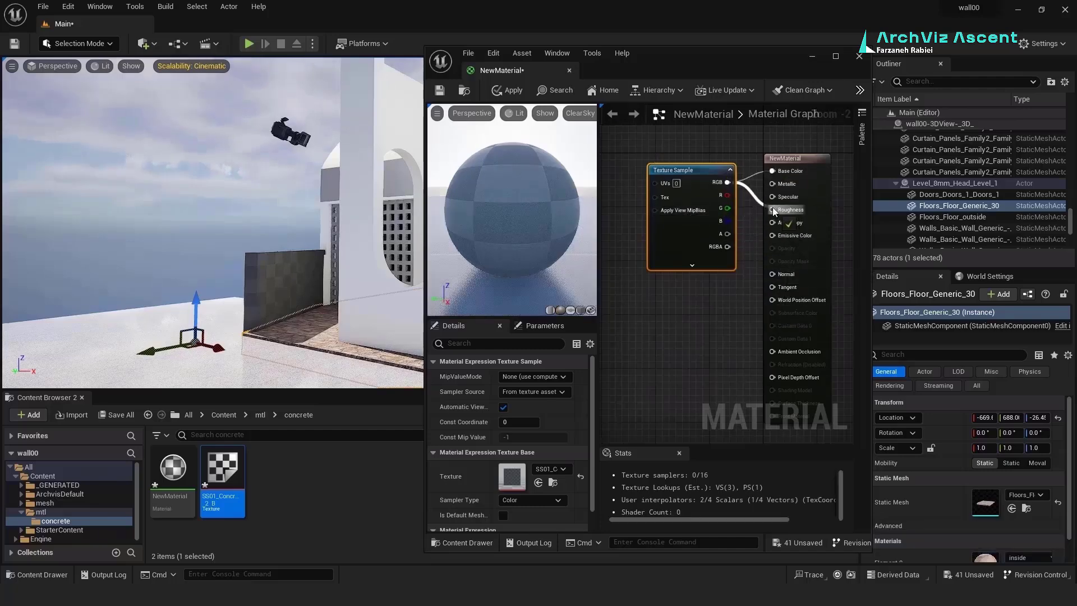
{"action": "left_click_drag", "start_coordinate": [772, 209], "coordinate": [772, 209]}
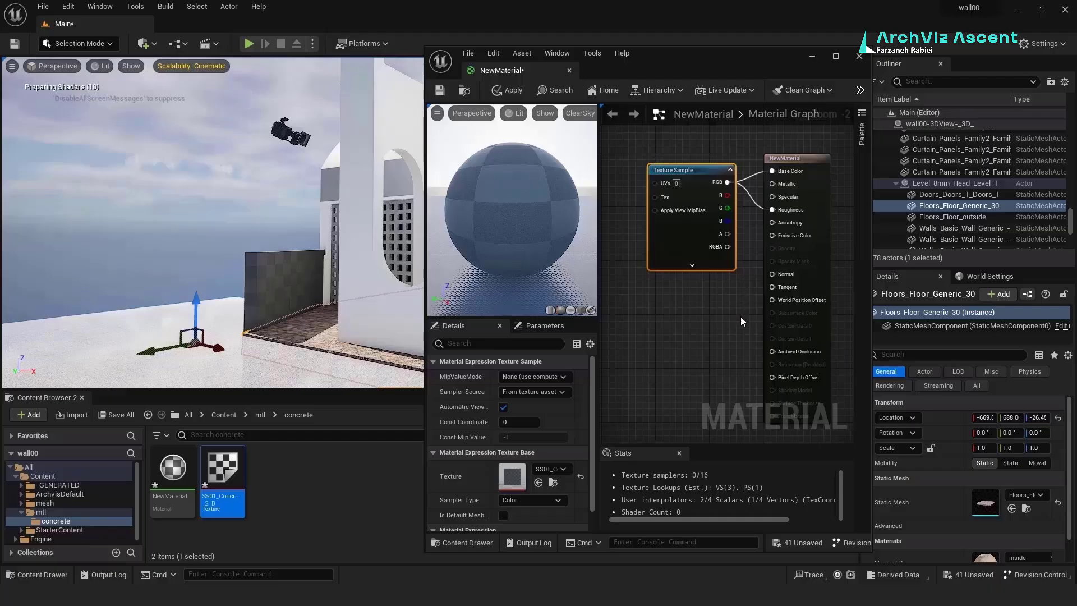
Step: Apply NewMaterial to the building and confirm the material changes
{"action": "left_click_drag", "start_coordinate": [374, 279], "coordinate": [376, 280]}
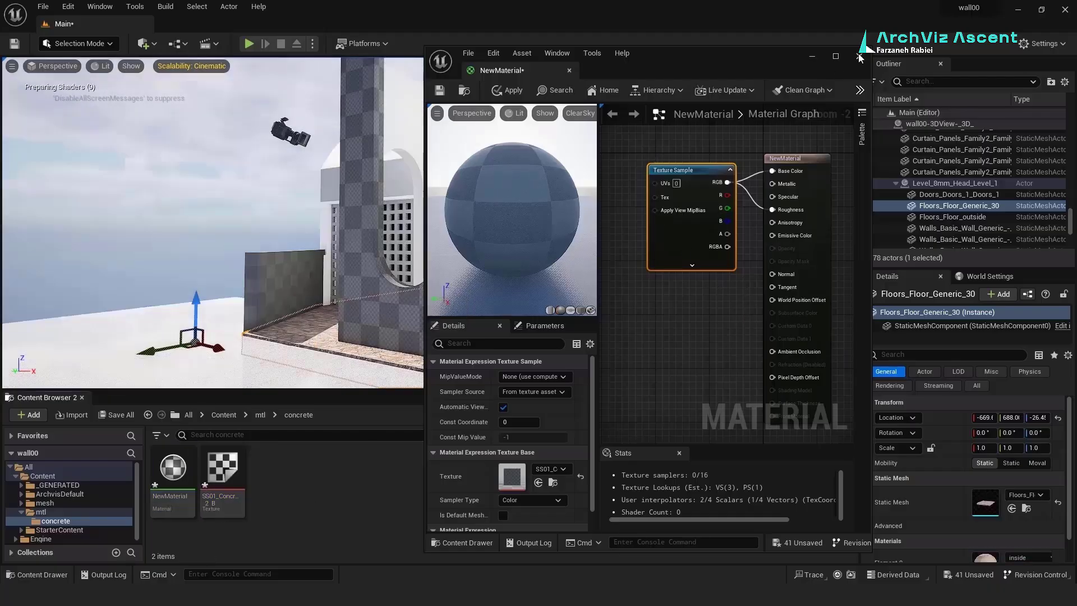
{"action": "left_click", "coordinate": [563, 324]}
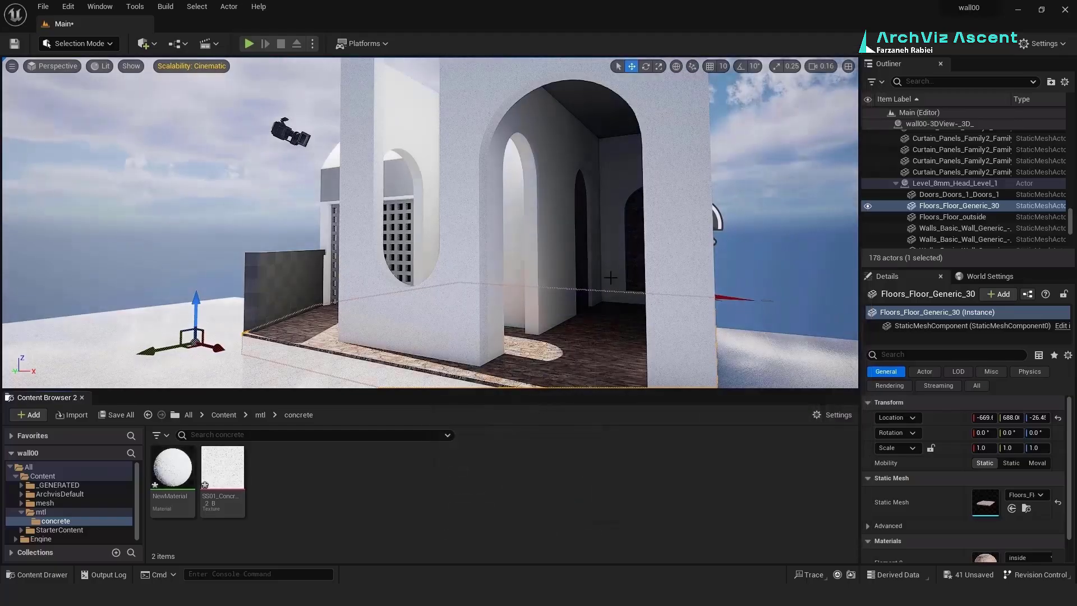
{"action": "scroll", "coordinate": [534, 191], "scroll_direction": "up", "scroll_amount": 10}
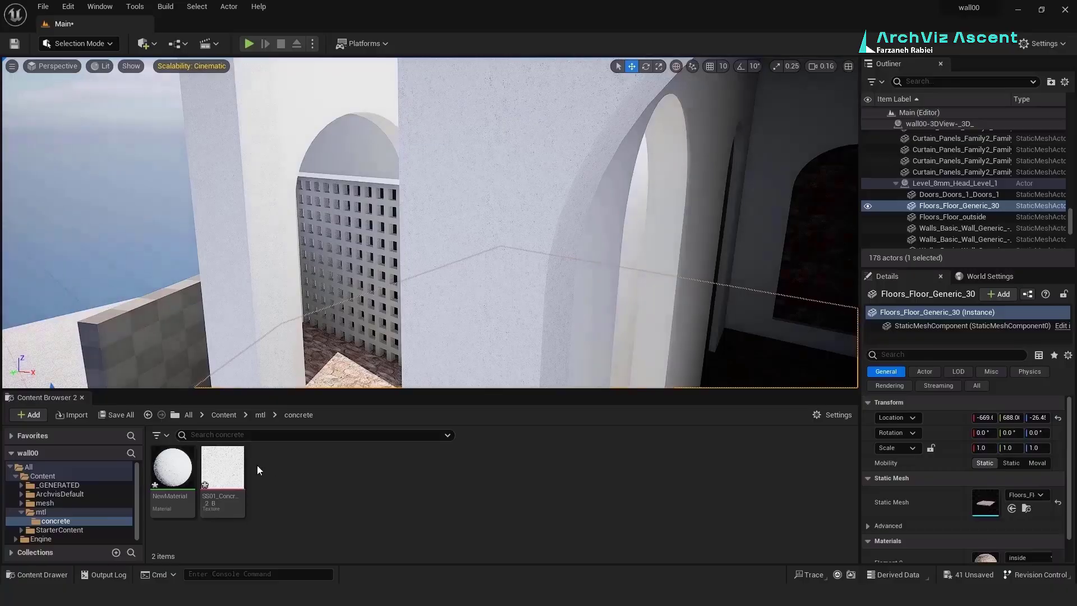
Step: In NewMaterial, feed a TexCoord through a Multiply node into the texture sample's UVs
{"action": "double_click", "coordinate": [172, 467]}
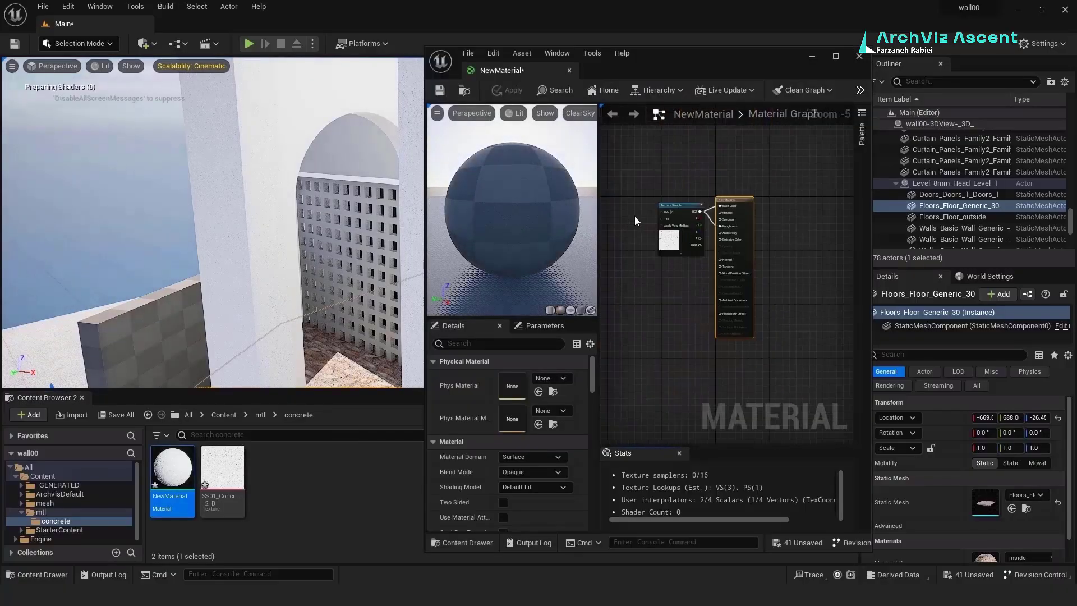
{"action": "scroll", "coordinate": [635, 221], "scroll_direction": "up", "scroll_amount": 4}
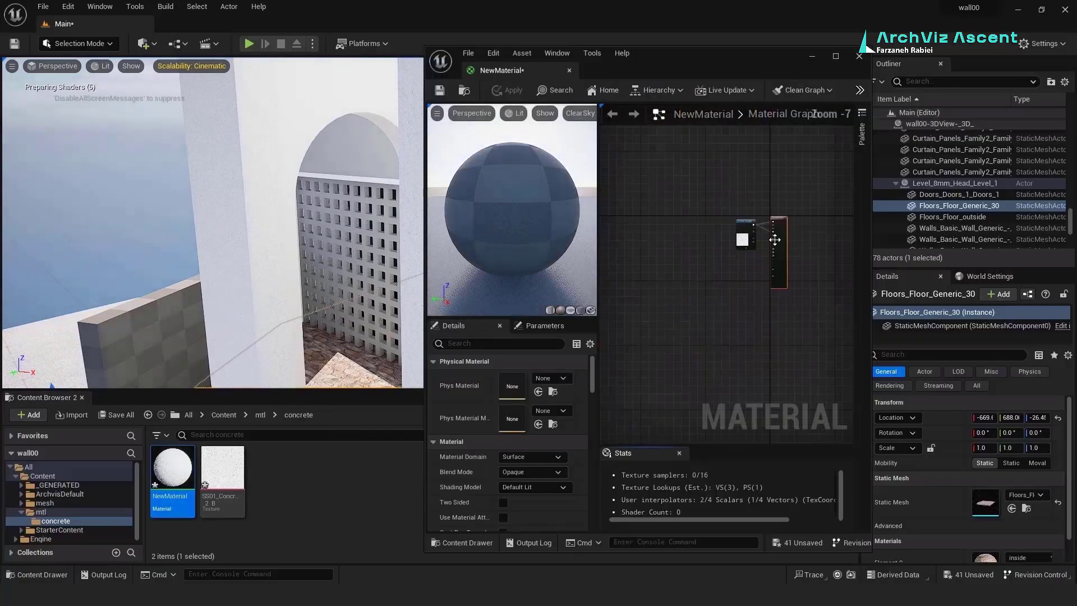
{"action": "right_click", "coordinate": [656, 228]}
{"action": "left_click", "coordinate": [629, 257]}
{"action": "key", "text": "u"}
{"action": "left_click", "coordinate": [650, 257]}
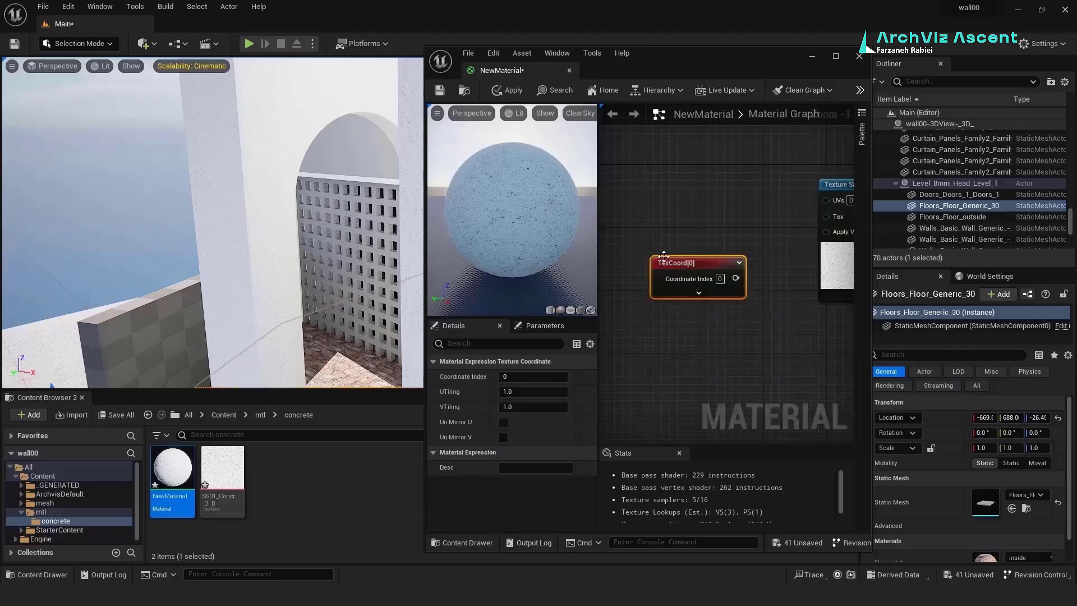
{"action": "left_click_drag", "start_coordinate": [735, 278], "coordinate": [751, 273]}
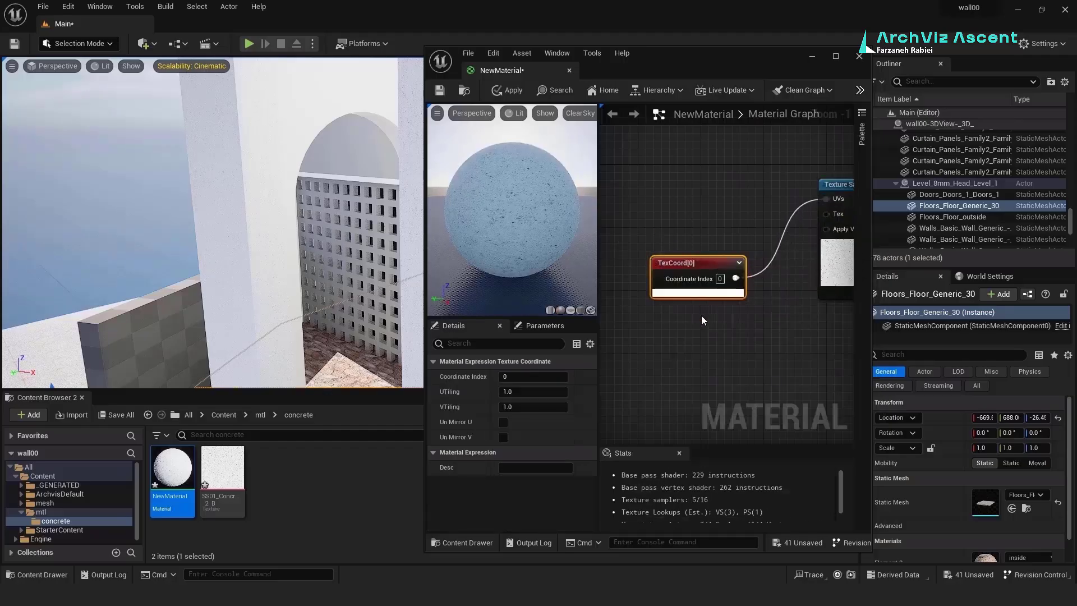
{"action": "left_click", "coordinate": [699, 293]}
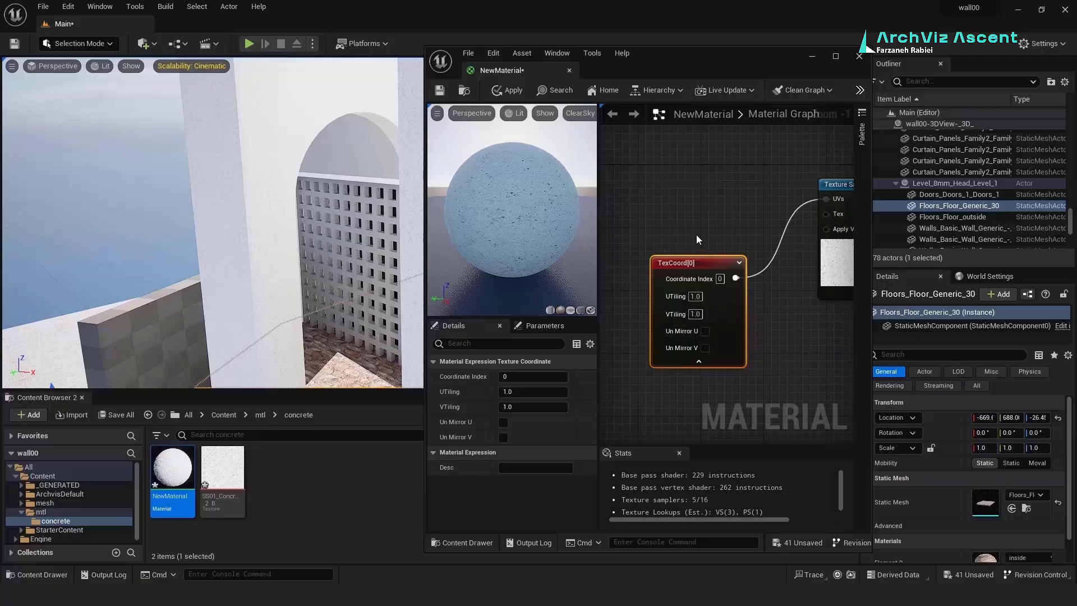
{"action": "scroll", "coordinate": [676, 260], "scroll_direction": "down", "scroll_amount": 2}
{"action": "left_click", "coordinate": [725, 335]}
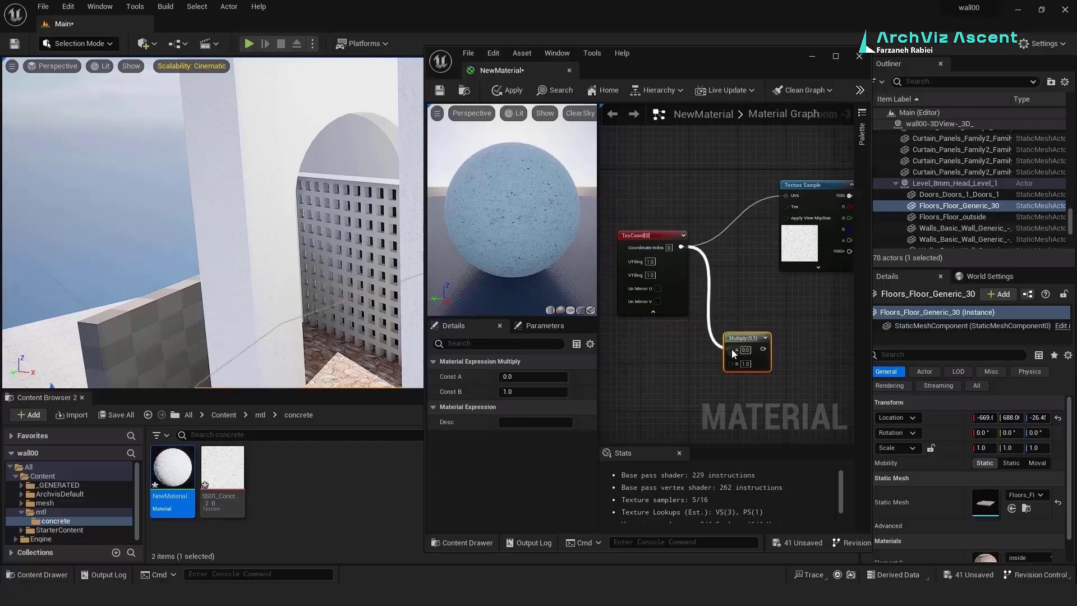
{"action": "left_click_drag", "start_coordinate": [780, 207], "coordinate": [785, 197]}
{"action": "scroll", "coordinate": [741, 280], "scroll_direction": "down", "scroll_amount": 4}
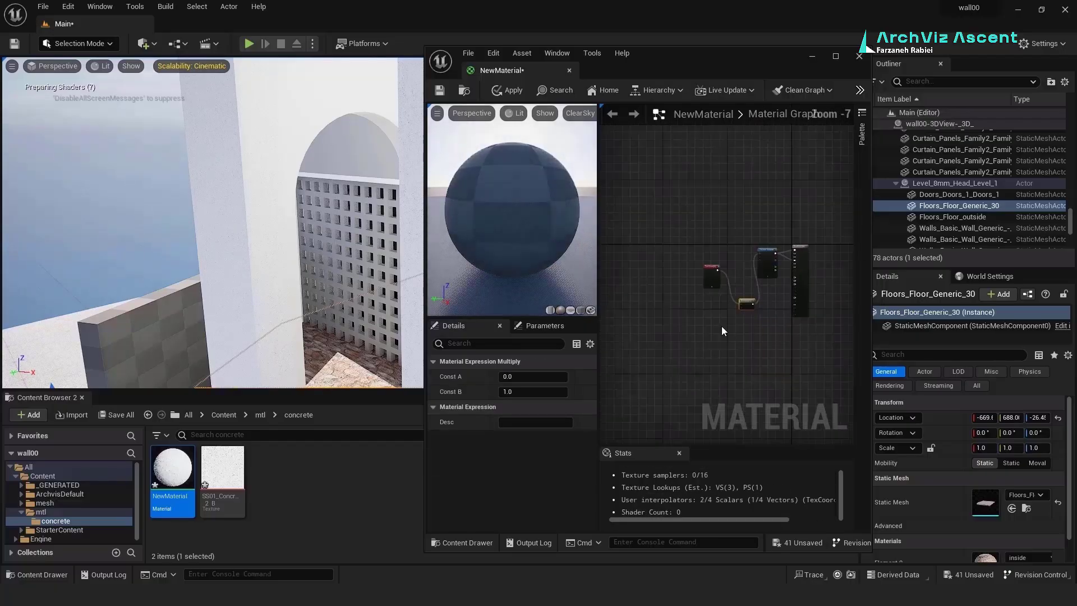
{"action": "scroll", "coordinate": [719, 326], "scroll_direction": "up", "scroll_amount": 5}
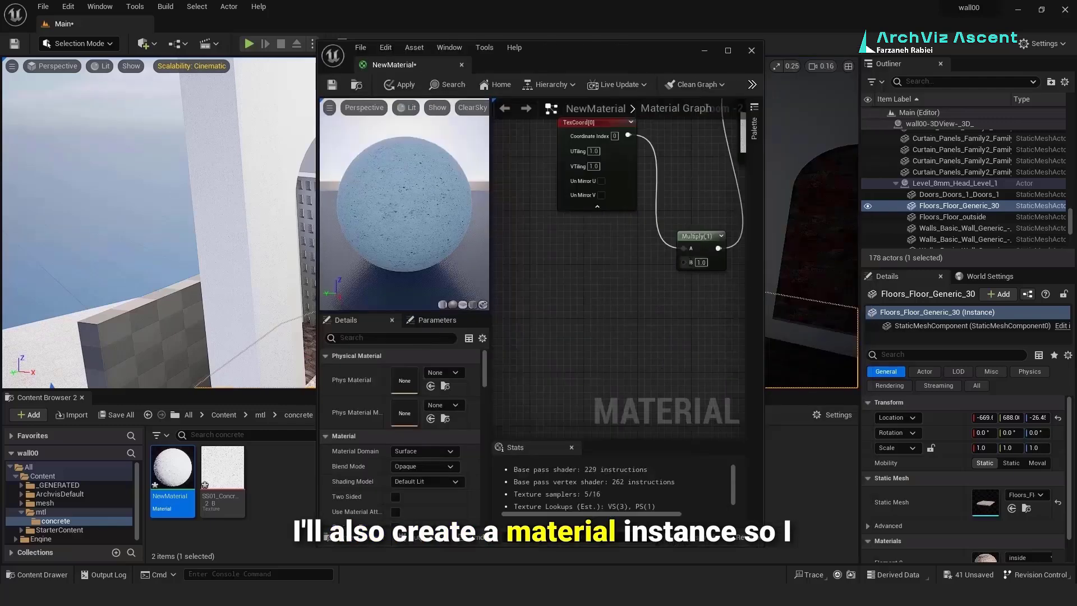
Step: Promote Multiply's B input to a scalar parameter named 'uv' and save the material
{"action": "right_click", "coordinate": [688, 261]}
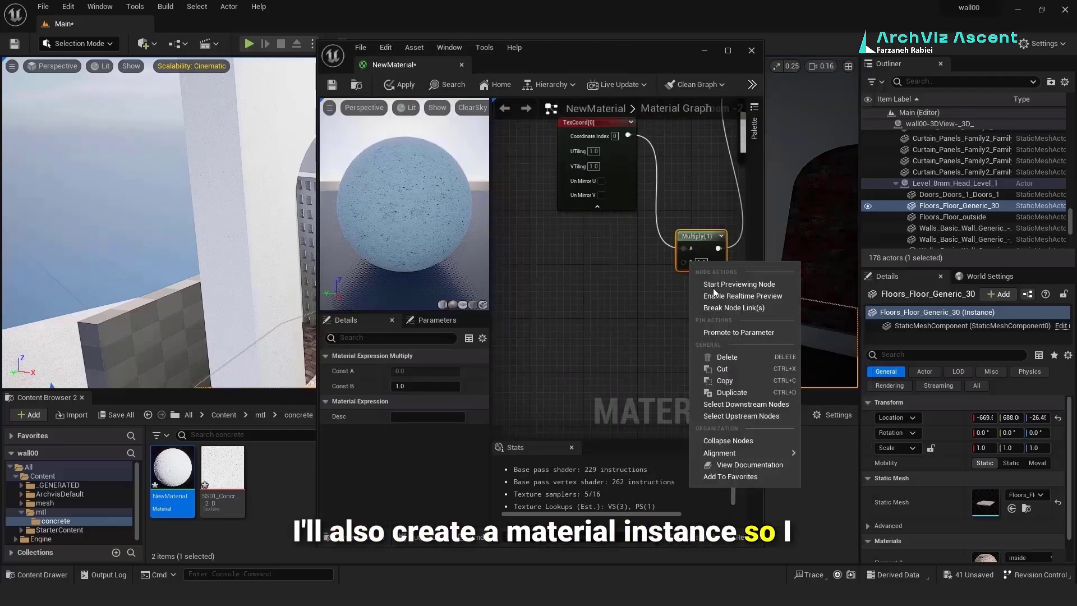
{"action": "left_click", "coordinate": [737, 332]}
{"action": "left_click_drag", "start_coordinate": [664, 247], "coordinate": [568, 285]}
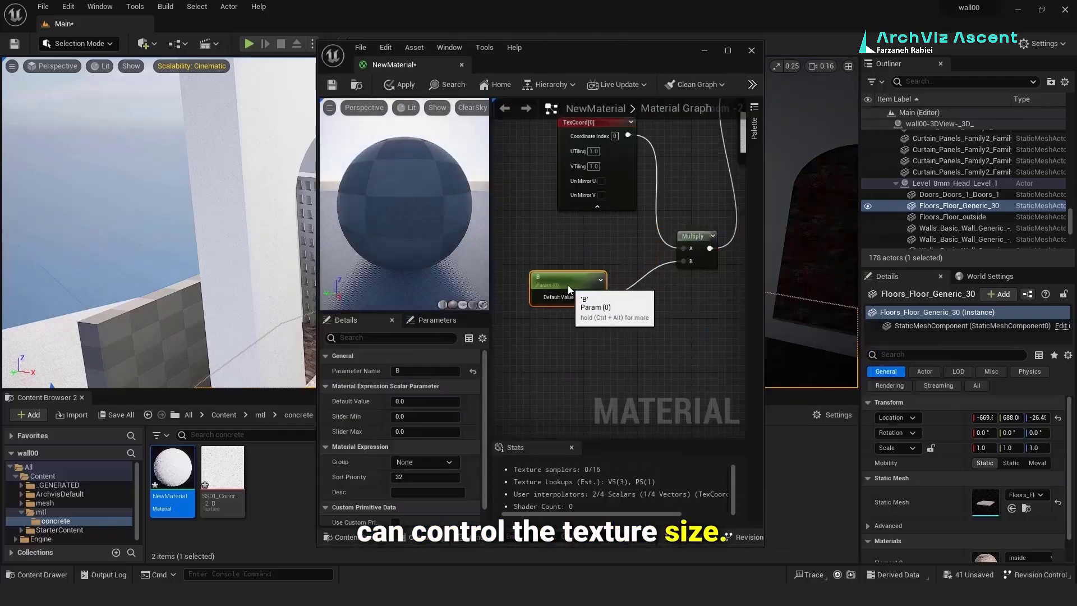
{"action": "type", "text": "uv"}
{"action": "key", "text": "Return"}
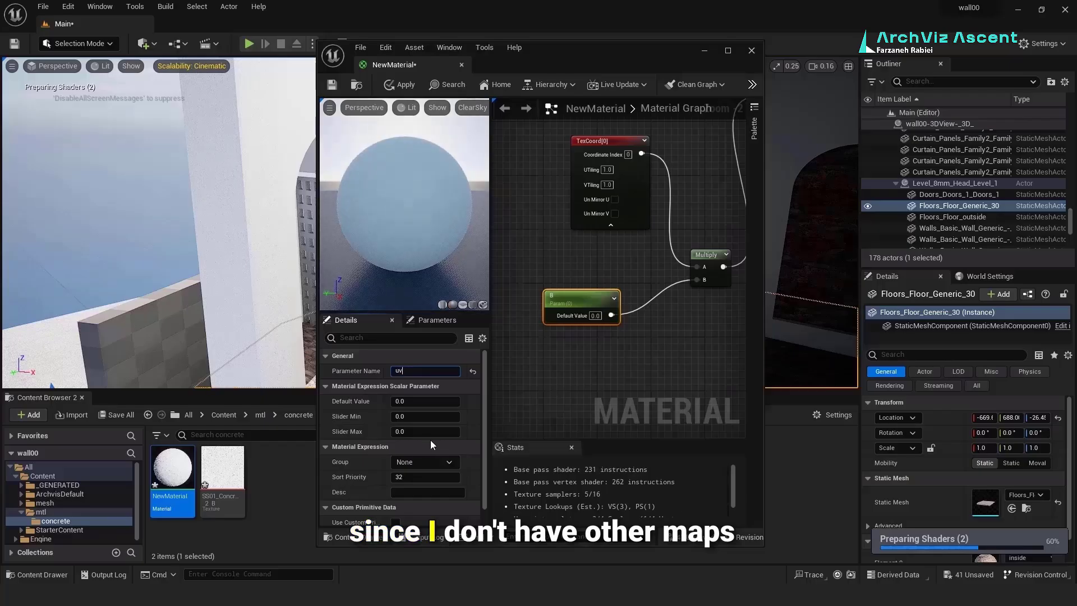
{"action": "scroll", "coordinate": [539, 352], "scroll_direction": "down", "scroll_amount": 2}
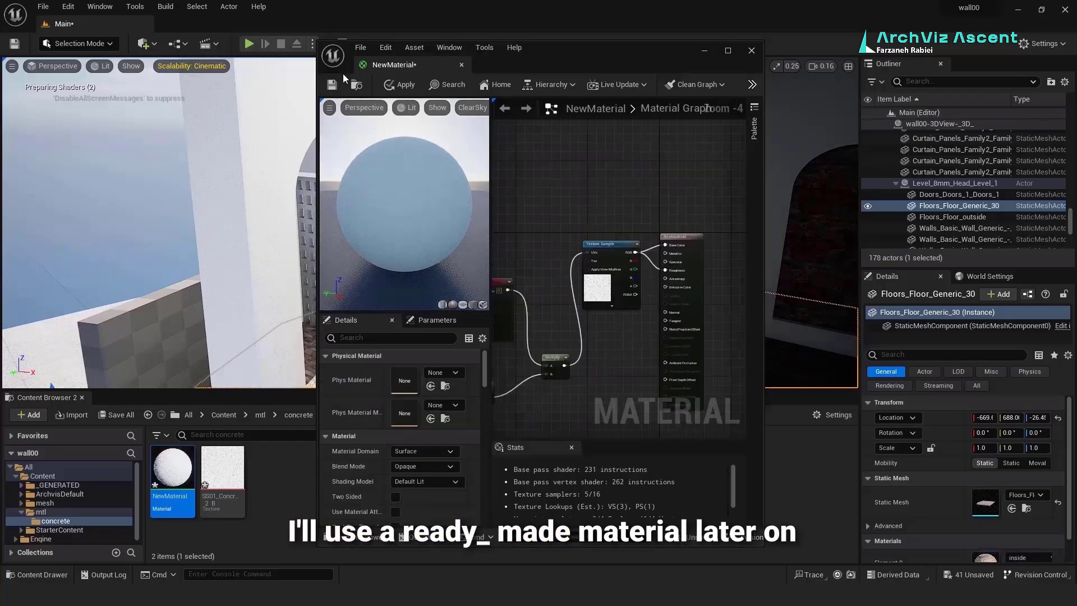
{"action": "left_click", "coordinate": [332, 84]}
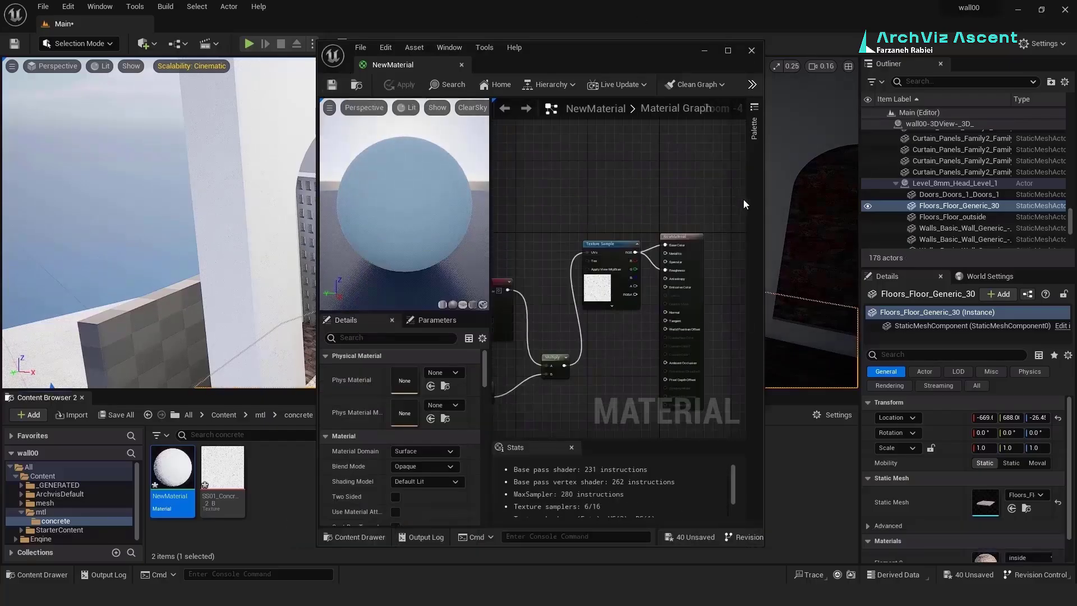
Step: Create the material instance NewMaterial_Inst from NewMaterial
{"action": "left_click", "coordinate": [752, 50]}
{"action": "right_click", "coordinate": [172, 465]}
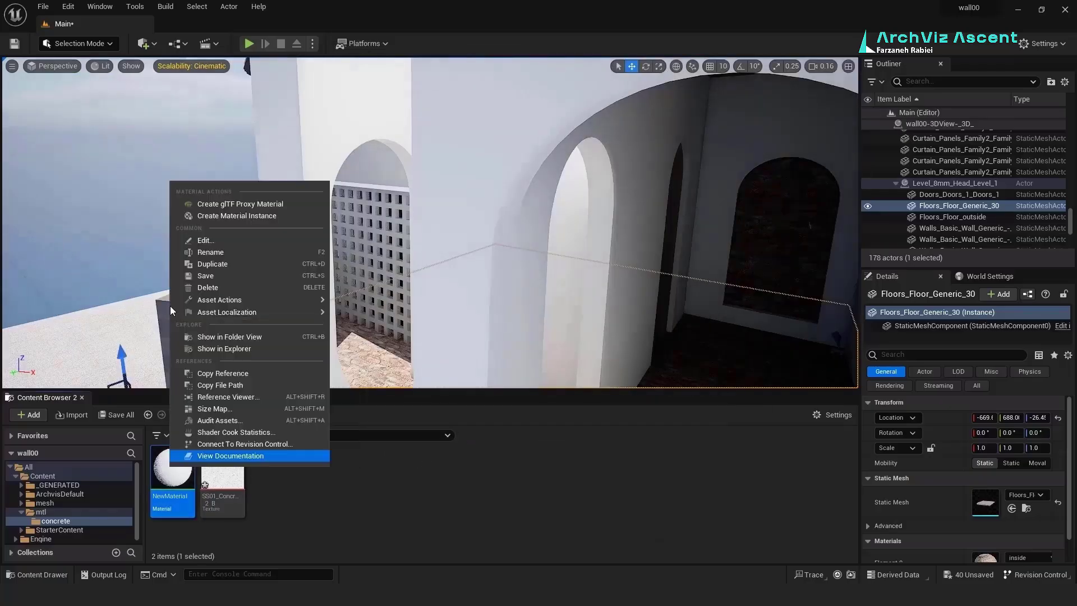
{"action": "left_click", "coordinate": [236, 215]}
{"action": "key", "text": "Return"}
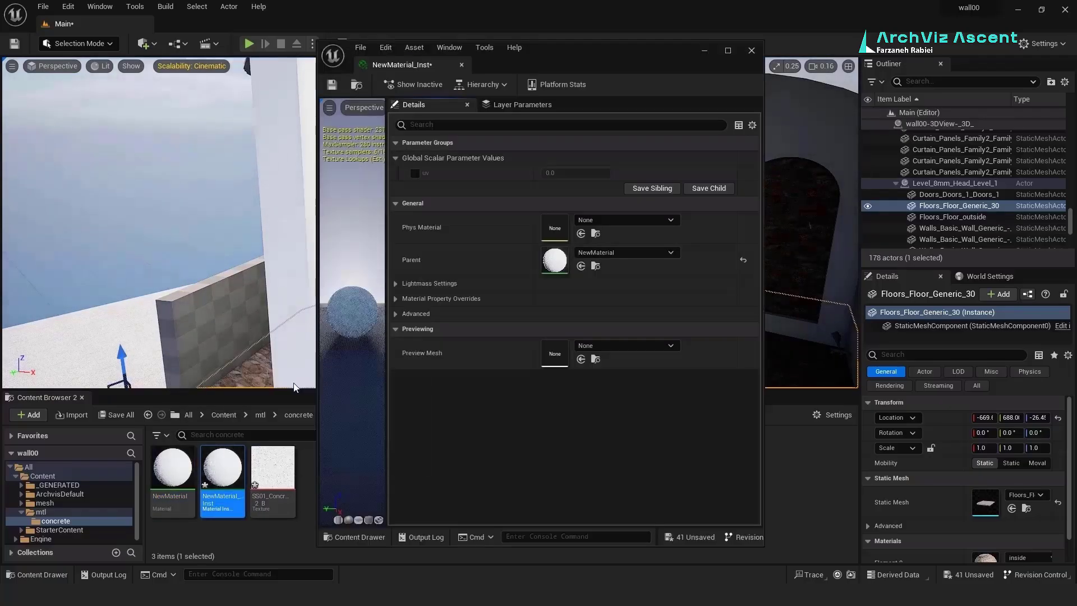
Step: Apply MI_Wooden_Planks to the door and zoom in on it
{"action": "left_click_drag", "start_coordinate": [565, 108], "coordinate": [318, 201]}
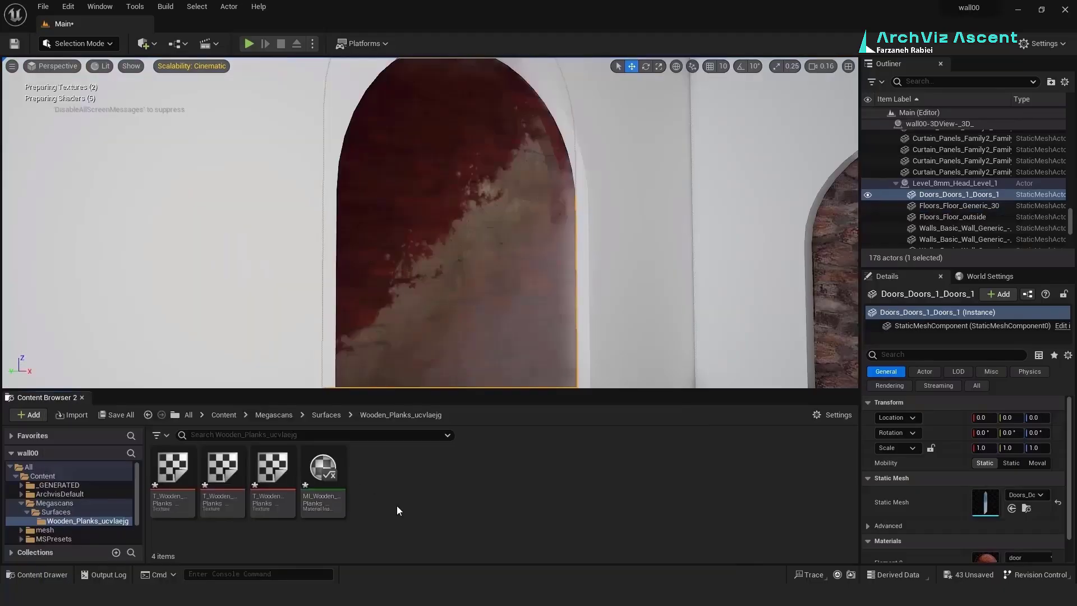
{"action": "left_click_drag", "start_coordinate": [324, 459], "coordinate": [428, 278]}
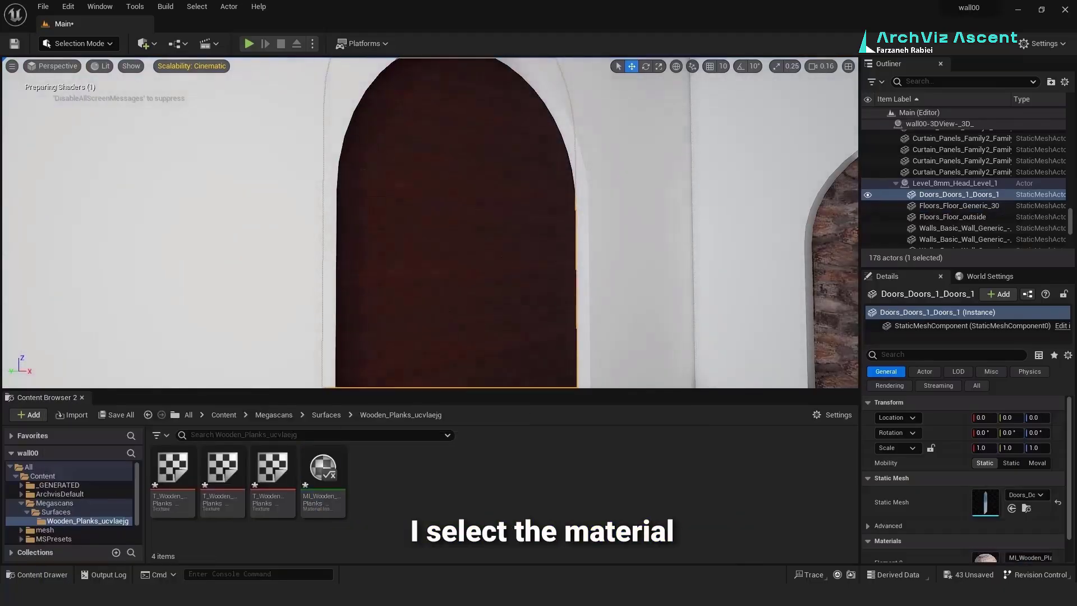
{"action": "right_click_drag", "start_coordinate": [461, 293], "coordinate": [434, 295]}
{"action": "scroll", "coordinate": [434, 296], "scroll_direction": "up", "scroll_amount": 4}
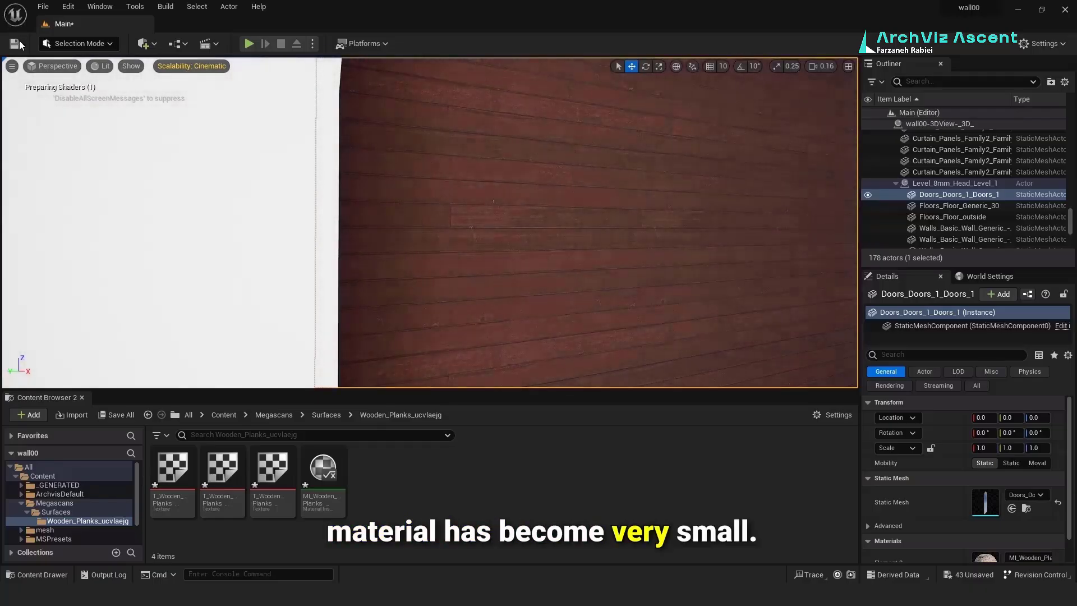
Step: In Modeling Mode, box-project the door's UVs, resize the projection dimensions, and accept
{"action": "left_click", "coordinate": [112, 43]}
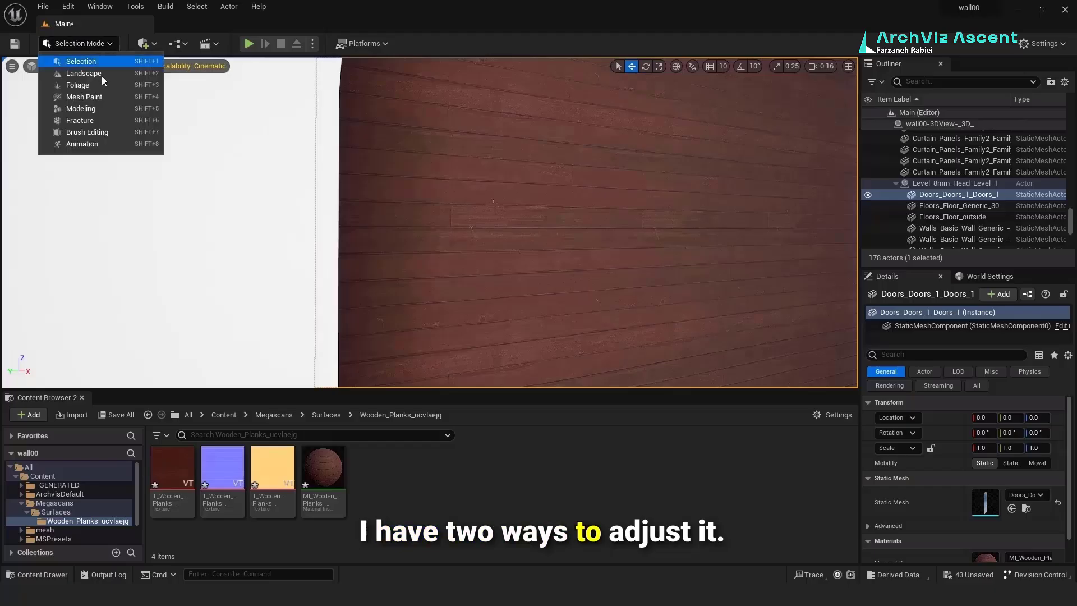
{"action": "left_click", "coordinate": [93, 107]}
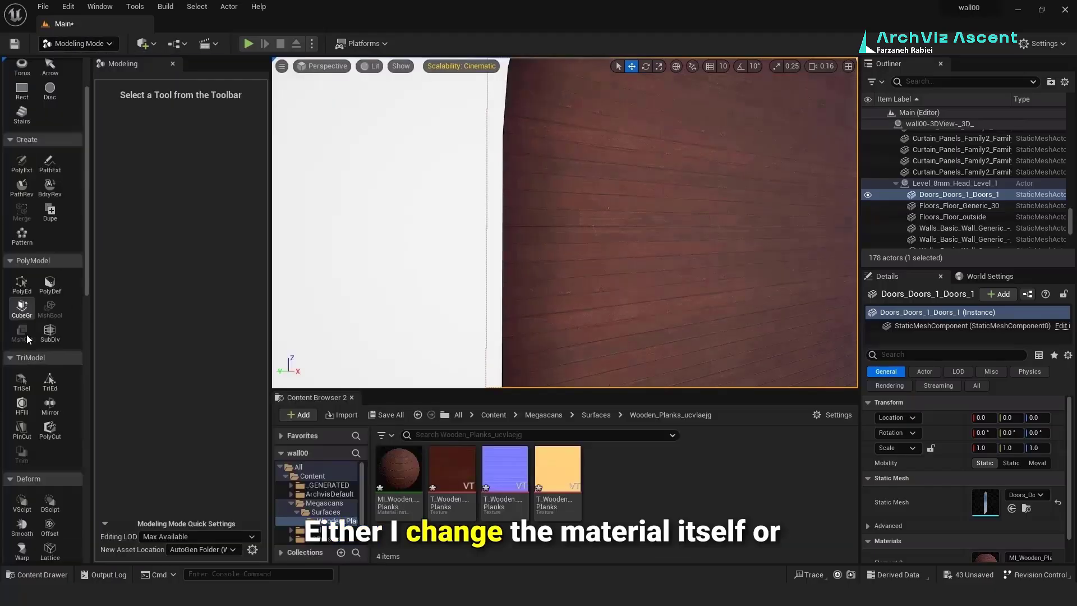
{"action": "scroll", "coordinate": [27, 334], "scroll_direction": "down", "scroll_amount": 10}
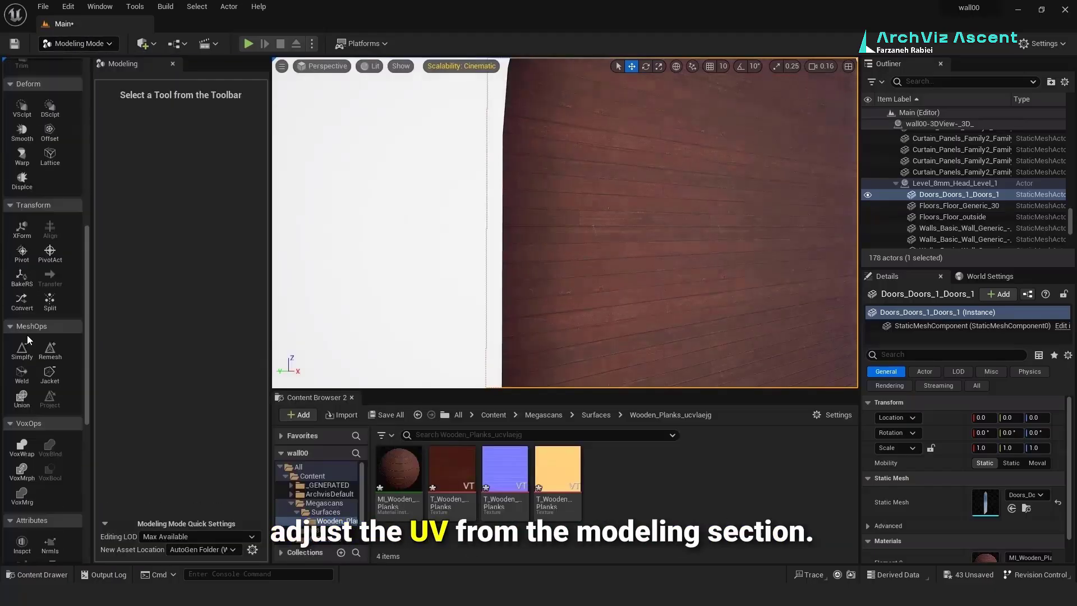
{"action": "scroll", "coordinate": [62, 354], "scroll_direction": "down", "scroll_amount": 8}
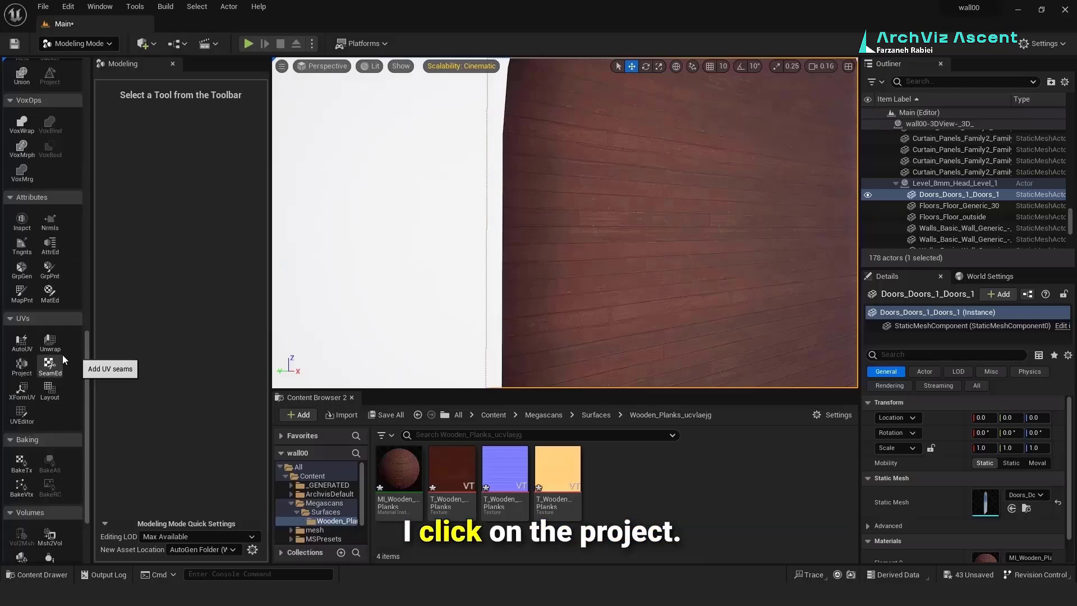
{"action": "left_click", "coordinate": [22, 369]}
{"action": "left_click", "coordinate": [177, 151]}
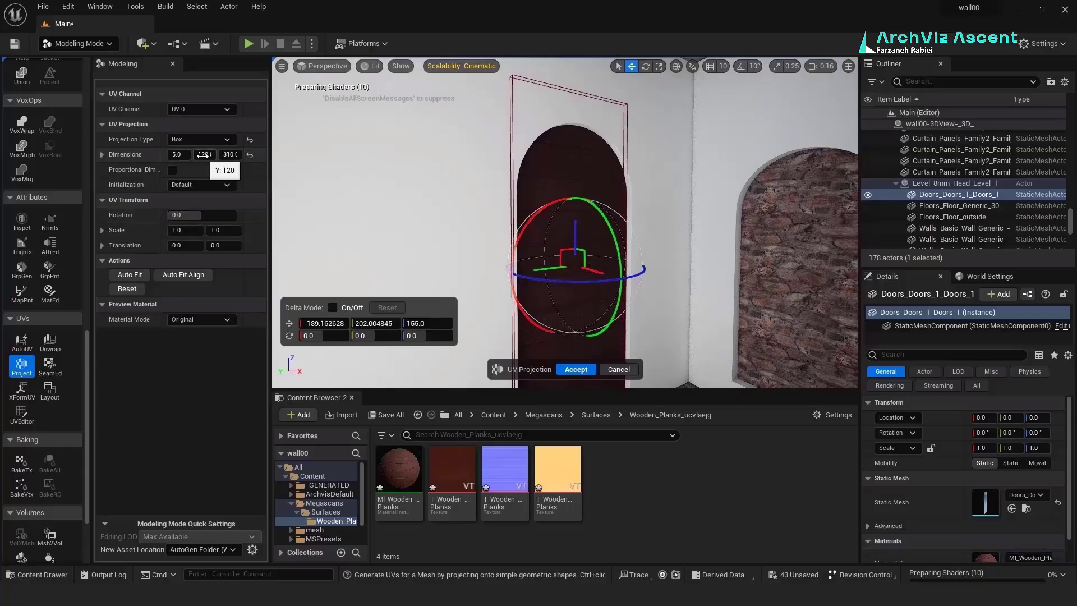
{"action": "left_click", "coordinate": [103, 155]}
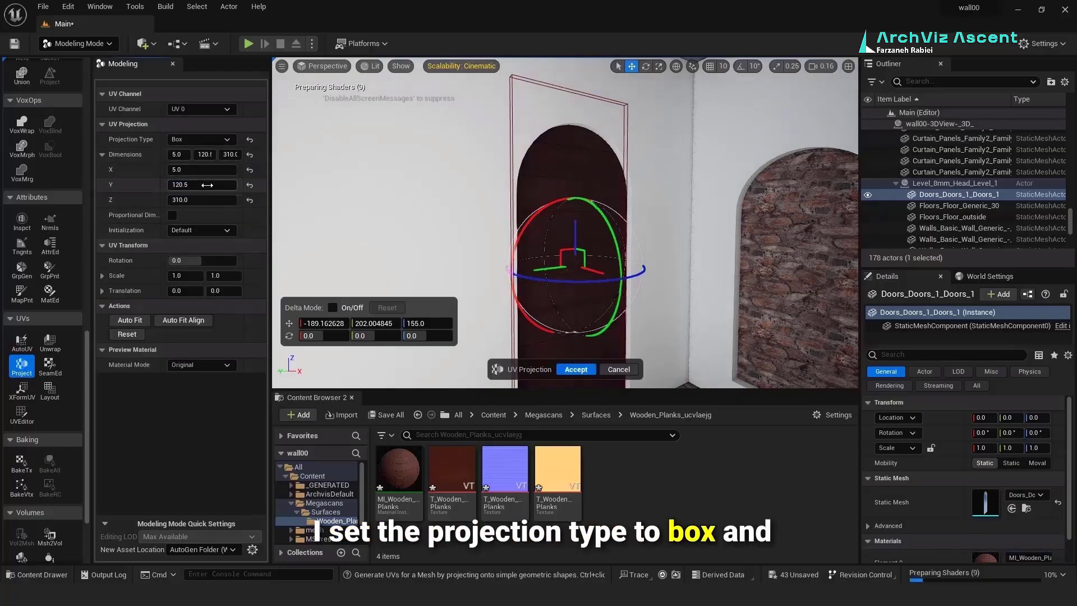
{"action": "mouse_move", "coordinate": [207, 185]}
{"action": "left_mouse_down"}
{"action": "mouse_move", "coordinate": [200, 173]}
{"action": "mouse_move", "coordinate": [214, 197]}
{"action": "mouse_move", "coordinate": [218, 185]}
{"action": "left_mouse_up"}
{"action": "left_click", "coordinate": [576, 369]}
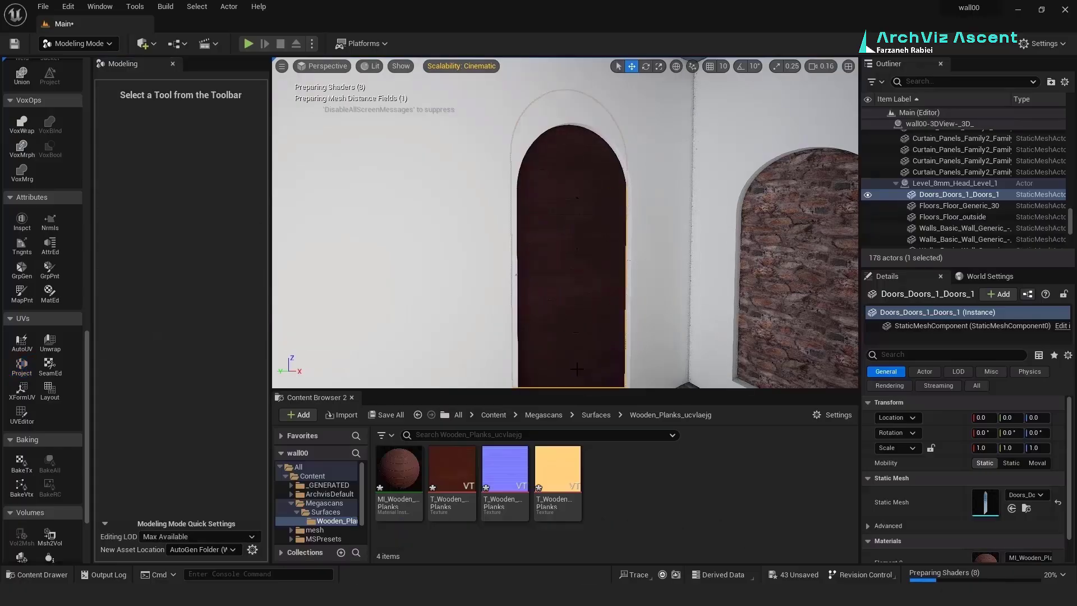
{"action": "right_click_drag", "start_coordinate": [513, 216], "coordinate": [586, 226]}
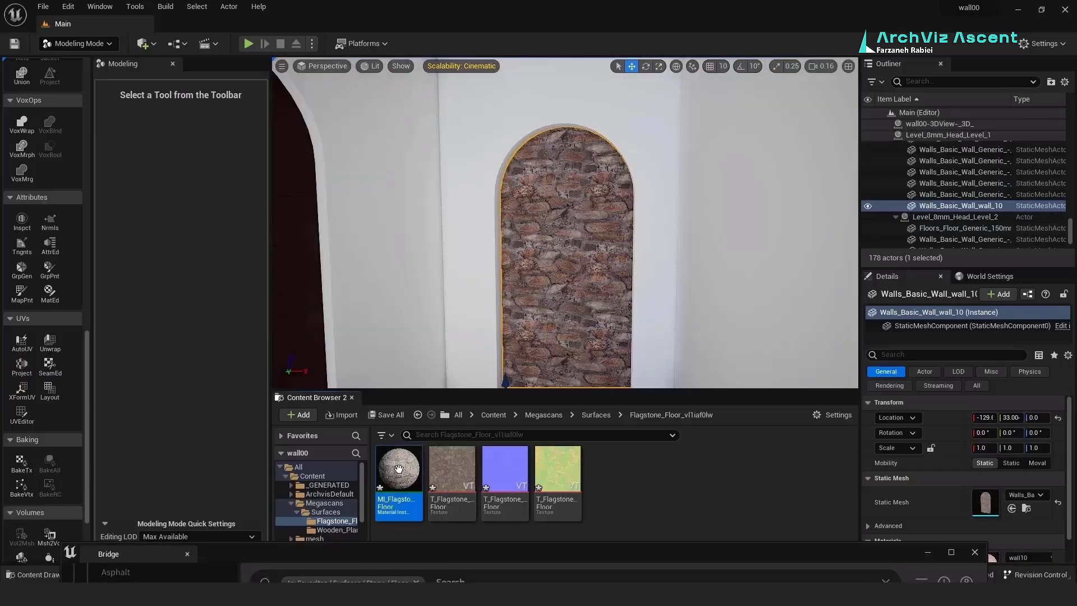
Step: Apply MI_Flagstone to the wall niche and accept a resized box UV projection on it
{"action": "left_click_drag", "start_coordinate": [399, 468], "coordinate": [541, 308]}
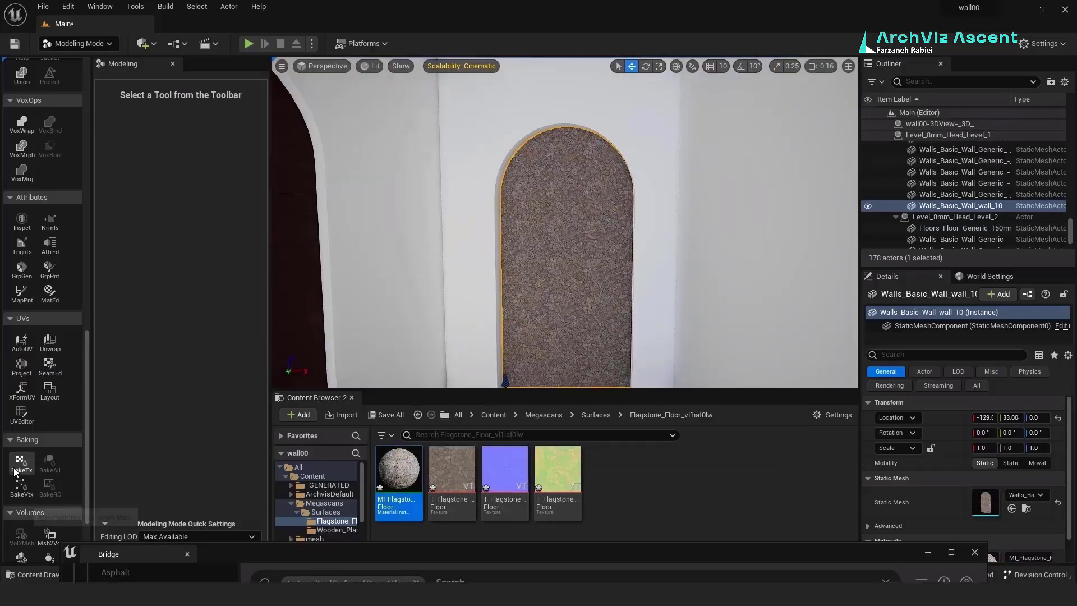
{"action": "left_click", "coordinate": [22, 368]}
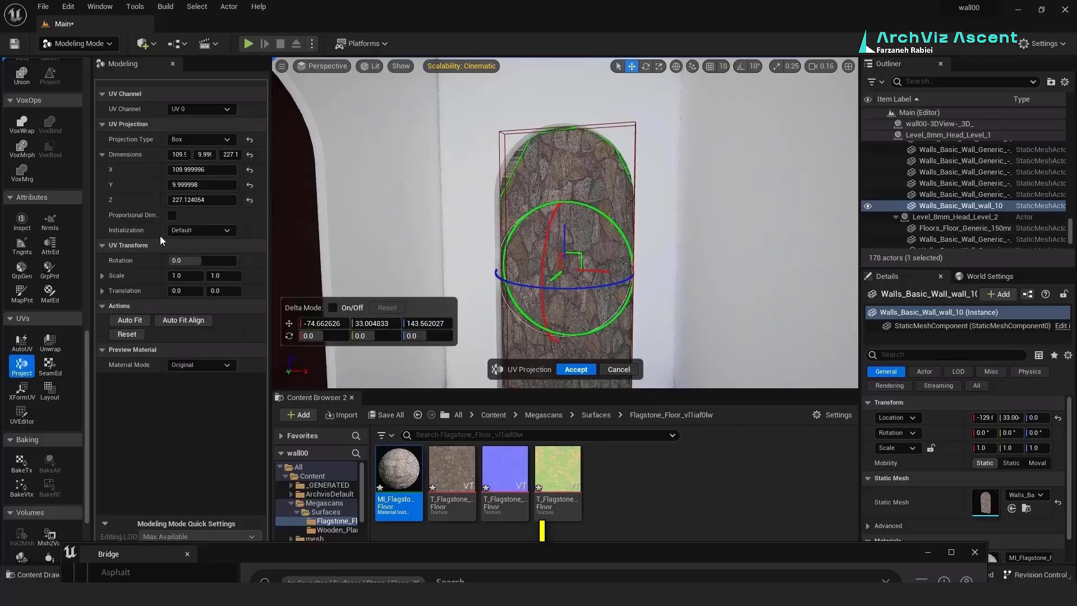
{"action": "left_click_drag", "start_coordinate": [211, 169], "coordinate": [191, 170]}
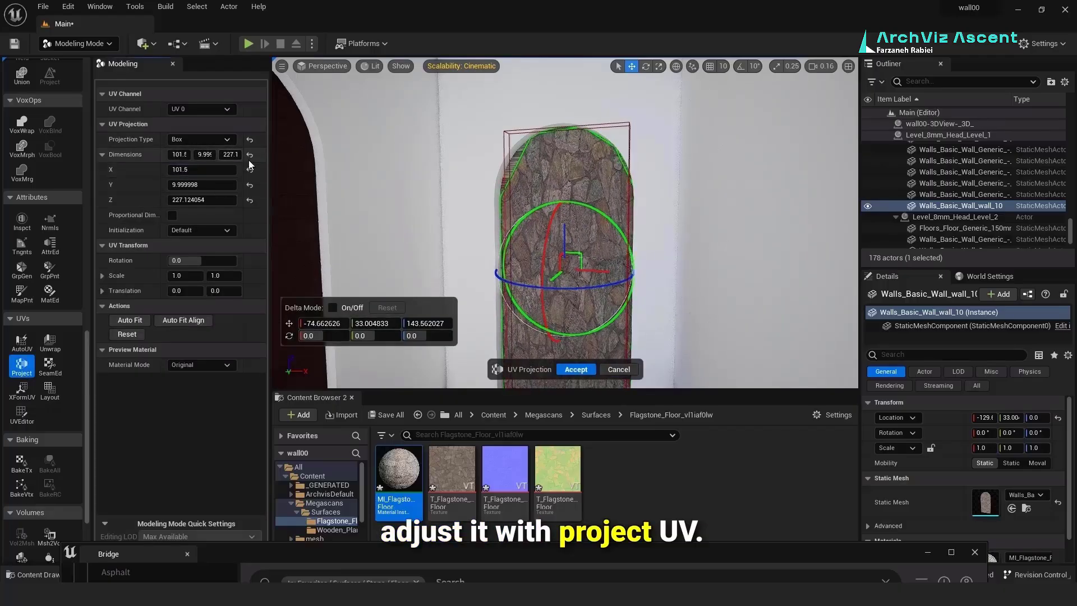
{"action": "left_click", "coordinate": [250, 155]}
{"action": "right_click_drag", "start_coordinate": [424, 274], "coordinate": [465, 274]}
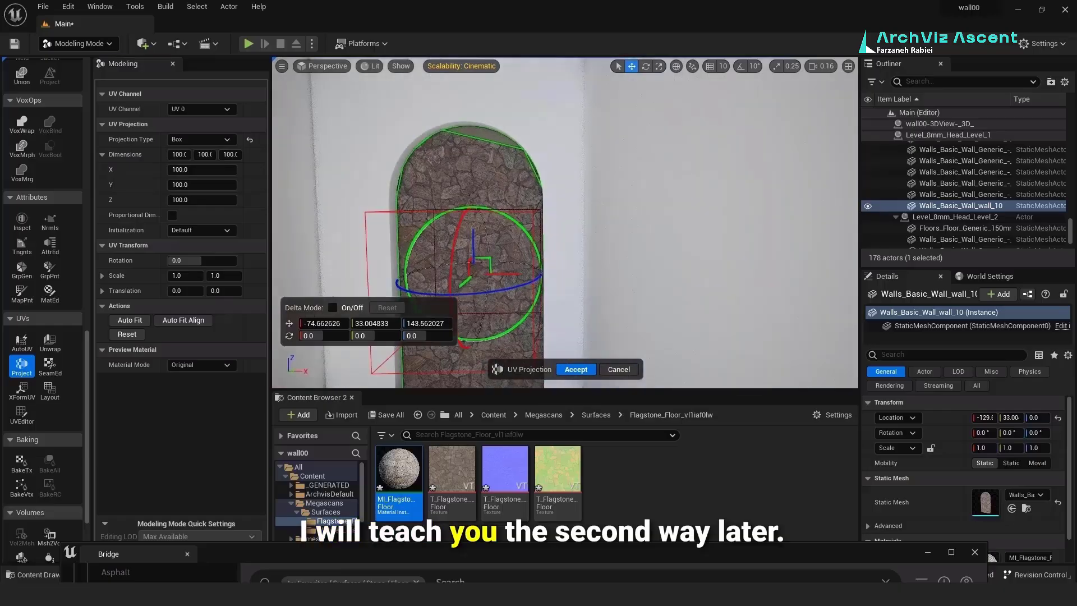
{"action": "scroll", "coordinate": [424, 275], "scroll_direction": "down", "scroll_amount": 4}
{"action": "left_click_drag", "start_coordinate": [191, 169], "coordinate": [204, 200]}
{"action": "left_click", "coordinate": [575, 369]}
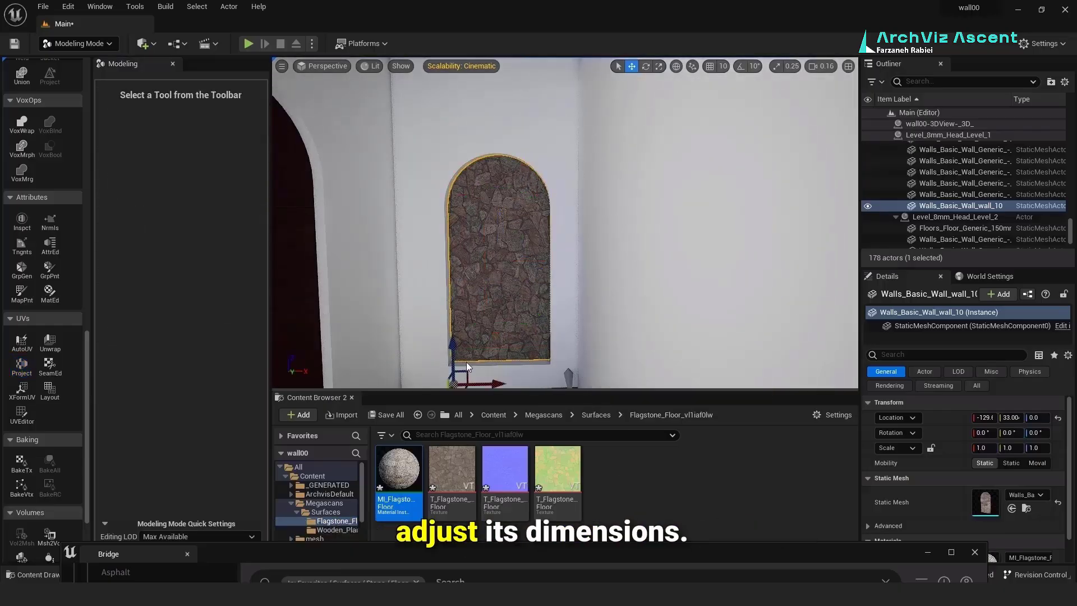
Step: Apply MI_Flagstone to the interior floor with box-projected UVs sized 127 × 142.5 × 100
{"action": "right_click_drag", "start_coordinate": [552, 264], "coordinate": [387, 325]}
{"action": "left_click", "coordinate": [553, 264]}
{"action": "left_click_drag", "start_coordinate": [399, 470], "coordinate": [447, 360]}
{"action": "left_click", "coordinate": [22, 365]}
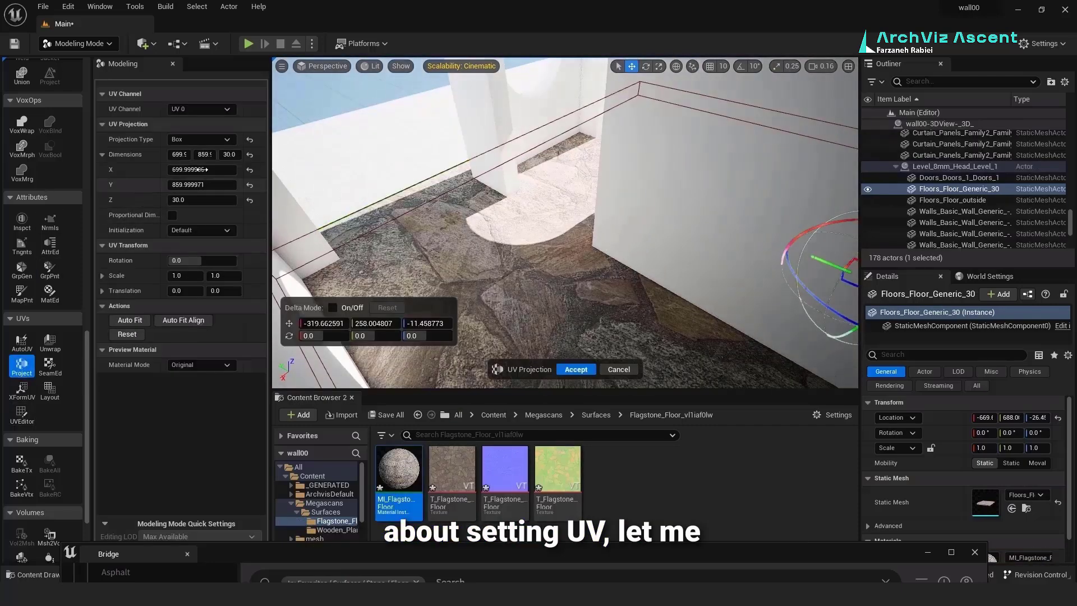
{"action": "left_click_drag", "start_coordinate": [181, 169], "coordinate": [218, 170]}
{"action": "left_click", "coordinate": [249, 154]}
{"action": "left_click_drag", "start_coordinate": [203, 185], "coordinate": [235, 185]}
{"action": "left_click", "coordinate": [576, 369]}
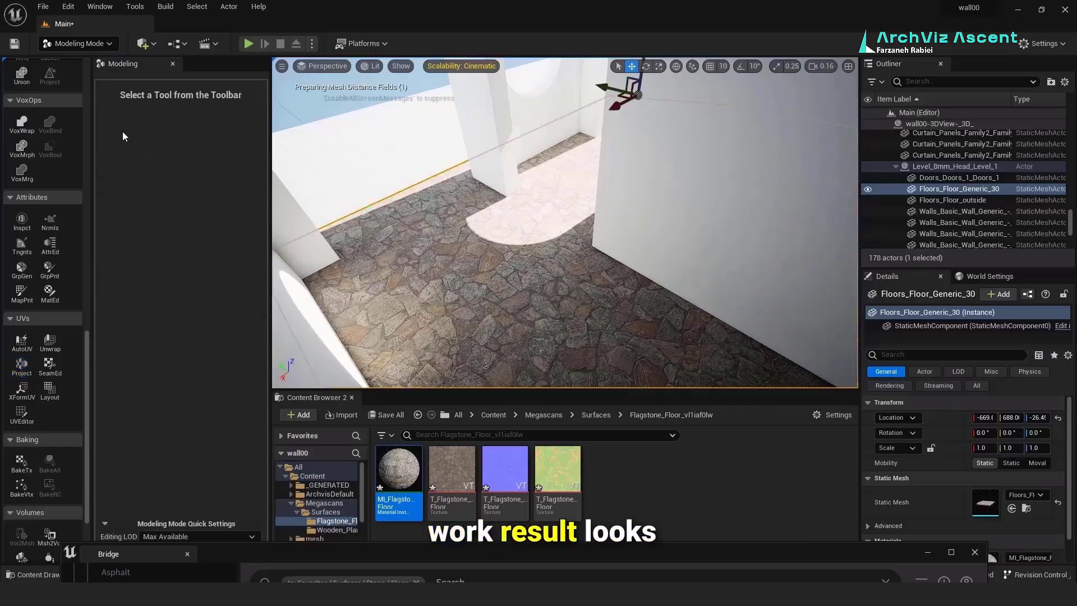
{"action": "right_click_drag", "start_coordinate": [474, 235], "coordinate": [675, 239]}
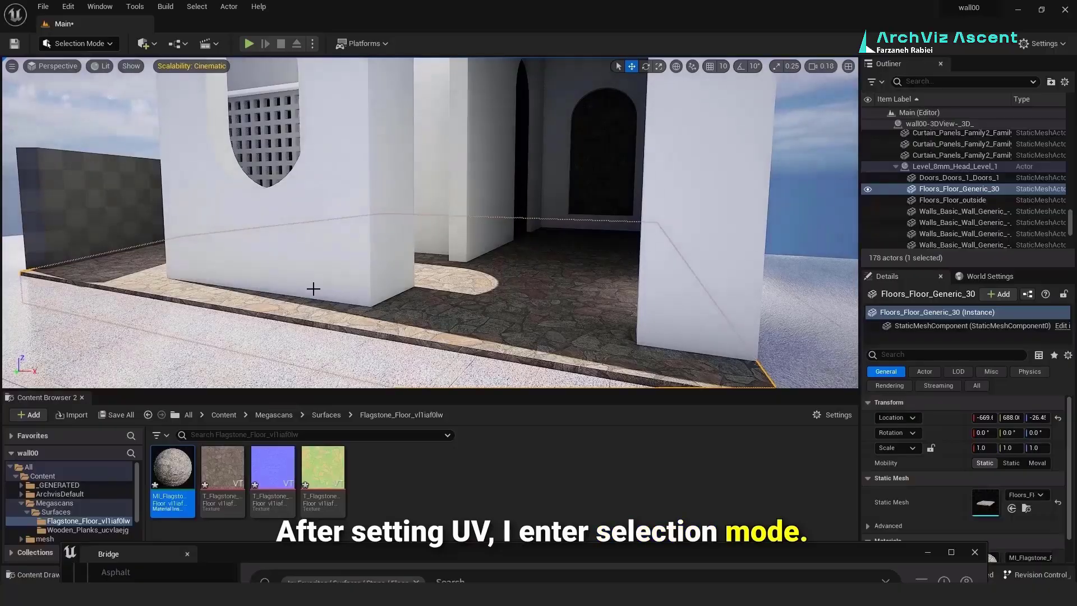
Step: Apply MI_Concrete_Pavement to the outside floor, the boundary wall and the arched wall
{"action": "right_click_drag", "start_coordinate": [313, 289], "coordinate": [323, 252]}
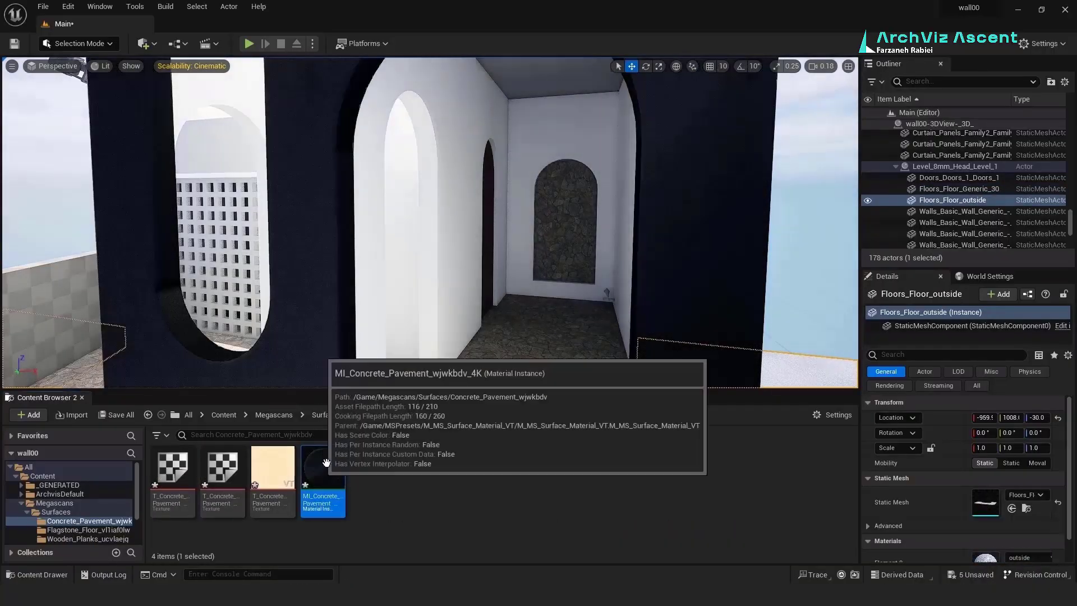
{"action": "left_click_drag", "start_coordinate": [326, 462], "coordinate": [409, 261]}
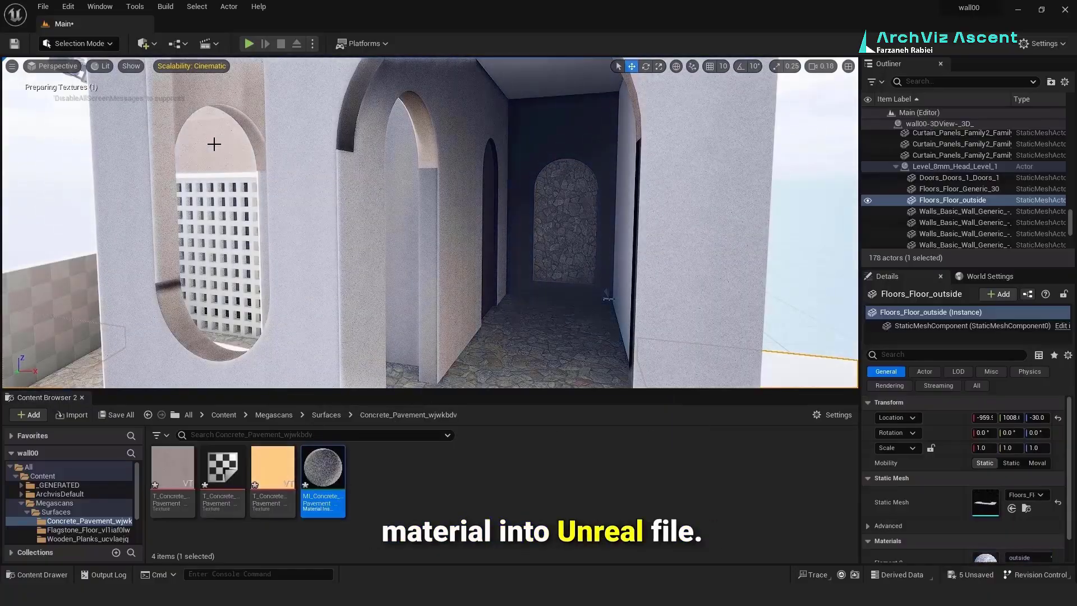
{"action": "right_click_drag", "start_coordinate": [214, 144], "coordinate": [171, 160]}
{"action": "left_click_drag", "start_coordinate": [323, 468], "coordinate": [250, 317]}
{"action": "right_click_drag", "start_coordinate": [249, 317], "coordinate": [272, 316]}
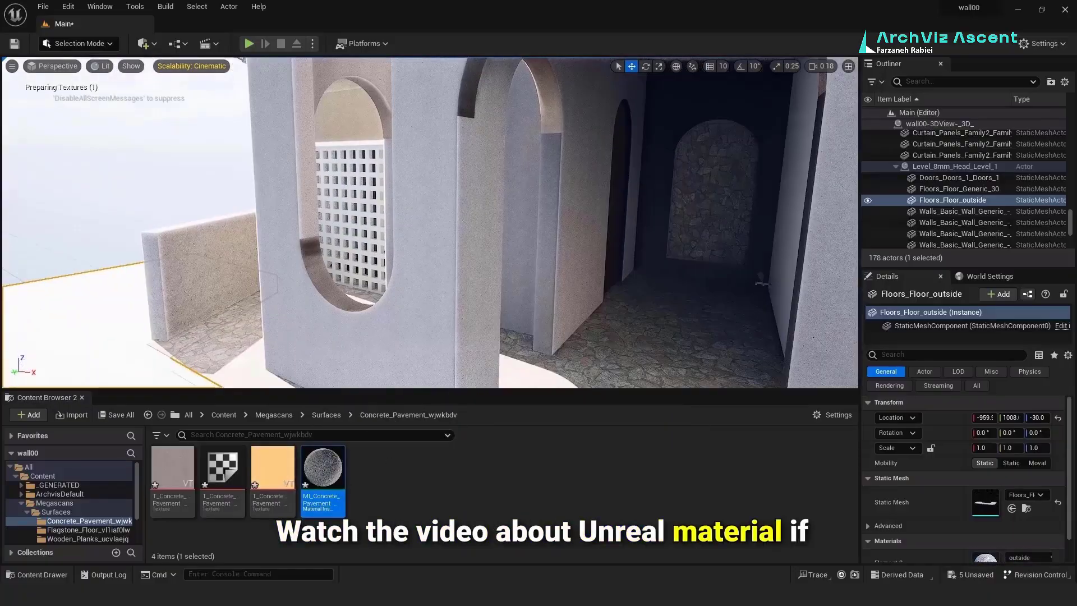
{"action": "left_click_drag", "start_coordinate": [323, 469], "coordinate": [348, 143]}
{"action": "left_click", "coordinate": [346, 152]}
{"action": "left_click", "coordinate": [363, 168]}
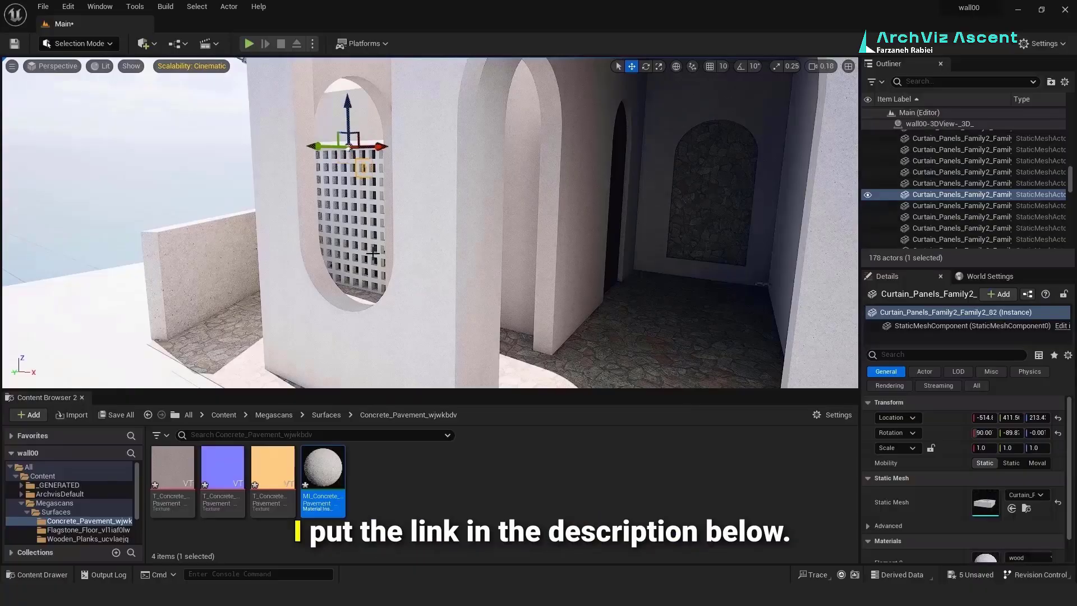
{"action": "right_click_drag", "start_coordinate": [372, 253], "coordinate": [365, 233]}
Step: Apply MI_Concrete_Pavement to the left frame piece, the remaining wall pieces and the roof piece
{"action": "left_click_drag", "start_coordinate": [172, 468], "coordinate": [213, 219]}
{"action": "left_click", "coordinate": [212, 252]}
{"action": "left_click_drag", "start_coordinate": [172, 468], "coordinate": [222, 343]}
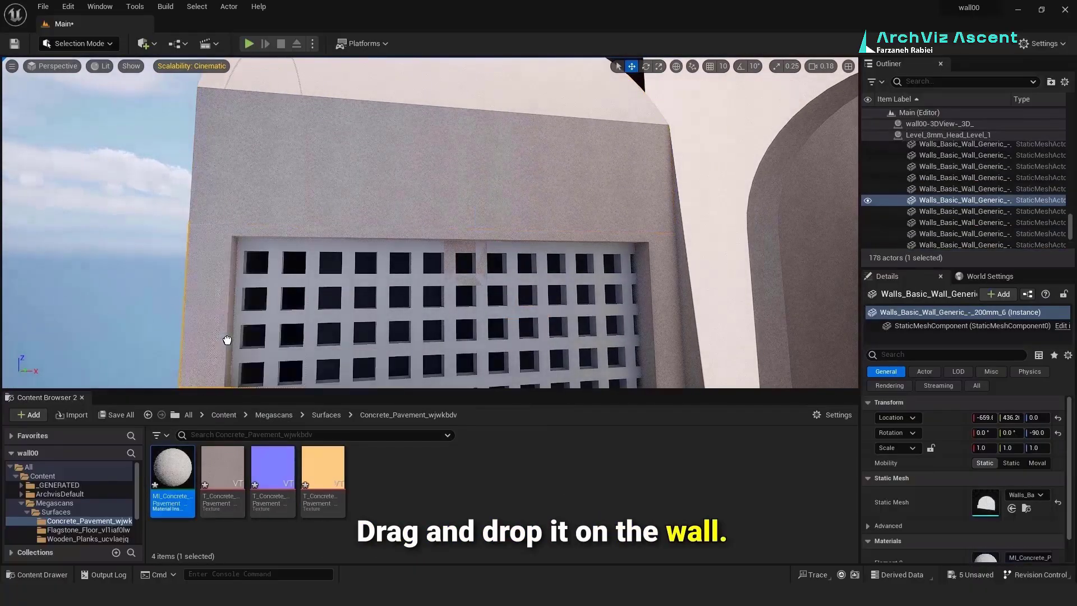
{"action": "right_click_drag", "start_coordinate": [228, 338], "coordinate": [252, 311]}
{"action": "left_click_drag", "start_coordinate": [172, 468], "coordinate": [240, 173]}
{"action": "left_click", "coordinate": [269, 156]}
{"action": "right_click_drag", "start_coordinate": [240, 172], "coordinate": [359, 179]}
{"action": "left_click_drag", "start_coordinate": [172, 468], "coordinate": [84, 101]}
{"action": "right_click_drag", "start_coordinate": [84, 101], "coordinate": [197, 140]}
{"action": "left_click_drag", "start_coordinate": [173, 468], "coordinate": [344, 136]}
{"action": "right_click_drag", "start_coordinate": [344, 136], "coordinate": [247, 213]}
{"action": "right_click_drag", "start_coordinate": [371, 154], "coordinate": [348, 129]}
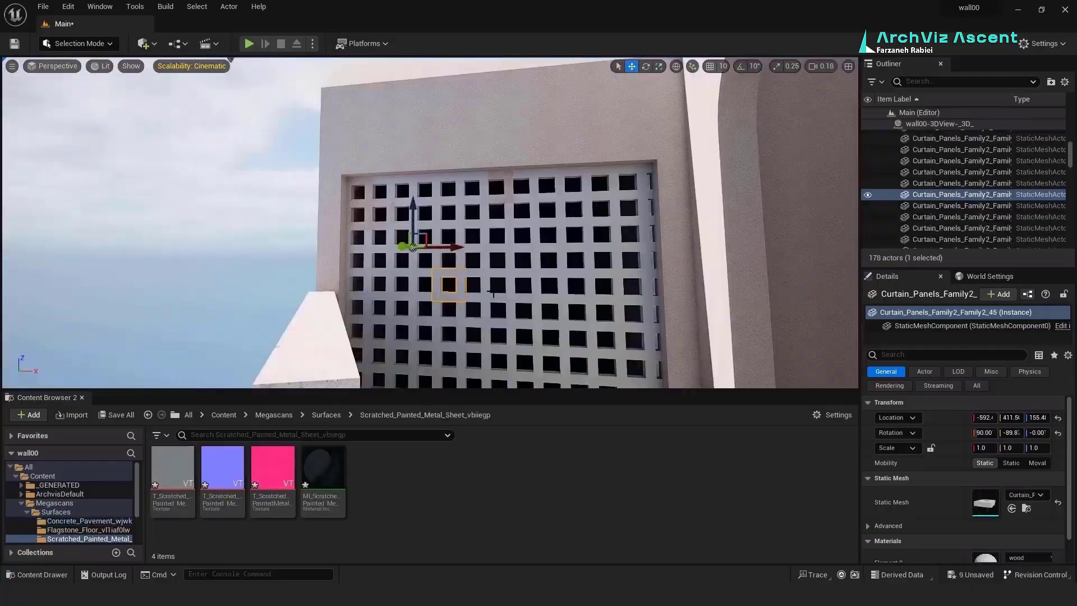
Step: Apply MI_Scratched_Painted_Metal to the lattice and darken its albedo tint to 0.245 grey
{"action": "left_click_drag", "start_coordinate": [172, 468], "coordinate": [456, 271]}
{"action": "right_click_drag", "start_coordinate": [457, 271], "coordinate": [465, 224]}
{"action": "left_click", "coordinate": [313, 467]}
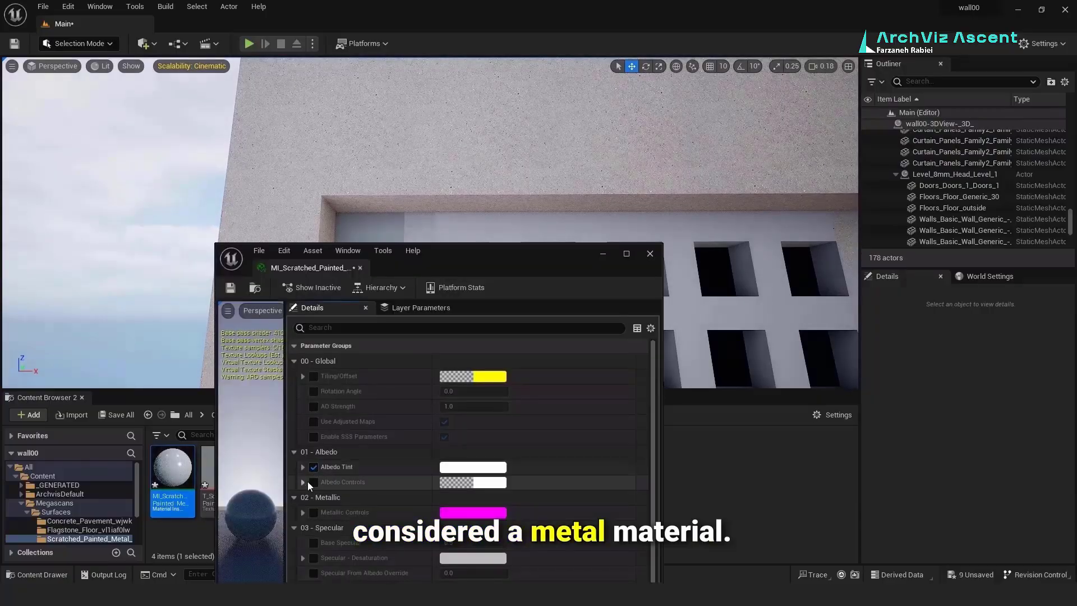
{"action": "left_click", "coordinate": [314, 482]}
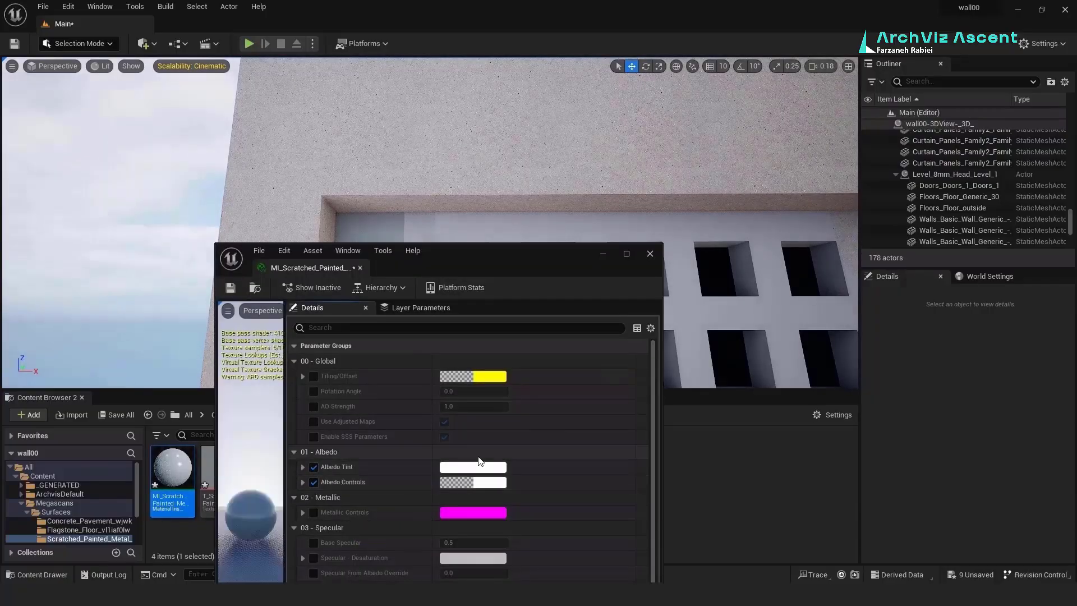
{"action": "left_click", "coordinate": [480, 483]}
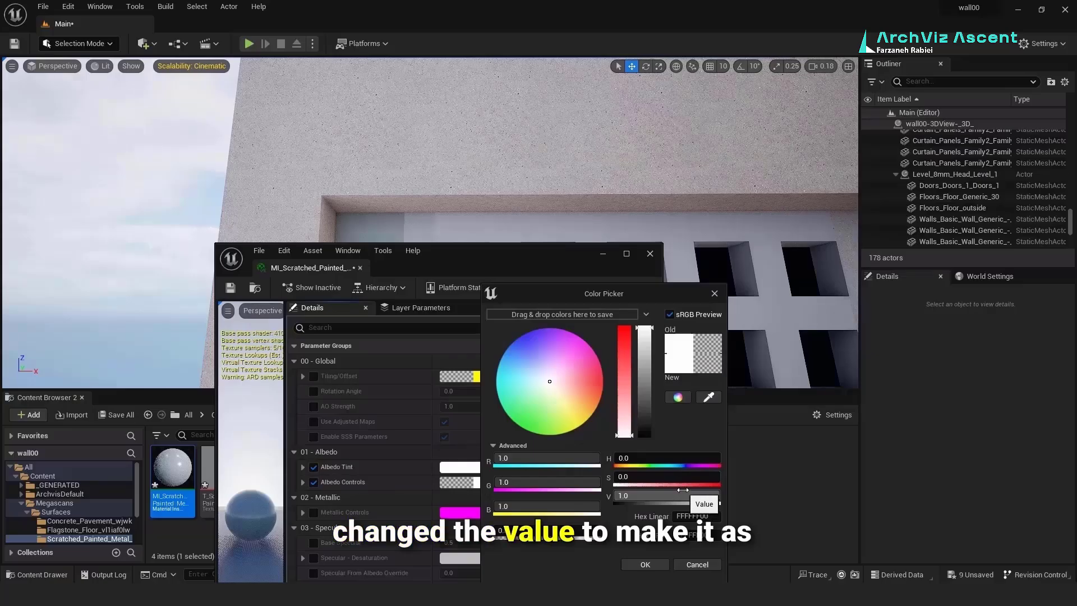
{"action": "left_click_drag", "start_coordinate": [688, 494], "coordinate": [634, 495]}
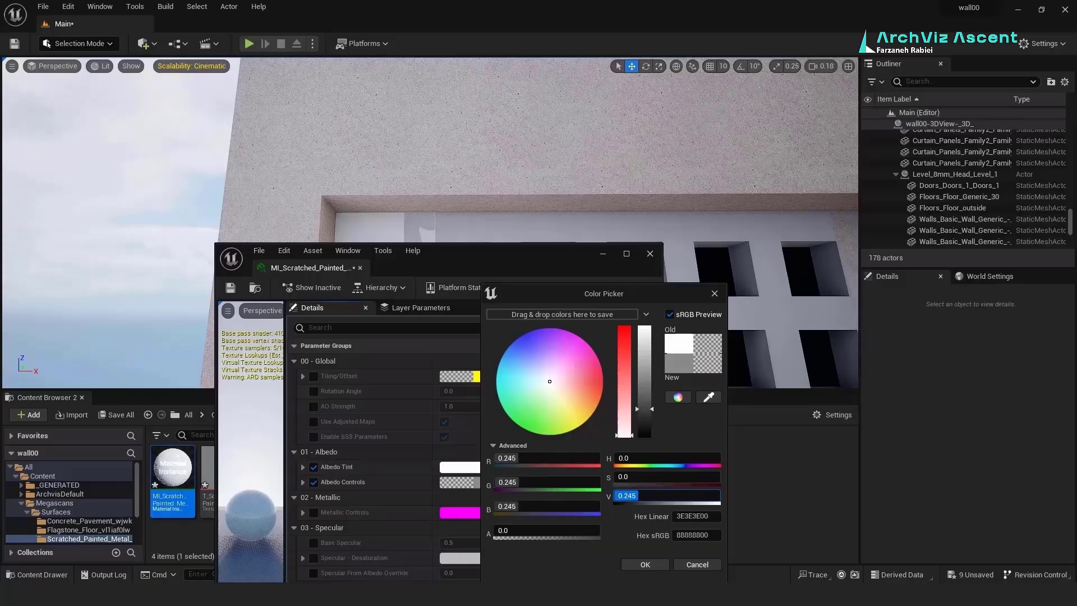
{"action": "left_click", "coordinate": [645, 564]}
{"action": "left_click", "coordinate": [650, 253]}
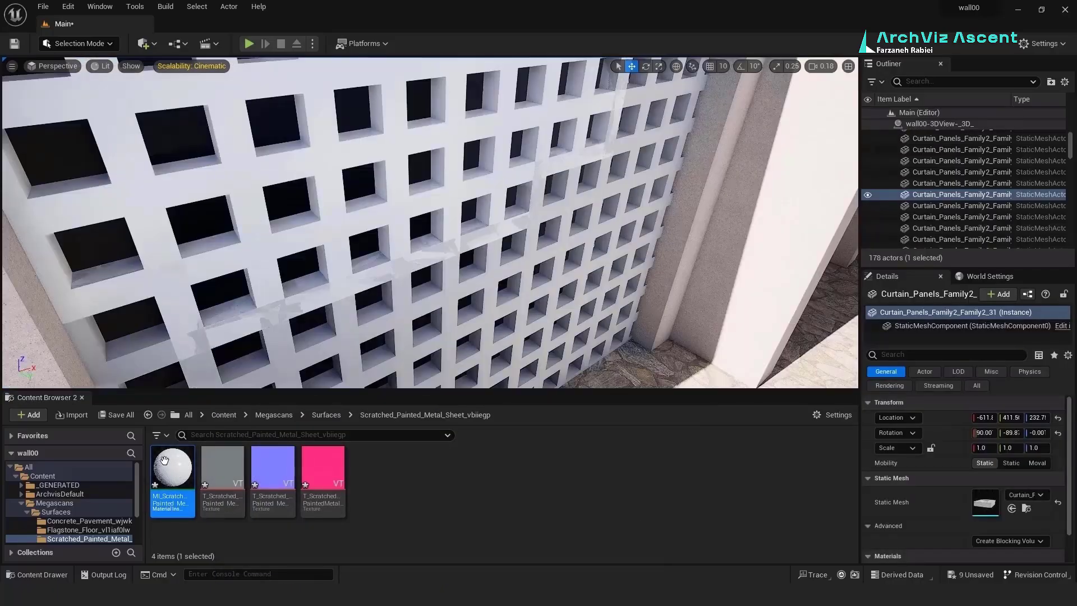
Step: Apply the metal material to another lattice panel, then select the SunSky actor
{"action": "left_click_drag", "start_coordinate": [172, 467], "coordinate": [291, 297]}
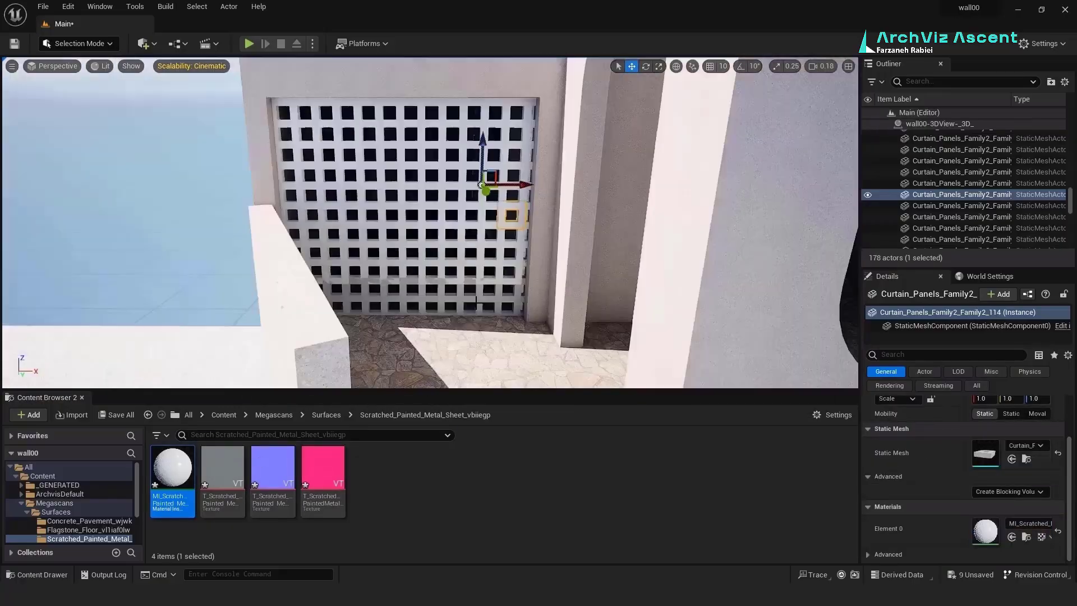
{"action": "right_click_drag", "start_coordinate": [476, 302], "coordinate": [476, 303]}
{"action": "scroll", "coordinate": [476, 302], "scroll_direction": "up", "scroll_amount": 4}
{"action": "left_click", "coordinate": [679, 287]}
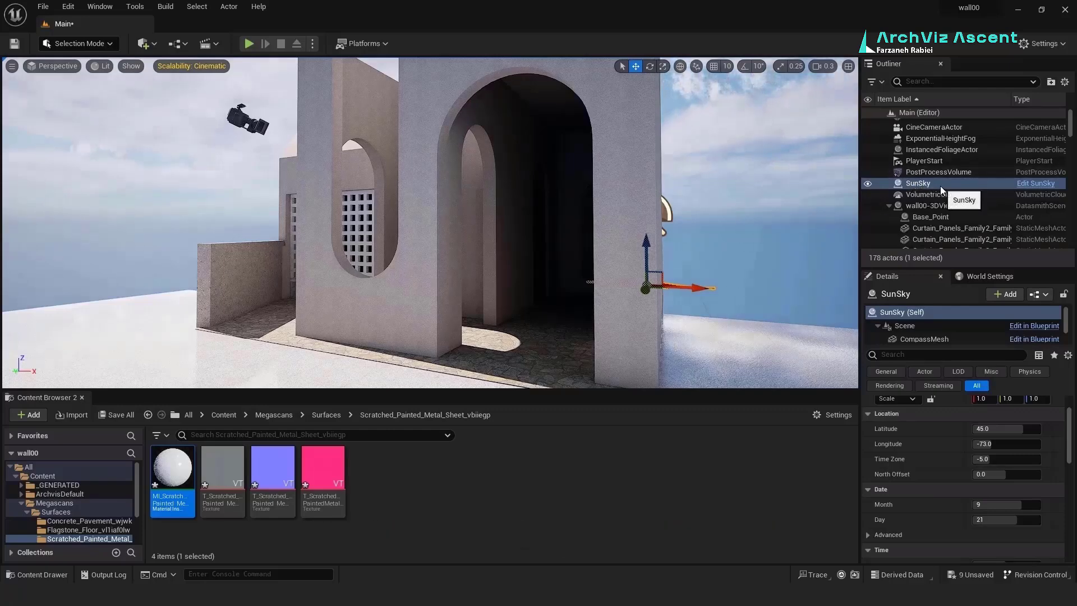
Step: Replace the old SunSky with a new Sun and Sky placed beside the building
{"action": "key", "text": "Delete"}
{"action": "left_click", "coordinate": [154, 43]}
{"action": "mouse_move", "coordinate": [190, 176]}
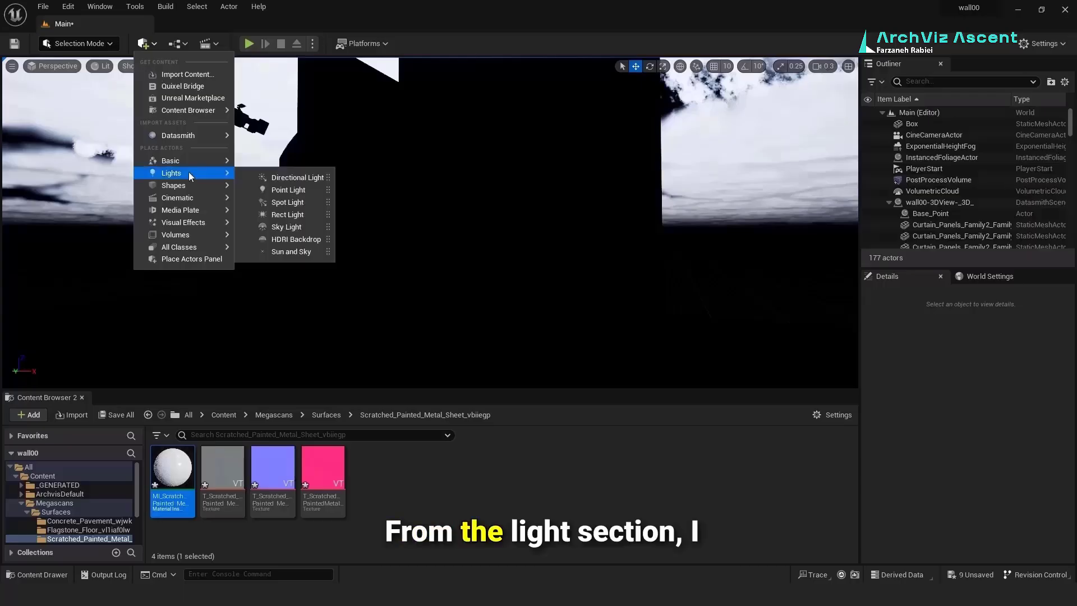
{"action": "left_click", "coordinate": [297, 252]}
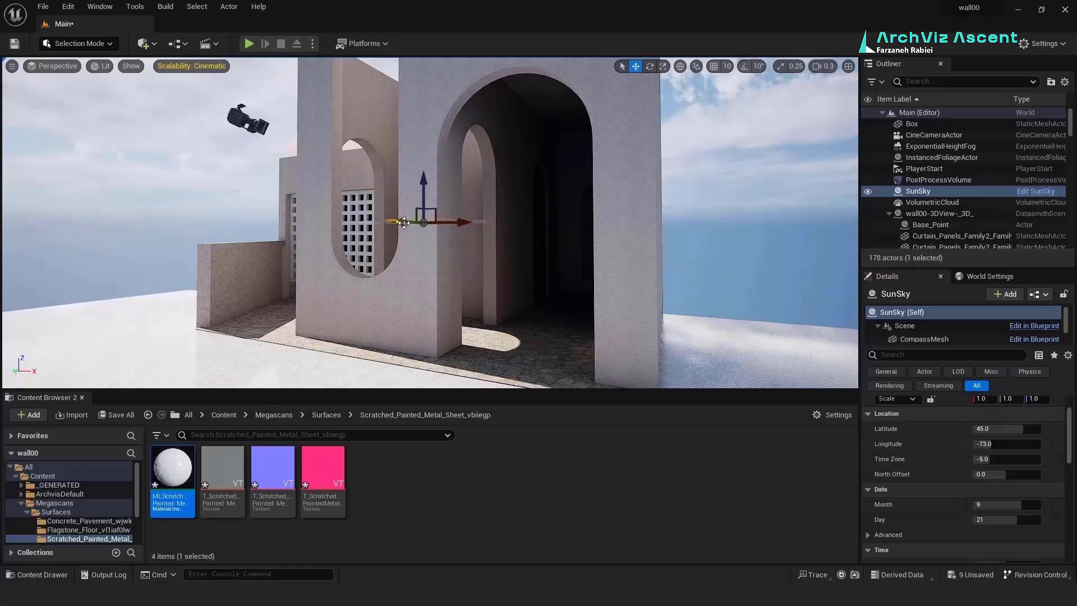
{"action": "left_click_drag", "start_coordinate": [403, 222], "coordinate": [136, 113]}
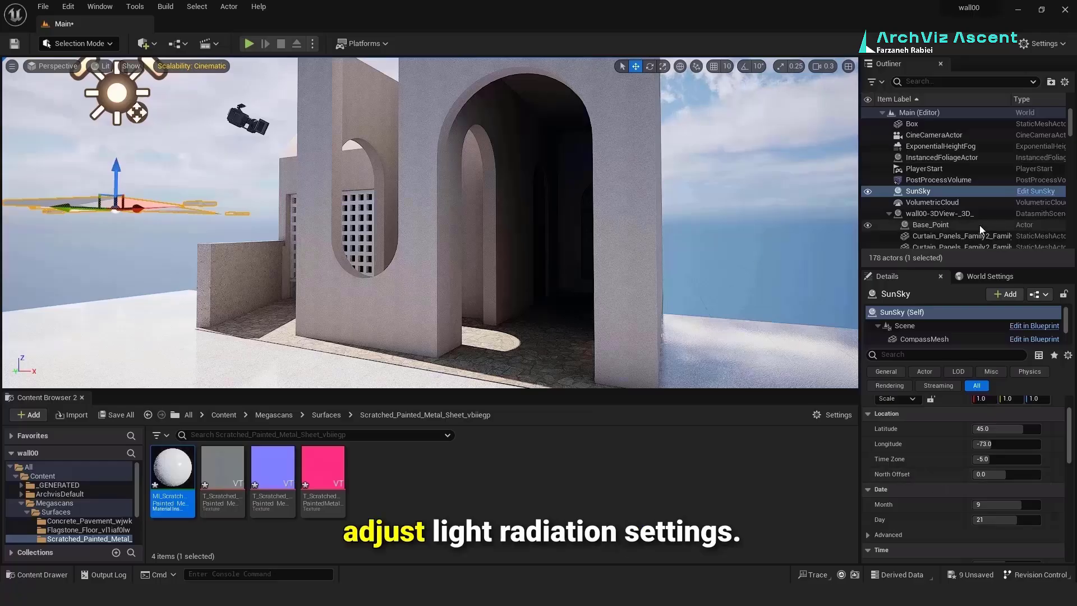
Step: Set the SunSky location to latitude -19.79 and longitude -119.08
{"action": "left_click_drag", "start_coordinate": [1019, 429], "coordinate": [984, 444]}
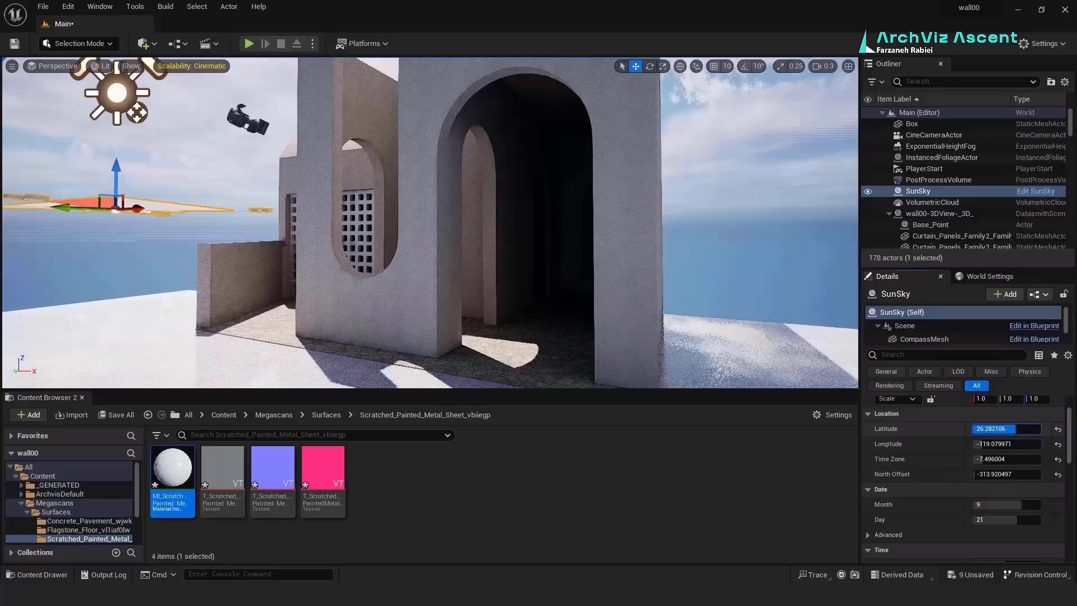
{"action": "mouse_move", "coordinate": [999, 428]}
{"action": "left_mouse_down"}
{"action": "mouse_move", "coordinate": [977, 428]}
{"action": "mouse_move", "coordinate": [998, 429]}
{"action": "left_mouse_up"}
{"action": "scroll", "coordinate": [521, 327], "scroll_direction": "down", "scroll_amount": 5}
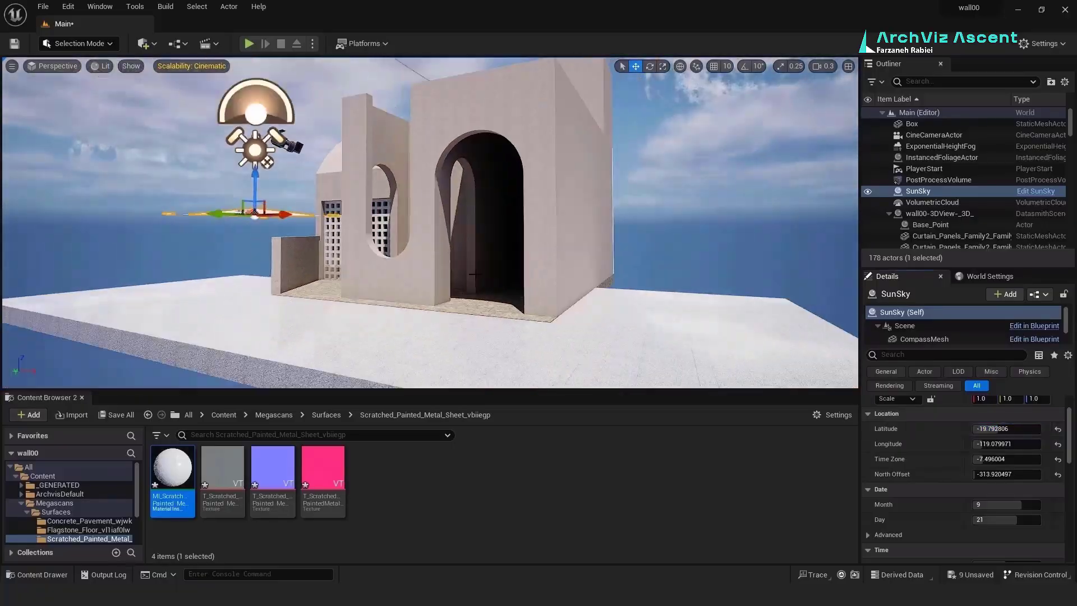
{"action": "scroll", "coordinate": [520, 326], "scroll_direction": "up", "scroll_amount": 6}
{"action": "scroll", "coordinate": [520, 327], "scroll_direction": "down", "scroll_amount": 1}
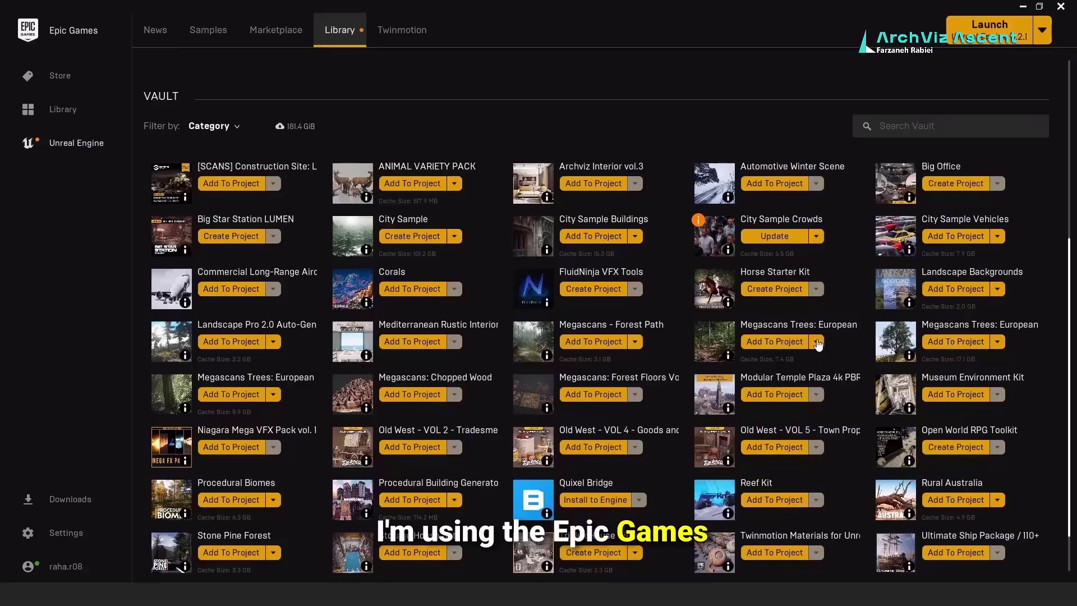
Step: Add the Megascans Trees: European pack to wall00, then browse to its Content folder
{"action": "left_click", "coordinate": [792, 346]}
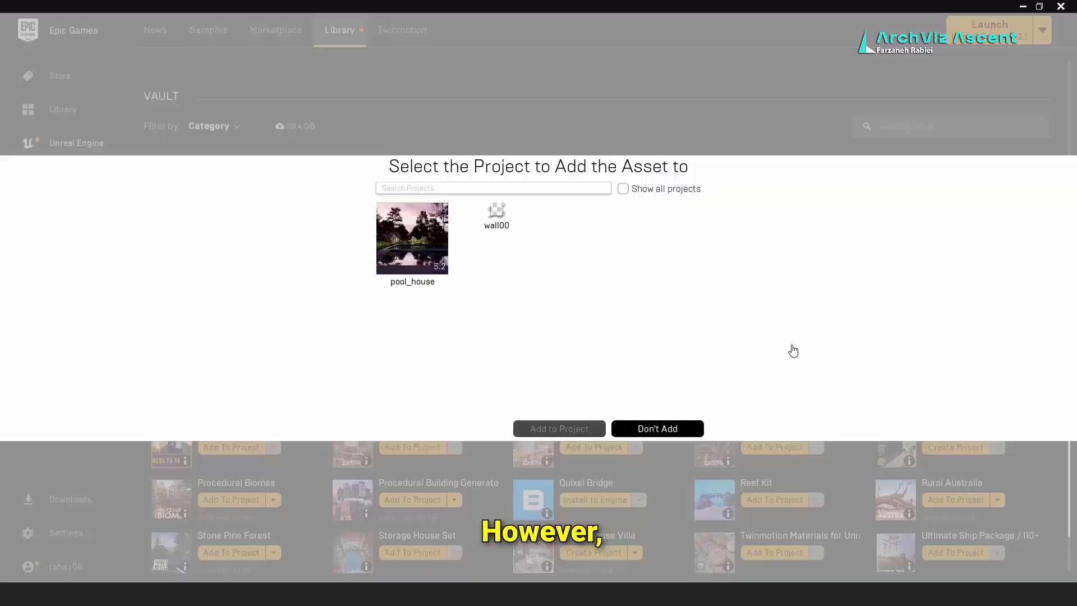
{"action": "left_click", "coordinate": [499, 217]}
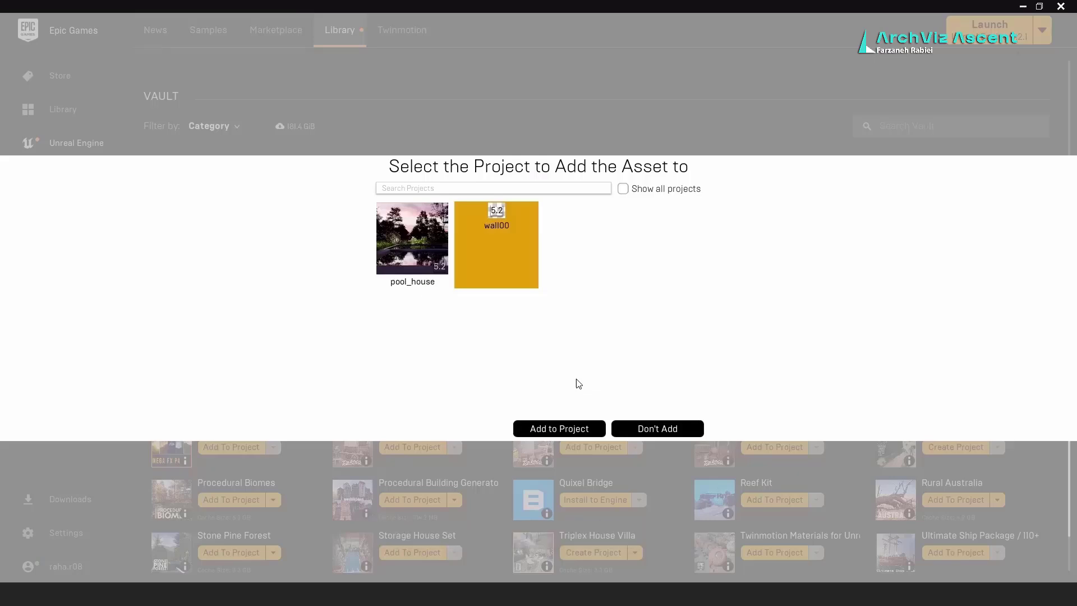
{"action": "left_click", "coordinate": [570, 427]}
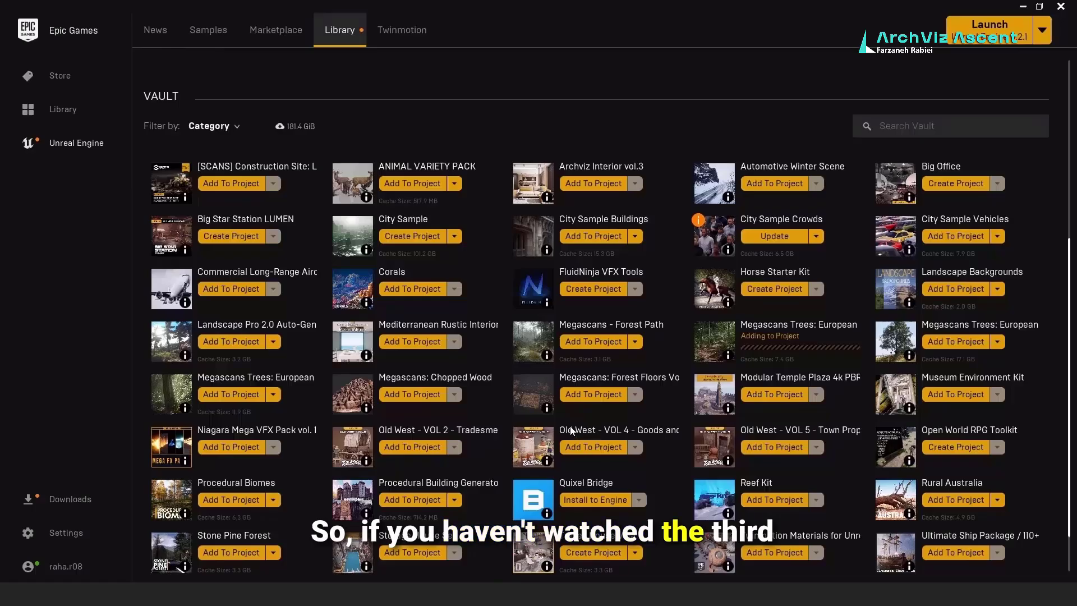
{"action": "scroll", "coordinate": [655, 507], "scroll_direction": "up", "scroll_amount": 1}
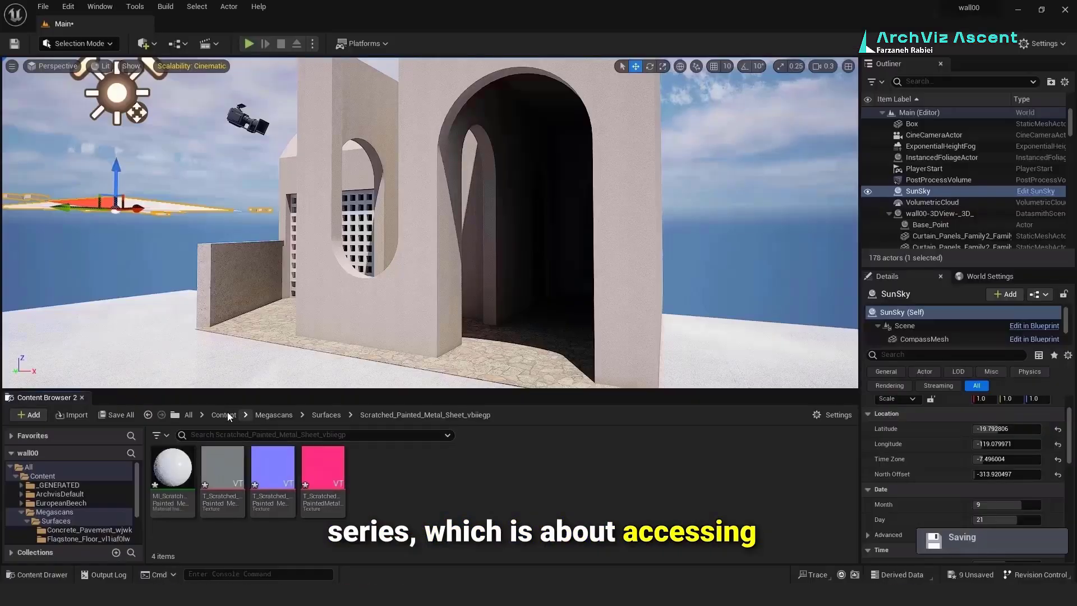
{"action": "left_click", "coordinate": [224, 414]}
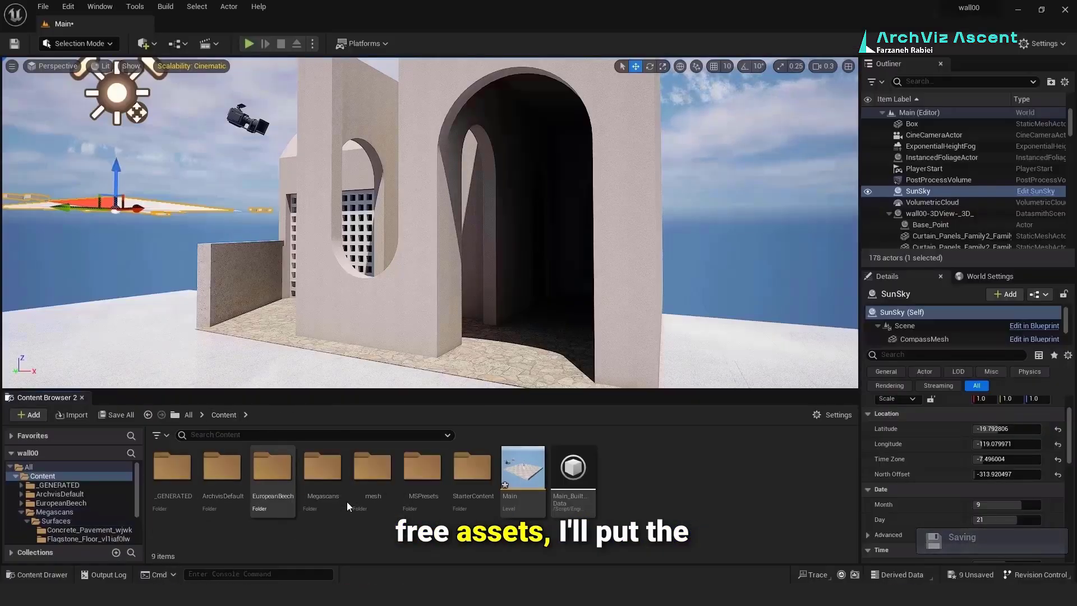
Step: From EuropeanBeech > Geometry > SimpleWind, place beech forest trees near the building
{"action": "double_click", "coordinate": [272, 467]}
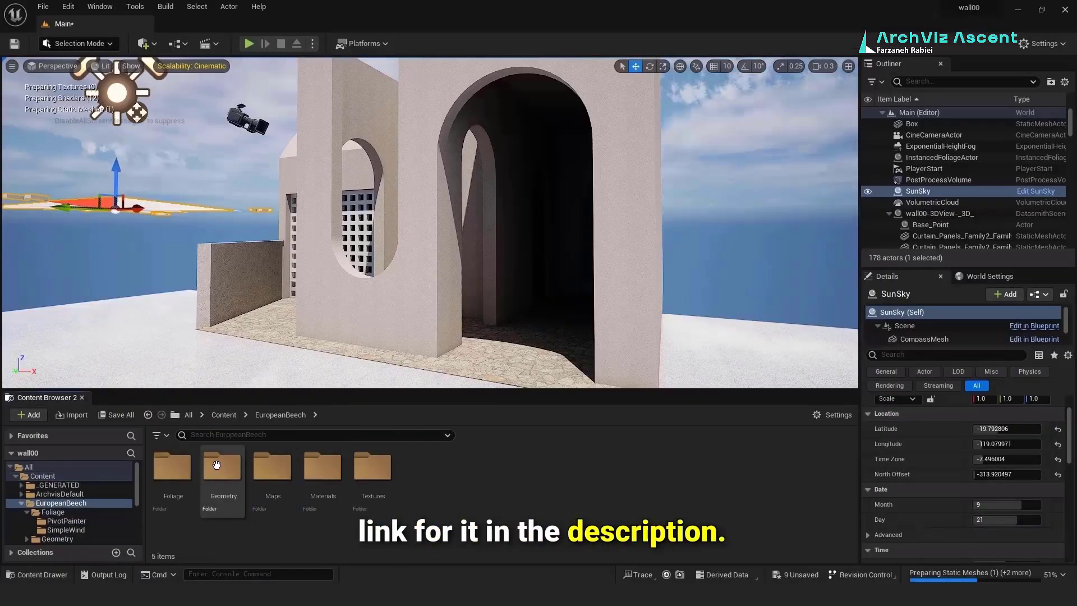
{"action": "double_click", "coordinate": [219, 466]}
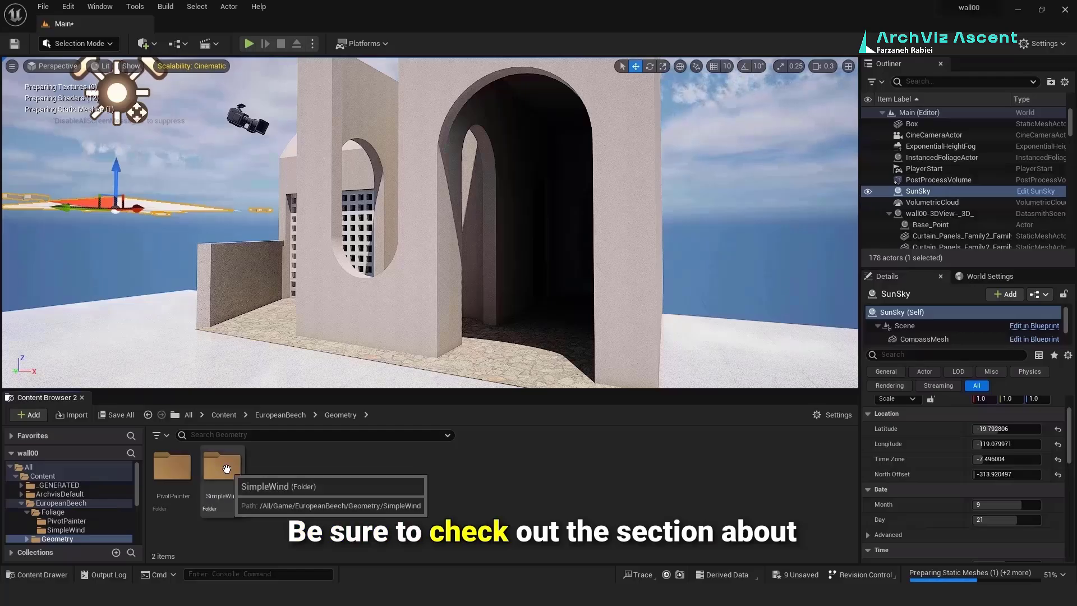
{"action": "double_click", "coordinate": [226, 468]}
{"action": "left_click", "coordinate": [342, 454]}
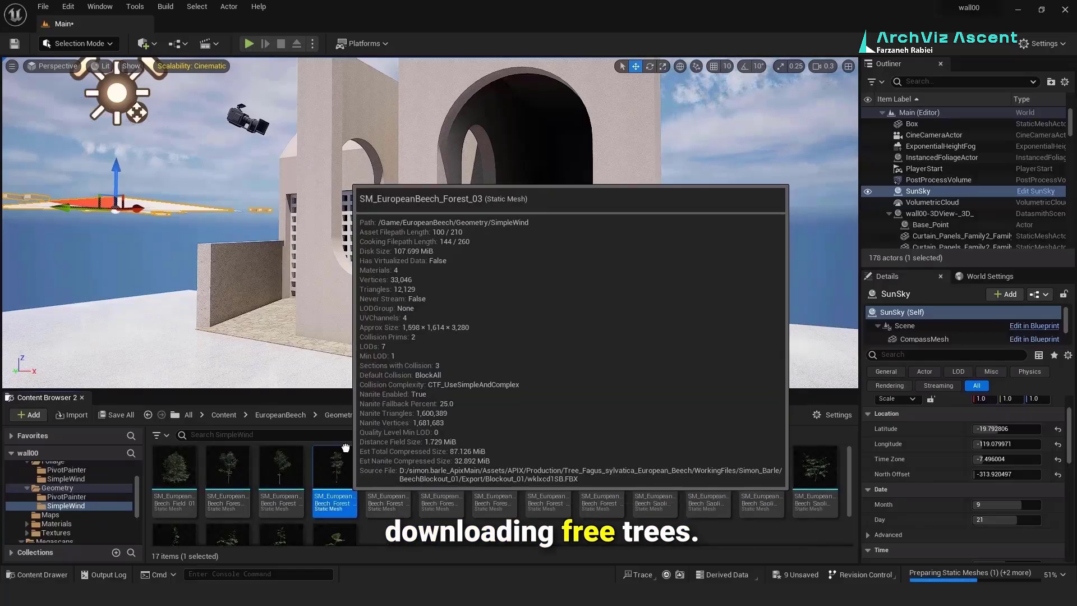
{"action": "left_click_drag", "start_coordinate": [363, 357], "coordinate": [585, 501]}
{"action": "scroll", "coordinate": [586, 500], "scroll_direction": "down", "scroll_amount": 2}
{"action": "left_click_drag", "start_coordinate": [281, 512], "coordinate": [259, 368]}
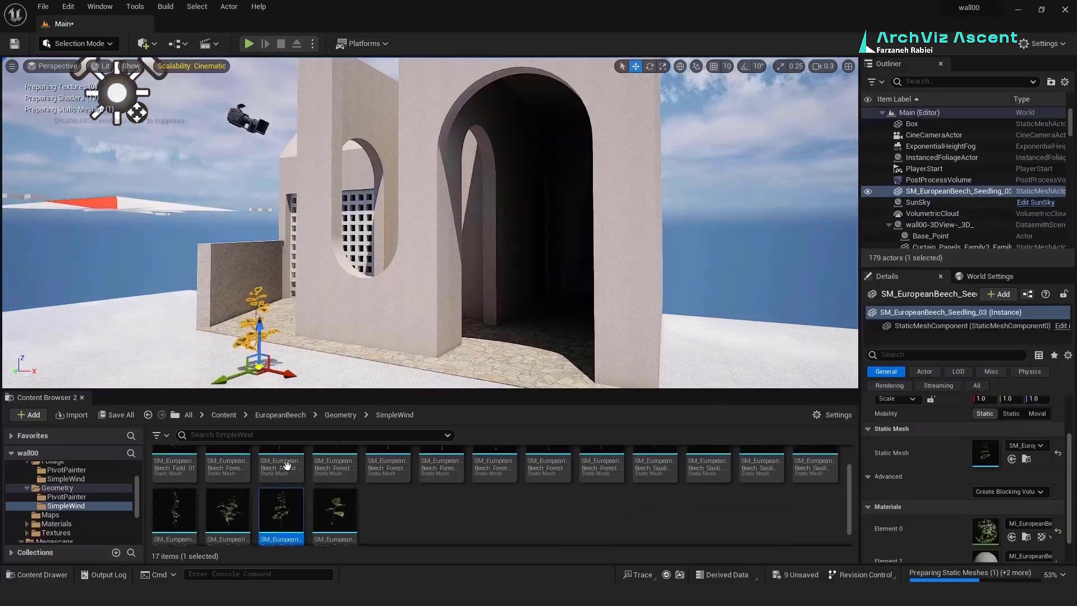
{"action": "left_click_drag", "start_coordinate": [236, 515], "coordinate": [223, 368]}
{"action": "scroll", "coordinate": [454, 484], "scroll_direction": "up", "scroll_amount": 2}
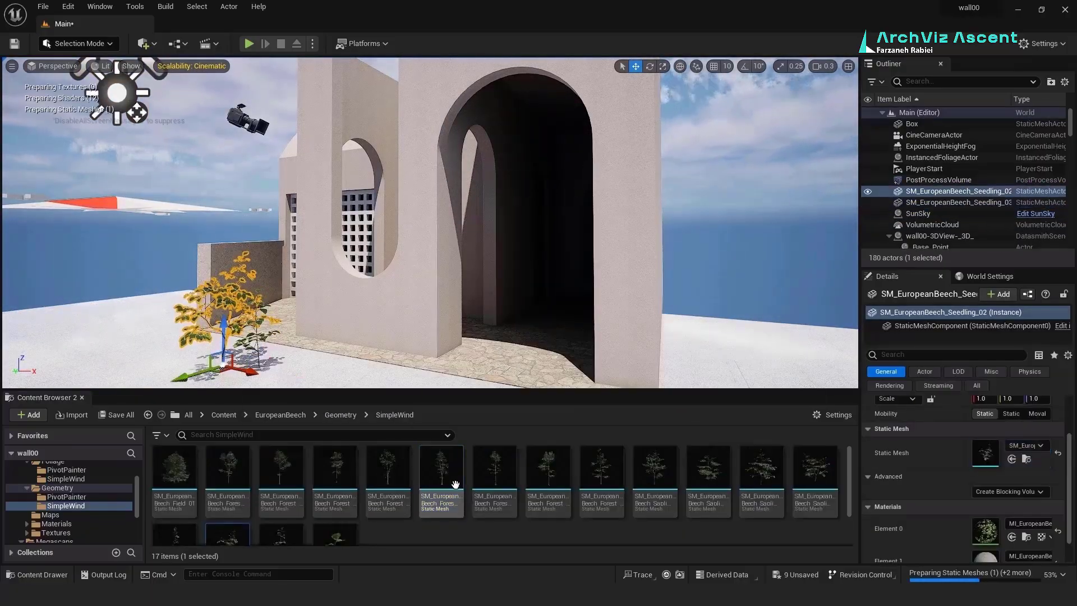
{"action": "left_click_drag", "start_coordinate": [454, 483], "coordinate": [470, 508]}
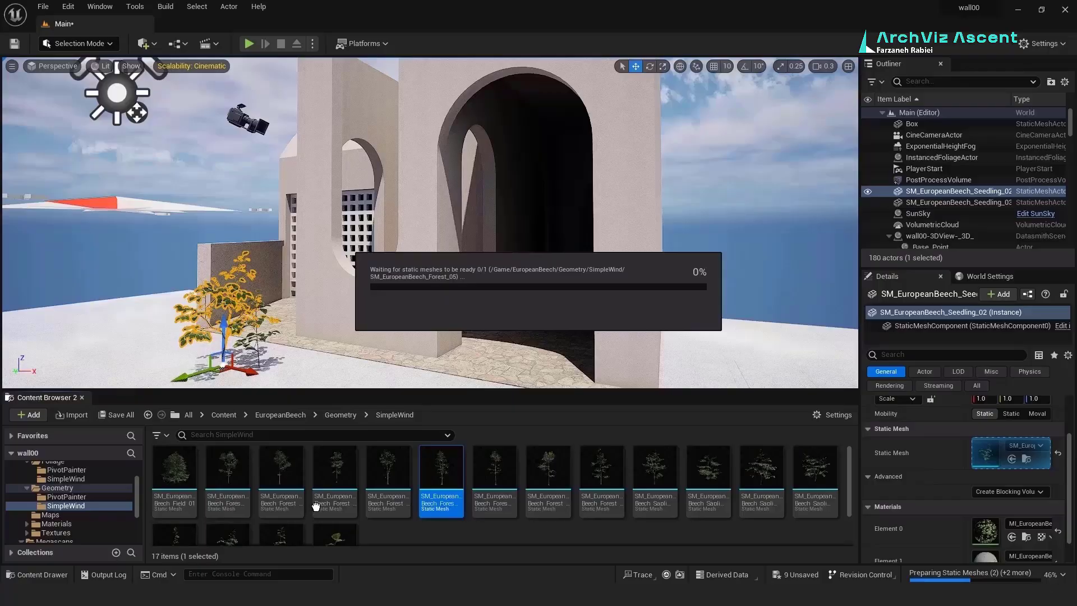
{"action": "left_click_drag", "start_coordinate": [316, 506], "coordinate": [224, 337]}
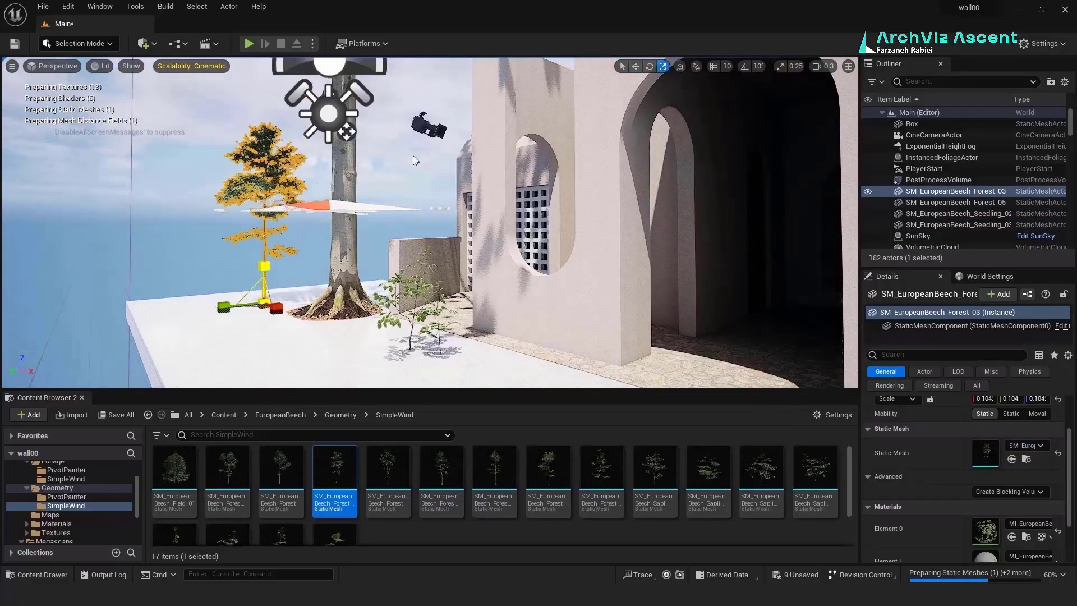
Step: Move and shrink the large beech tree and the Forest_05 tree into position
{"action": "left_click", "coordinate": [635, 66]}
{"action": "left_click_drag", "start_coordinate": [263, 303], "coordinate": [577, 336]}
{"action": "right_click_drag", "start_coordinate": [426, 179], "coordinate": [560, 180]}
{"action": "left_click", "coordinate": [662, 66]}
{"action": "left_click_drag", "start_coordinate": [367, 353], "coordinate": [382, 345]}
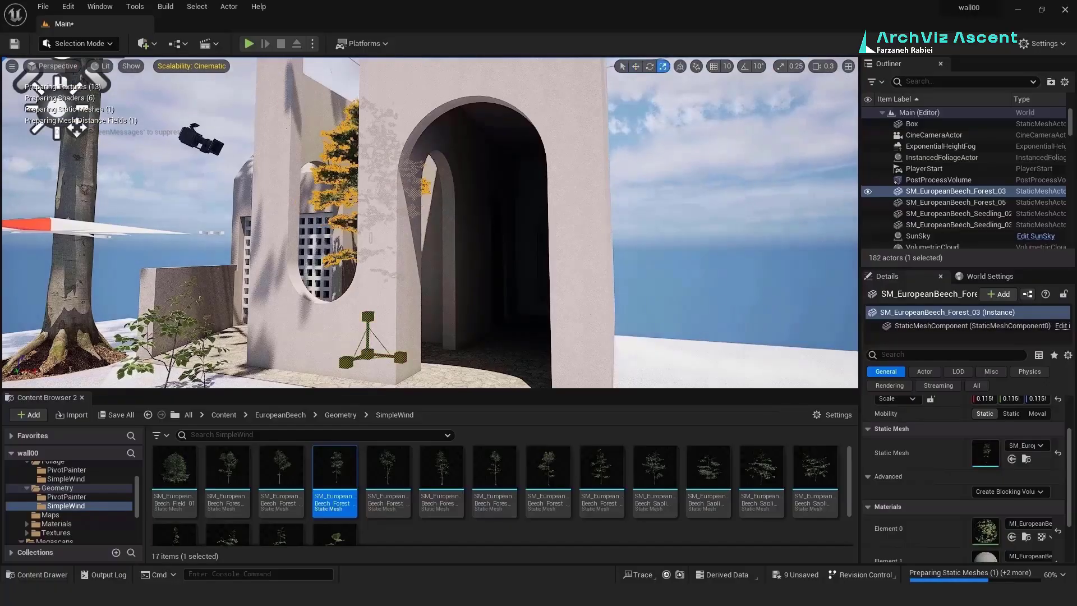
{"action": "right_click_drag", "start_coordinate": [426, 180], "coordinate": [336, 179]}
{"action": "left_click", "coordinate": [252, 224]}
{"action": "left_click_drag", "start_coordinate": [246, 316], "coordinate": [335, 305]}
{"action": "left_click", "coordinate": [635, 67]}
{"action": "right_click_drag", "start_coordinate": [393, 236], "coordinate": [522, 224]}
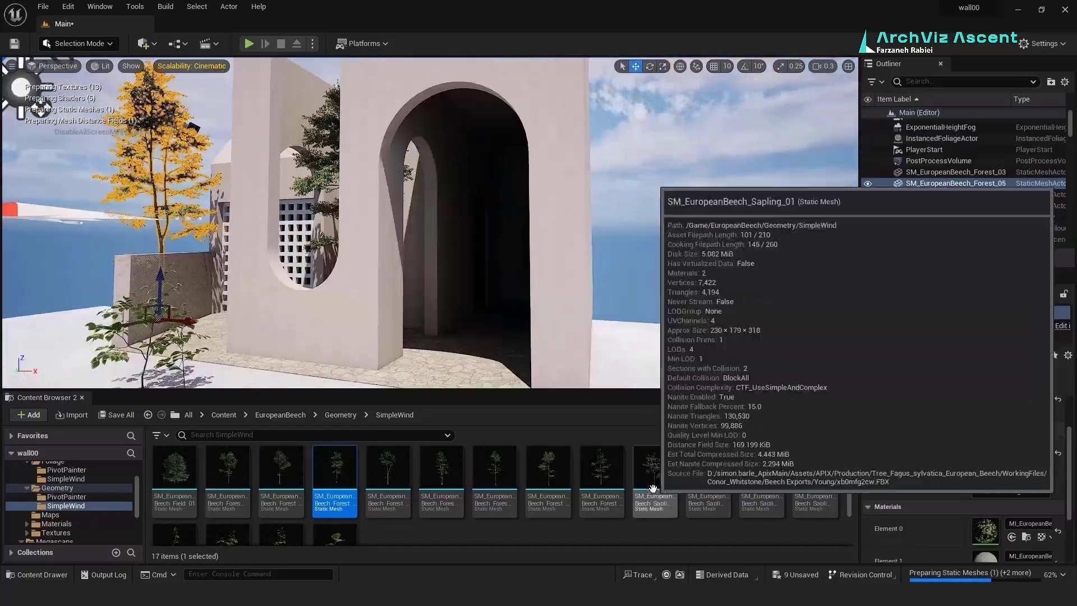
Step: Place the Sapling_01 and Sapling_03 trees plus another beech forest tree
{"action": "left_click_drag", "start_coordinate": [652, 489], "coordinate": [476, 359]}
{"action": "right_click_drag", "start_coordinate": [426, 224], "coordinate": [505, 270]}
{"action": "left_click", "coordinate": [440, 126]}
{"action": "left_click", "coordinate": [335, 483]}
{"action": "left_click_drag", "start_coordinate": [761, 476], "coordinate": [424, 342]}
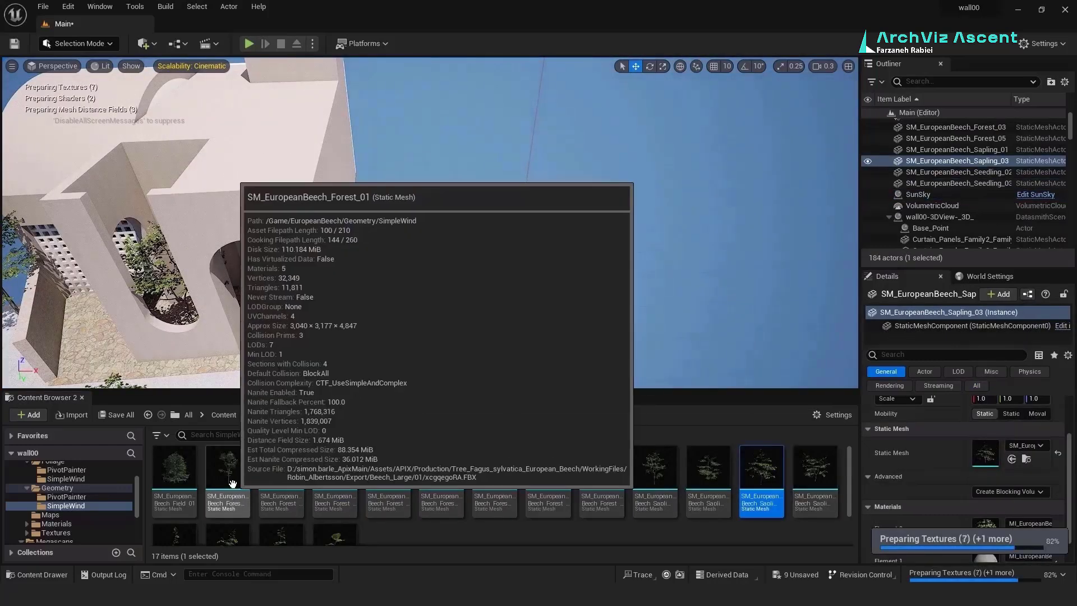
{"action": "left_click_drag", "start_coordinate": [242, 481], "coordinate": [468, 275]}
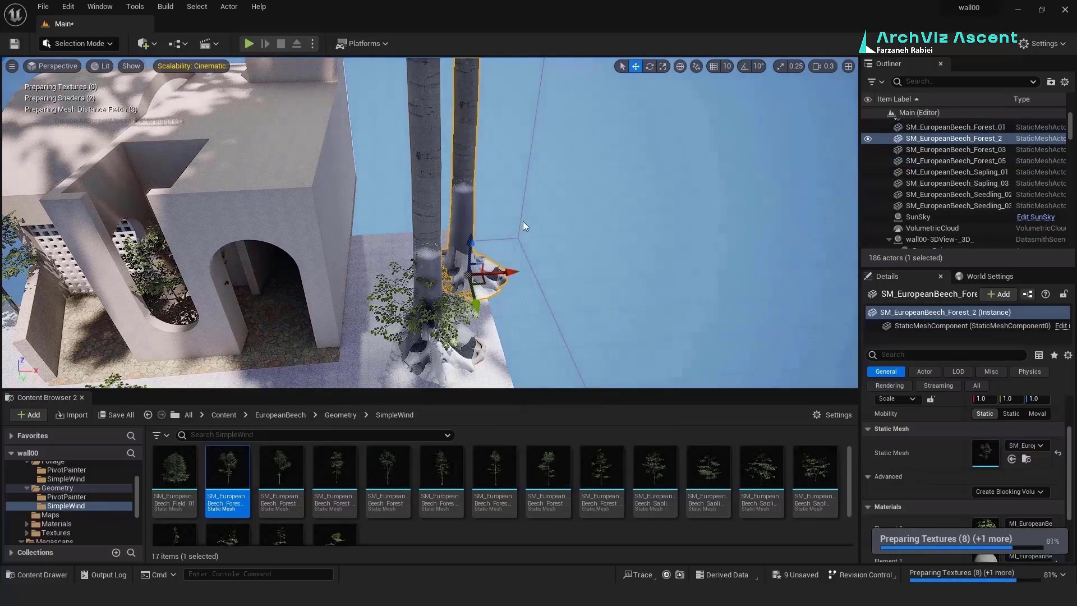
Step: Scale down the new beech tree and the large SM_EuropeanBeech_Forest_01 tree
{"action": "left_click", "coordinate": [663, 66]}
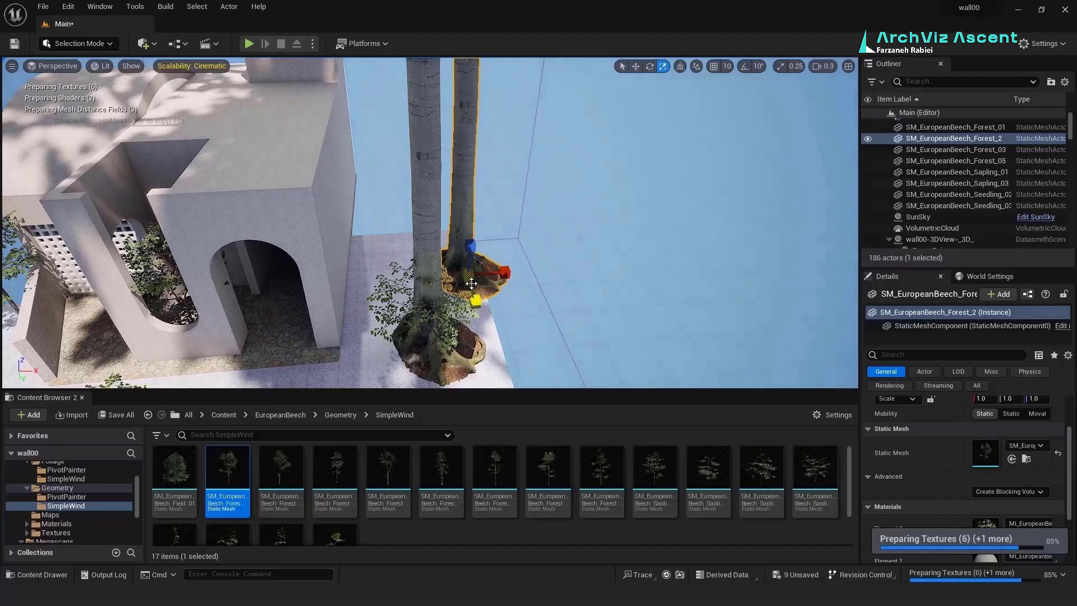
{"action": "left_click_drag", "start_coordinate": [472, 280], "coordinate": [403, 233]}
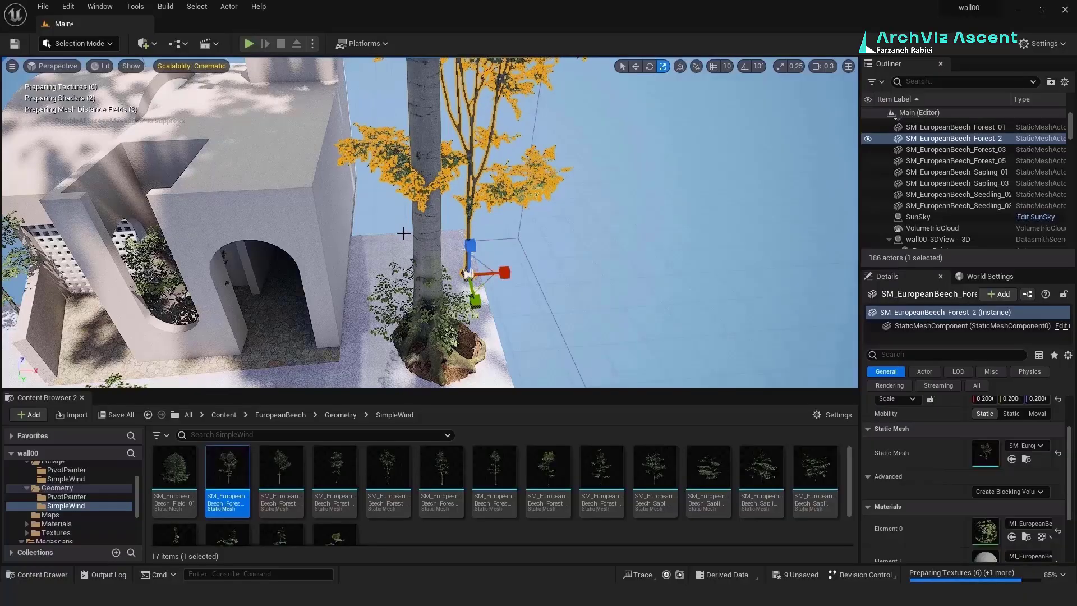
{"action": "left_click", "coordinate": [427, 294]}
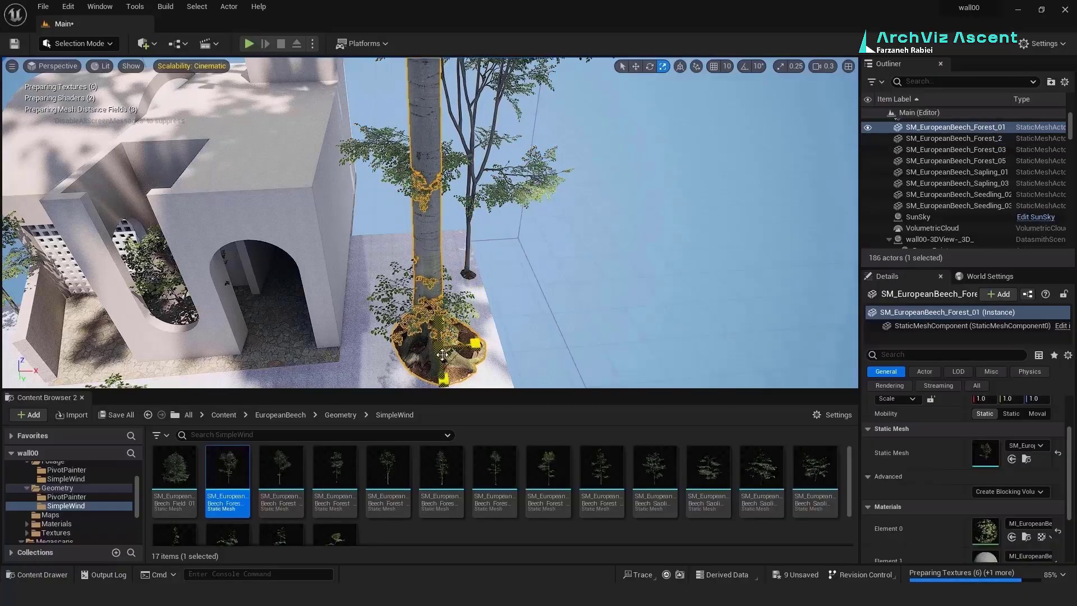
{"action": "left_click_drag", "start_coordinate": [442, 355], "coordinate": [392, 344]}
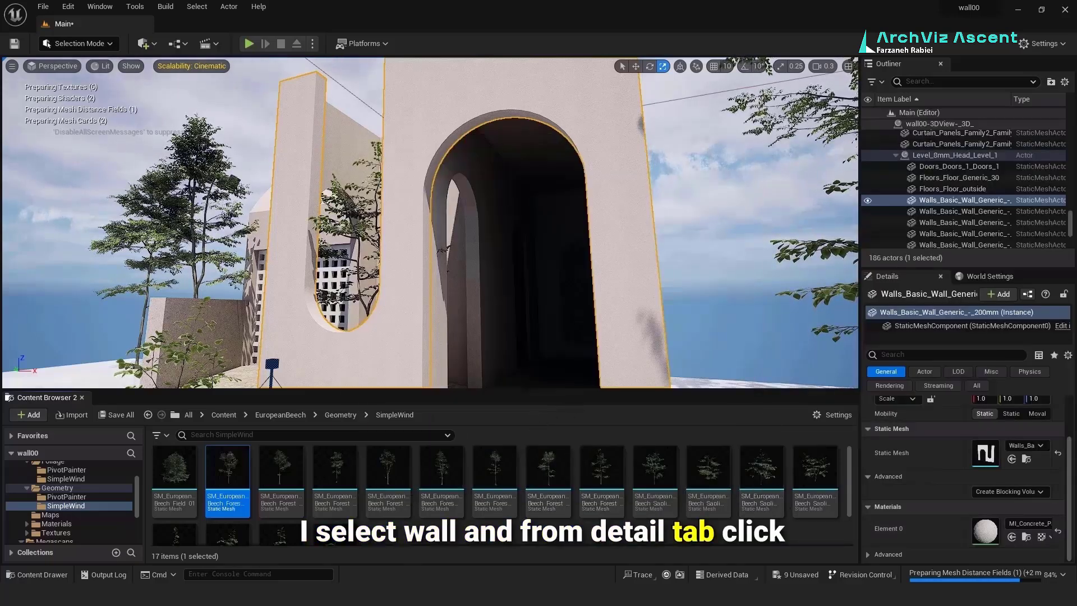
{"action": "left_click", "coordinate": [1026, 537]}
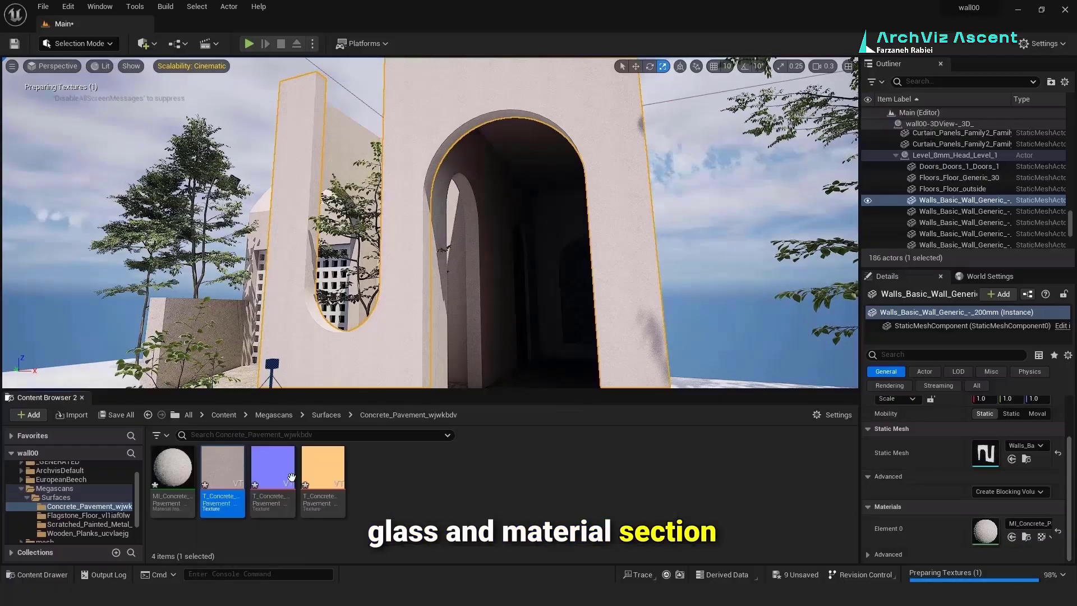
Step: Raise MI_Concrete_Pavement's Normal Strength from 1.0 to about 5.39 so the walls look rougher
{"action": "double_click", "coordinate": [170, 476]}
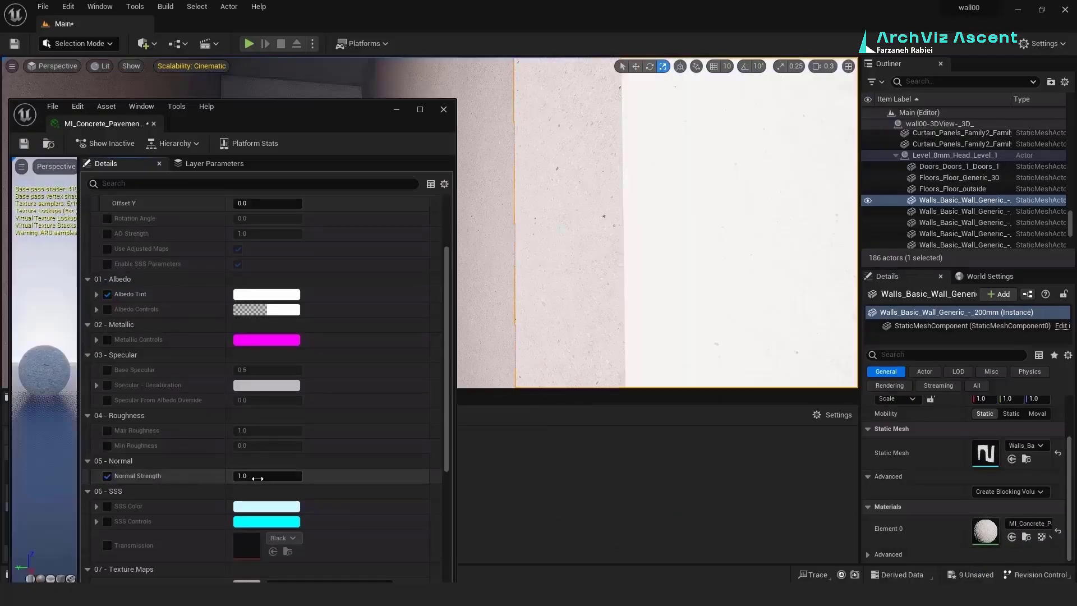
{"action": "left_click_drag", "start_coordinate": [243, 476], "coordinate": [274, 476]}
{"action": "scroll", "coordinate": [584, 286], "scroll_direction": "down", "scroll_amount": 10}
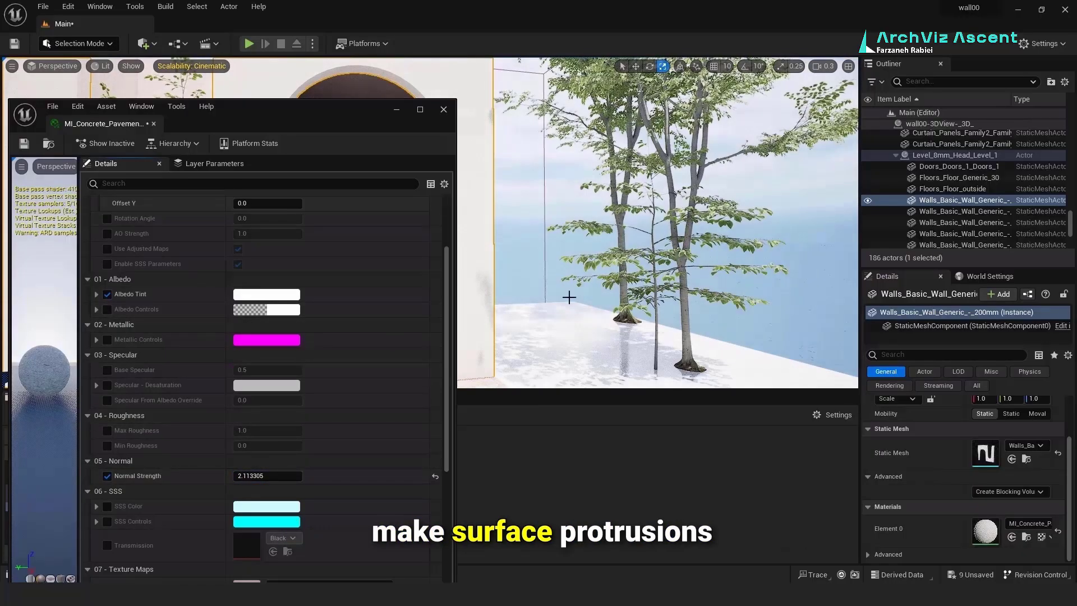
{"action": "right_click_drag", "start_coordinate": [570, 298], "coordinate": [621, 264]}
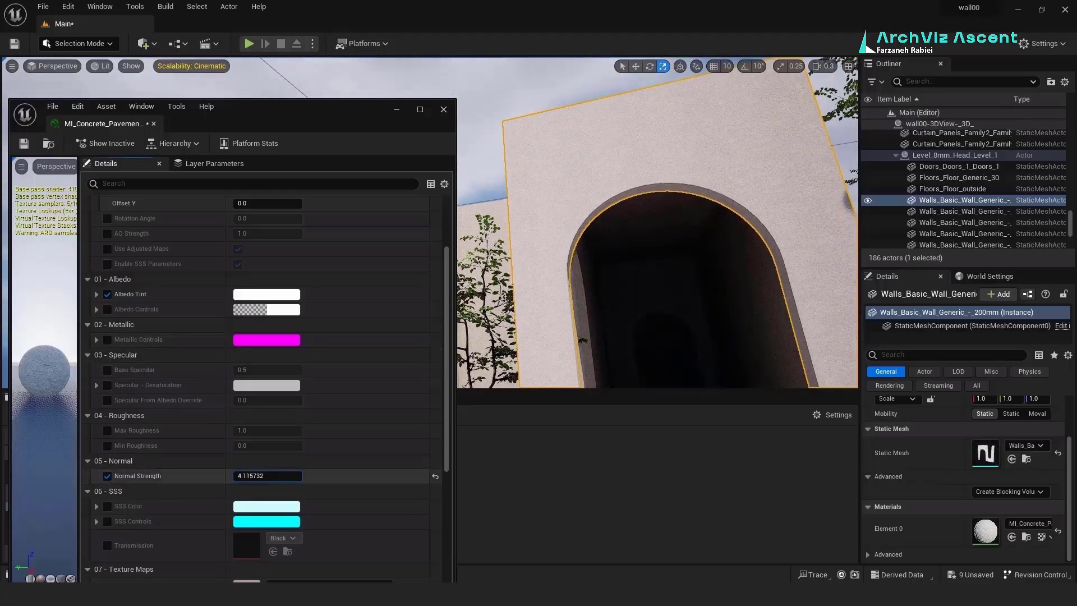
{"action": "left_click_drag", "start_coordinate": [268, 475], "coordinate": [274, 476]}
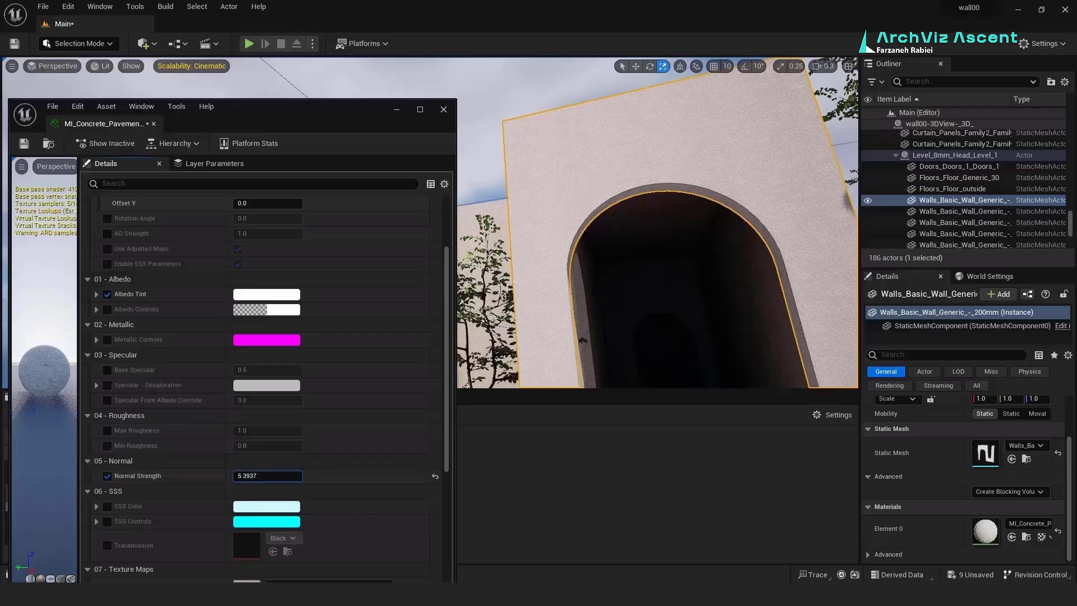
{"action": "scroll", "coordinate": [253, 214], "scroll_direction": "up", "scroll_amount": 3}
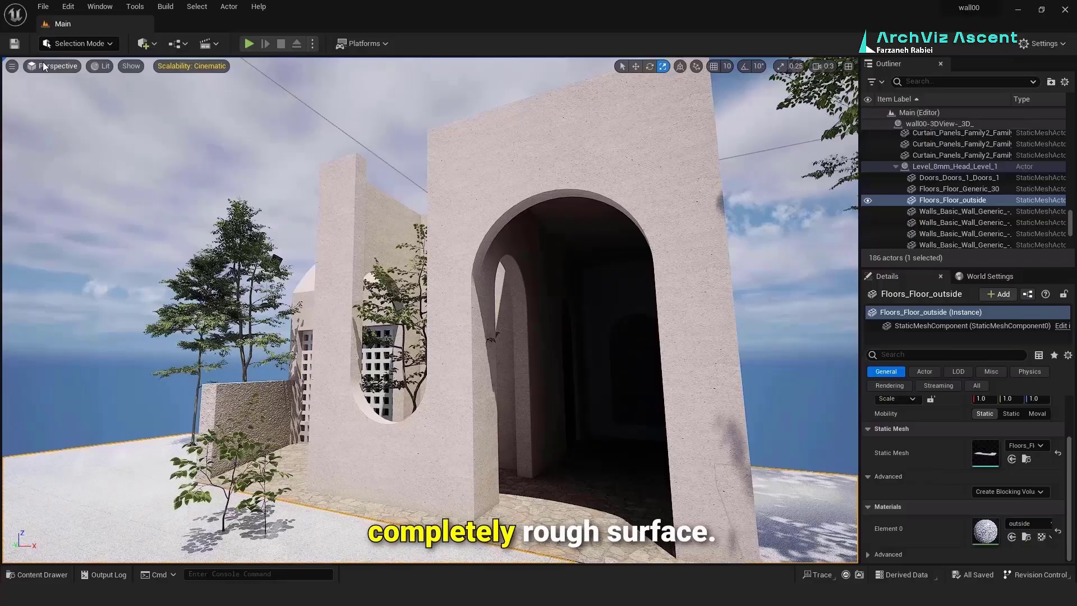
Step: Spawn a Cine Camera Actor at the current viewport view
{"action": "left_click", "coordinate": [12, 66]}
{"action": "mouse_move", "coordinate": [73, 288]}
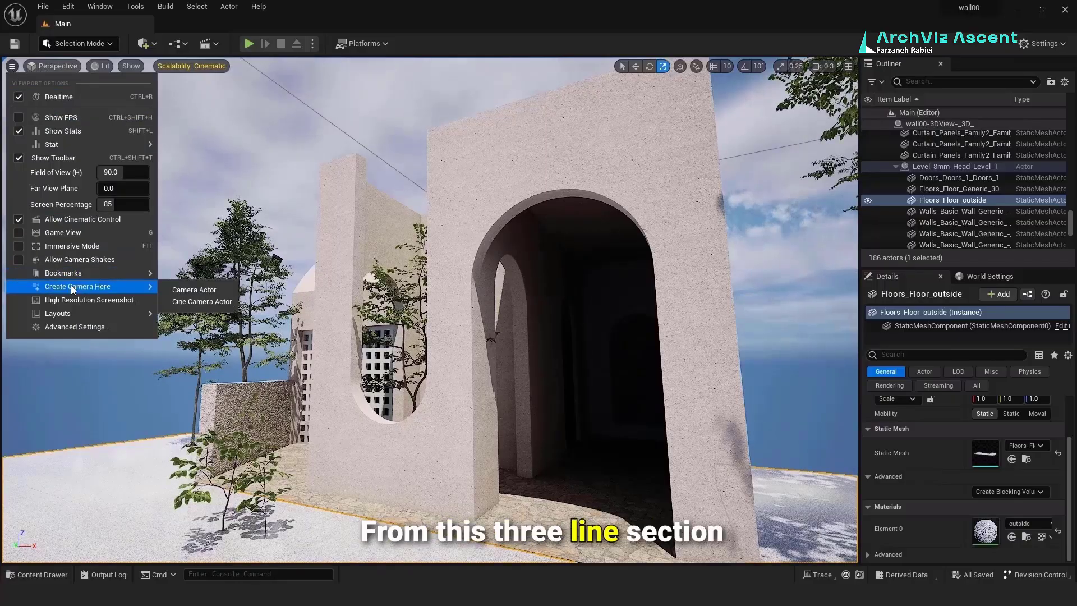
{"action": "left_click", "coordinate": [203, 305]}
Step: Add a new level sequence and save it as NewLevelSequence
{"action": "left_click", "coordinate": [217, 44]}
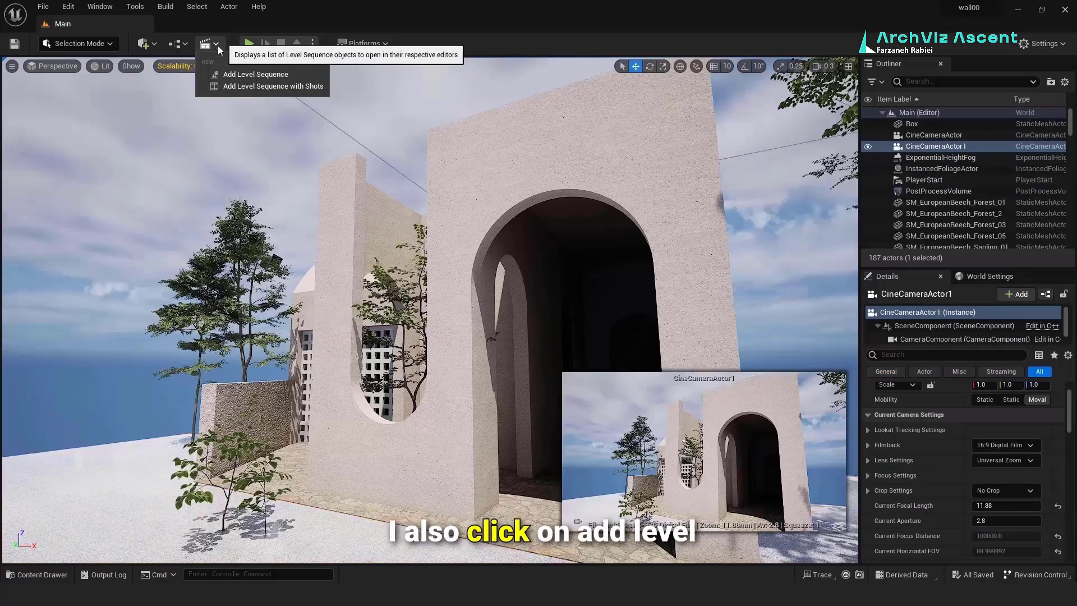
{"action": "left_click", "coordinate": [240, 73]}
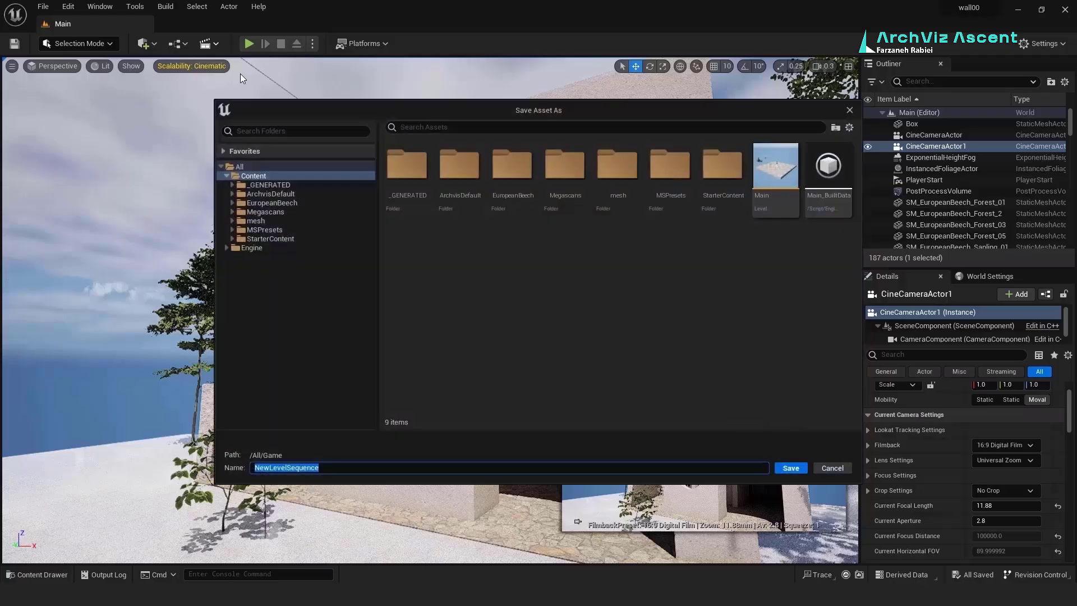
{"action": "left_click", "coordinate": [792, 469]}
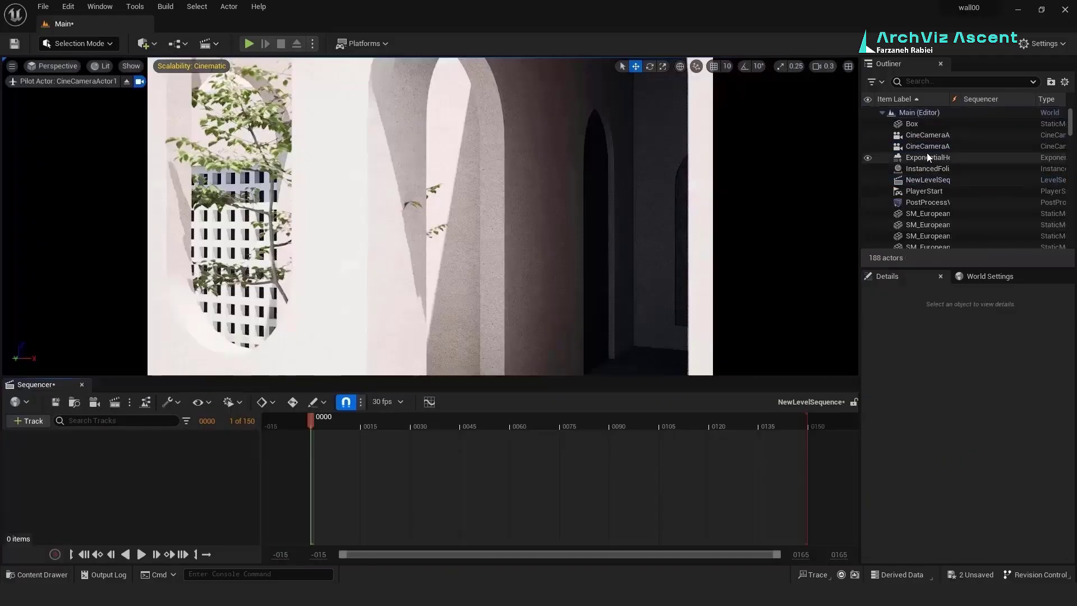
Step: Add CineCameraActor1 from the Outliner as a track in the sequence
{"action": "left_click", "coordinate": [926, 147]}
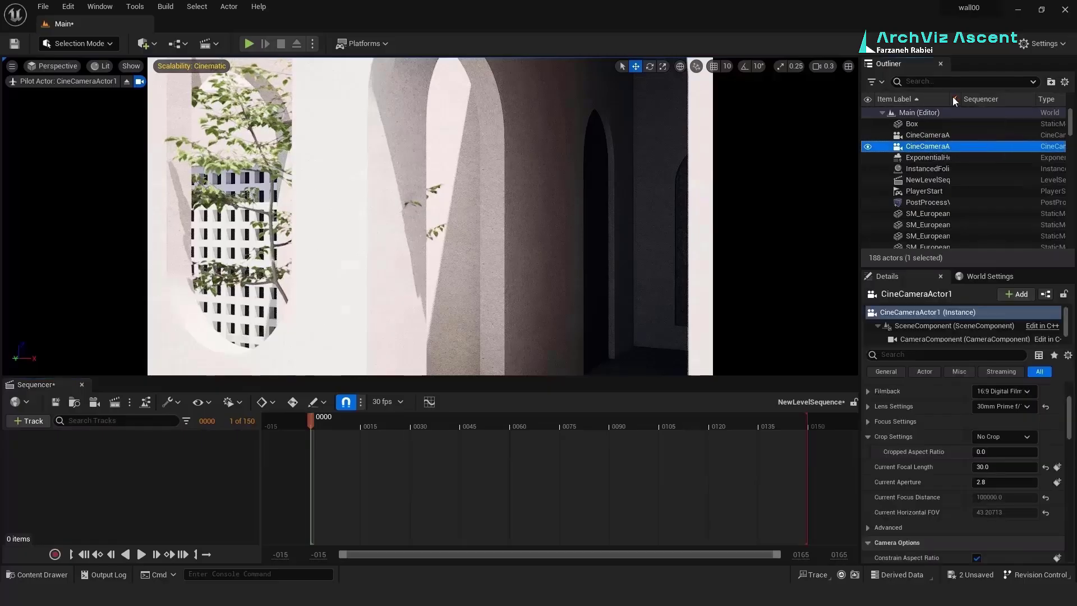
{"action": "left_click_drag", "start_coordinate": [948, 98], "coordinate": [969, 98]}
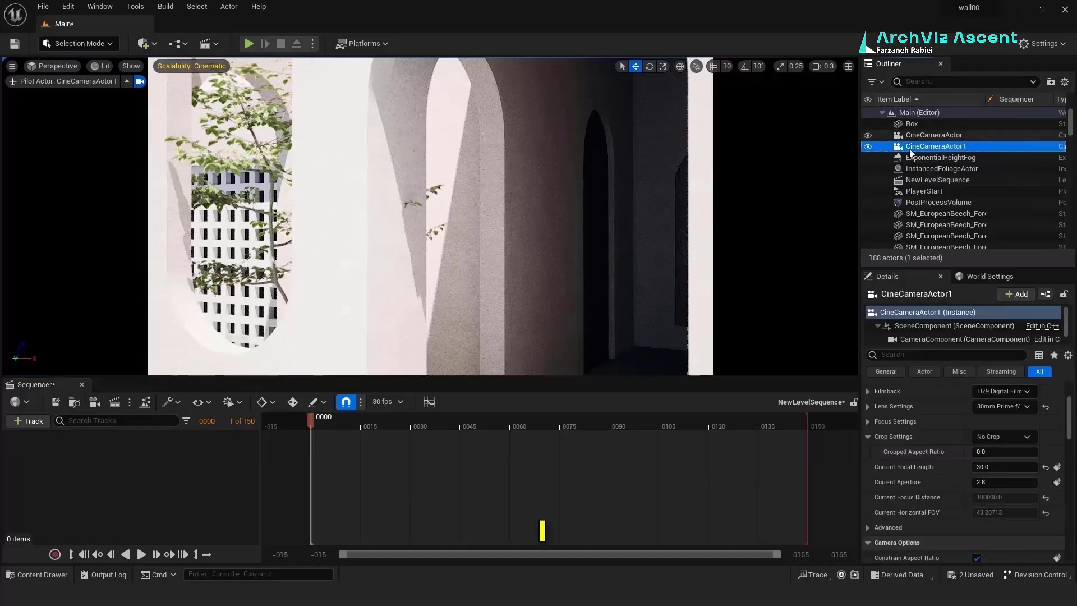
{"action": "left_click_drag", "start_coordinate": [910, 152], "coordinate": [158, 486]}
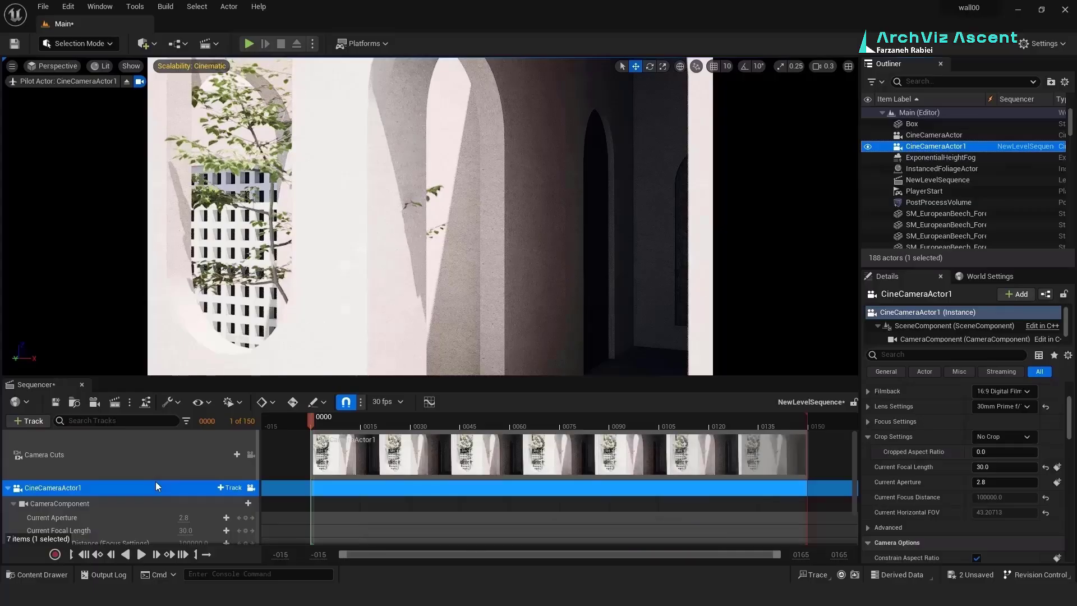
Step: Pilot the cine camera to frame the arched doorway of the building
{"action": "scroll", "coordinate": [437, 480], "scroll_direction": "down", "scroll_amount": 2}
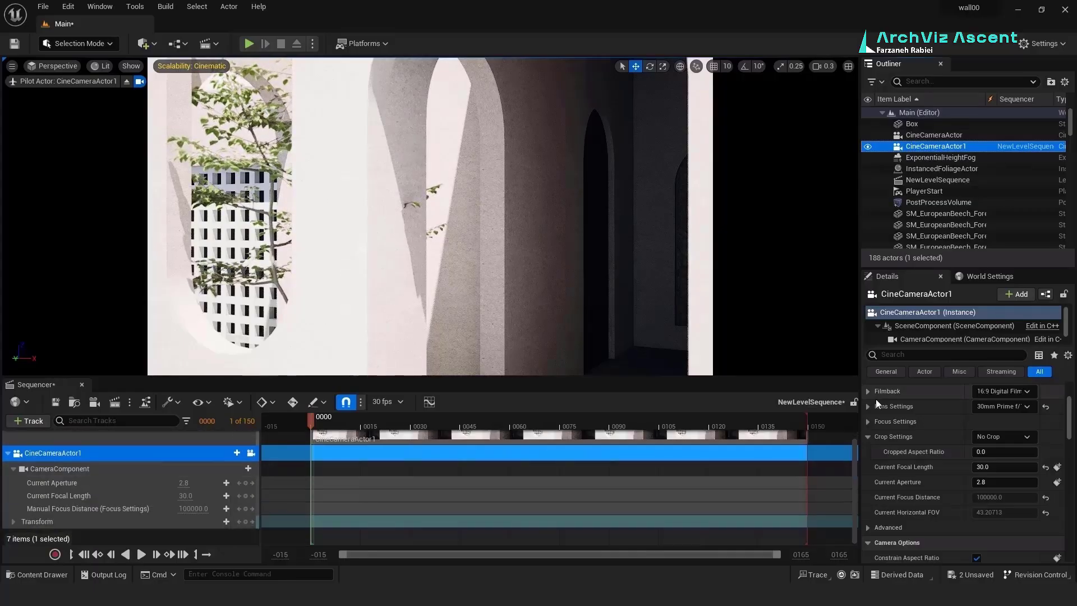
{"action": "scroll", "coordinate": [511, 263], "scroll_direction": "down", "scroll_amount": 4}
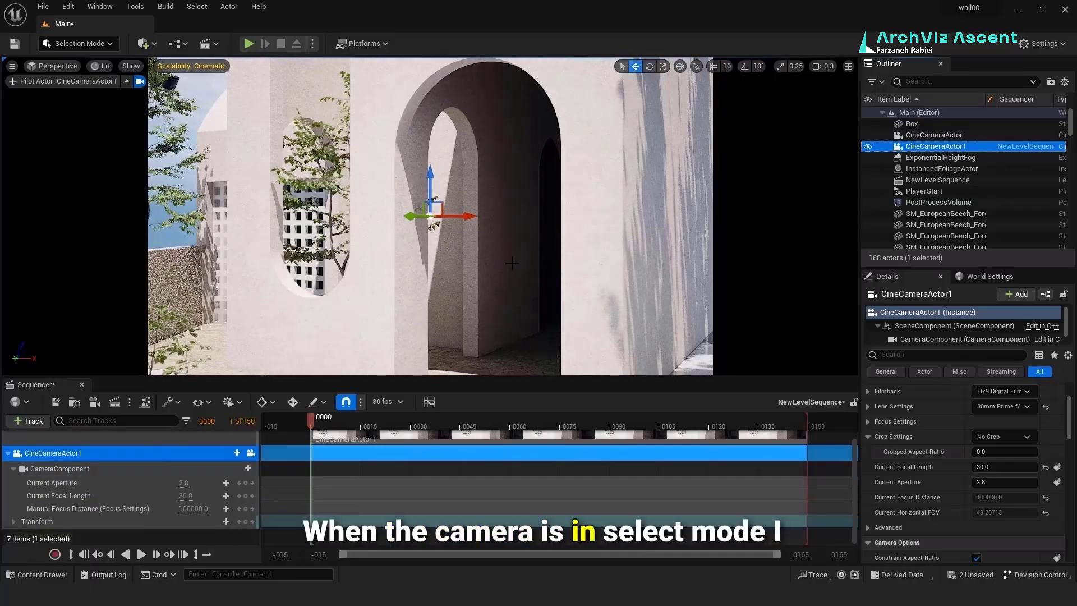
{"action": "mouse_move", "coordinate": [506, 293]}
{"action": "right_mouse_down"}
{"action": "mouse_move", "coordinate": [519, 286]}
{"action": "mouse_move", "coordinate": [507, 293]}
{"action": "right_mouse_up"}
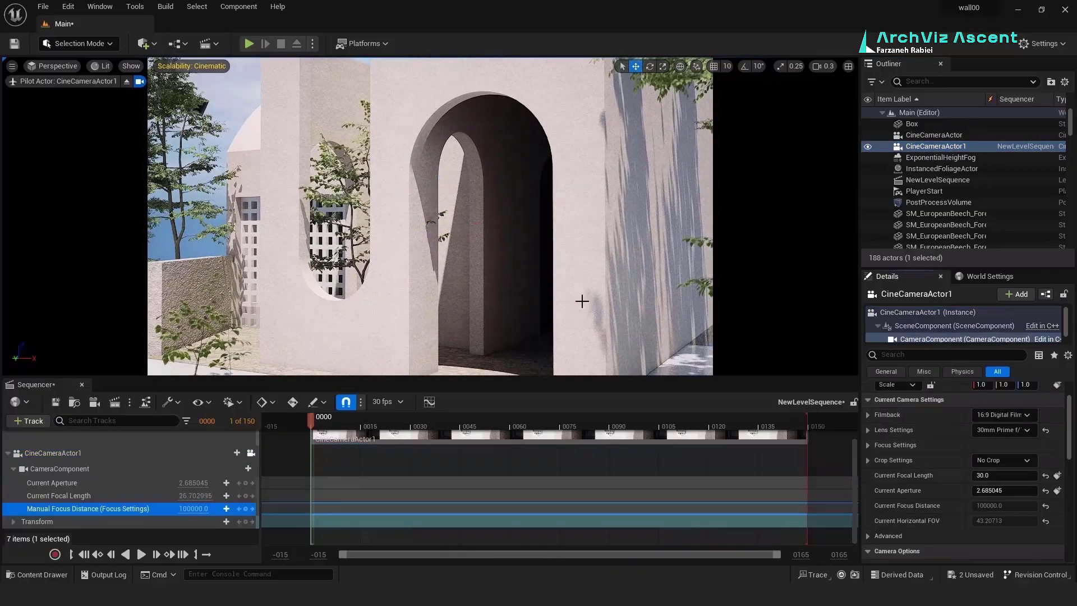
{"action": "right_click_drag", "start_coordinate": [581, 301], "coordinate": [567, 303]}
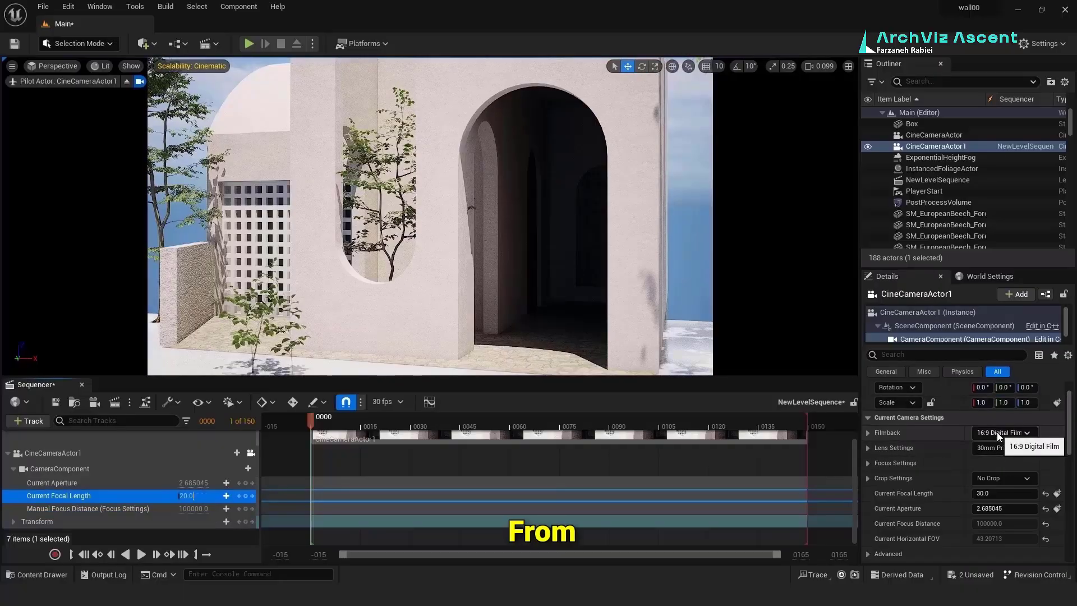
Step: Set the cine camera's filmback sensor to 24 mm wide by 24 mm high
{"action": "left_click", "coordinate": [868, 448]}
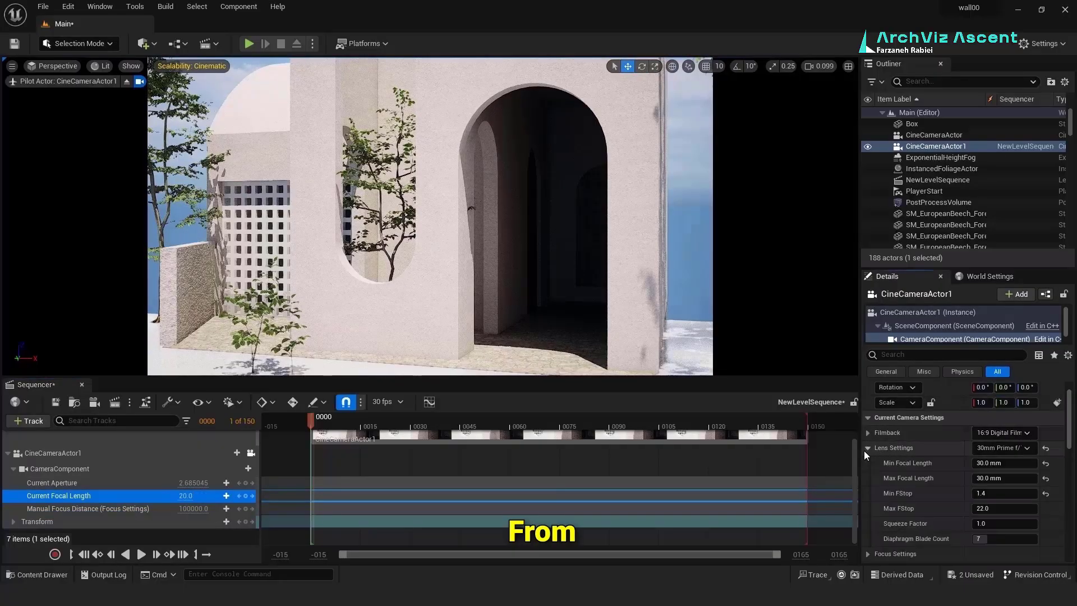
{"action": "left_click", "coordinate": [1015, 463]}
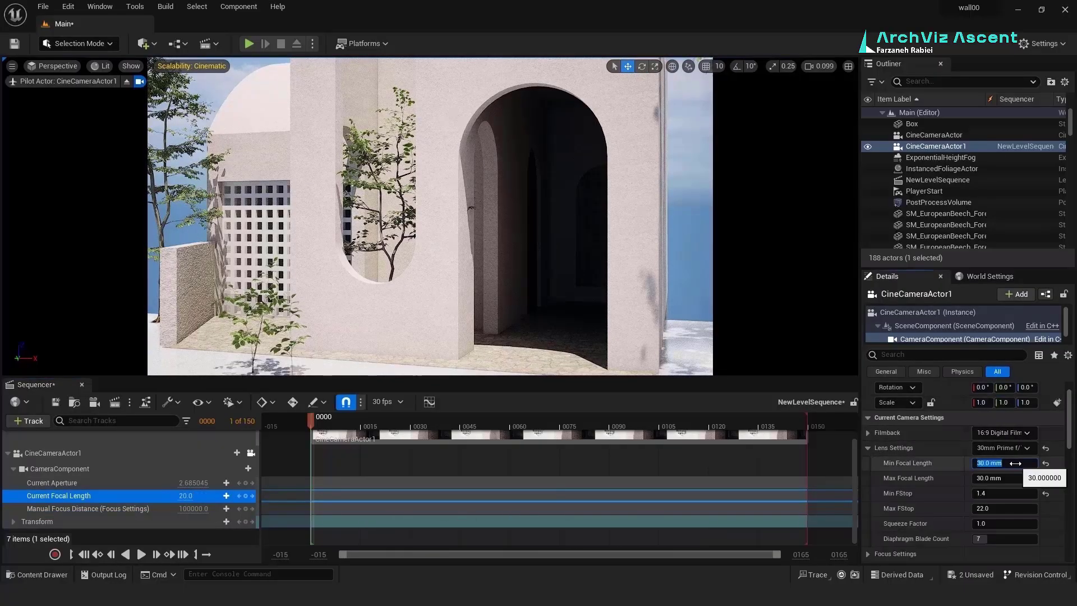
{"action": "left_click", "coordinate": [1016, 479]}
{"action": "left_click", "coordinate": [868, 433]}
{"action": "left_click", "coordinate": [1019, 448]}
{"action": "type", "text": "24"}
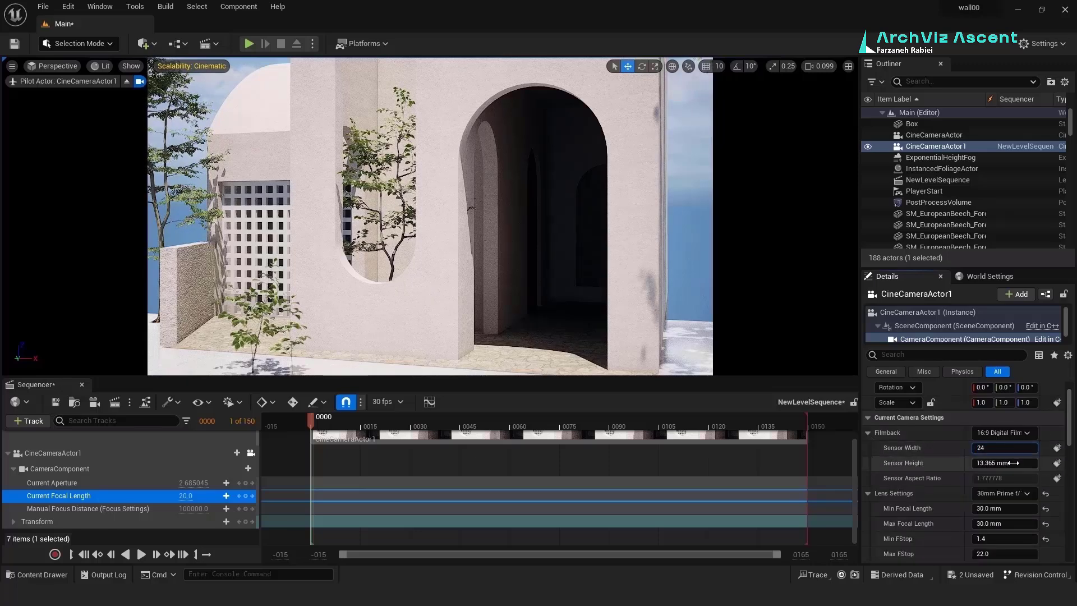
{"action": "left_click", "coordinate": [1016, 463]}
{"action": "type", "text": "24"}
{"action": "key", "text": "Return"}
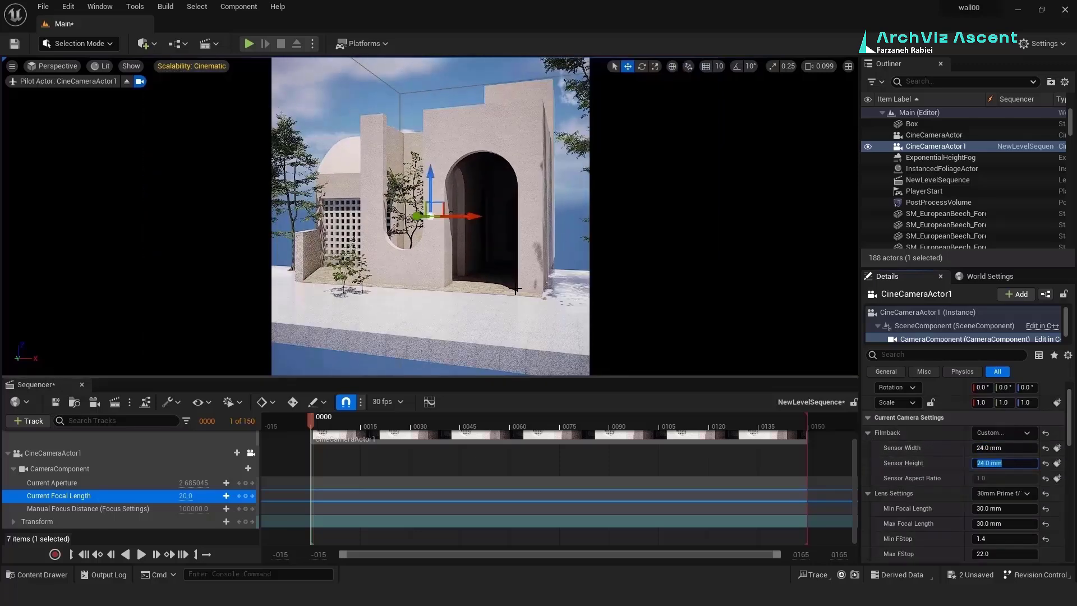
Step: Move the camera closer and finalize the sensor at 24 × 26 mm
{"action": "right_click_drag", "start_coordinate": [431, 216], "coordinate": [418, 208]}
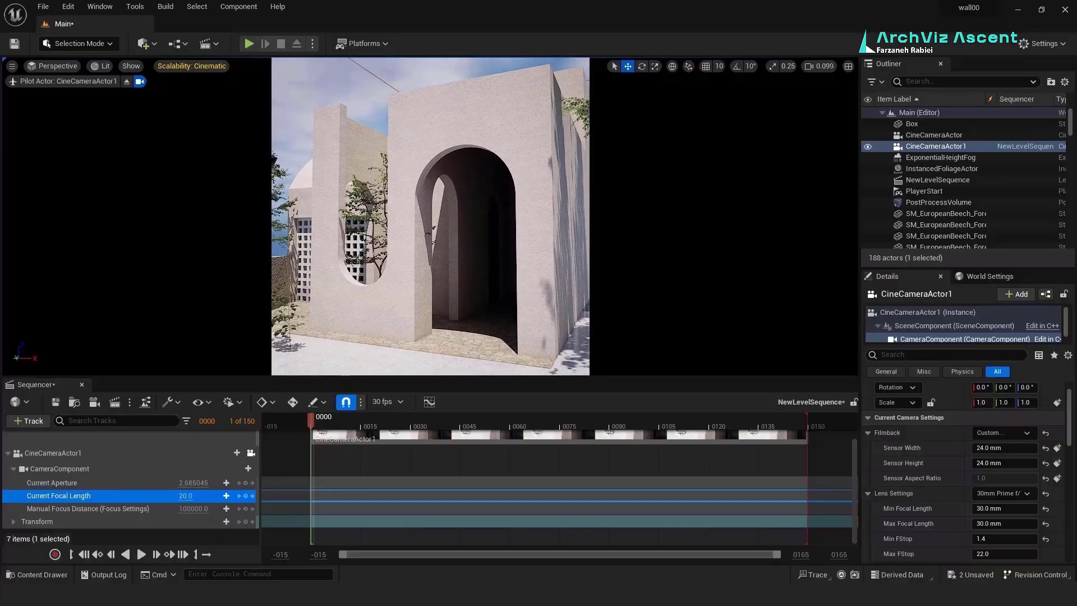
{"action": "left_click", "coordinate": [1020, 462]}
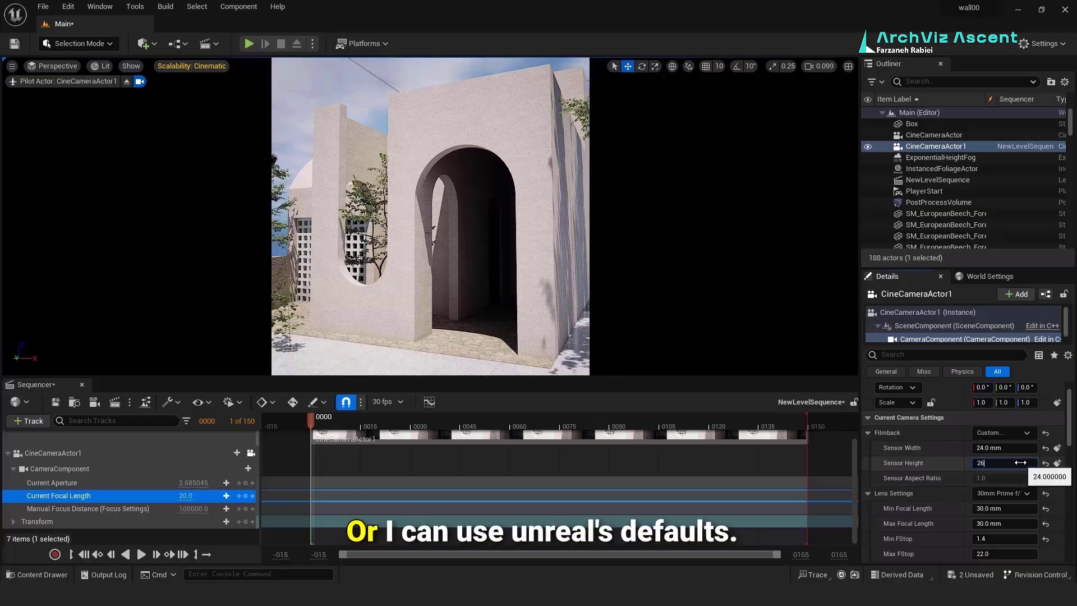
{"action": "type", "text": "26"}
{"action": "key", "text": "Return"}
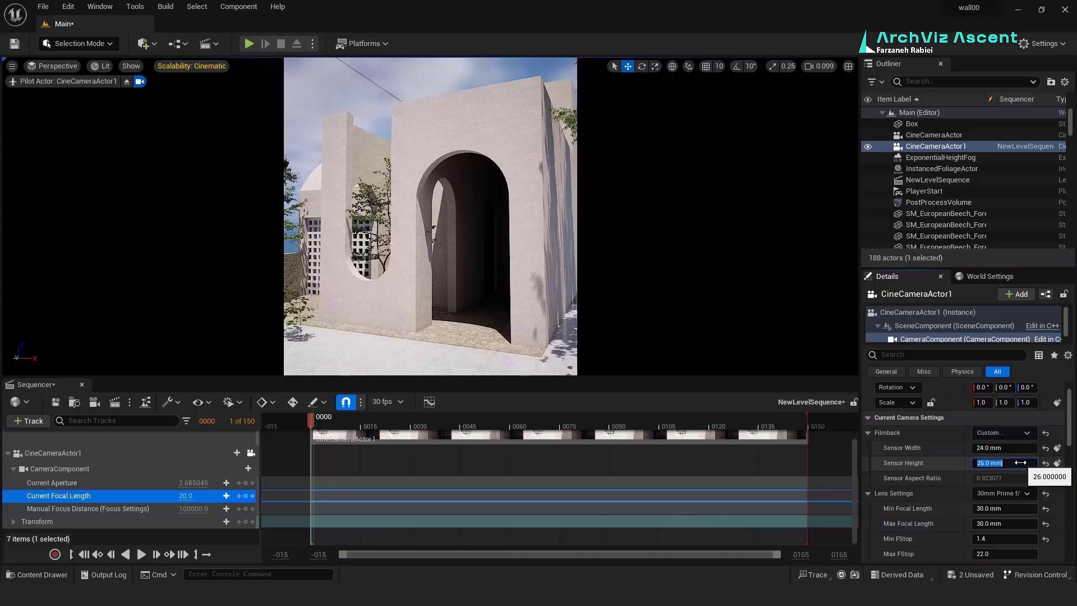
{"action": "left_click", "coordinate": [1013, 449]}
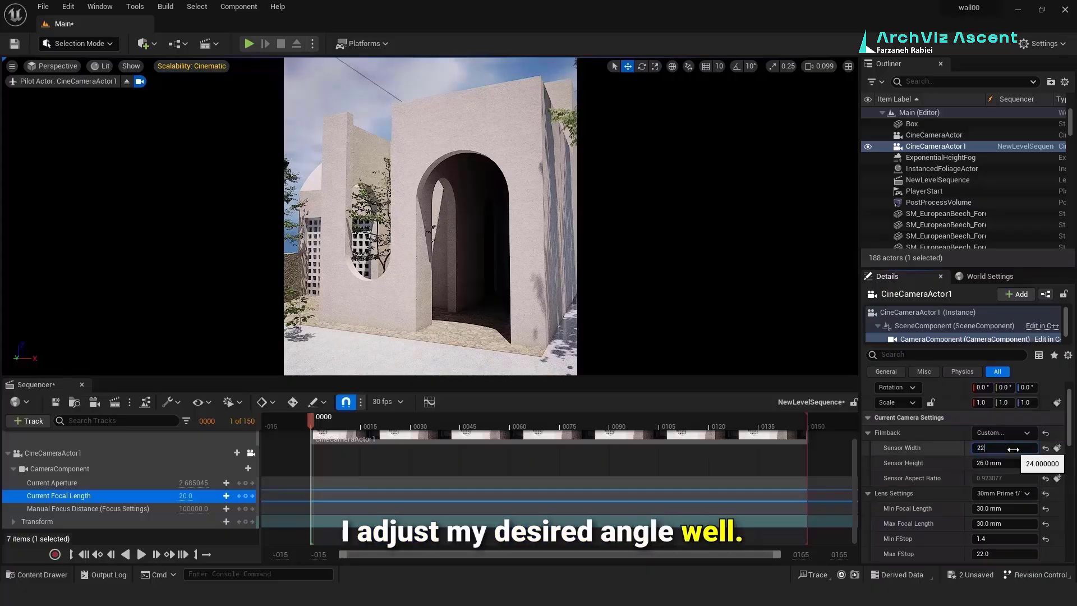
{"action": "type", "text": "22"}
{"action": "key", "text": "Return"}
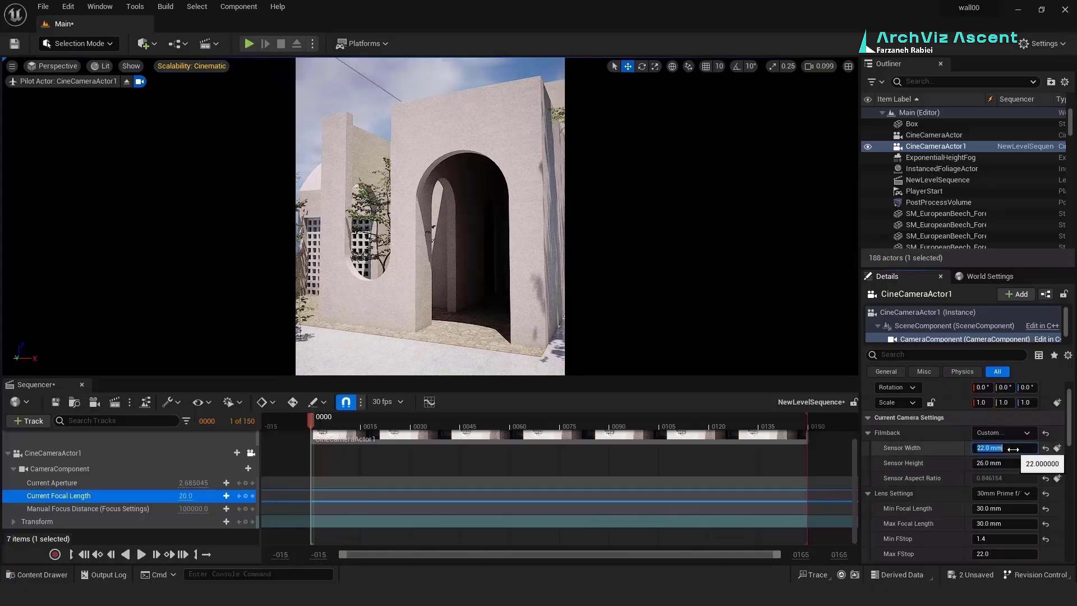
{"action": "type", "text": "24"}
{"action": "key", "text": "Return"}
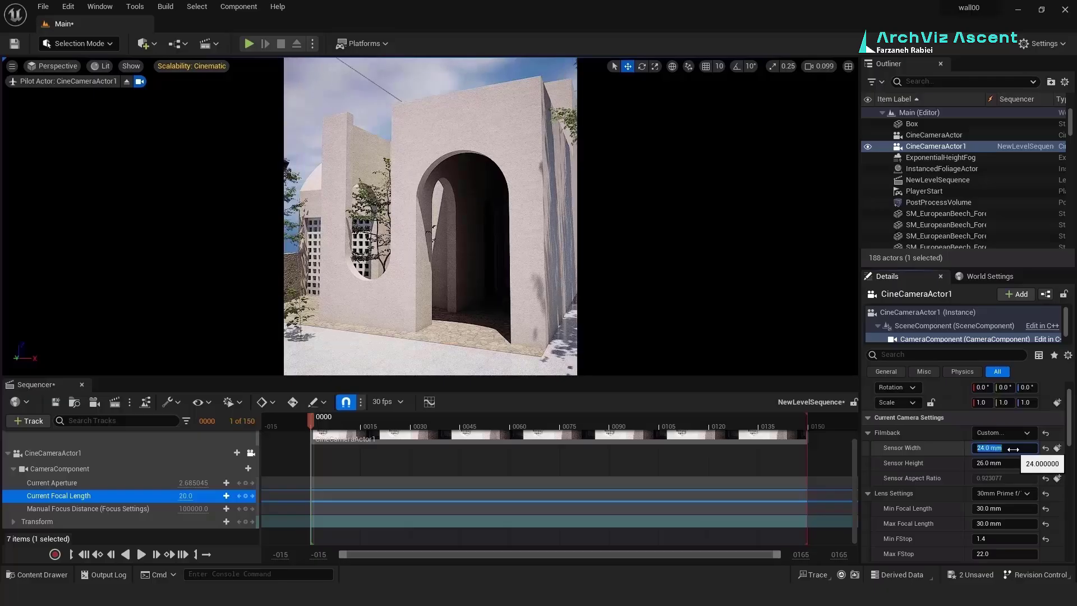
{"action": "right_click_drag", "start_coordinate": [517, 330], "coordinate": [508, 328]}
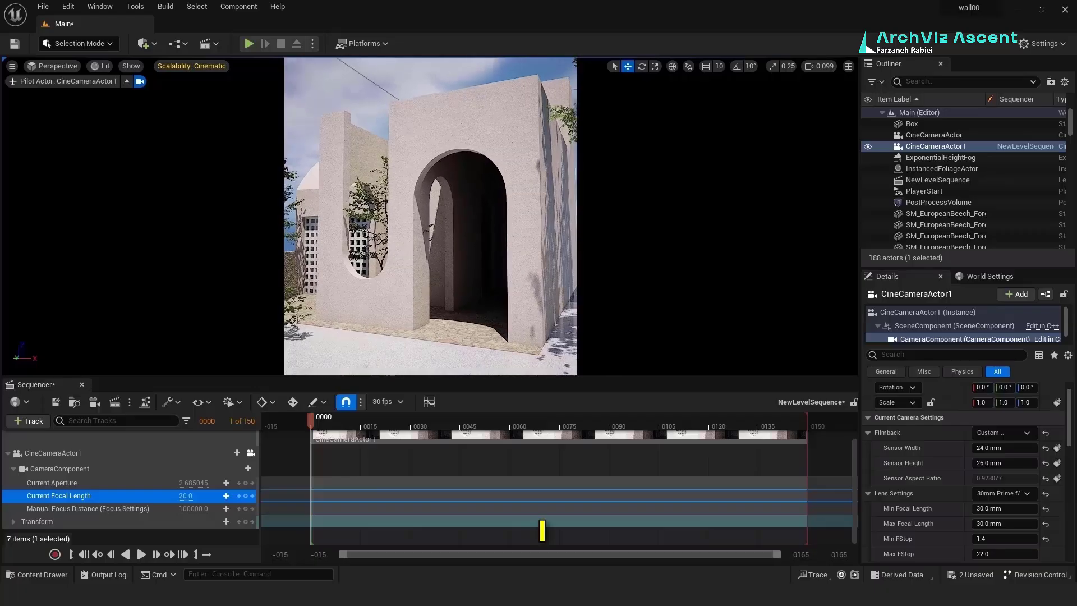
Step: Stop piloting the cine camera and close the Sequencer
{"action": "left_click", "coordinate": [139, 82]}
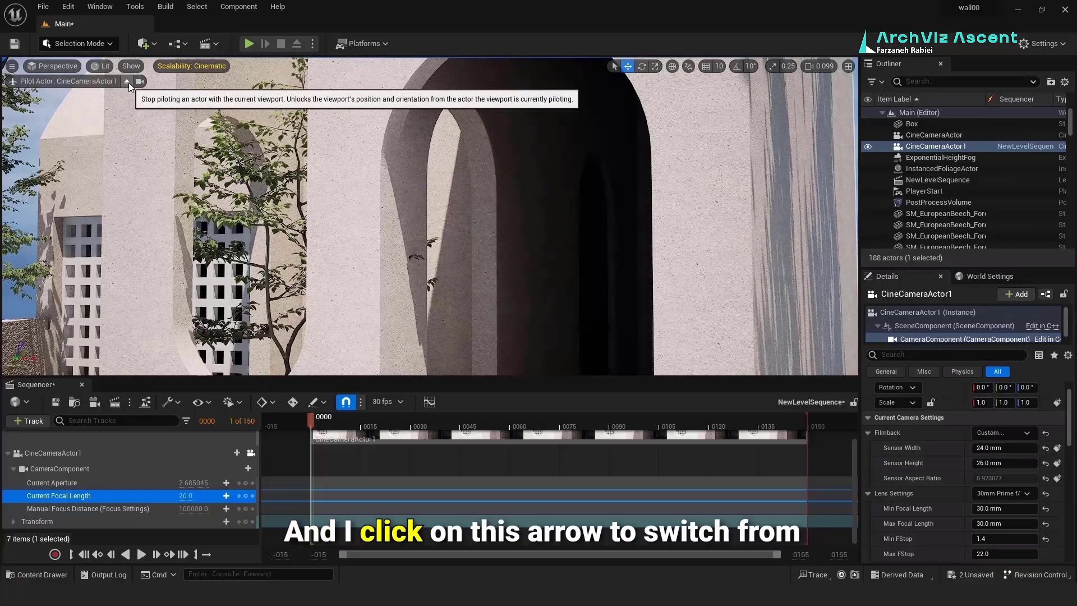
{"action": "left_click", "coordinate": [127, 81]}
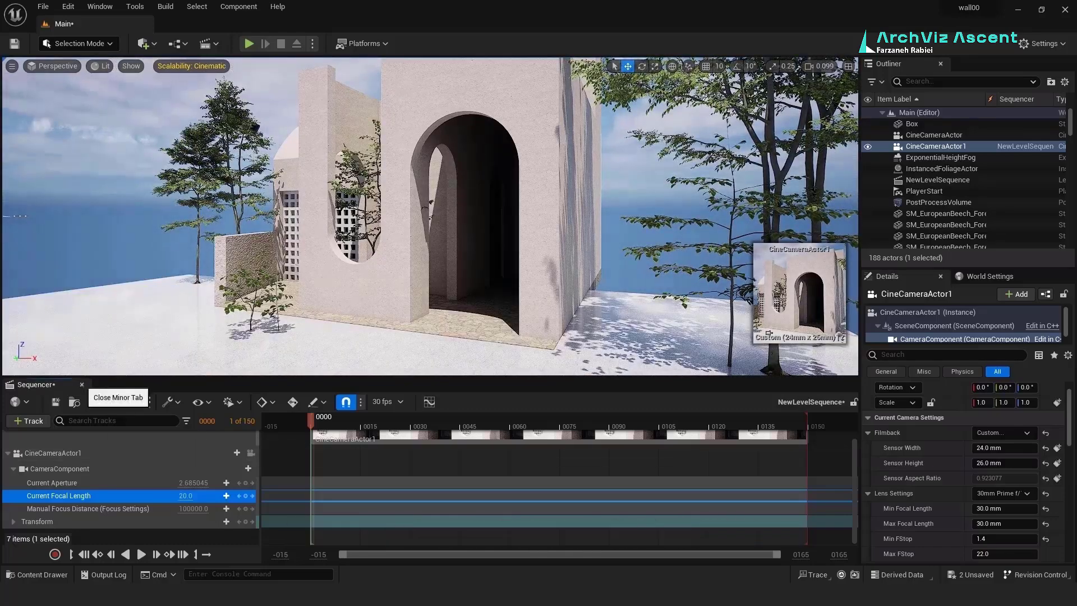
{"action": "left_click", "coordinate": [82, 384]}
Step: Deselect the camera, fly toward the trees and switch to Landscape mode
{"action": "left_click", "coordinate": [232, 89]}
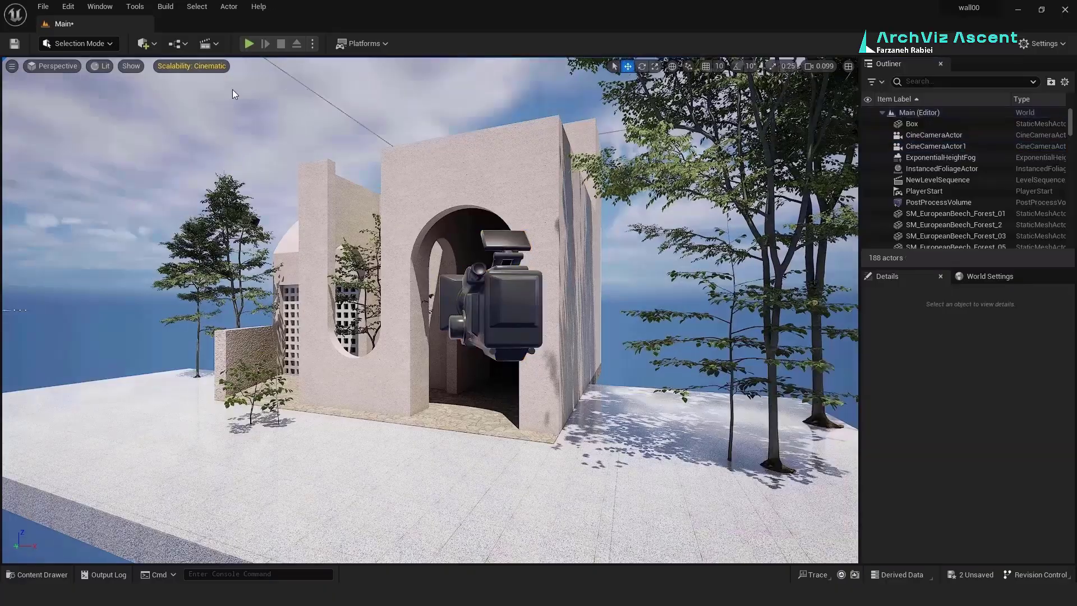
{"action": "mouse_move", "coordinate": [451, 426]}
{"action": "right_mouse_down"}
{"action": "mouse_move", "coordinate": [355, 416]}
{"action": "mouse_move", "coordinate": [418, 408]}
{"action": "mouse_move", "coordinate": [457, 421]}
{"action": "right_mouse_up"}
{"action": "key", "text": "w"}
{"action": "key", "text": "w"}
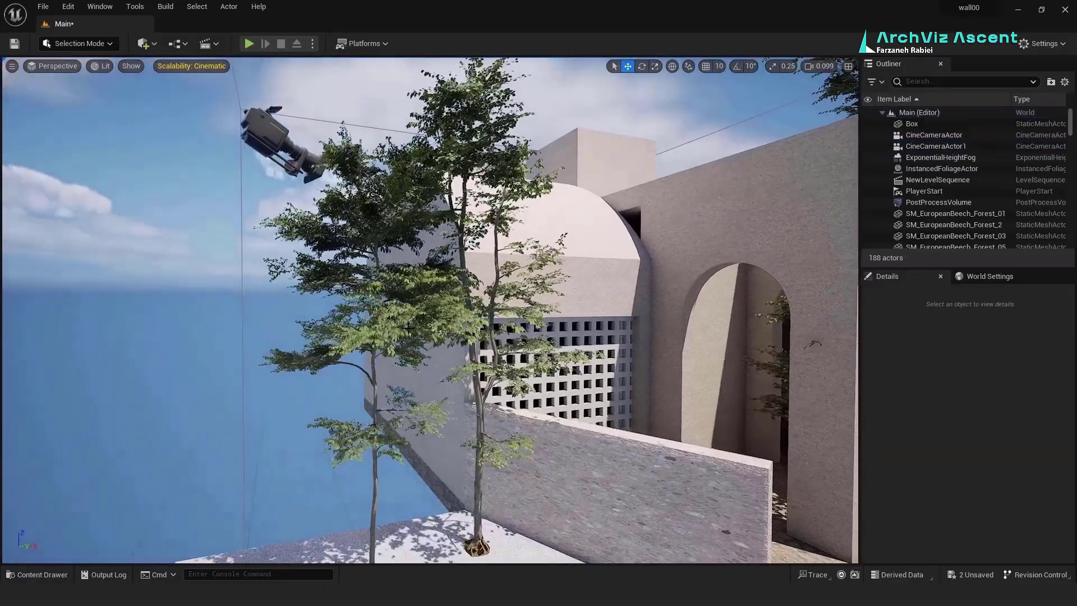
{"action": "left_click", "coordinate": [110, 46]}
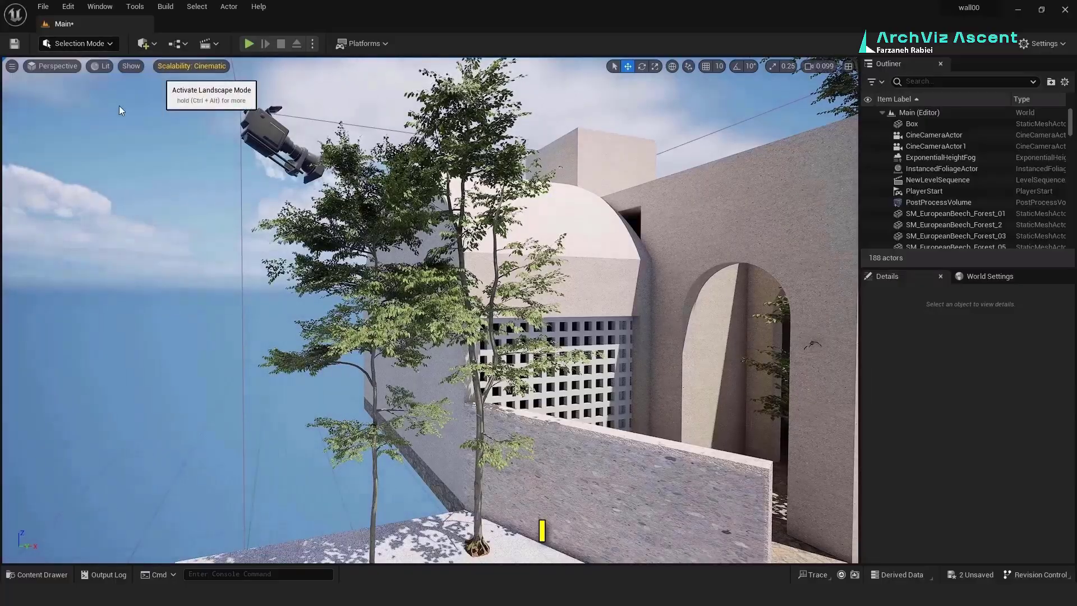
{"action": "left_click", "coordinate": [99, 75]}
Step: Create a new 505 × 505 landscape beneath the building
{"action": "right_click_drag", "start_coordinate": [224, 164], "coordinate": [203, 233]}
{"action": "key", "text": "e"}
{"action": "key", "text": "e"}
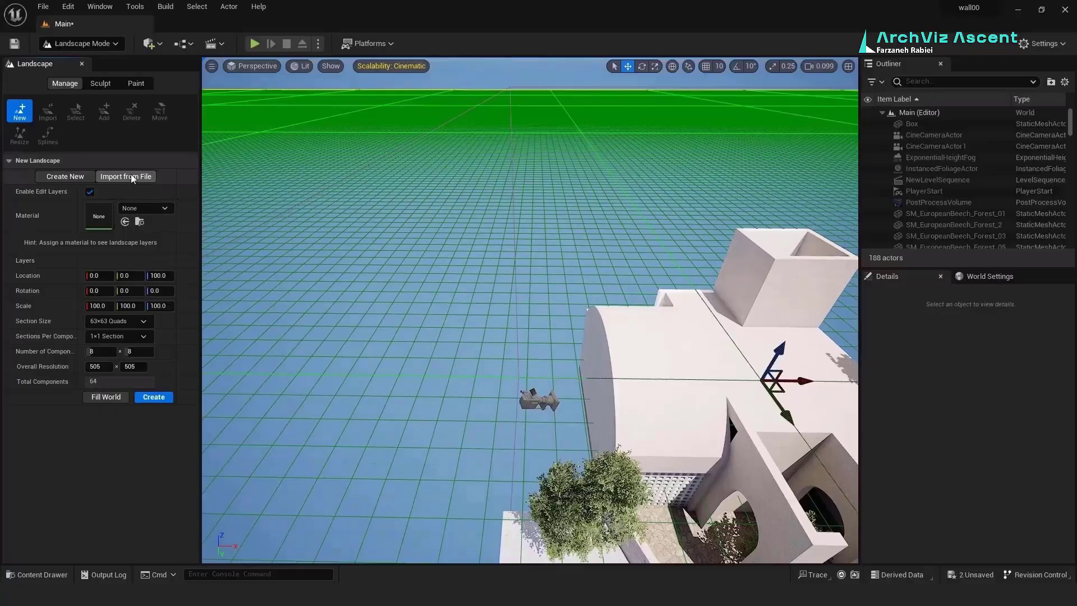
{"action": "left_click", "coordinate": [151, 396]}
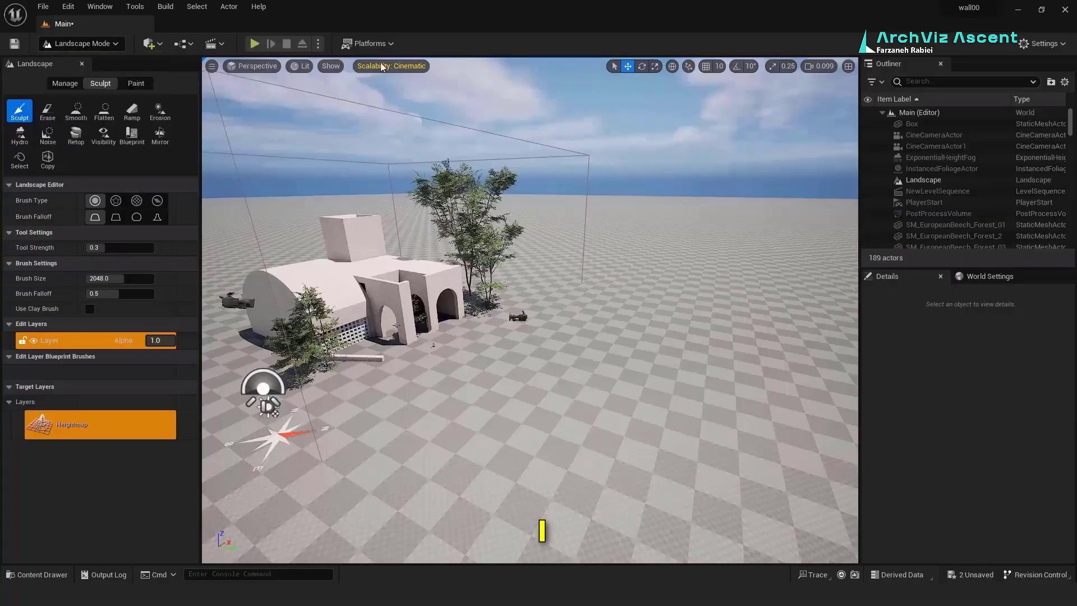
Step: Lower the new landscape slightly so the building's white base platform shows
{"action": "key", "text": "shift+1"}
{"action": "left_click", "coordinate": [632, 178]}
{"action": "mouse_move", "coordinate": [396, 158]}
{"action": "right_mouse_down"}
{"action": "mouse_move", "coordinate": [348, 159]}
{"action": "mouse_move", "coordinate": [396, 159]}
{"action": "right_mouse_up"}
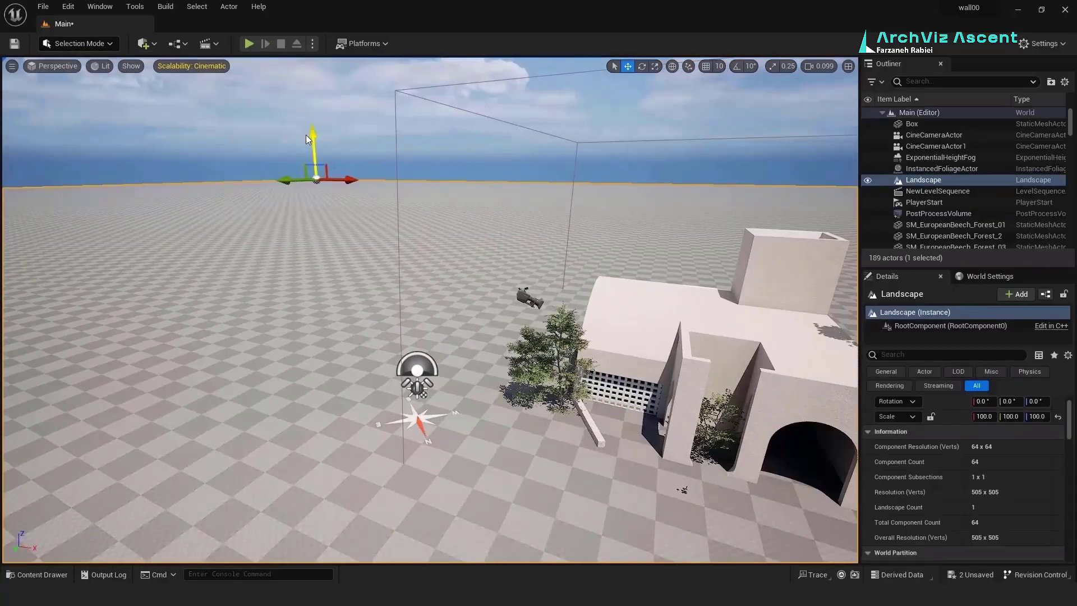
{"action": "left_click_drag", "start_coordinate": [312, 134], "coordinate": [311, 135]}
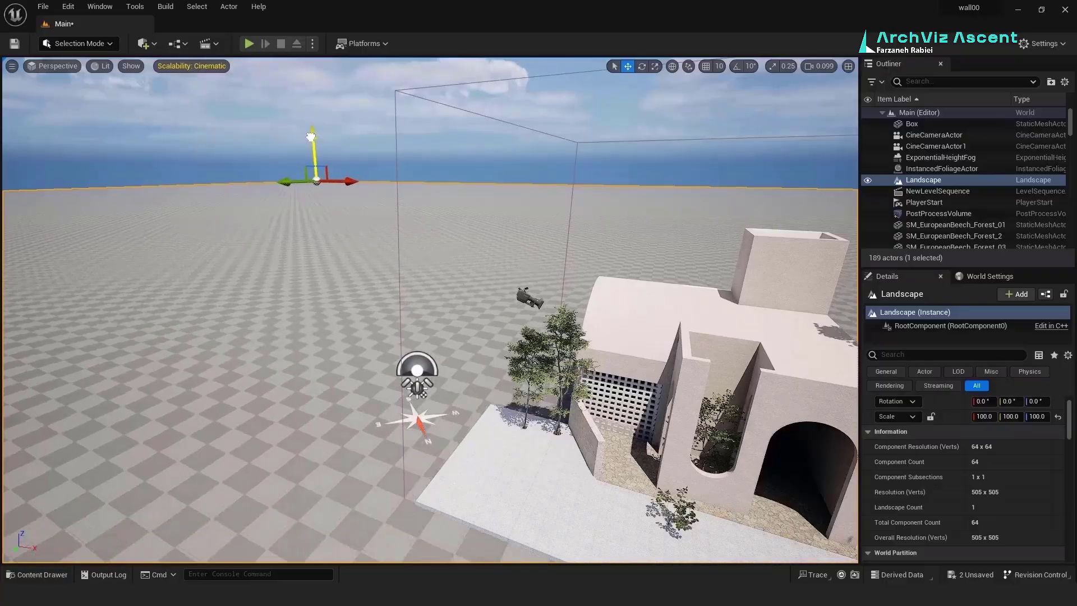
{"action": "right_click_drag", "start_coordinate": [319, 197], "coordinate": [499, 162]}
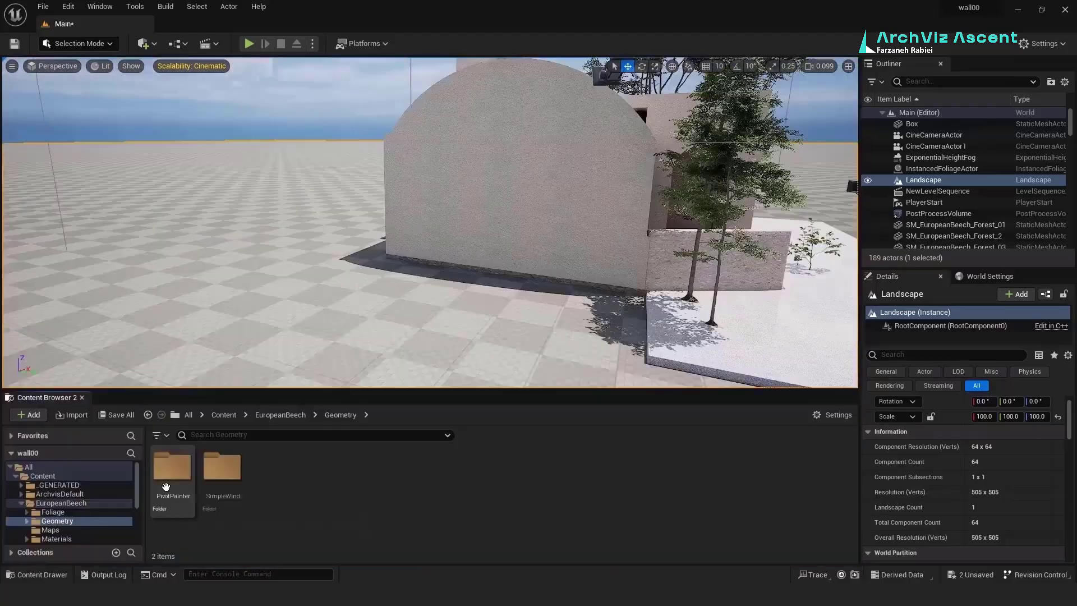
Step: Place the Field_01 and Forest_02 European beech trees from PivotPainter into the level
{"action": "left_click", "coordinate": [168, 461]}
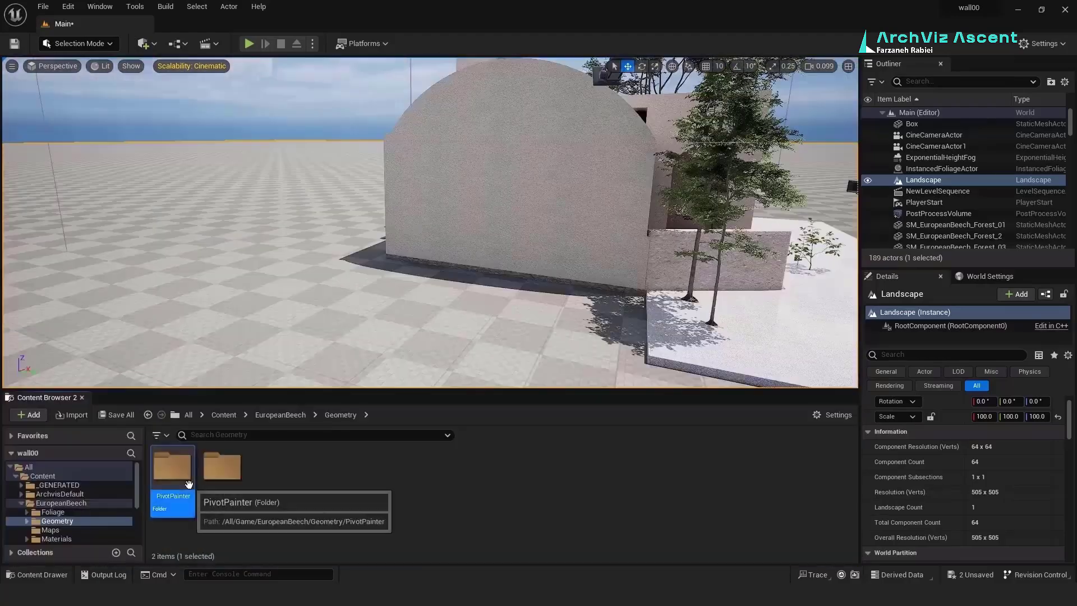
{"action": "double_click", "coordinate": [169, 461]}
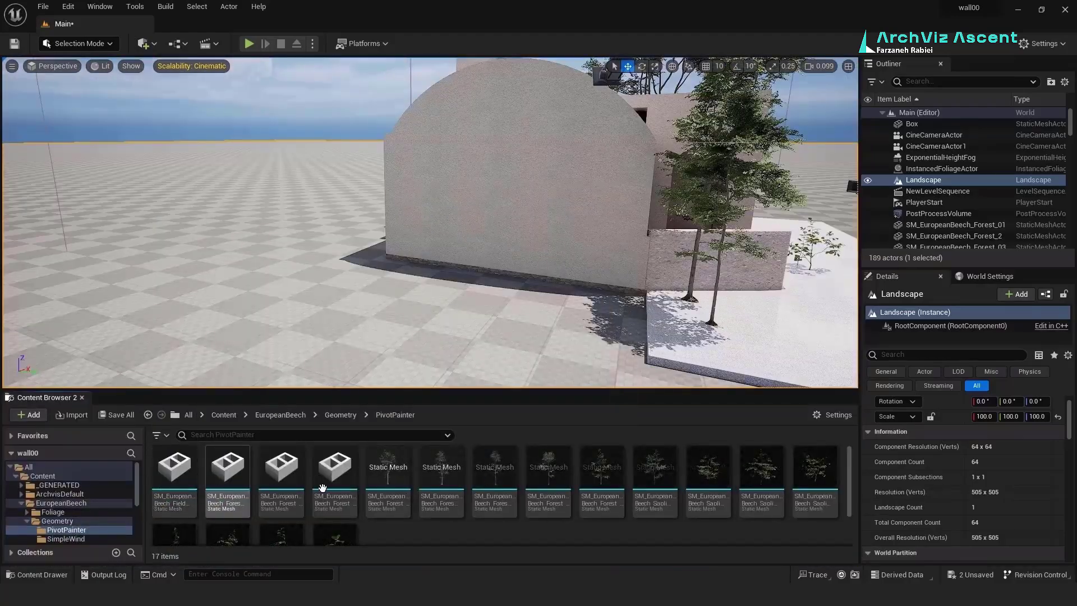
{"action": "left_click", "coordinate": [174, 469]}
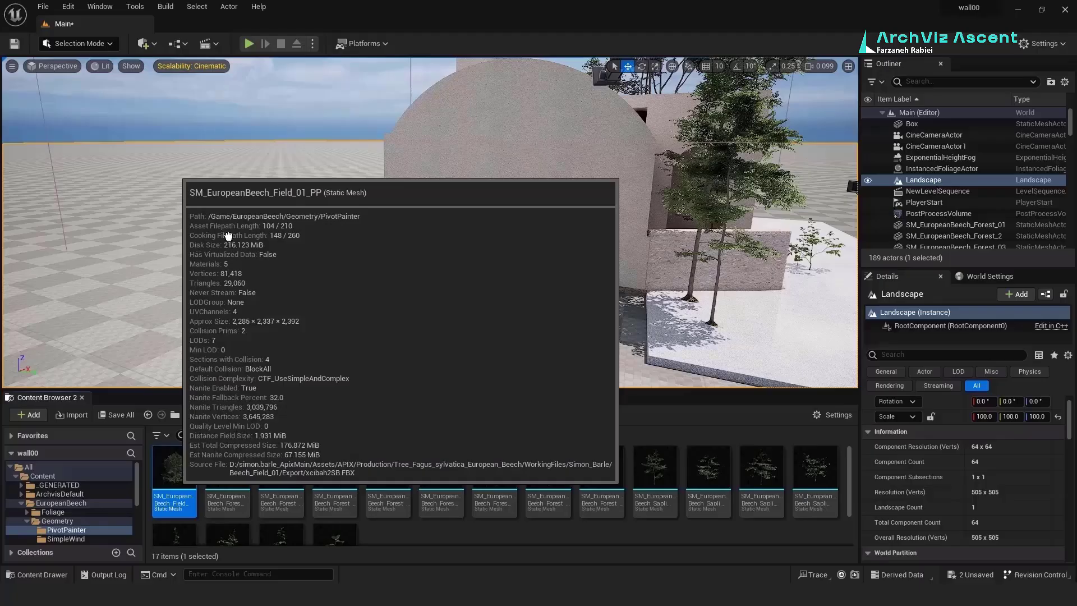
{"action": "left_click_drag", "start_coordinate": [227, 235], "coordinate": [207, 236]}
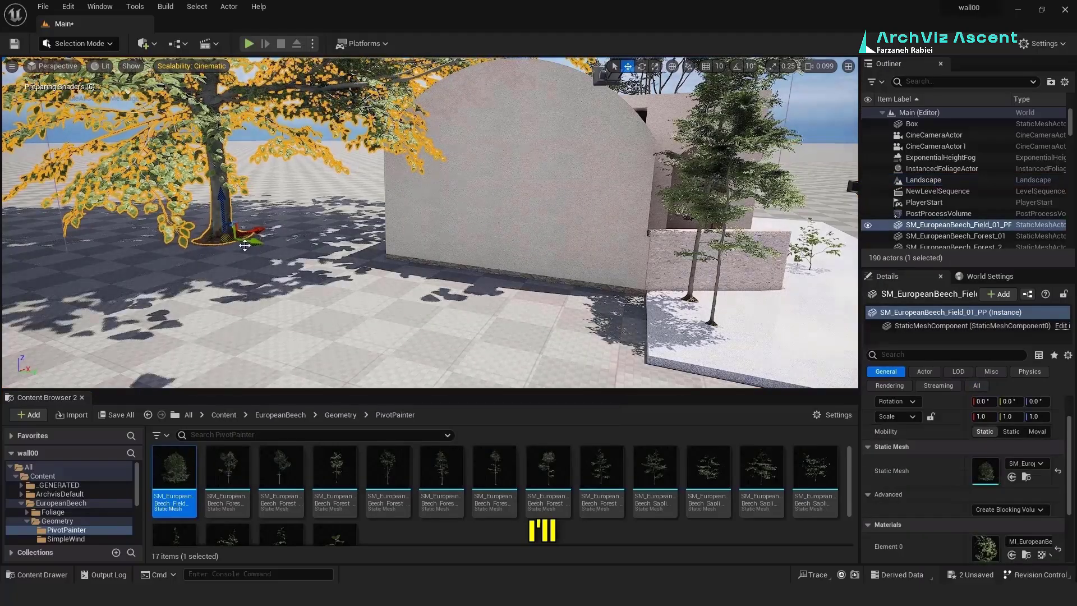
{"action": "left_click_drag", "start_coordinate": [228, 468], "coordinate": [212, 314]}
{"action": "key", "text": "r"}
{"action": "left_click_drag", "start_coordinate": [281, 470], "coordinate": [269, 216]}
{"action": "key", "text": "w"}
{"action": "right_click_drag", "start_coordinate": [269, 216], "coordinate": [337, 216]}
Step: Move Field_01 further left, then reposition and shrink the Forest_02 beech tree
{"action": "right_click_drag", "start_coordinate": [430, 224], "coordinate": [471, 236]}
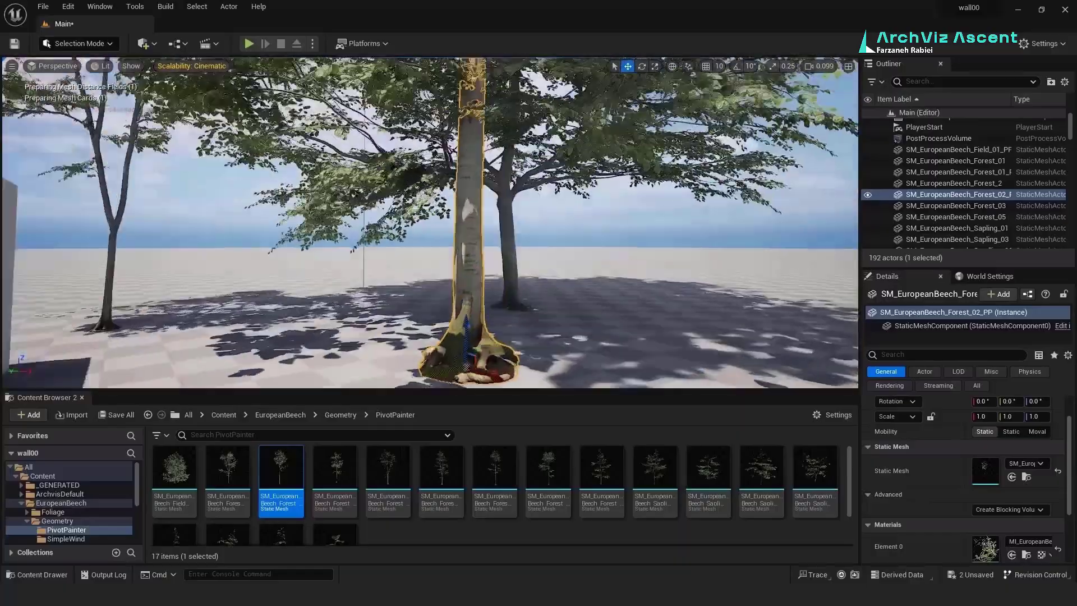
{"action": "left_click", "coordinate": [539, 247]}
{"action": "left_click_drag", "start_coordinate": [542, 287], "coordinate": [16, 257]}
{"action": "left_click", "coordinate": [315, 230]}
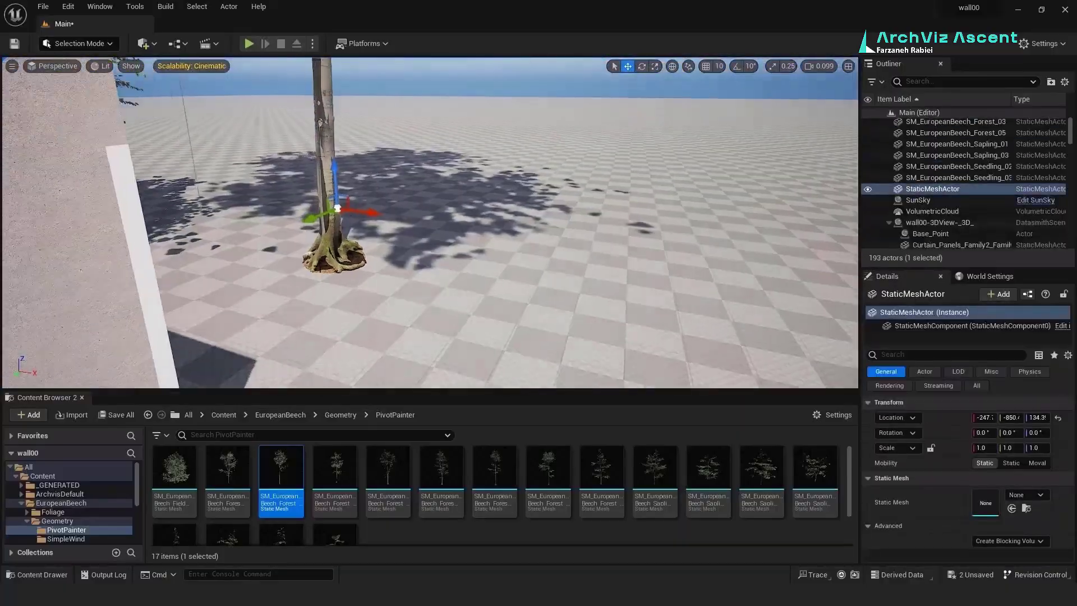
{"action": "left_click_drag", "start_coordinate": [332, 218], "coordinate": [334, 225]}
{"action": "left_click", "coordinate": [328, 168]}
{"action": "left_click_drag", "start_coordinate": [339, 263], "coordinate": [327, 267]}
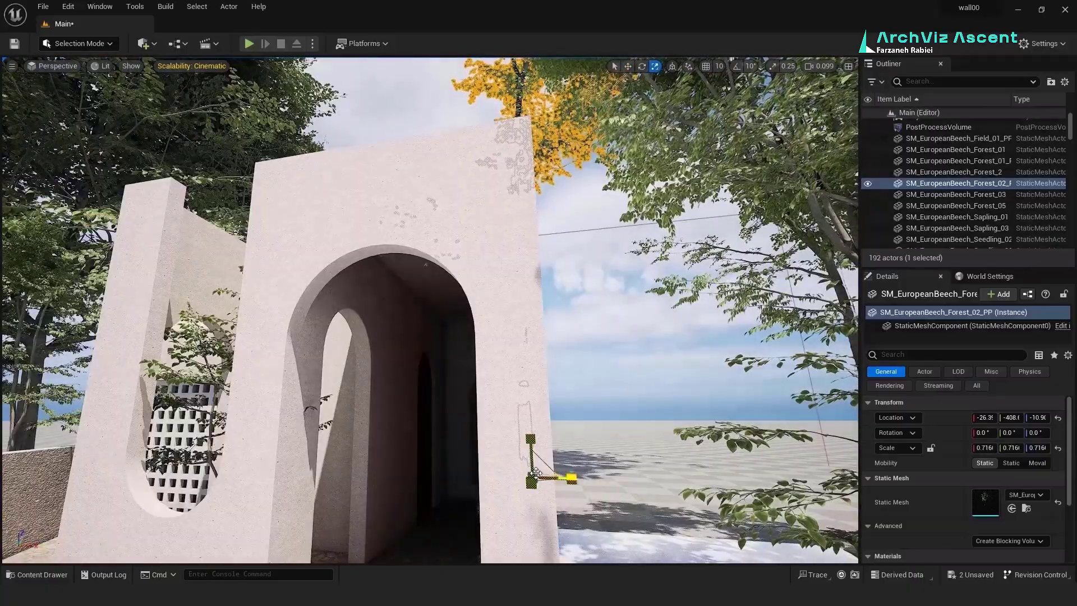
{"action": "left_click_drag", "start_coordinate": [536, 472], "coordinate": [517, 484]}
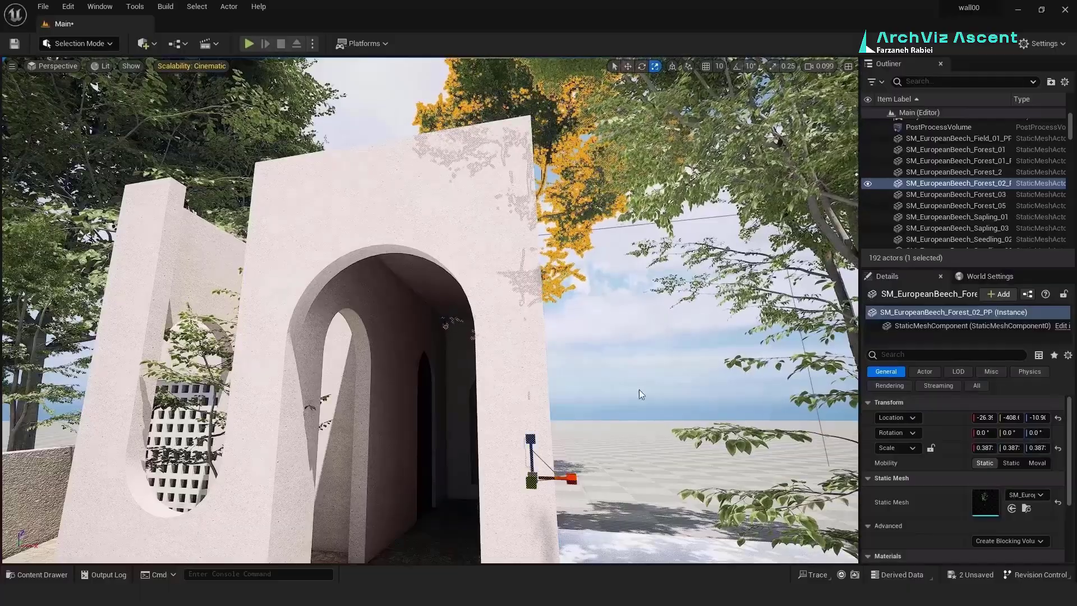
{"action": "right_click_drag", "start_coordinate": [638, 389], "coordinate": [639, 457]}
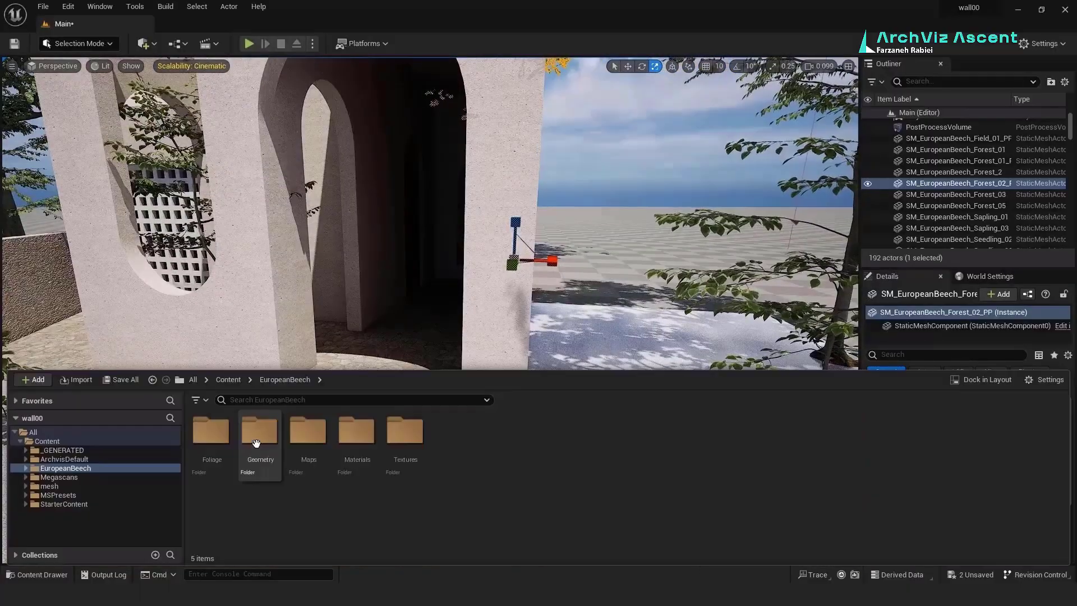
Step: Place a European beech Sapling_04 near the building's entrance
{"action": "double_click", "coordinate": [256, 444]}
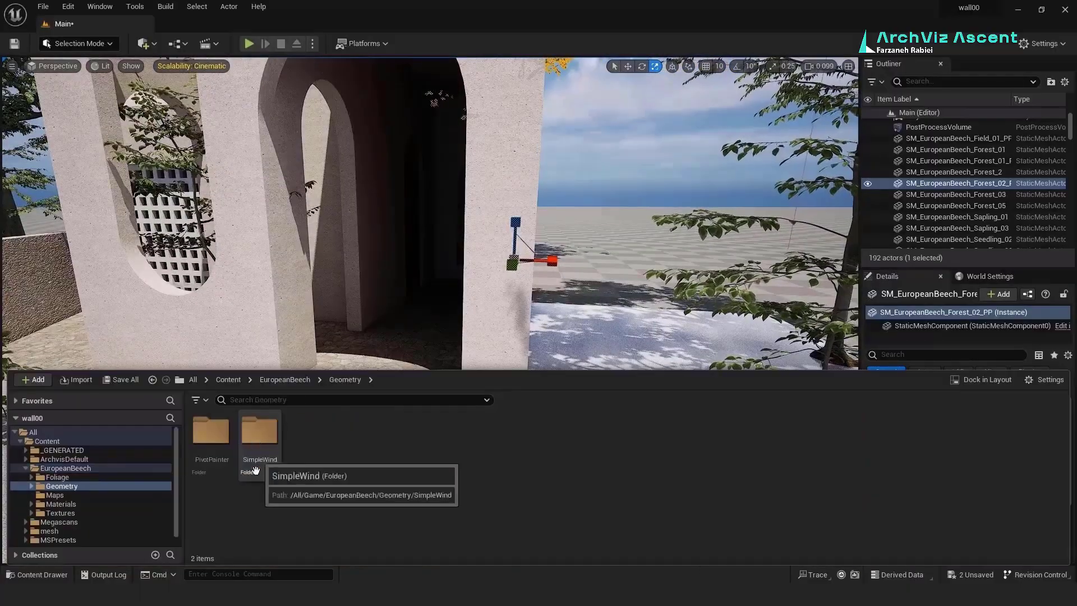
{"action": "double_click", "coordinate": [212, 435]}
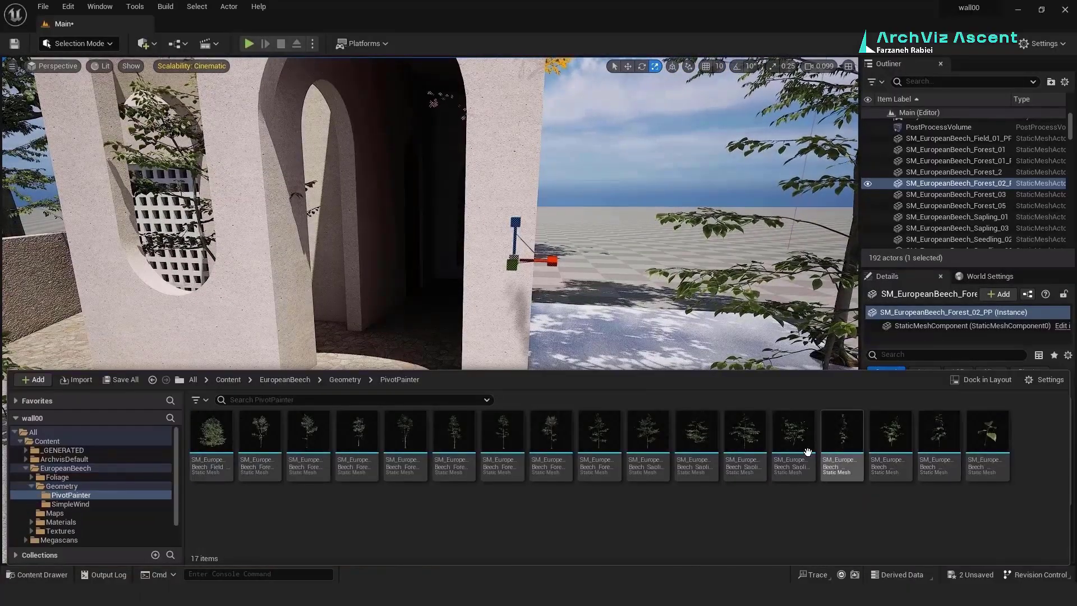
{"action": "left_click_drag", "start_coordinate": [807, 452], "coordinate": [593, 364]}
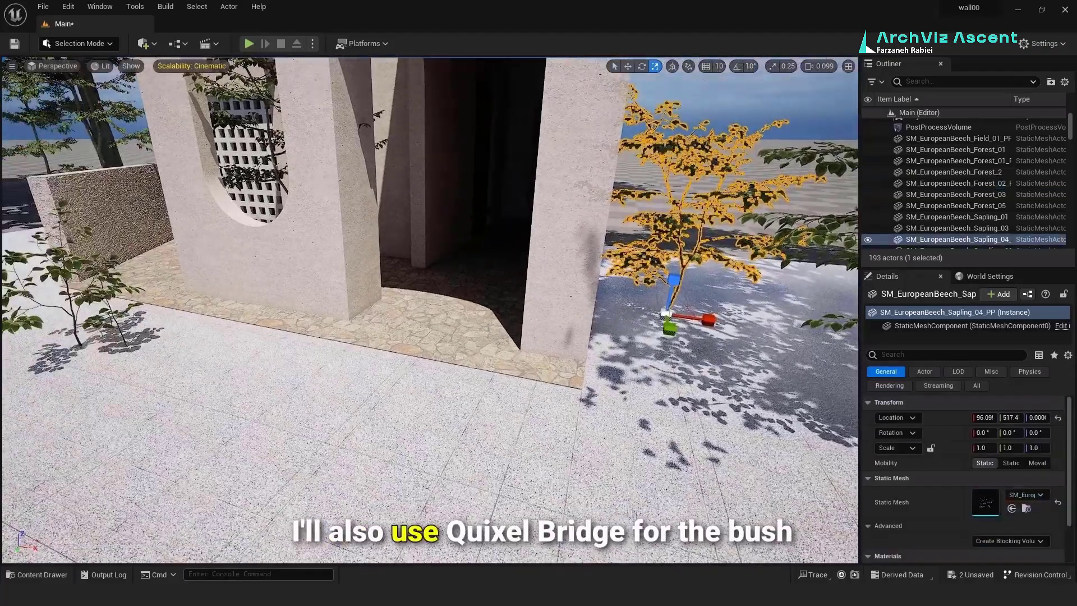
{"action": "right_click_drag", "start_coordinate": [426, 185], "coordinate": [348, 129]}
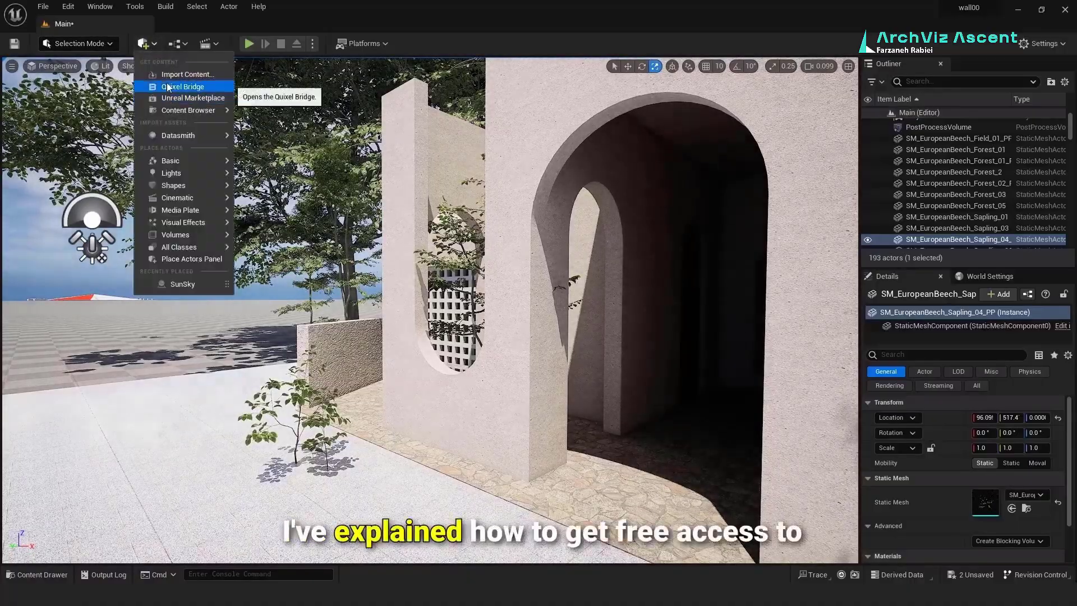
{"action": "left_click", "coordinate": [174, 86]}
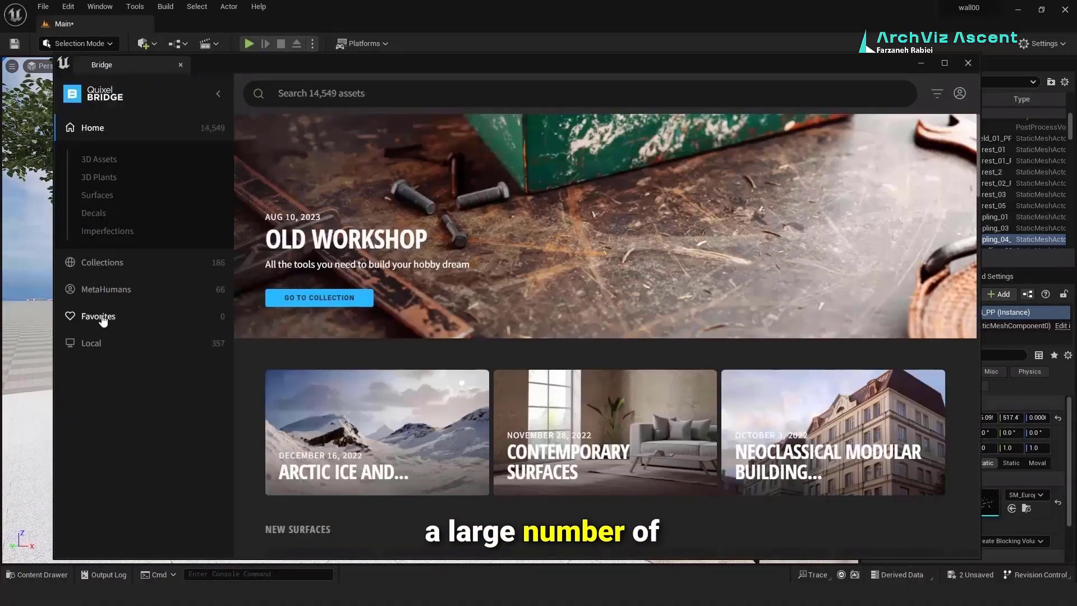
{"action": "left_click", "coordinate": [100, 316]}
{"action": "left_click", "coordinate": [93, 127]}
{"action": "left_click", "coordinate": [98, 176]}
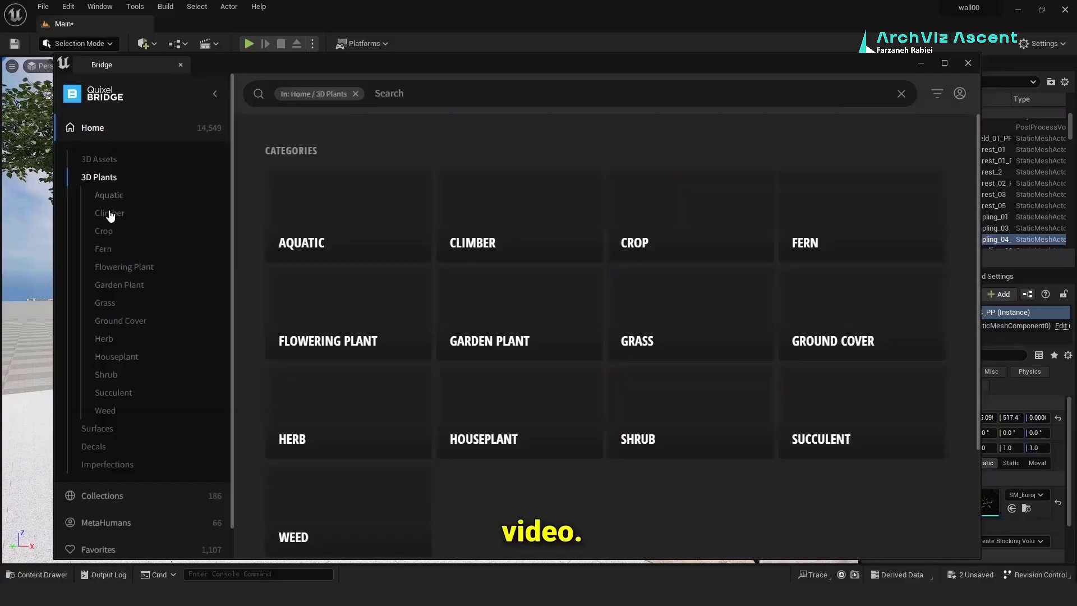
{"action": "scroll", "coordinate": [623, 283], "scroll_direction": "down", "scroll_amount": 5}
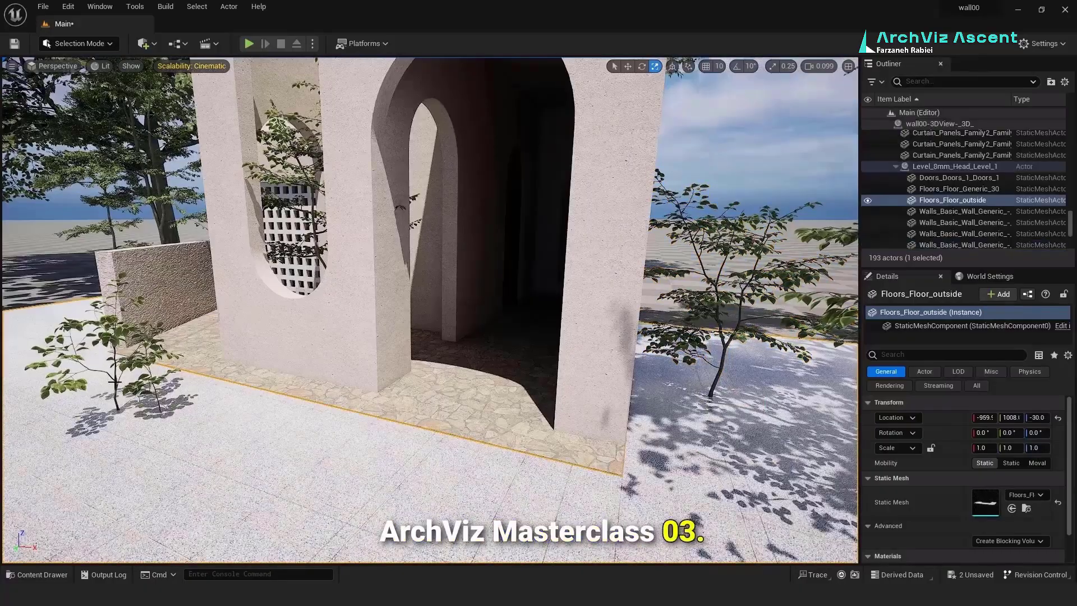
Step: Move beech Seedling_02 and Seedling_03 beside the low wall, then open the top-level Content folder
{"action": "left_click", "coordinate": [113, 410]}
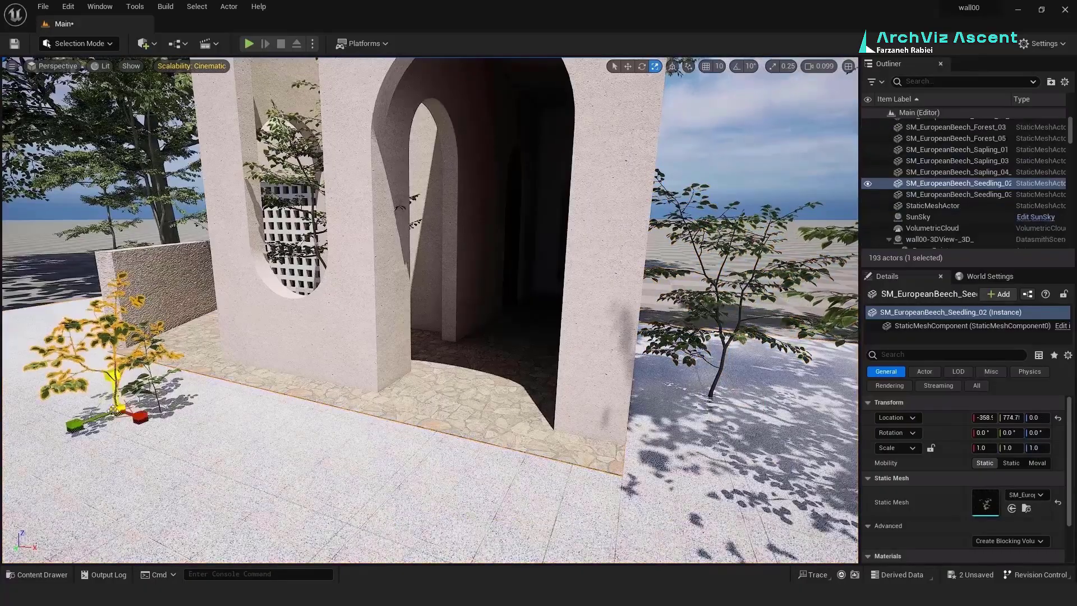
{"action": "key", "text": "w"}
{"action": "left_click_drag", "start_coordinate": [113, 411], "coordinate": [212, 320]}
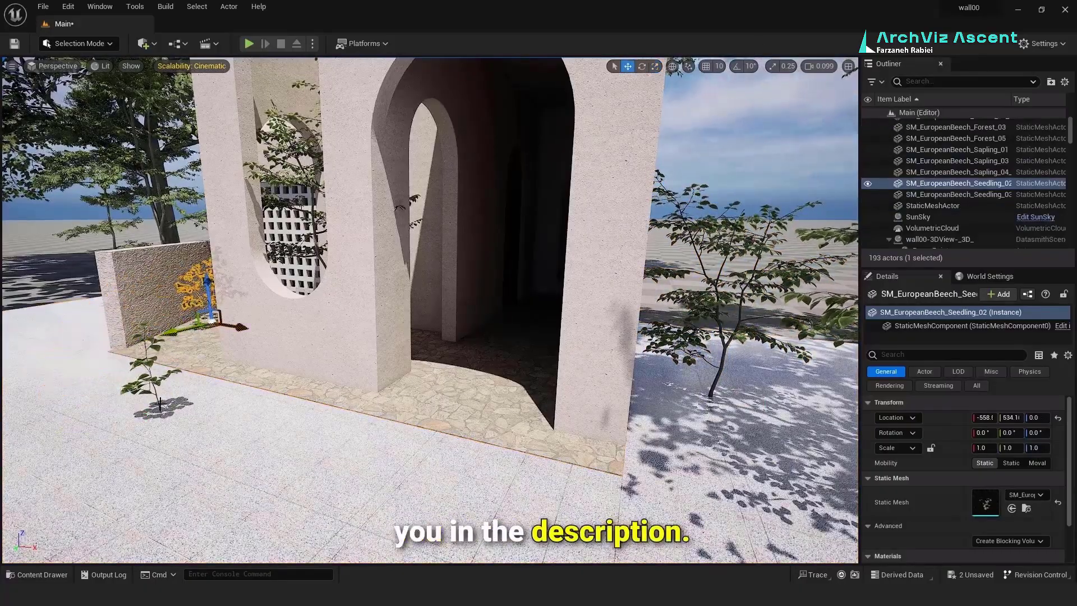
{"action": "left_click", "coordinate": [160, 403]}
{"action": "left_click_drag", "start_coordinate": [160, 404], "coordinate": [213, 324]}
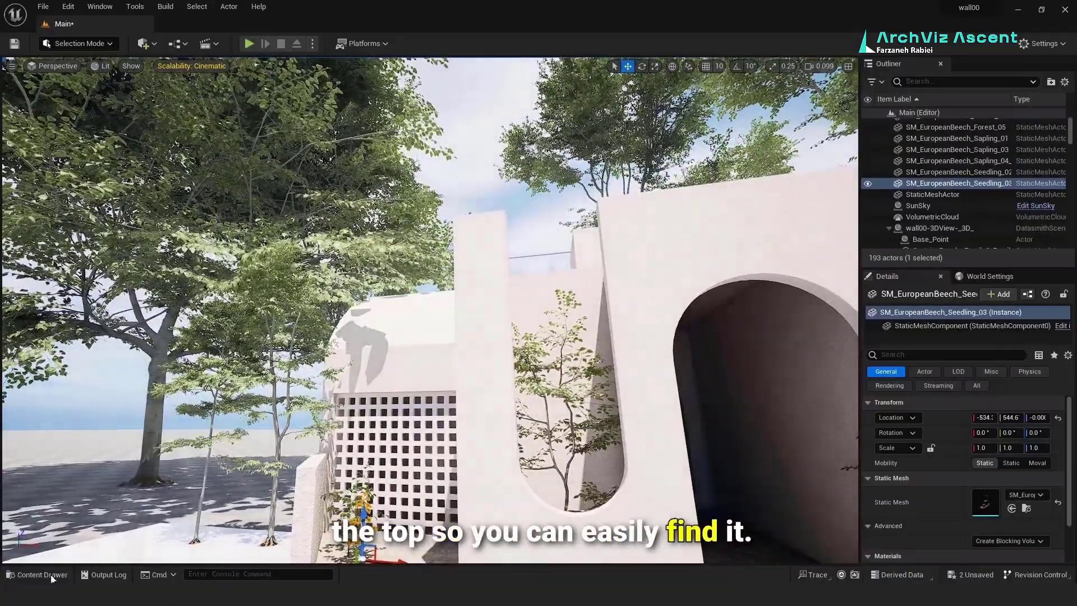
{"action": "left_click", "coordinate": [51, 574]}
{"action": "left_click", "coordinate": [230, 380]}
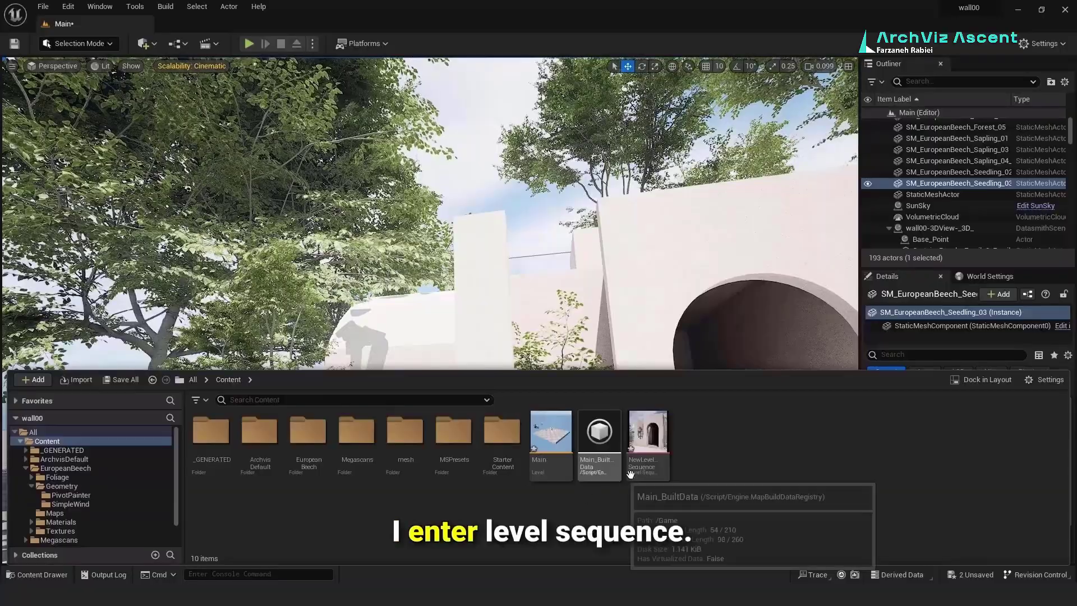
Step: Open NewLevelSequence and view the scene through CineCameraActor1
{"action": "double_click", "coordinate": [647, 436]}
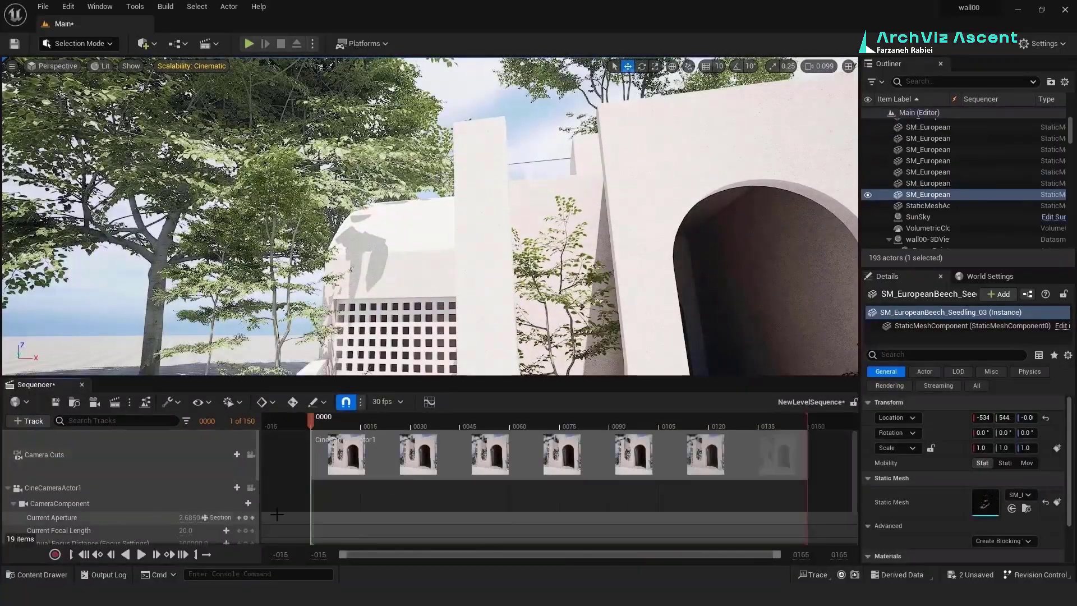
{"action": "left_click", "coordinate": [251, 487]}
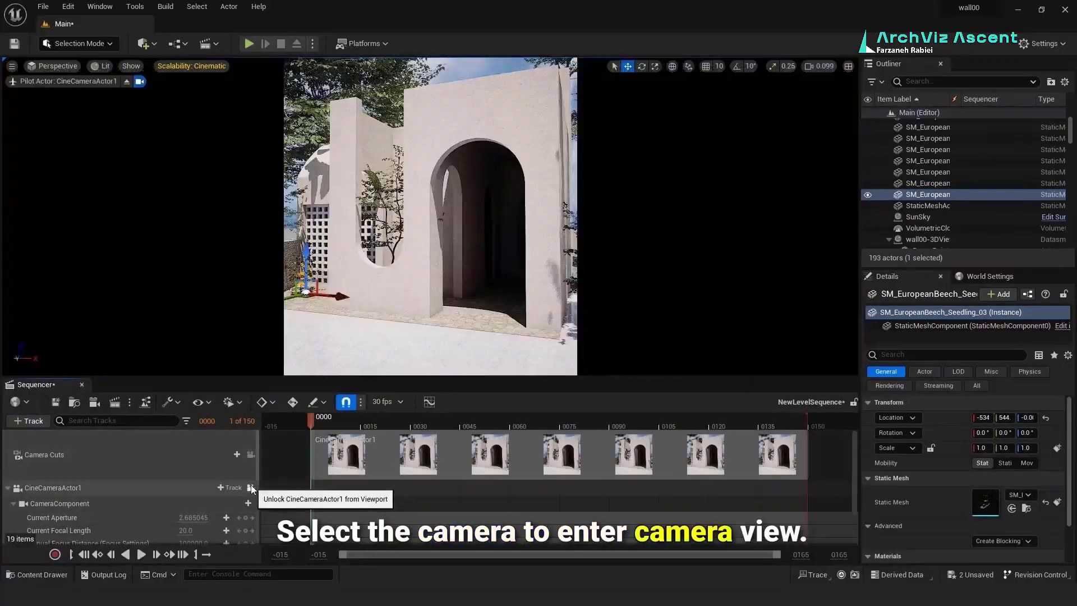
{"action": "left_click", "coordinate": [267, 154]}
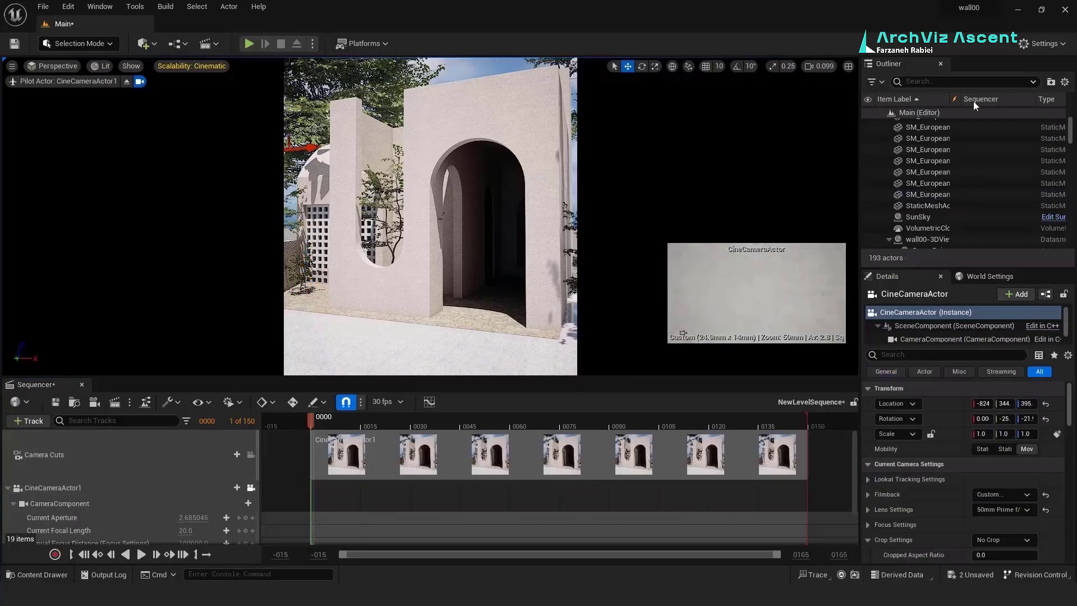
{"action": "scroll", "coordinate": [964, 168], "scroll_direction": "up", "scroll_amount": 5}
{"action": "left_click", "coordinate": [928, 135]}
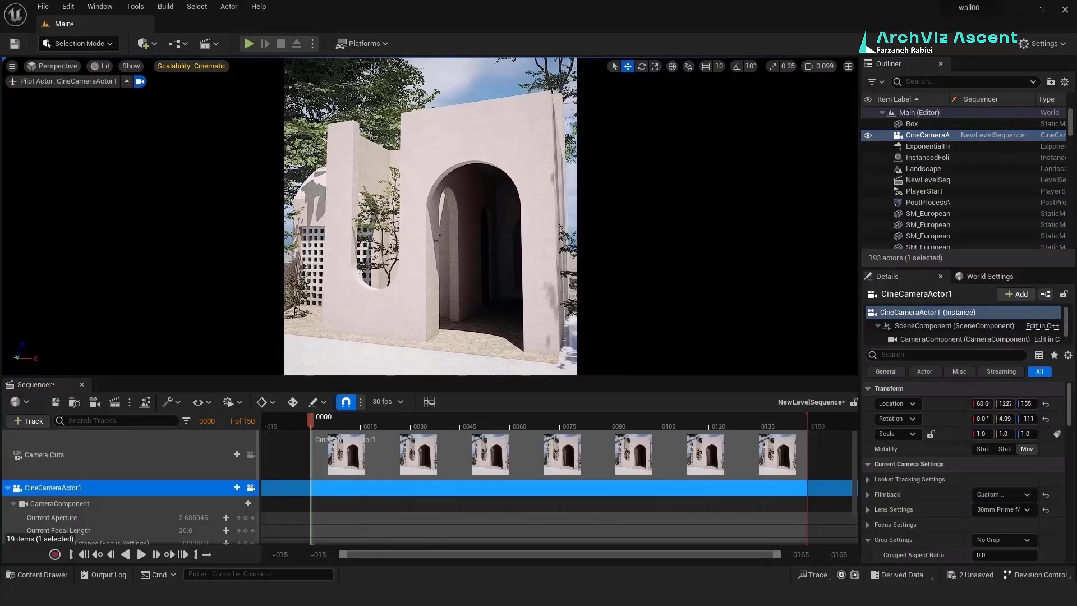
Step: Reframe the camera's shot on the arched front wall
{"action": "left_click", "coordinate": [414, 246]}
{"action": "left_click_drag", "start_coordinate": [414, 246], "coordinate": [404, 210], "text": "alt"}
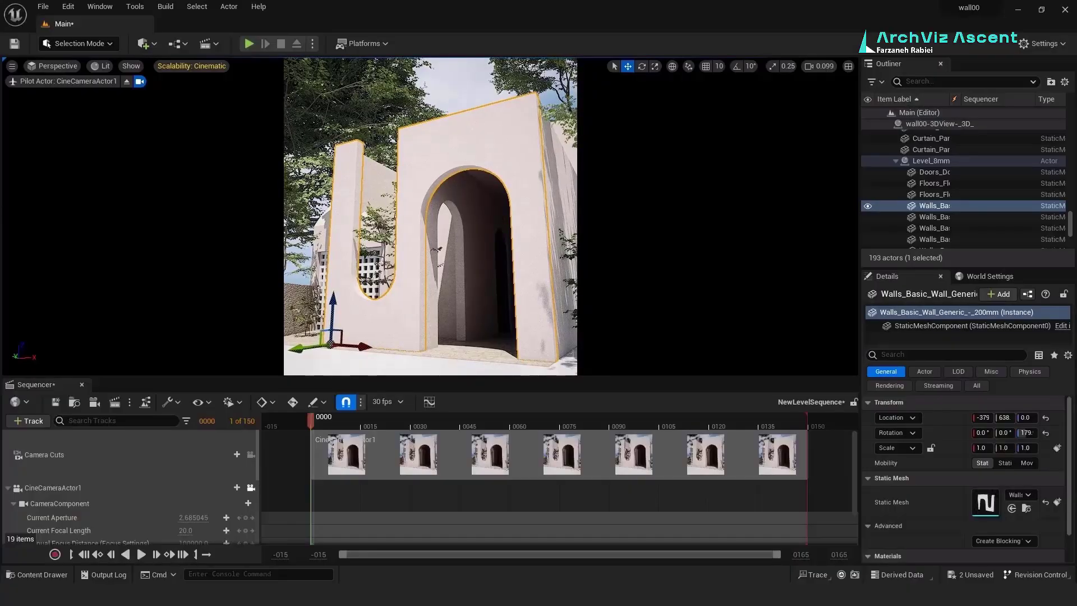
{"action": "right_click_drag", "start_coordinate": [413, 224], "coordinate": [401, 227]}
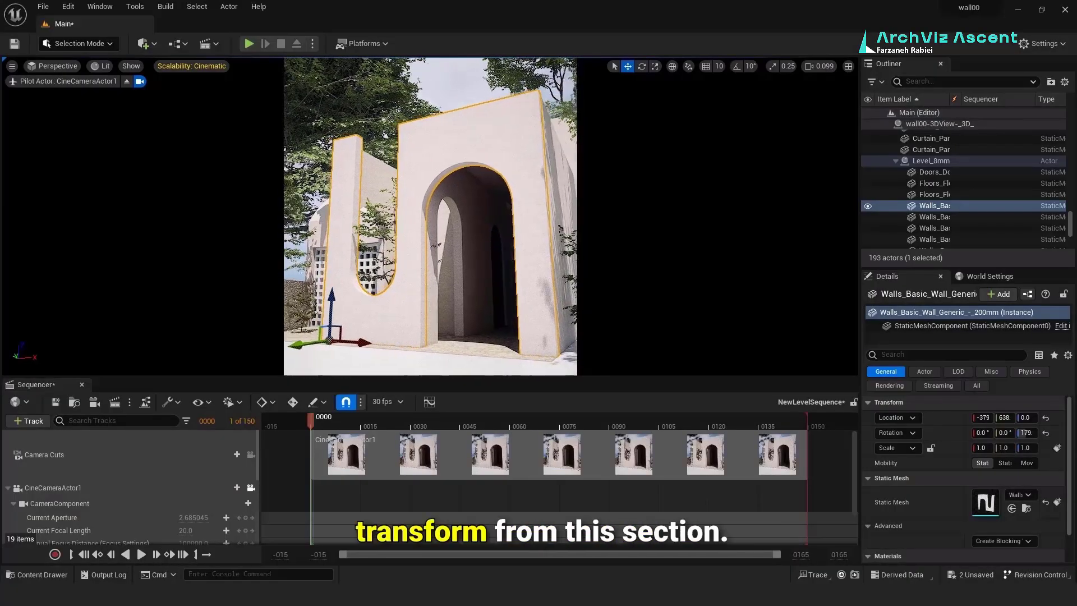
{"action": "key", "text": "a"}
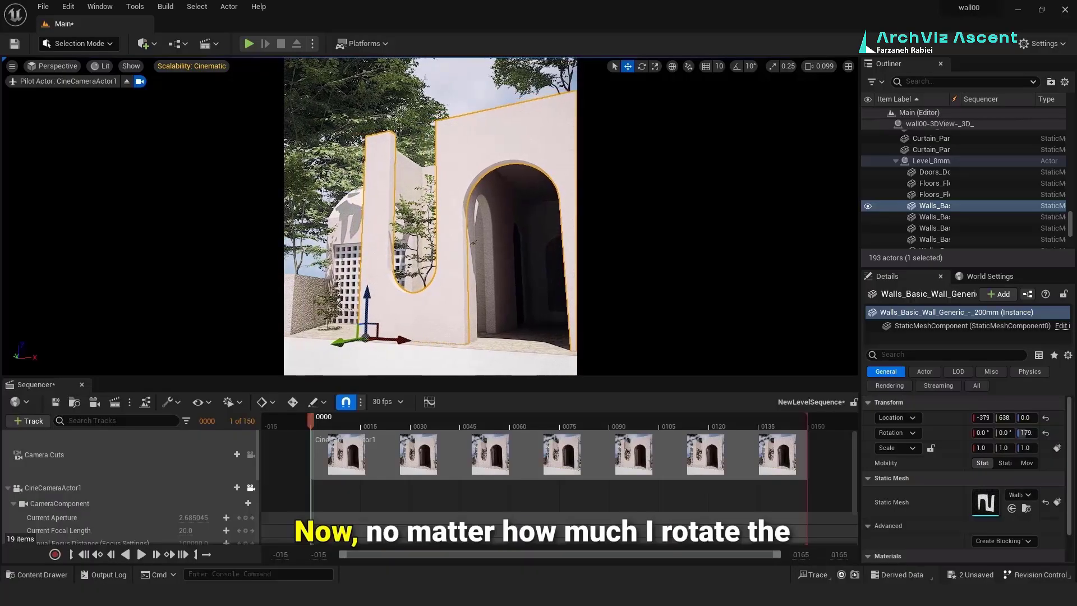
{"action": "mouse_move", "coordinate": [414, 225]}
{"action": "right_mouse_down"}
{"action": "mouse_move", "coordinate": [401, 212]}
{"action": "mouse_move", "coordinate": [413, 233]}
{"action": "right_mouse_up"}
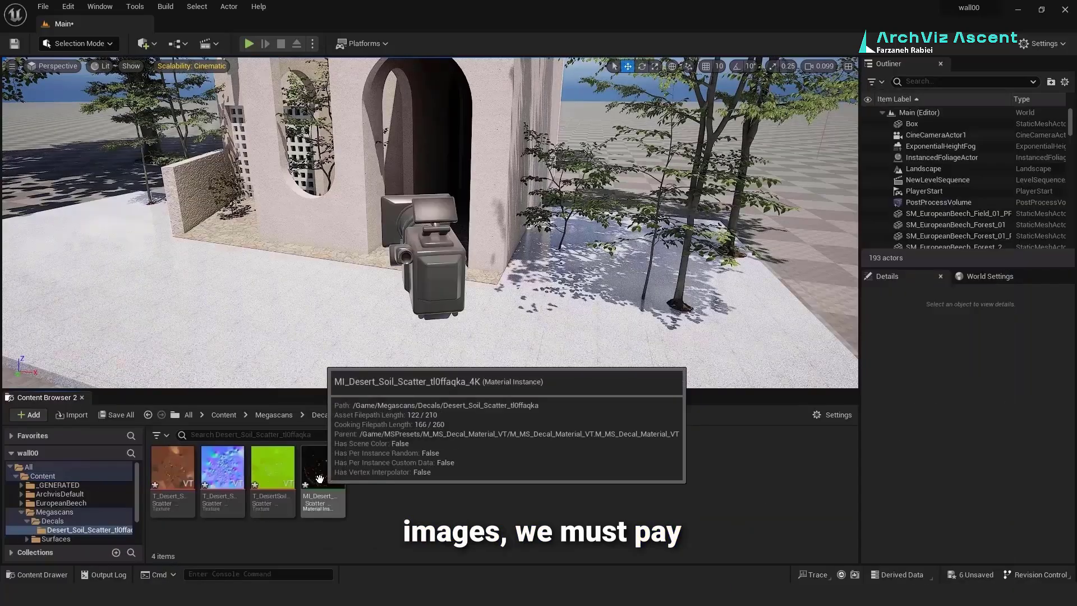
Step: Place the MI_Desert_Soil_Scatter decal on the paved floor beside the building
{"action": "left_click_drag", "start_coordinate": [386, 361], "coordinate": [224, 287]}
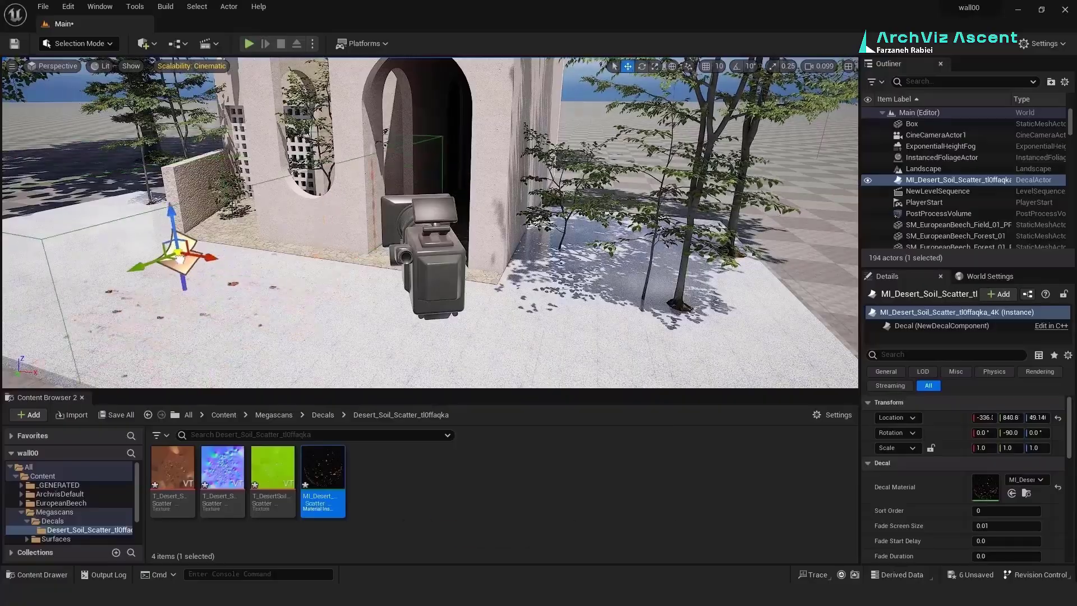
{"action": "key", "text": "f"}
{"action": "key", "text": "s"}
{"action": "right_click_drag", "start_coordinate": [401, 235], "coordinate": [412, 213]}
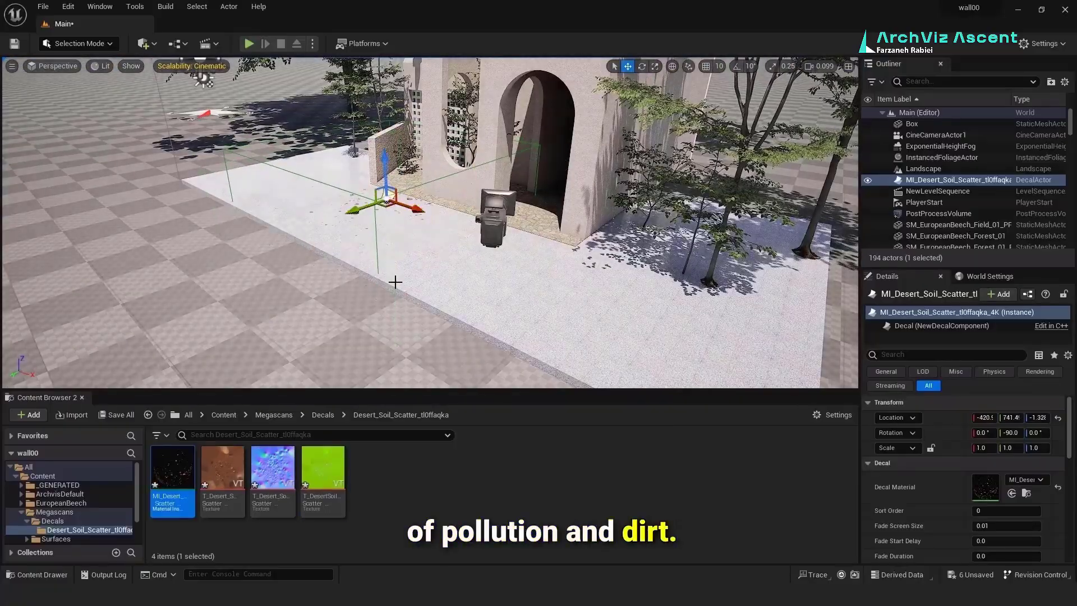
{"action": "left_click_drag", "start_coordinate": [387, 205], "coordinate": [395, 203]}
{"action": "scroll", "coordinate": [393, 202], "scroll_direction": "up", "scroll_amount": 3}
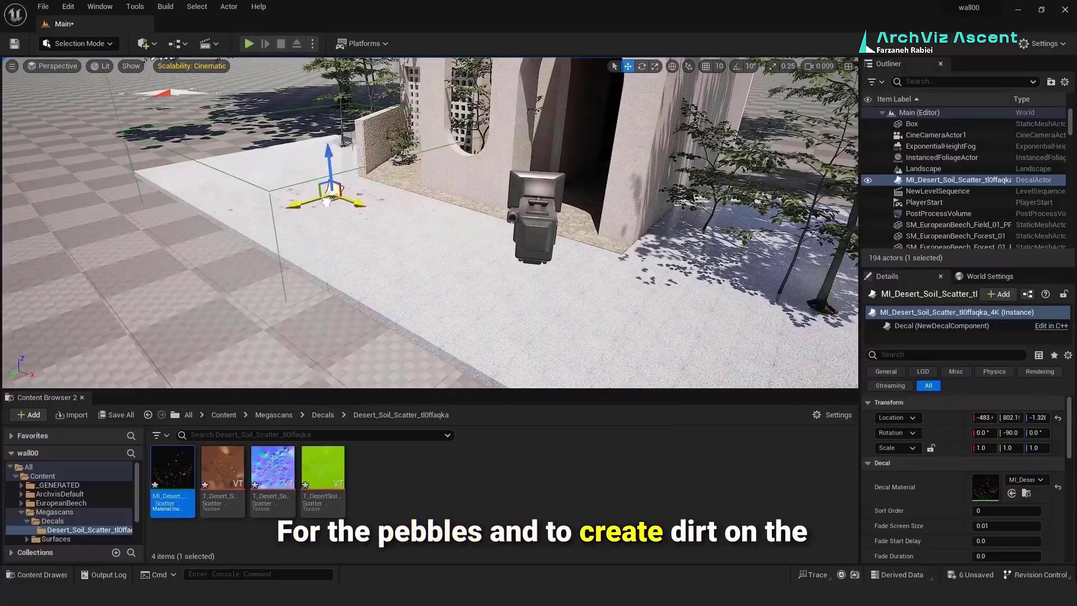
{"action": "right_click_drag", "start_coordinate": [396, 285], "coordinate": [393, 243]}
{"action": "scroll", "coordinate": [393, 280], "scroll_direction": "down", "scroll_amount": 3}
Step: Shrink the soil decal and select the landscape ground
{"action": "key", "text": "r"}
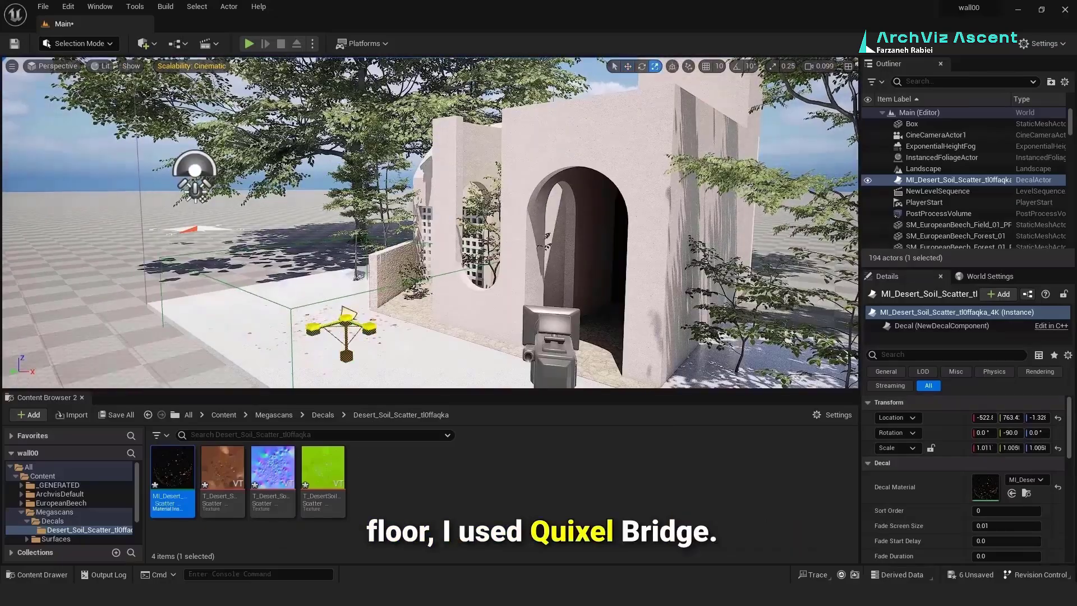
{"action": "left_click_drag", "start_coordinate": [347, 320], "coordinate": [355, 273]}
{"action": "key", "text": "w"}
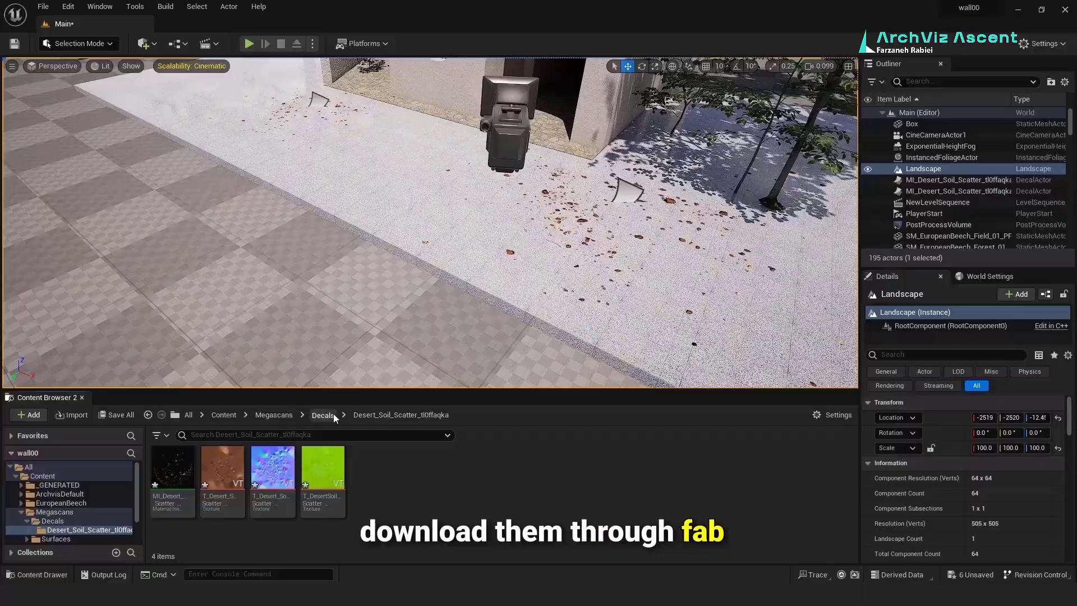
{"action": "left_click", "coordinate": [323, 414]}
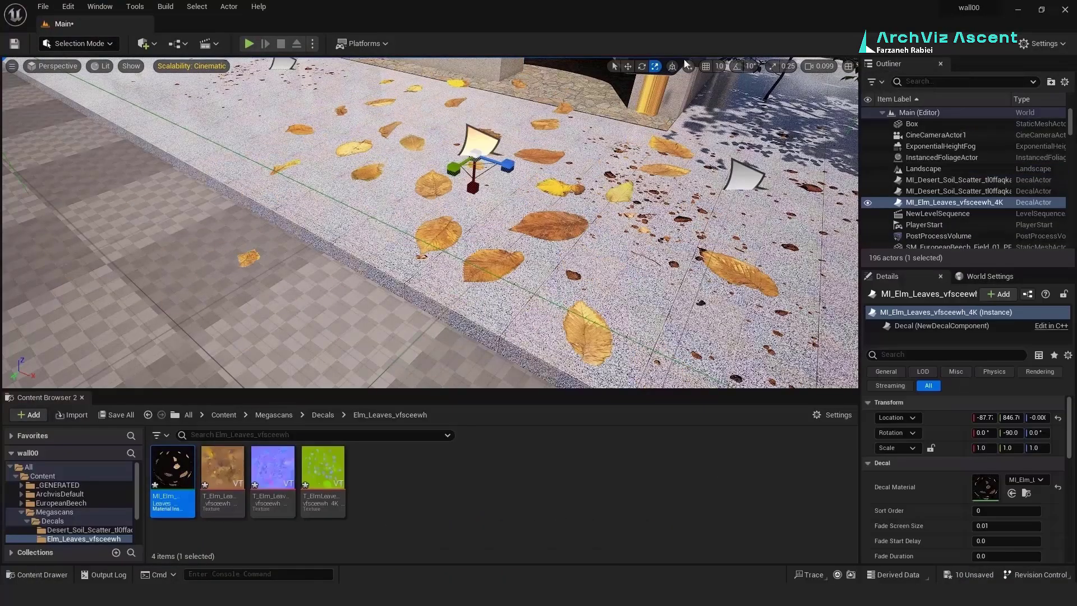
Step: Shrink the Elm Leaves decal and slide it into place on the floor
{"action": "left_click_drag", "start_coordinate": [475, 156], "coordinate": [453, 168]}
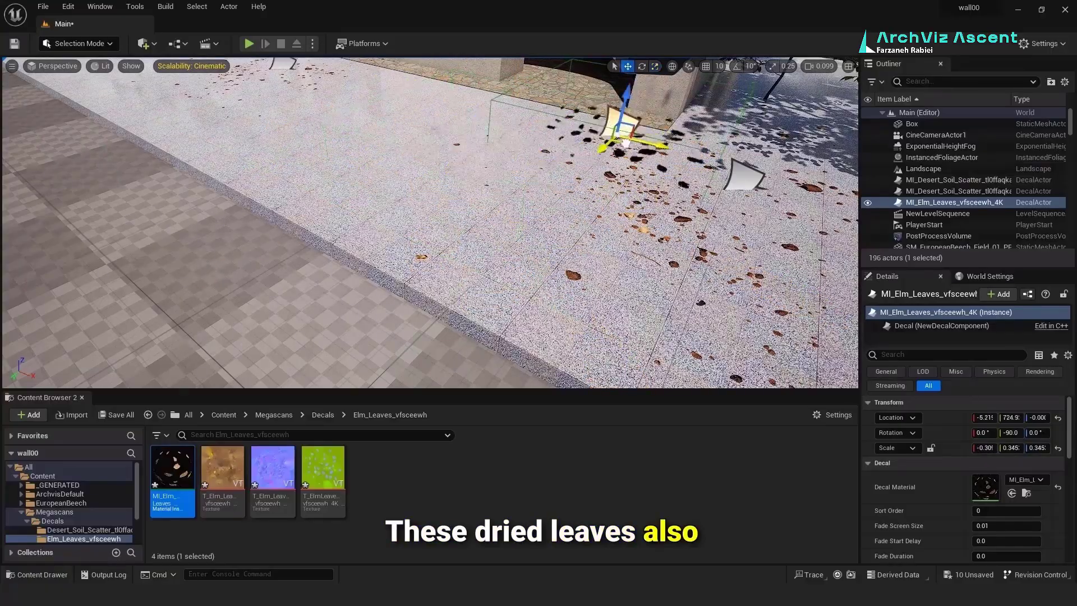
{"action": "left_click_drag", "start_coordinate": [625, 143], "coordinate": [616, 146]}
{"action": "right_click_drag", "start_coordinate": [616, 147], "coordinate": [538, 191]}
{"action": "left_click", "coordinate": [654, 66]}
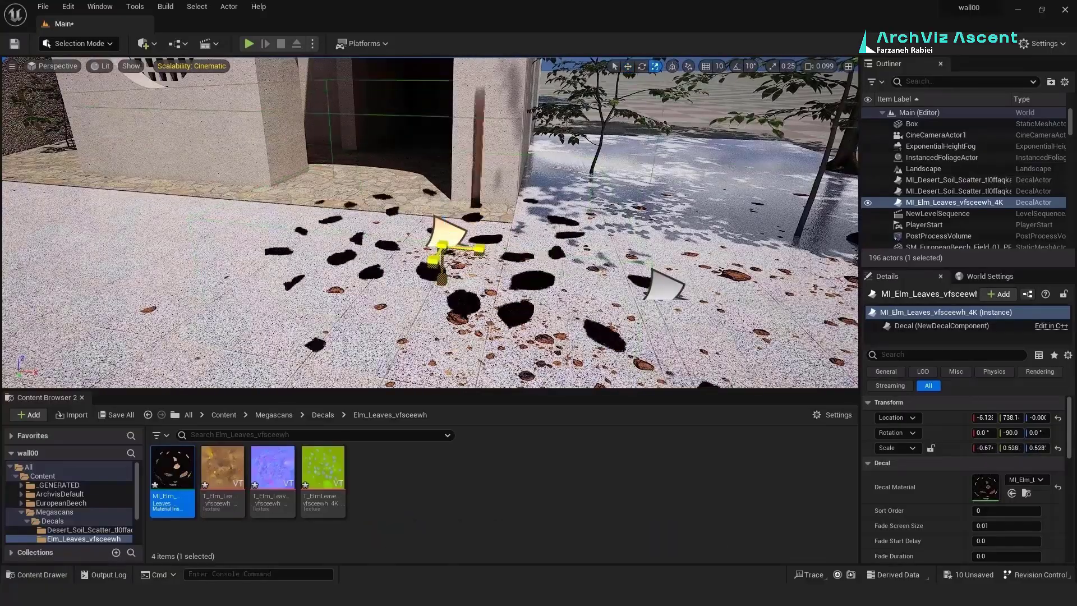
{"action": "mouse_move", "coordinate": [443, 246]}
{"action": "left_mouse_down"}
{"action": "mouse_move", "coordinate": [429, 255]}
{"action": "mouse_move", "coordinate": [269, 192]}
{"action": "mouse_move", "coordinate": [274, 183]}
{"action": "mouse_move", "coordinate": [452, 227]}
{"action": "left_mouse_up"}
{"action": "left_click", "coordinate": [628, 67]}
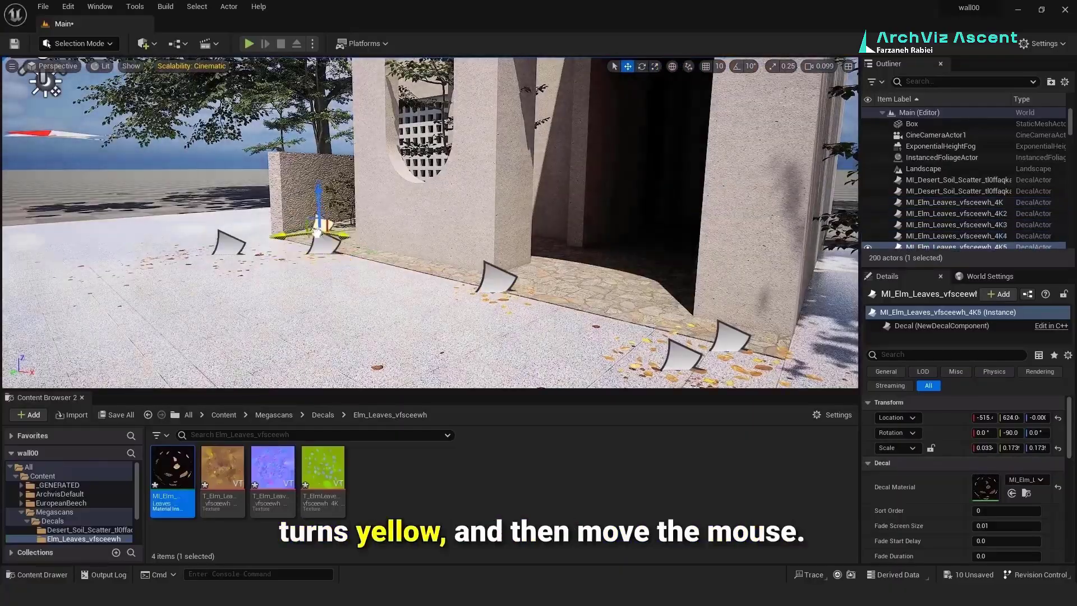
Step: Select the Floors_Floor_Generic_30 slab and bring the view close to the arched entrance
{"action": "left_click", "coordinate": [304, 304]}
{"action": "right_click_drag", "start_coordinate": [305, 304], "coordinate": [339, 303]}
{"action": "left_click", "coordinate": [432, 284]}
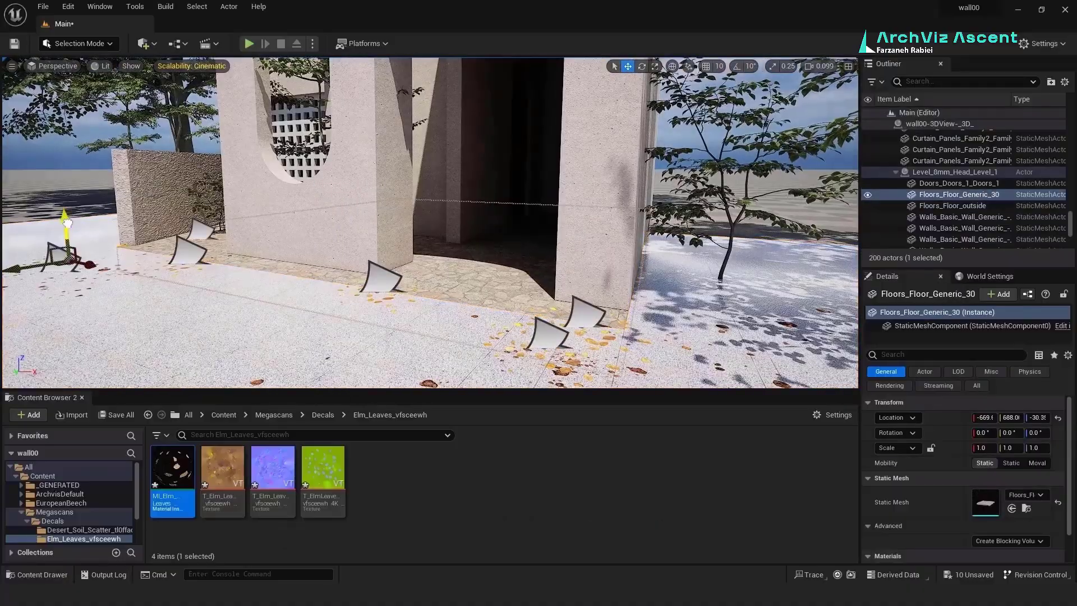
{"action": "right_click_drag", "start_coordinate": [62, 220], "coordinate": [211, 281]}
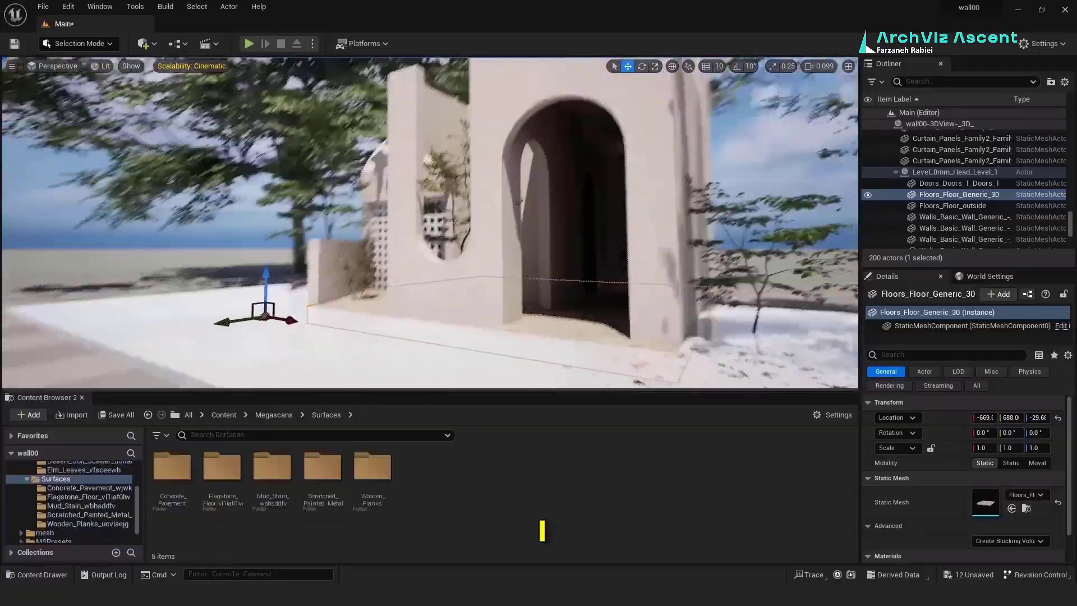
{"action": "right_click_drag", "start_coordinate": [522, 309], "coordinate": [554, 309]}
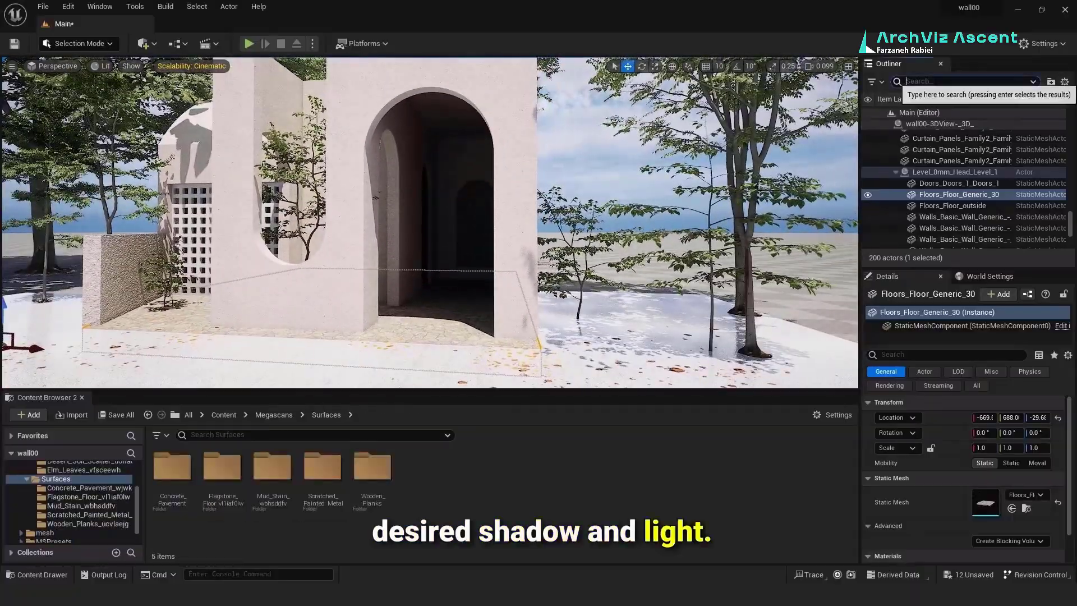
Step: Filter the Outliner for 'sun' and select the SunSky actor
{"action": "left_click", "coordinate": [936, 82]}
{"action": "type", "text": "sun"}
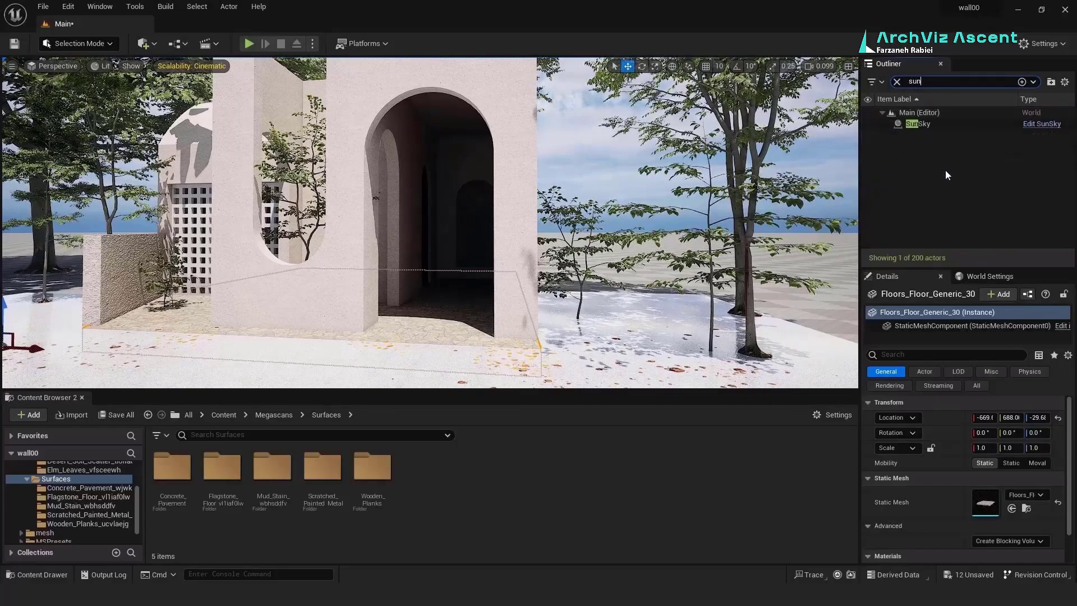
{"action": "left_click", "coordinate": [919, 124]}
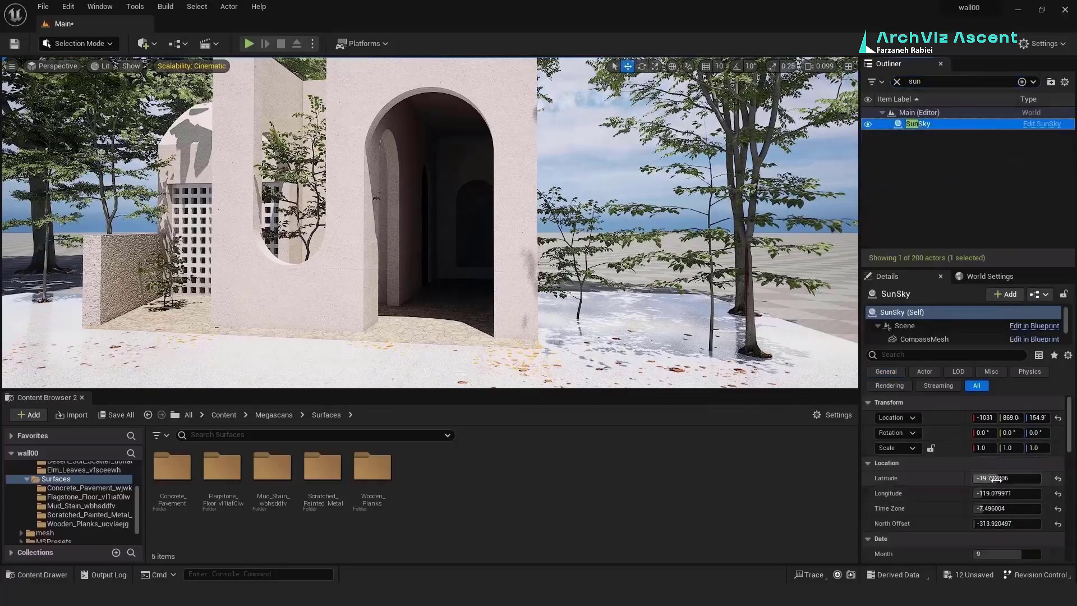
Step: Adjust SunSky latitude and solar time, ending at day 12 and solar time 13.216
{"action": "mouse_move", "coordinate": [990, 478]}
{"action": "left_mouse_down"}
{"action": "mouse_move", "coordinate": [976, 508]}
{"action": "mouse_move", "coordinate": [998, 480]}
{"action": "left_mouse_up"}
{"action": "scroll", "coordinate": [978, 516], "scroll_direction": "down", "scroll_amount": 5}
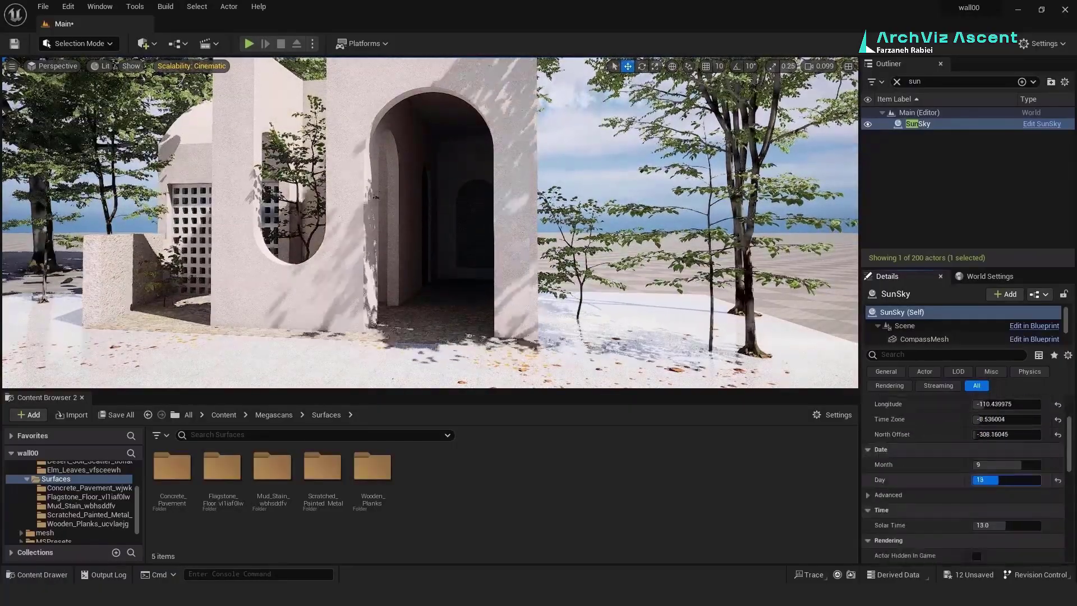
{"action": "left_click_drag", "start_coordinate": [1005, 525], "coordinate": [1002, 524]}
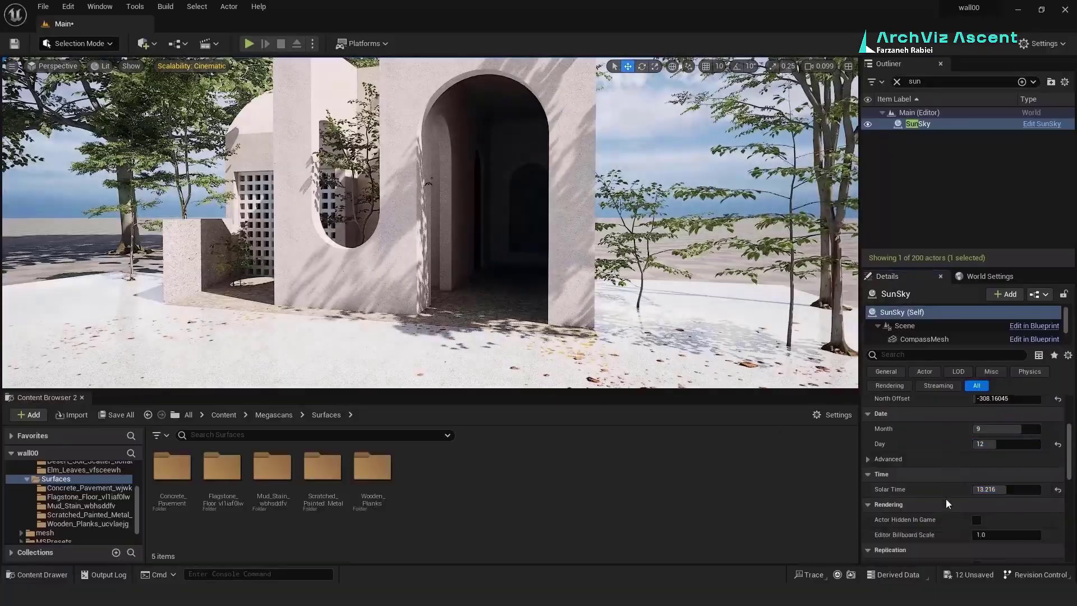
{"action": "scroll", "coordinate": [946, 502], "scroll_direction": "down", "scroll_amount": 10}
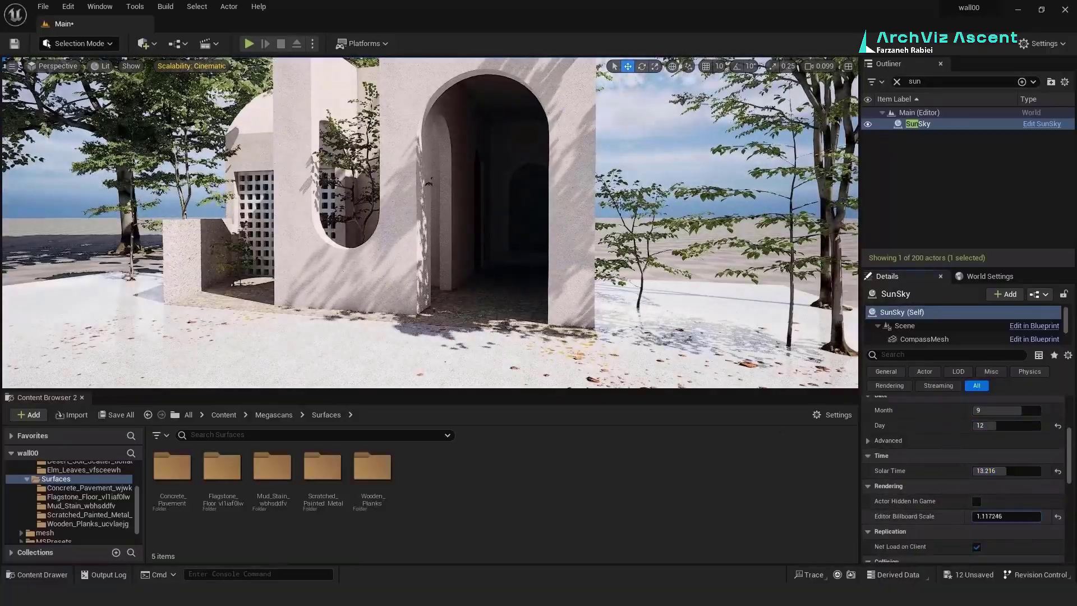
{"action": "scroll", "coordinate": [948, 509], "scroll_direction": "up", "scroll_amount": 9}
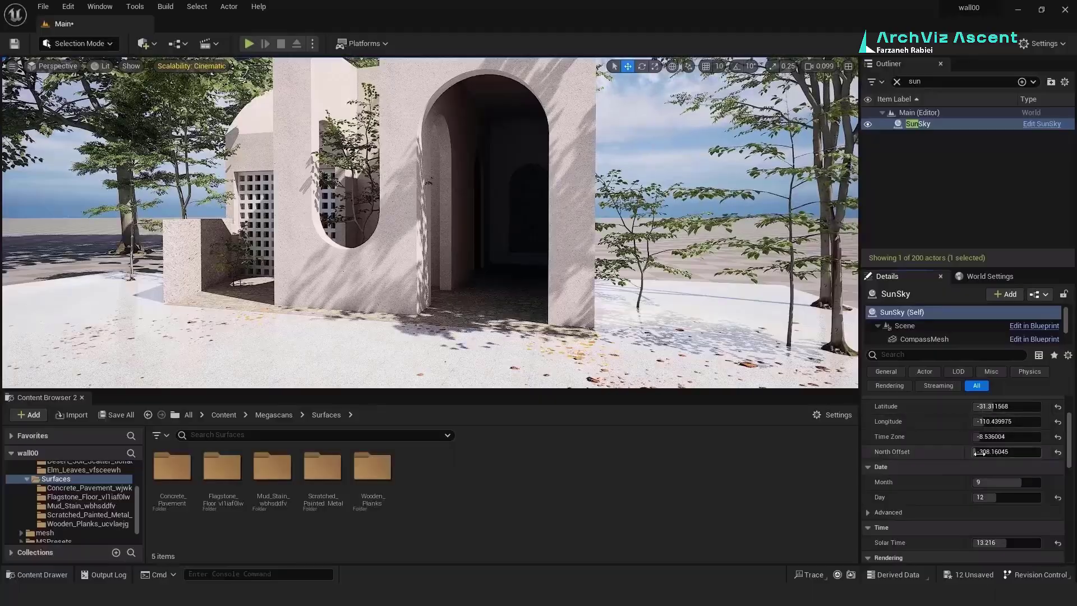
{"action": "mouse_move", "coordinate": [977, 452]}
{"action": "left_mouse_down"}
{"action": "mouse_move", "coordinate": [1010, 451]}
{"action": "mouse_move", "coordinate": [979, 452]}
{"action": "left_mouse_up"}
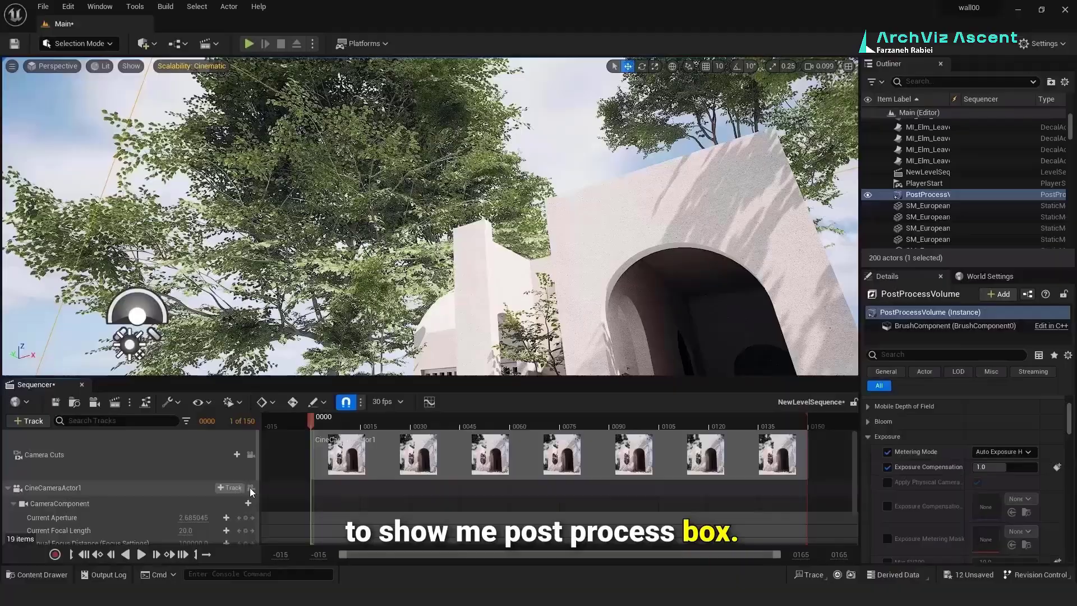
Step: Pilot CineCameraActor1 and enable Exposure Compensation in its exposure settings
{"action": "left_click", "coordinate": [250, 486]}
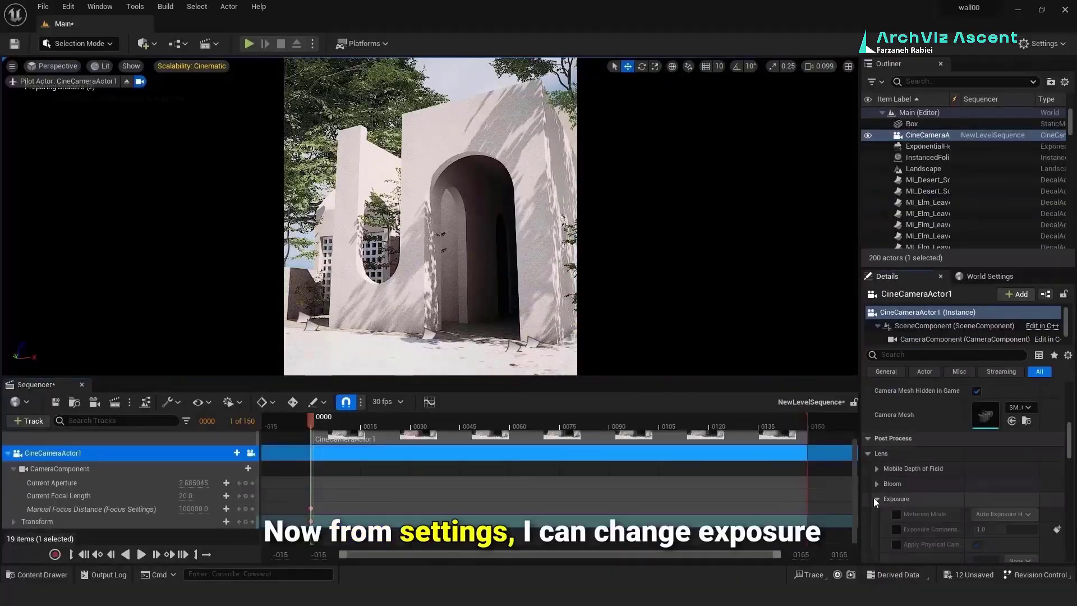
{"action": "left_click", "coordinate": [995, 515]}
{"action": "left_click", "coordinate": [896, 529]}
{"action": "scroll", "coordinate": [934, 484], "scroll_direction": "down", "scroll_amount": 3}
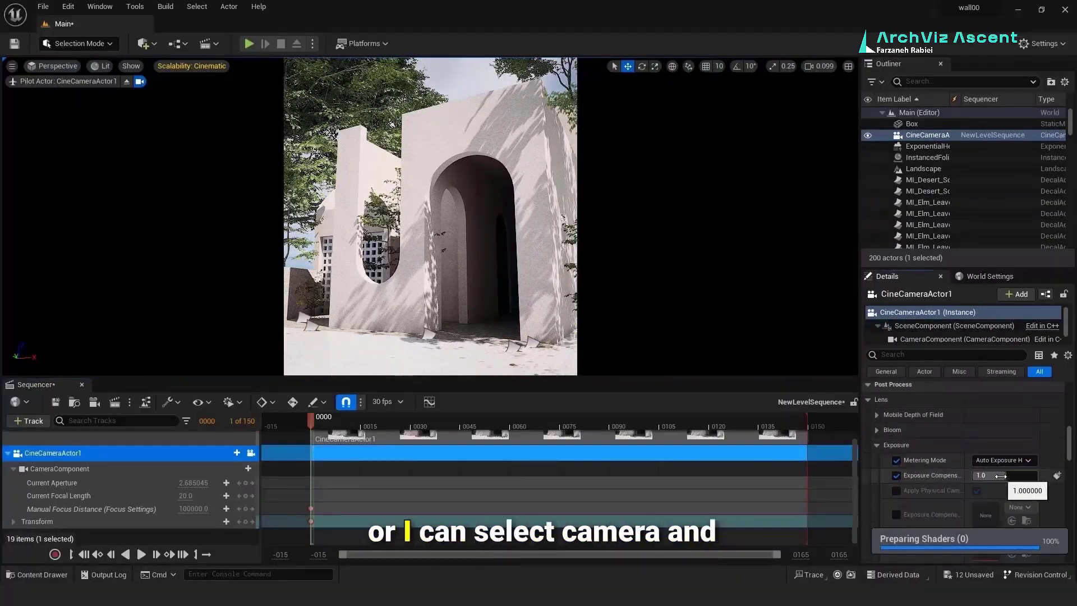
{"action": "left_click_drag", "start_coordinate": [1000, 475], "coordinate": [918, 480]}
Step: Set exposure metering to Manual with compensation around -2.78
{"action": "left_click", "coordinate": [985, 461]}
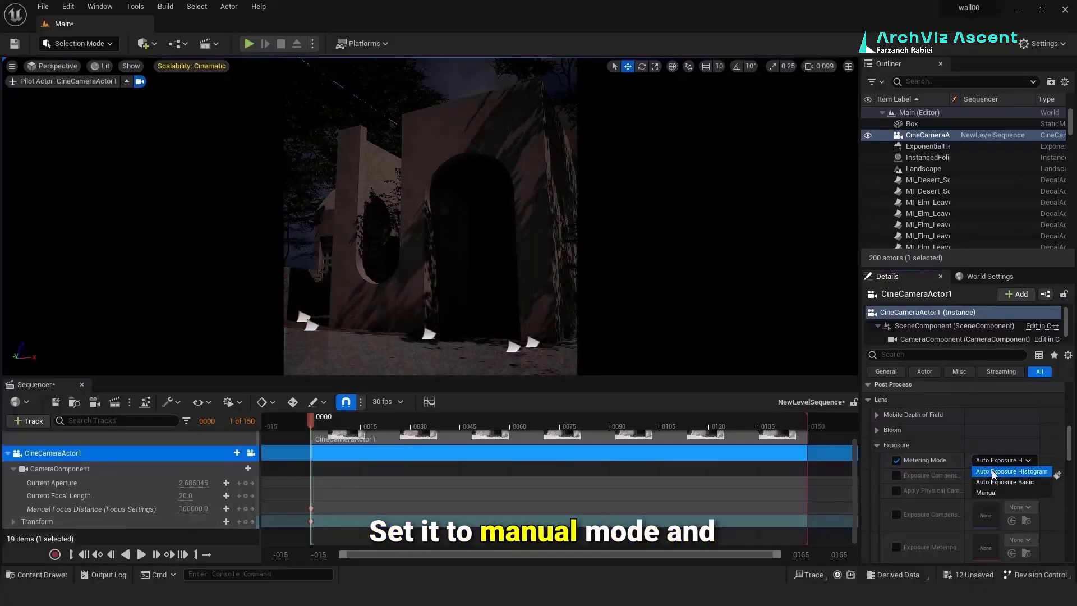
{"action": "left_click", "coordinate": [982, 496]}
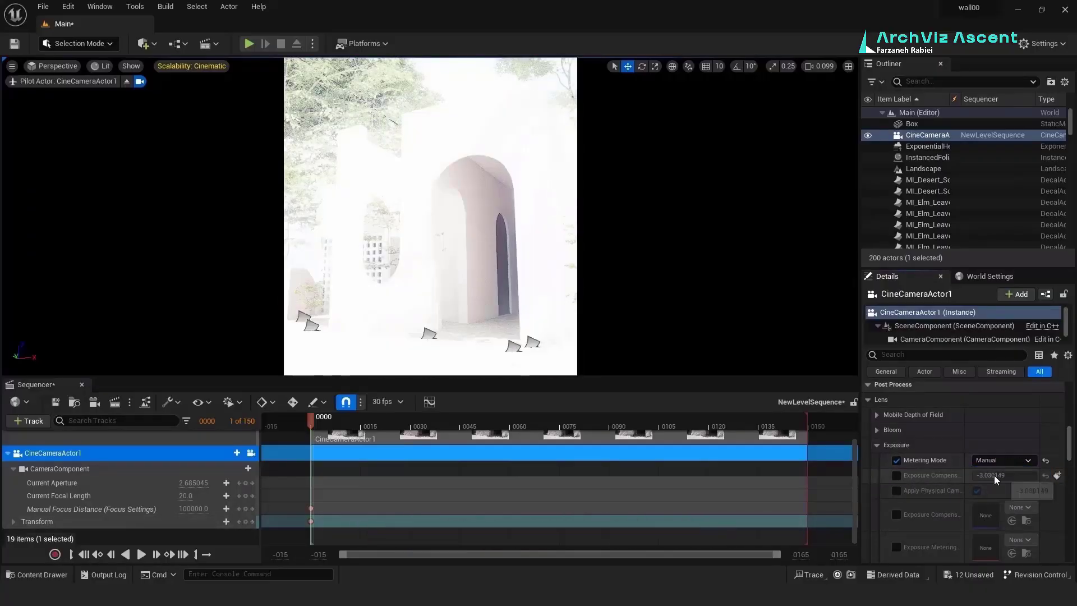
{"action": "left_click", "coordinate": [896, 475]}
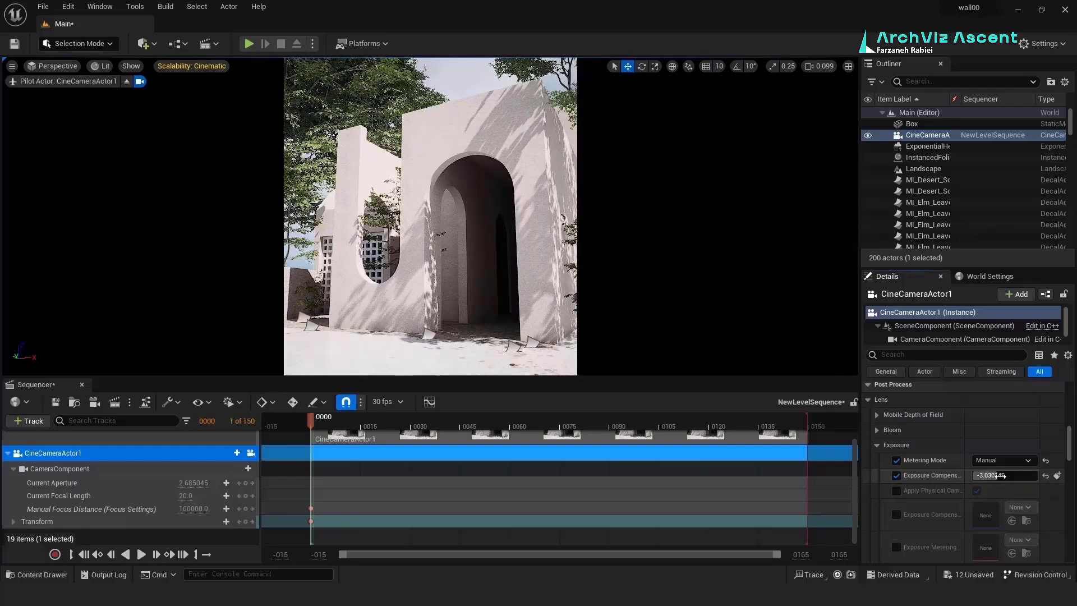
{"action": "left_click_drag", "start_coordinate": [996, 475], "coordinate": [991, 475]}
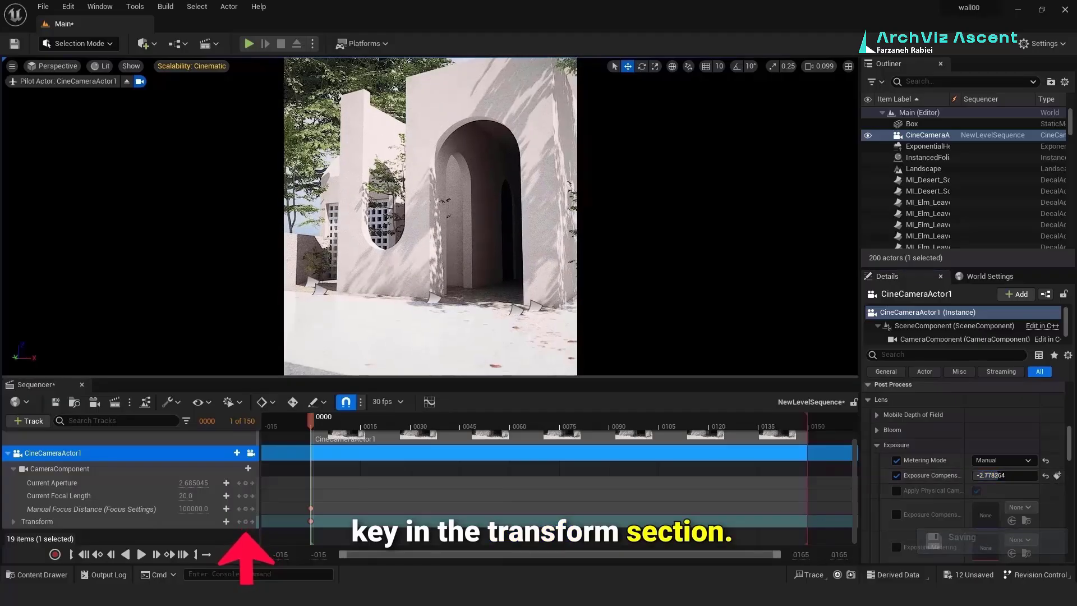
{"action": "mouse_move", "coordinate": [430, 217]}
{"action": "middle_mouse_down"}
{"action": "mouse_move", "coordinate": [431, 192]}
{"action": "mouse_move", "coordinate": [431, 235]}
{"action": "middle_mouse_up"}
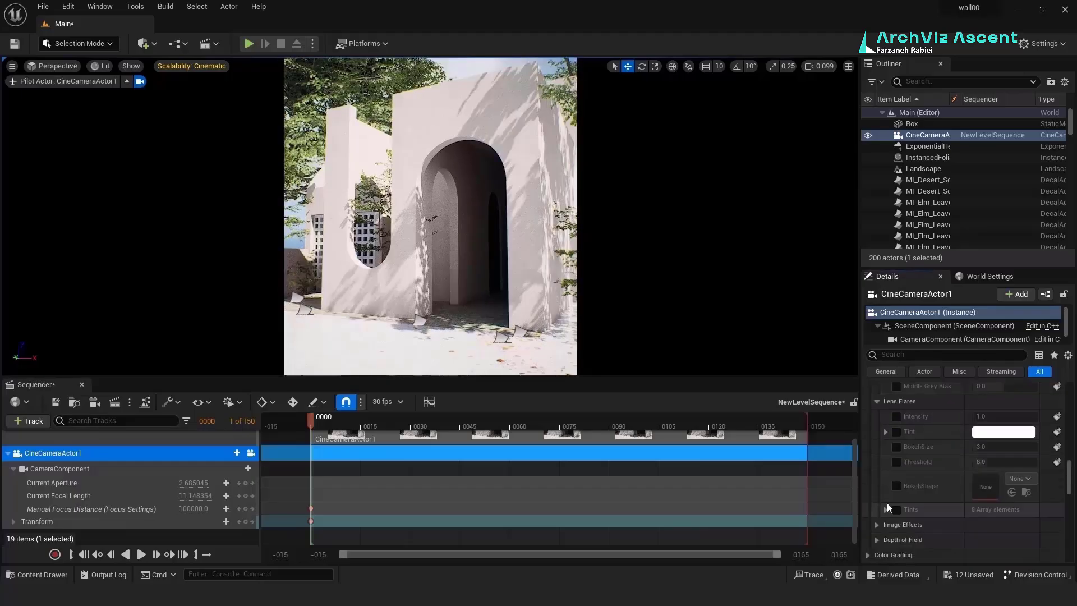
Step: Enable Vignette Intensity under Image Effects and settle it at about 0.78
{"action": "scroll", "coordinate": [887, 502], "scroll_direction": "down", "scroll_amount": 2}
{"action": "left_click", "coordinate": [876, 490]}
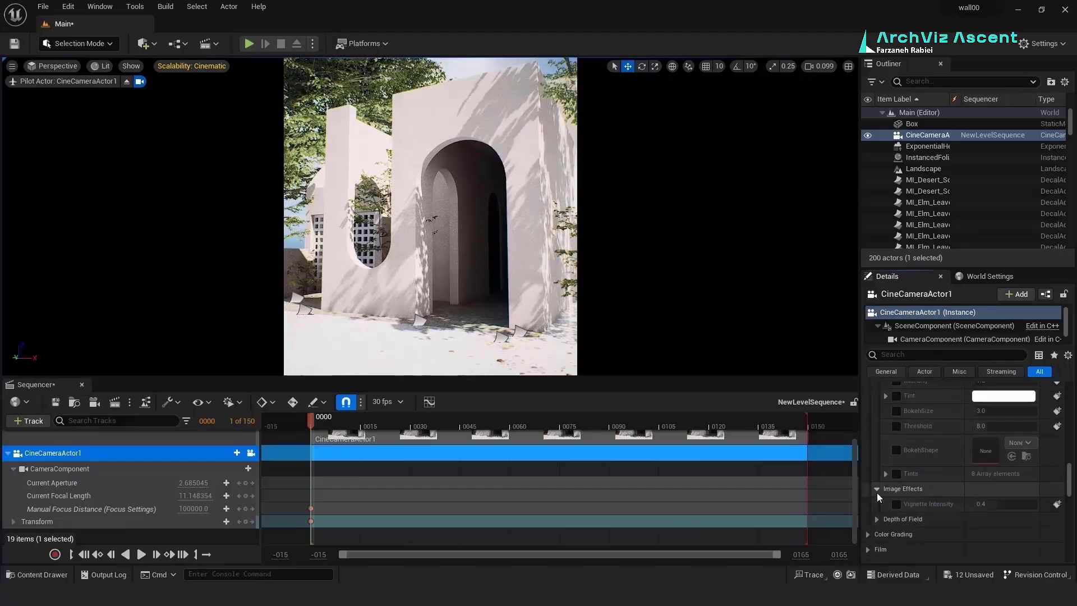
{"action": "left_click", "coordinate": [897, 506]}
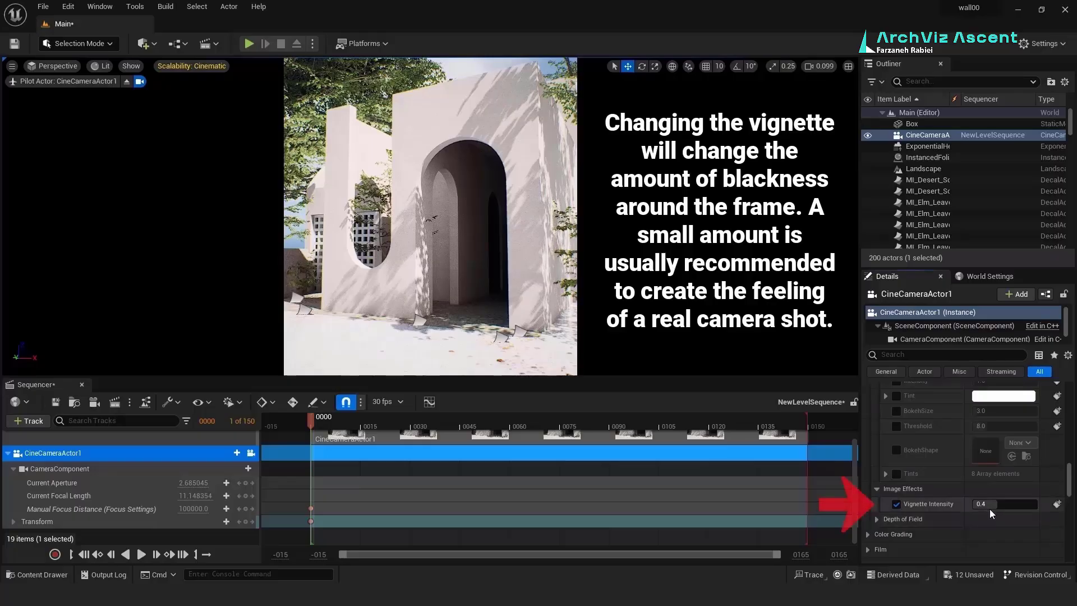
{"action": "left_click_drag", "start_coordinate": [998, 503], "coordinate": [971, 540]}
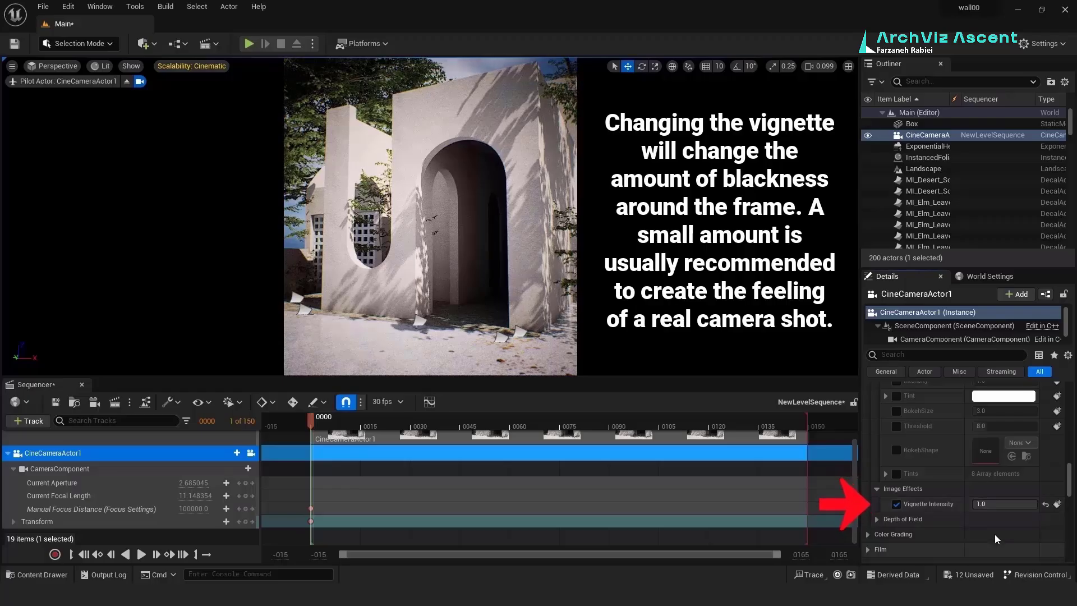
{"action": "mouse_move", "coordinate": [1033, 505]}
{"action": "left_mouse_down"}
{"action": "mouse_move", "coordinate": [1006, 505]}
{"action": "mouse_move", "coordinate": [1022, 504]}
{"action": "left_mouse_up"}
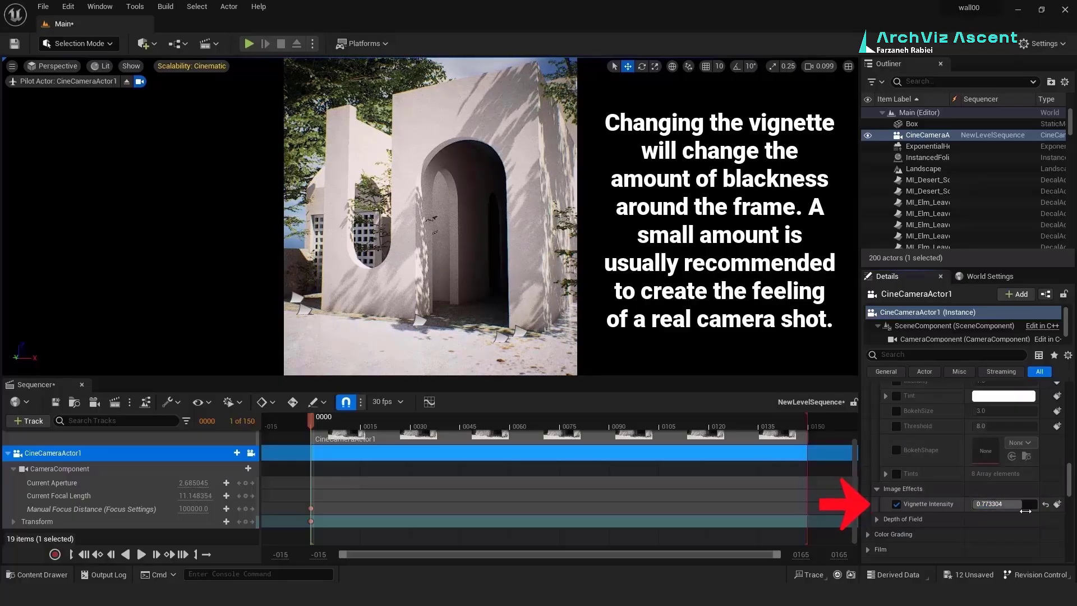
{"action": "mouse_move", "coordinate": [1024, 504]}
{"action": "left_mouse_down"}
{"action": "mouse_move", "coordinate": [998, 504]}
{"action": "mouse_move", "coordinate": [1026, 503]}
{"action": "left_mouse_up"}
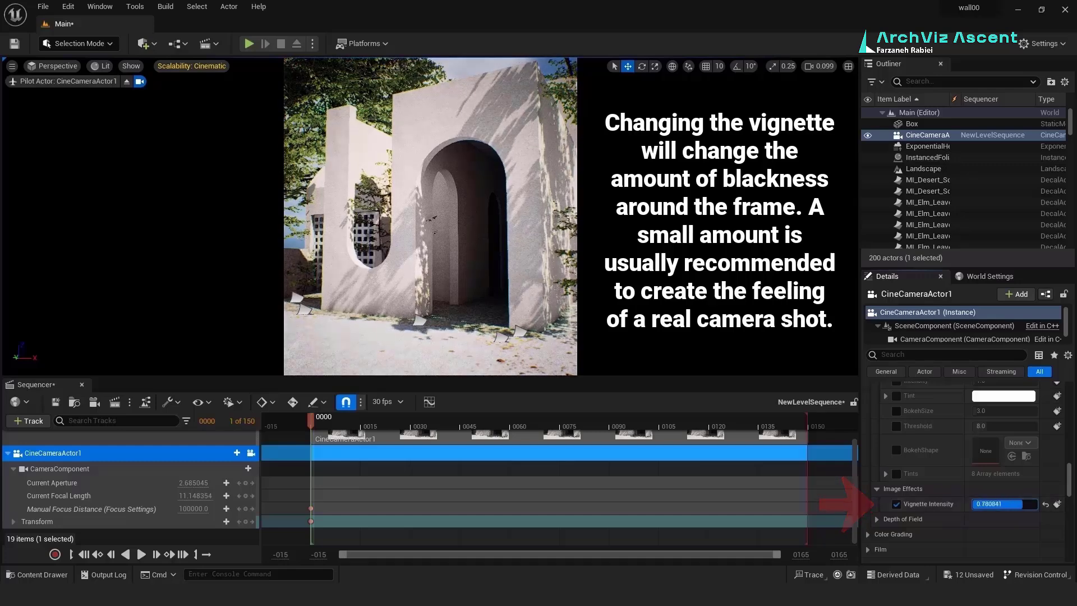
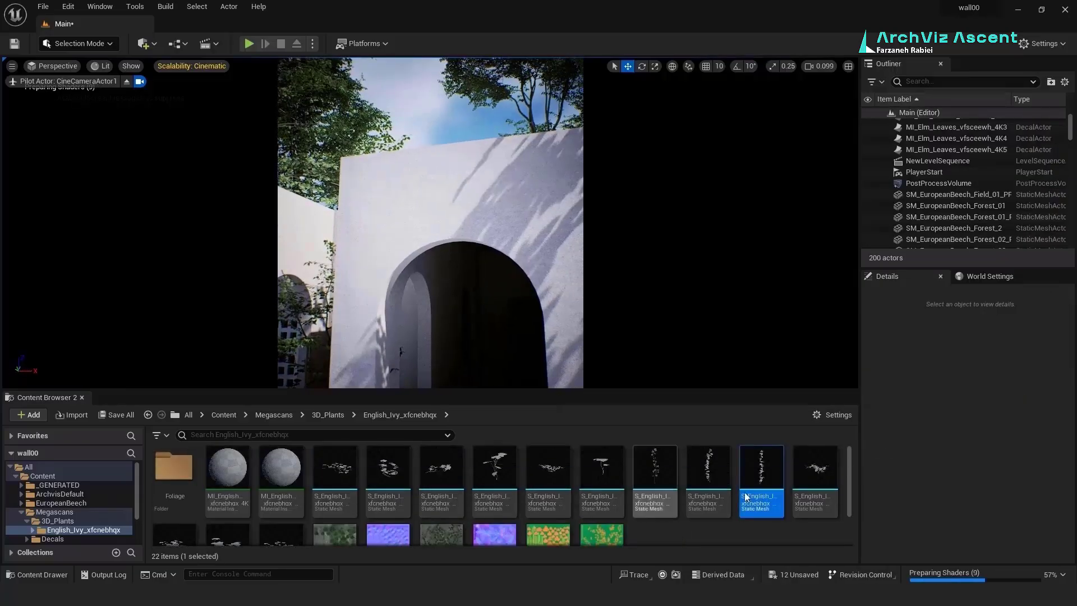
Step: Place two more ivy variants on the wall and scale the Var5 ivy up to about 1.25
{"action": "left_click", "coordinate": [347, 216]}
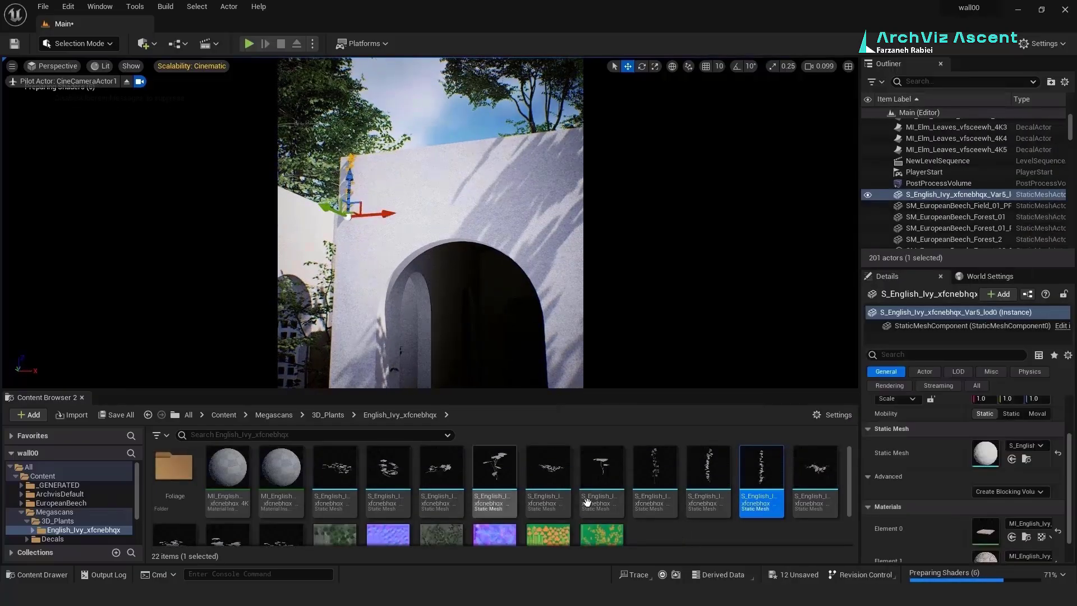
{"action": "left_click_drag", "start_coordinate": [677, 455], "coordinate": [357, 215]}
{"action": "mouse_move", "coordinate": [653, 488]}
{"action": "left_mouse_down"}
{"action": "mouse_move", "coordinate": [364, 199]}
{"action": "mouse_move", "coordinate": [647, 485]}
{"action": "left_mouse_up"}
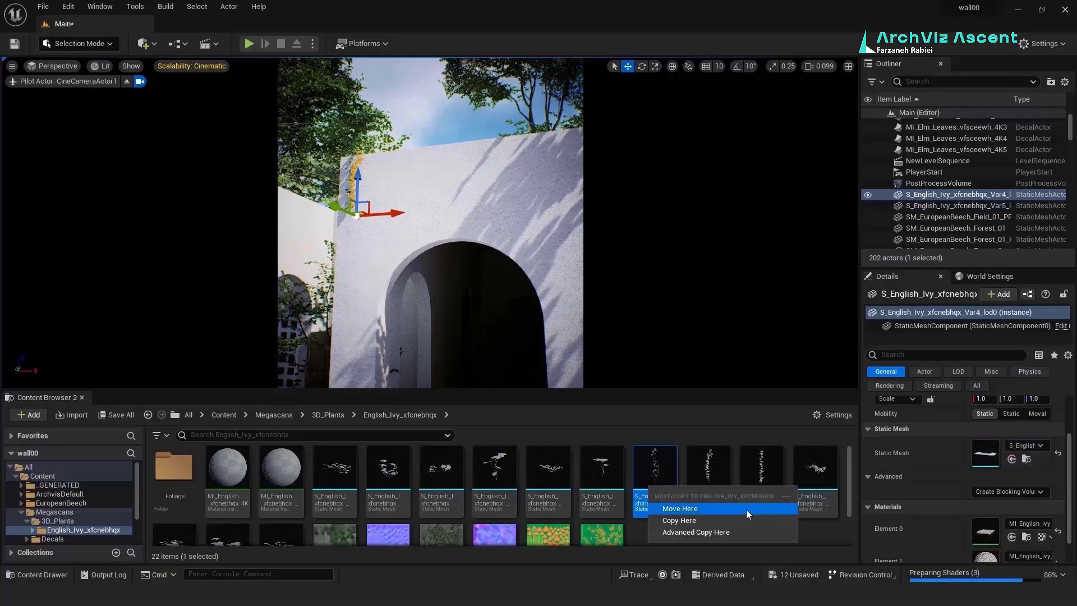
{"action": "left_click", "coordinate": [655, 66]}
{"action": "left_click", "coordinate": [349, 193]}
{"action": "left_click_drag", "start_coordinate": [347, 215], "coordinate": [359, 203]}
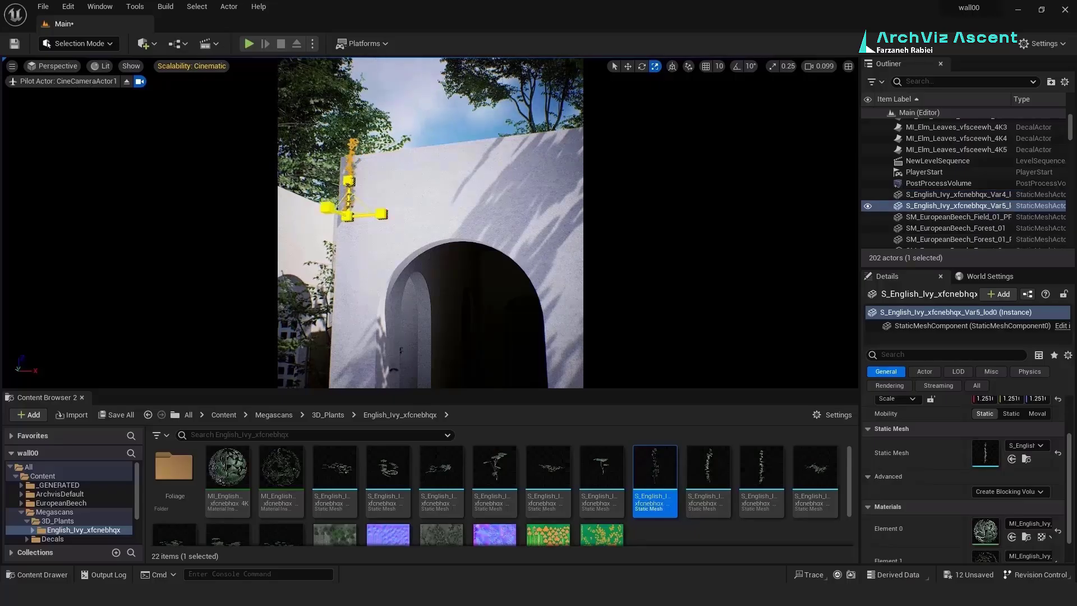
Step: Add another ivy variant and fit it into the wall corner beside the Var4 and Var5 ivy
{"action": "left_click", "coordinate": [401, 196]}
{"action": "right_click_drag", "start_coordinate": [401, 196], "coordinate": [336, 189]}
{"action": "left_click", "coordinate": [339, 224]}
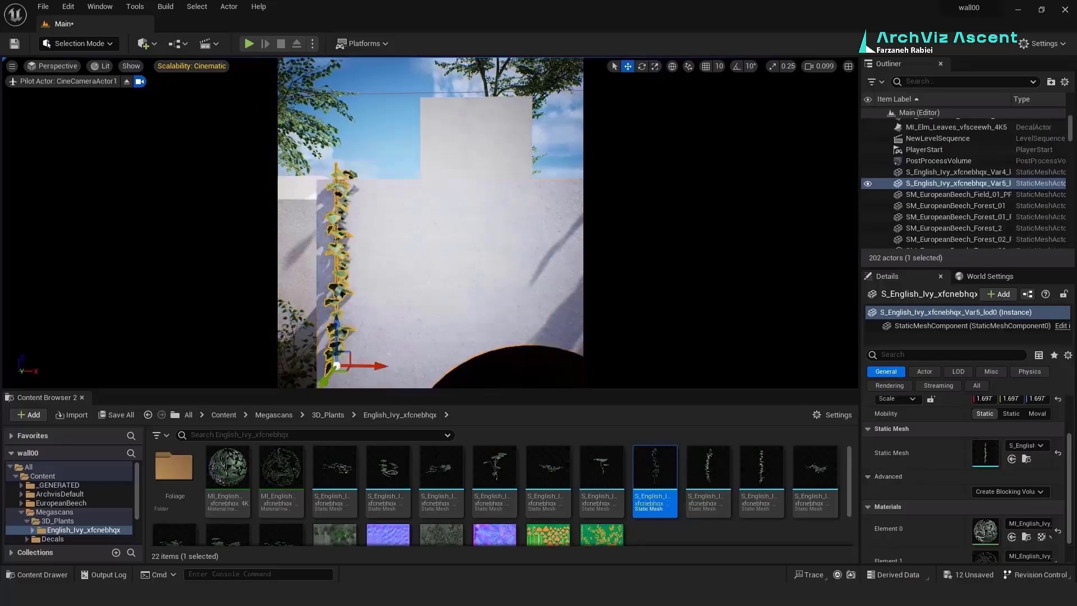
{"action": "left_click", "coordinate": [346, 224]}
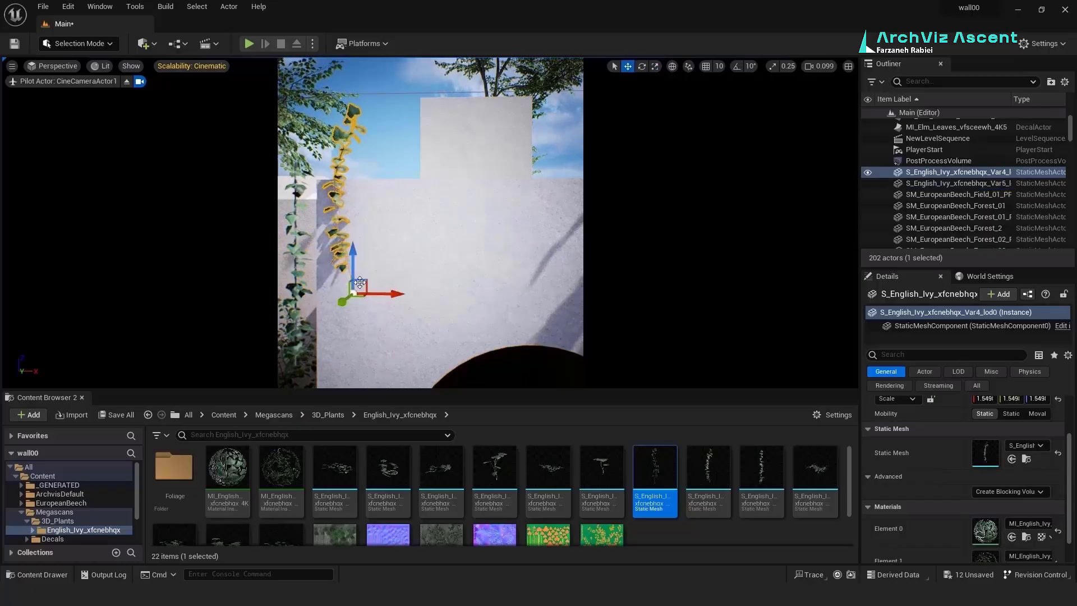
{"action": "left_click", "coordinate": [330, 359]}
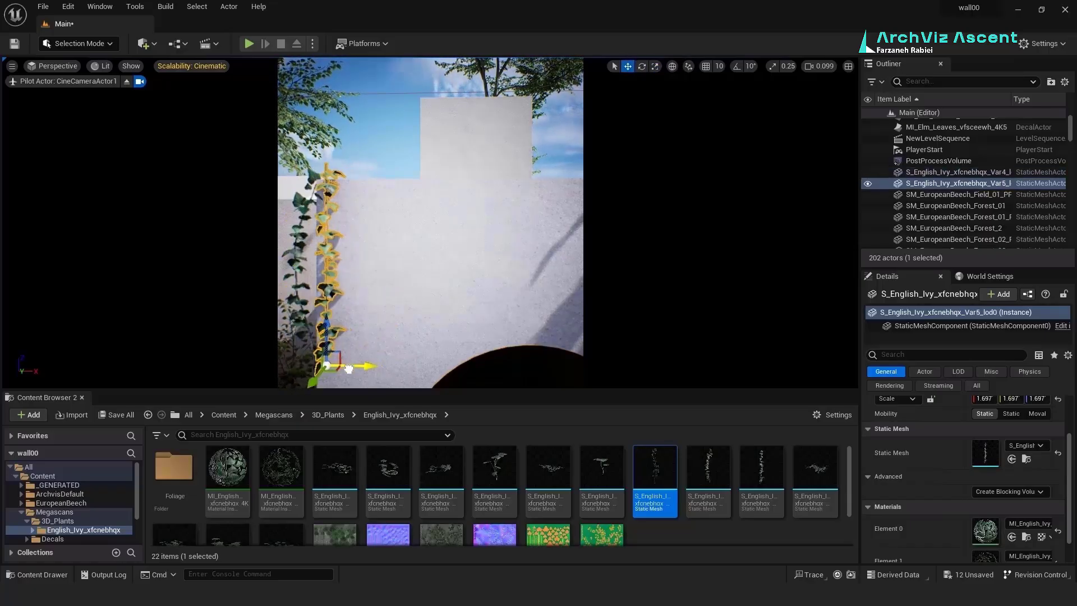
{"action": "left_click_drag", "start_coordinate": [800, 474], "coordinate": [393, 177]}
{"action": "right_click_drag", "start_coordinate": [393, 178], "coordinate": [412, 238]}
{"action": "left_click_drag", "start_coordinate": [442, 117], "coordinate": [407, 325]}
{"action": "right_click_drag", "start_coordinate": [407, 325], "coordinate": [461, 316]}
Step: Drop the Var10, Var12, Var3 and other ivy variants along the top of the wall
{"action": "left_click_drag", "start_coordinate": [336, 475], "coordinate": [441, 297]}
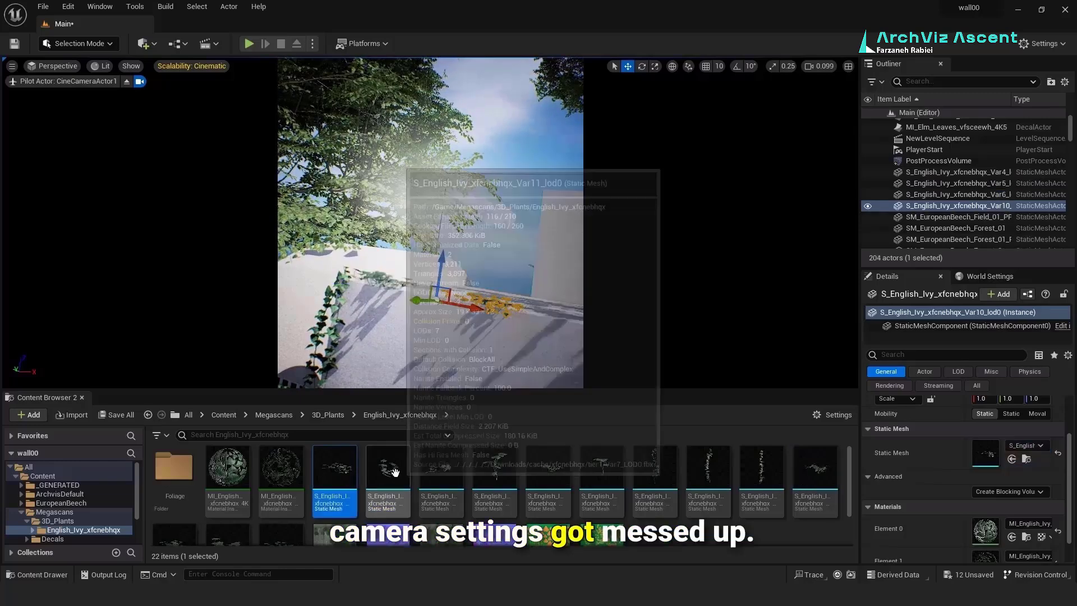
{"action": "left_click_drag", "start_coordinate": [440, 475], "coordinate": [392, 291]}
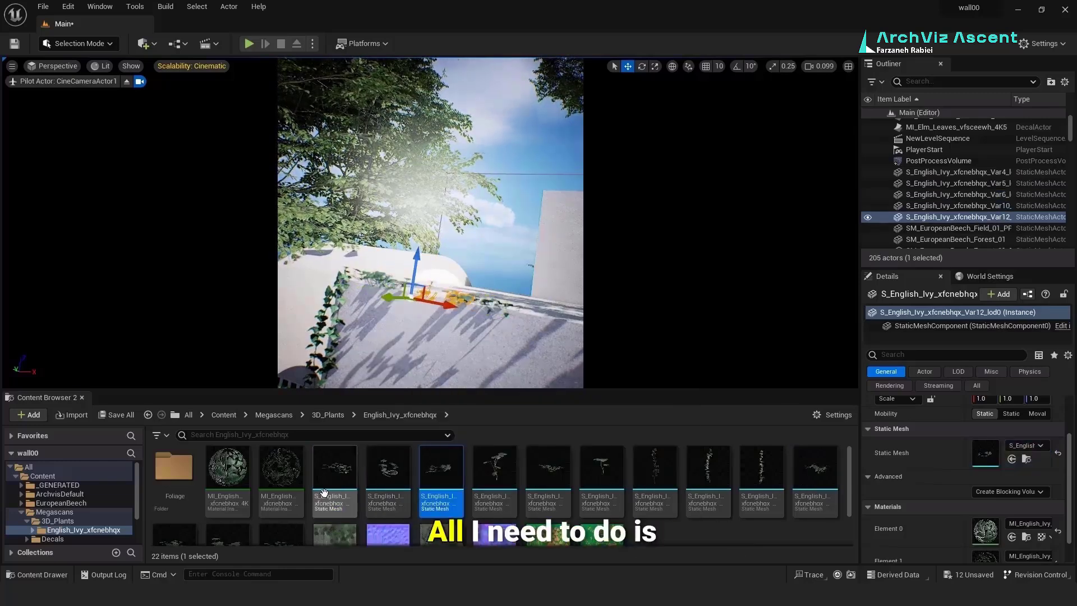
{"action": "scroll", "coordinate": [224, 505], "scroll_direction": "down", "scroll_amount": 2}
{"action": "left_click_drag", "start_coordinate": [174, 499], "coordinate": [451, 322]}
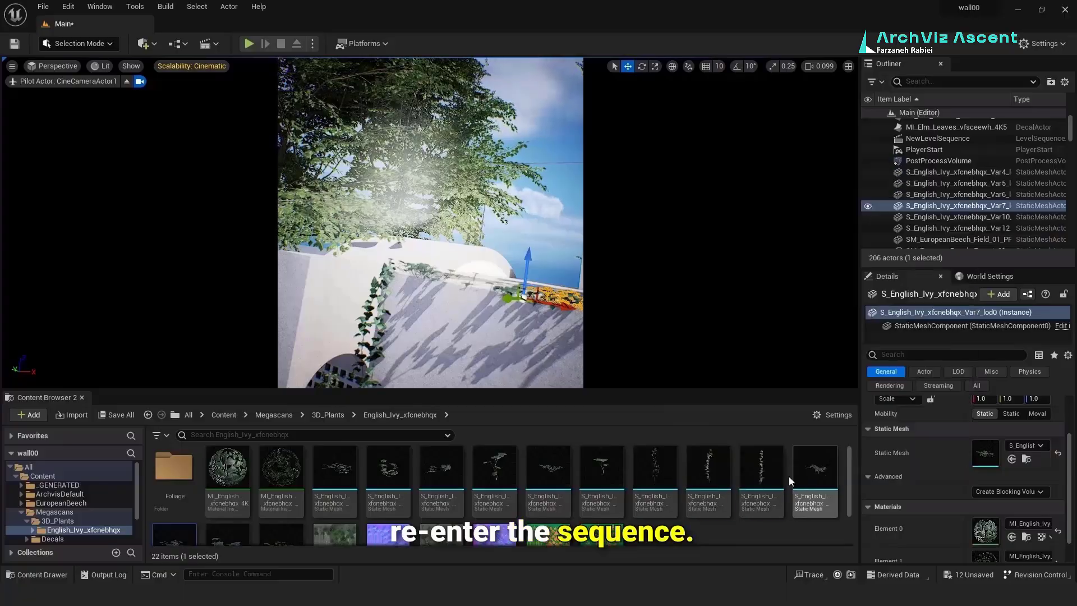
{"action": "left_click_drag", "start_coordinate": [761, 475], "coordinate": [432, 348]}
{"action": "left_click_drag", "start_coordinate": [654, 475], "coordinate": [426, 364]}
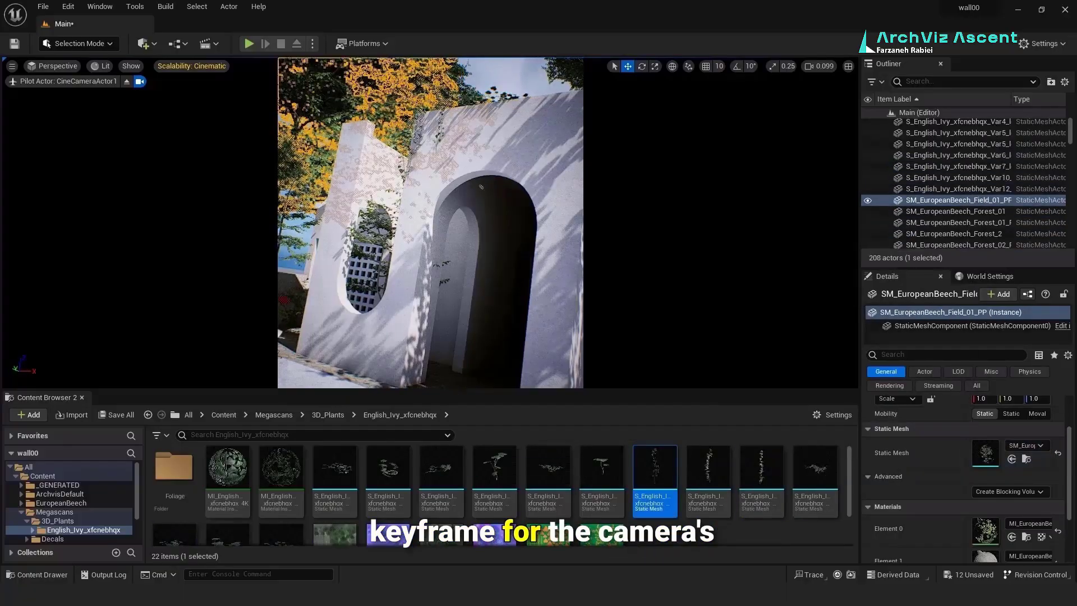
Step: Close the docked asset browser and open NewLevelSequence to restore the keyframed camera angle
{"action": "left_click", "coordinate": [443, 84]}
{"action": "left_click", "coordinate": [494, 84]}
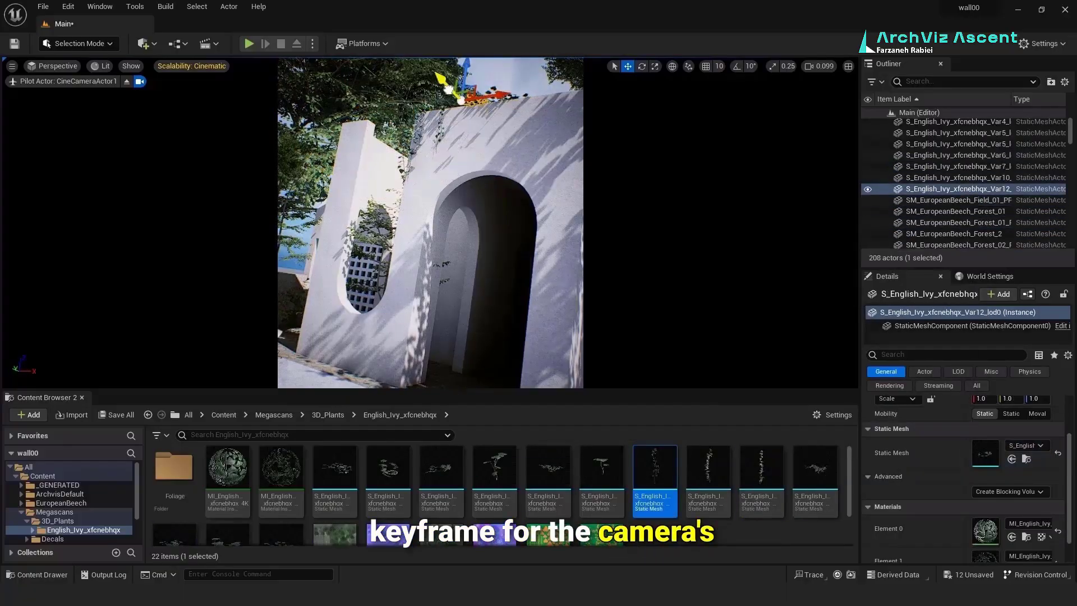
{"action": "left_click", "coordinate": [477, 70]}
{"action": "right_click_drag", "start_coordinate": [477, 190], "coordinate": [449, 213]}
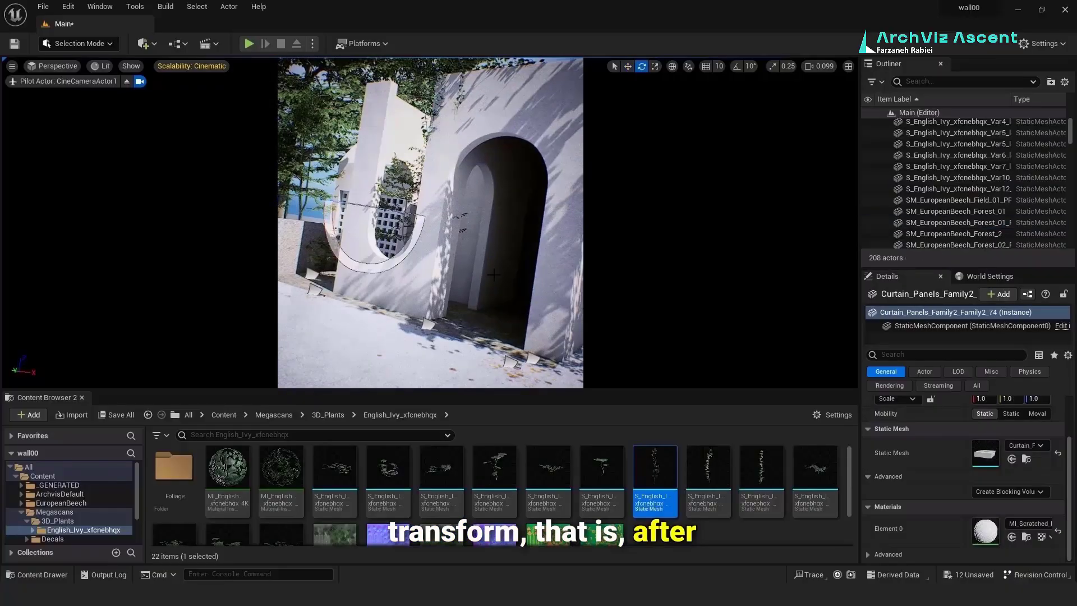
{"action": "right_click_drag", "start_coordinate": [489, 272], "coordinate": [544, 286]}
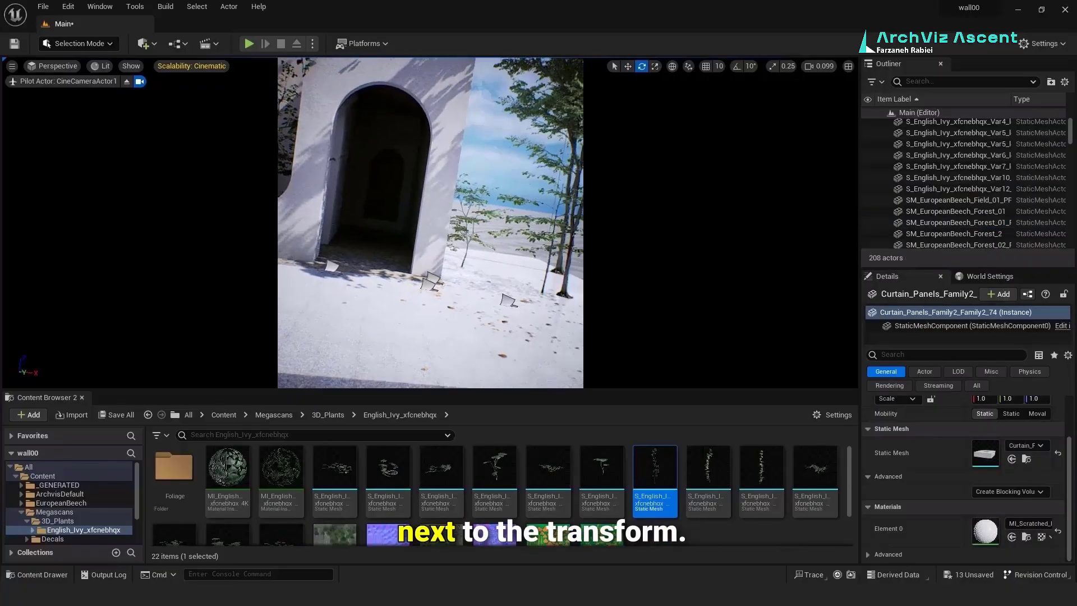
{"action": "left_click", "coordinate": [81, 398]}
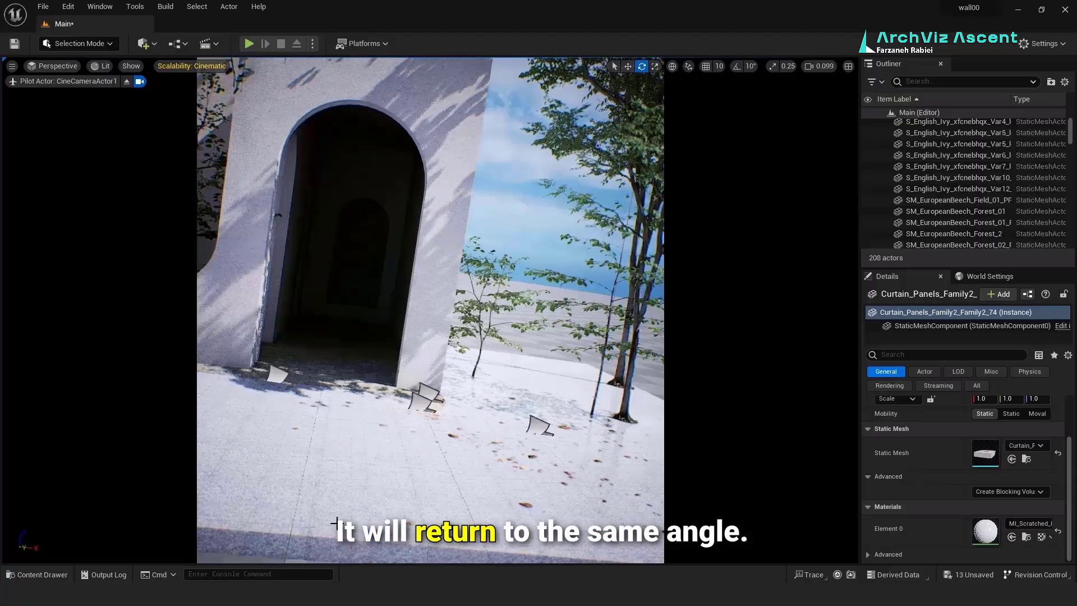
{"action": "left_click", "coordinate": [36, 574]}
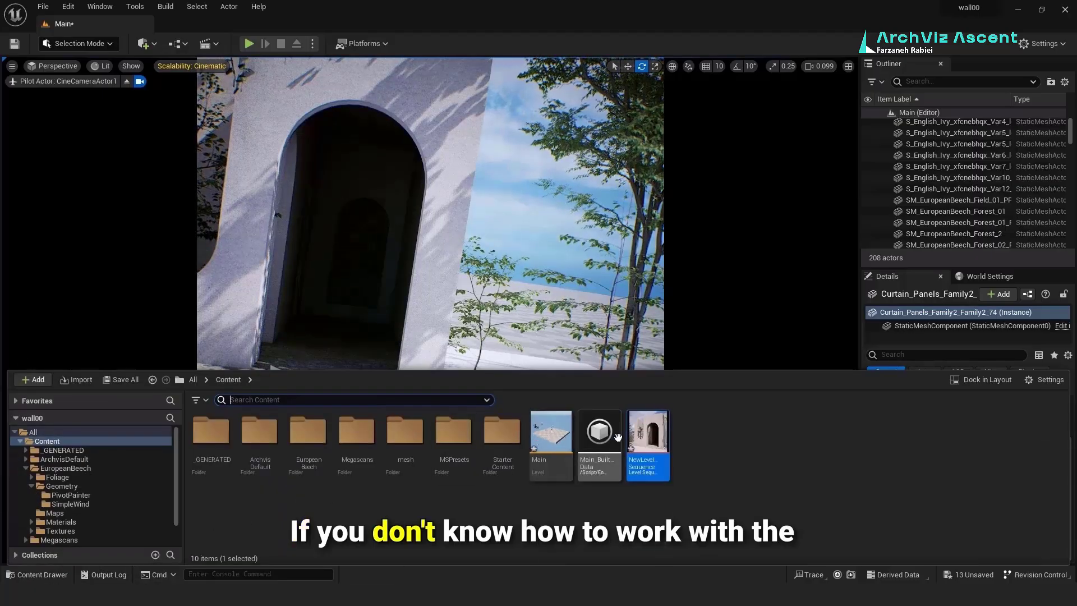
{"action": "double_click", "coordinate": [642, 436]}
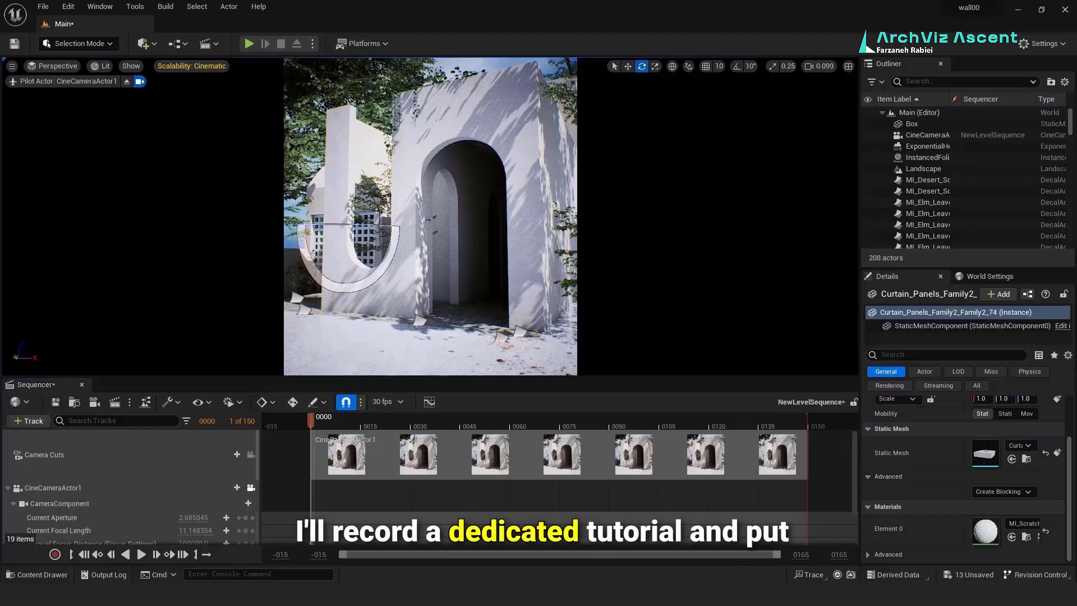
Step: Stop piloting the cine camera and bring up the content folders at the Sandstone asset
{"action": "left_click", "coordinate": [139, 82]}
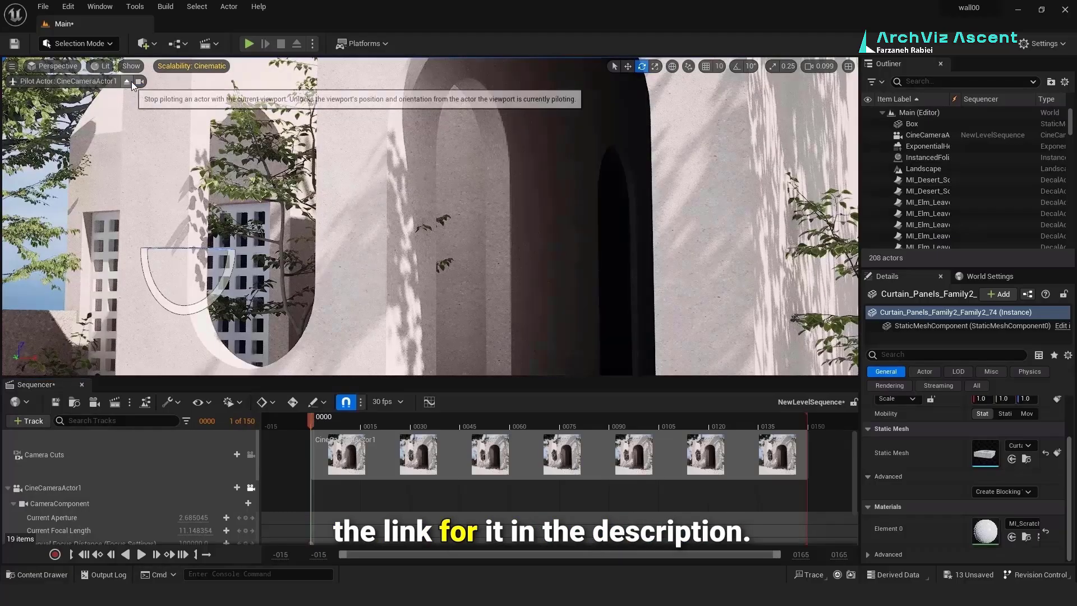
{"action": "left_click", "coordinate": [127, 81]}
{"action": "right_click_drag", "start_coordinate": [521, 272], "coordinate": [510, 265]}
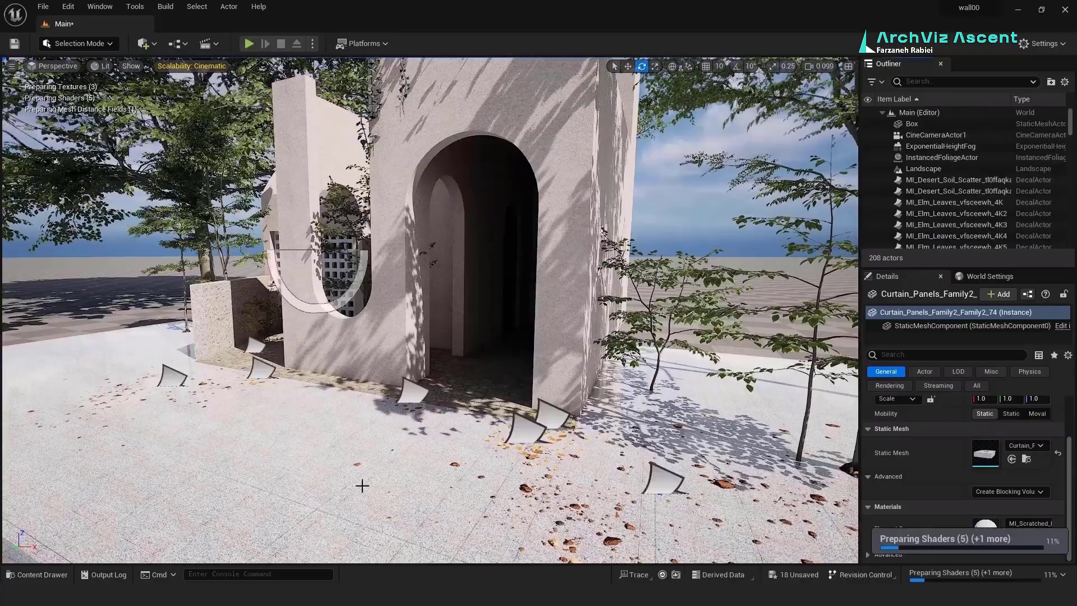
{"action": "left_click", "coordinate": [37, 574]}
Step: Place the Sandstone Rocky Ground gravel in the courtyard and shrink it to fit the wall gaps
{"action": "left_click", "coordinate": [982, 385]}
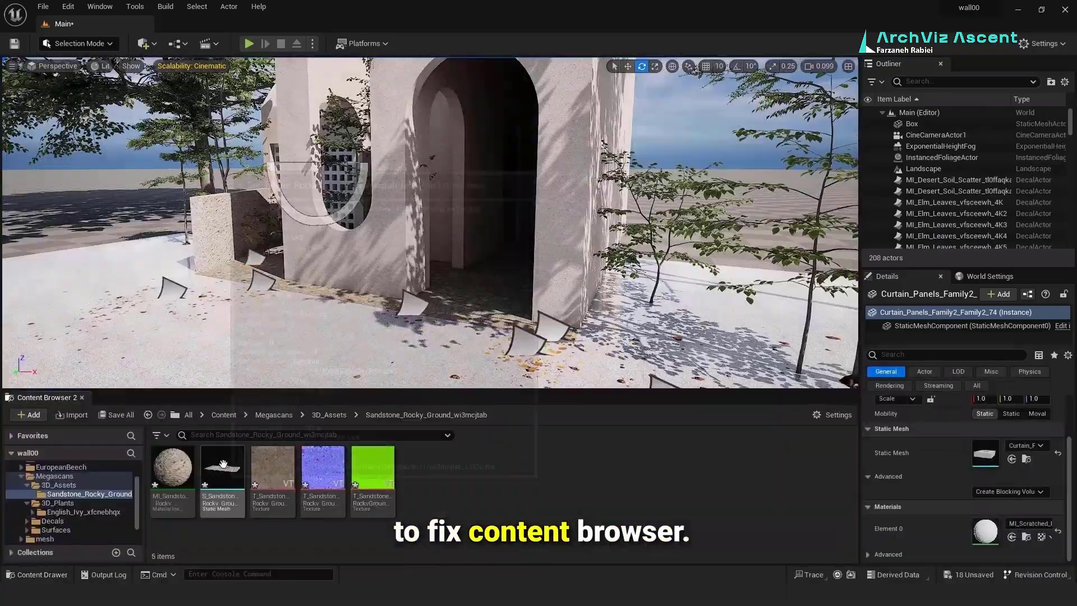
{"action": "left_click_drag", "start_coordinate": [224, 476], "coordinate": [235, 319]}
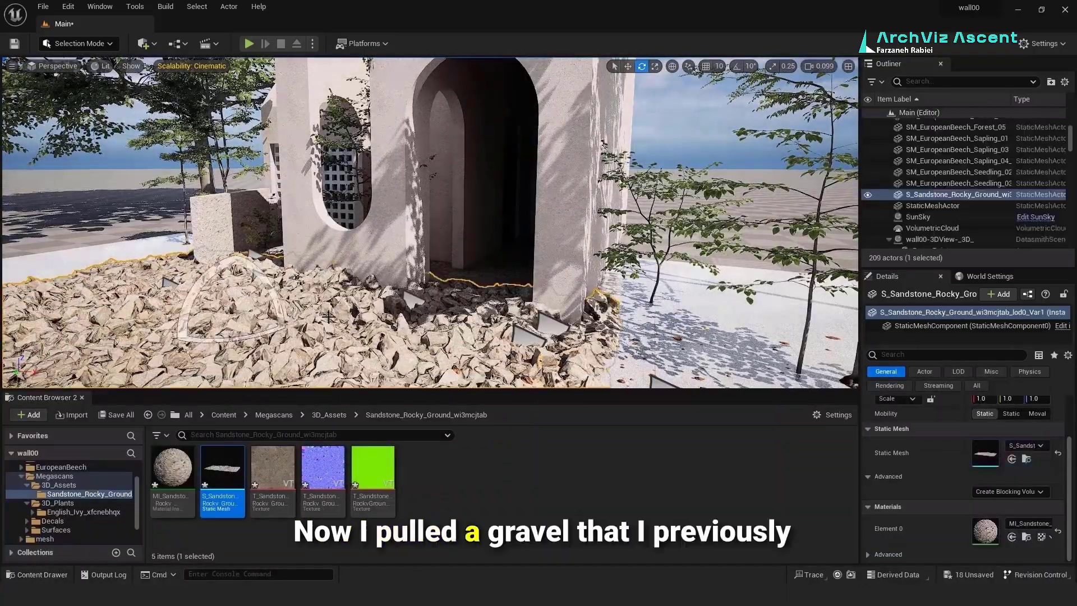
{"action": "right_click_drag", "start_coordinate": [234, 319], "coordinate": [220, 378]}
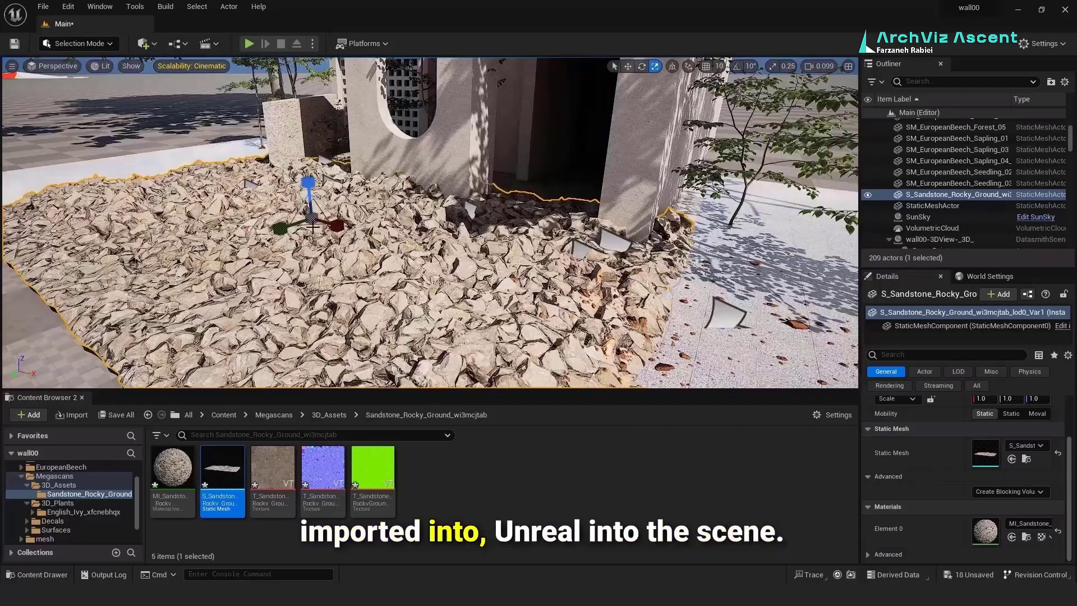
{"action": "mouse_move", "coordinate": [310, 217]}
{"action": "left_mouse_down"}
{"action": "mouse_move", "coordinate": [274, 253]}
{"action": "mouse_move", "coordinate": [318, 209]}
{"action": "left_mouse_up"}
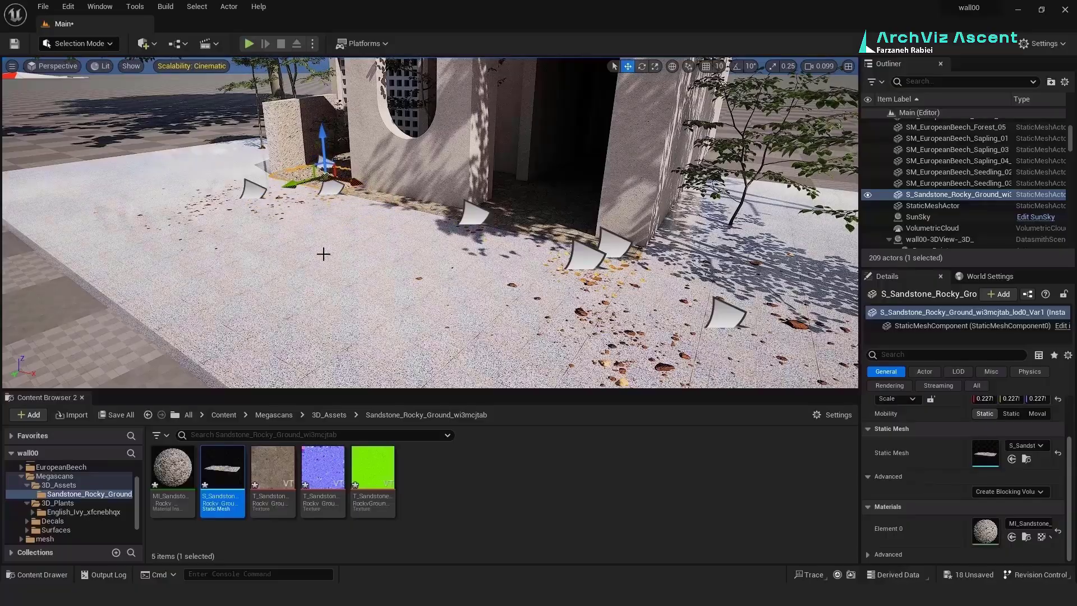
{"action": "right_click_drag", "start_coordinate": [324, 254], "coordinate": [297, 240]}
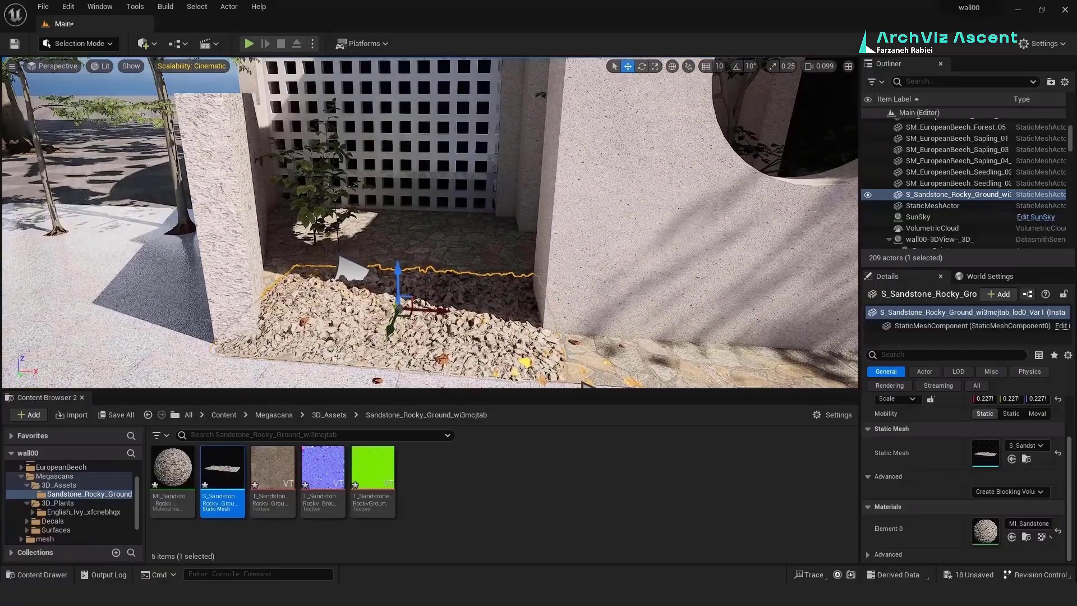
{"action": "left_click_drag", "start_coordinate": [406, 314], "coordinate": [362, 241]}
Step: Duplicate the gravel toward the back of the courtyard and behind the wall opening
{"action": "left_click_drag", "start_coordinate": [362, 242], "coordinate": [427, 244], "text": "alt"}
{"action": "left_click_drag", "start_coordinate": [426, 244], "coordinate": [594, 336], "text": "alt"}
{"action": "right_click_drag", "start_coordinate": [594, 337], "coordinate": [639, 337]}
{"action": "left_click_drag", "start_coordinate": [313, 257], "coordinate": [353, 278], "text": "alt"}
{"action": "right_click_drag", "start_coordinate": [353, 277], "coordinate": [393, 269]}
{"action": "left_click", "coordinate": [393, 196]}
{"action": "left_click_drag", "start_coordinate": [439, 192], "coordinate": [449, 196]}
{"action": "mouse_move", "coordinate": [448, 197]}
{"action": "right_mouse_down"}
{"action": "mouse_move", "coordinate": [443, 168]}
{"action": "mouse_move", "coordinate": [437, 185]}
{"action": "right_mouse_up"}
Step: Locate the downloaded Red Tuff Tiles assets in the project and close Bridge
{"action": "left_click", "coordinate": [329, 414]}
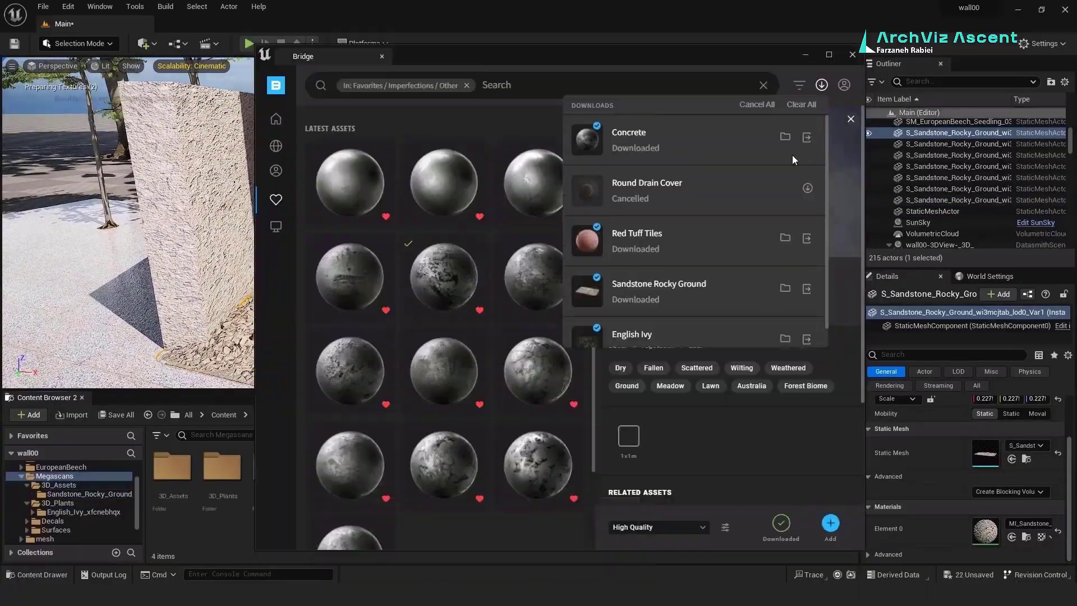
{"action": "left_click", "coordinate": [807, 241]}
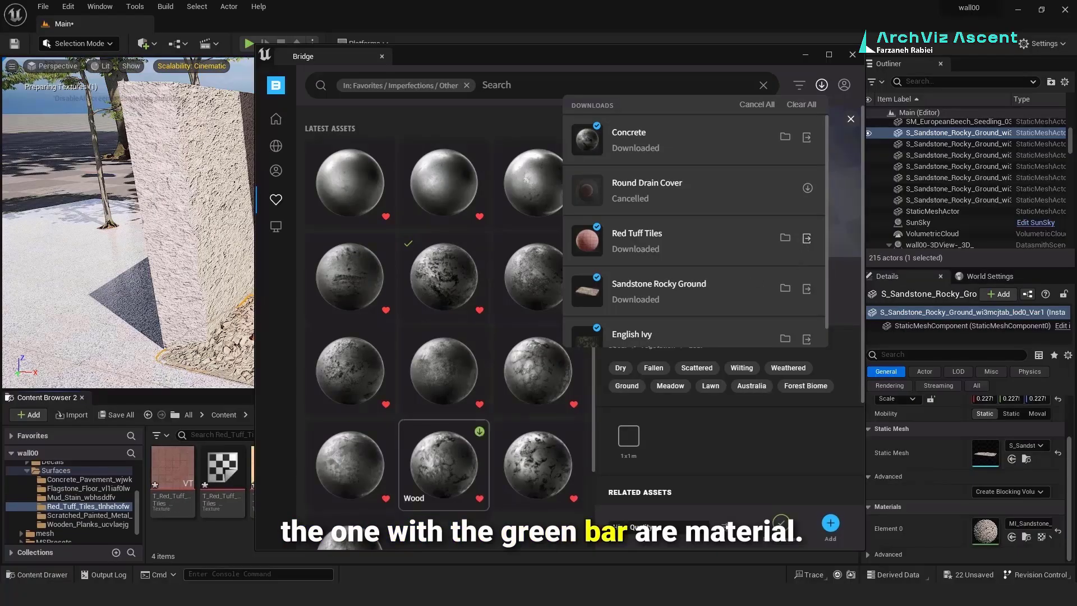
{"action": "left_click", "coordinate": [805, 55]}
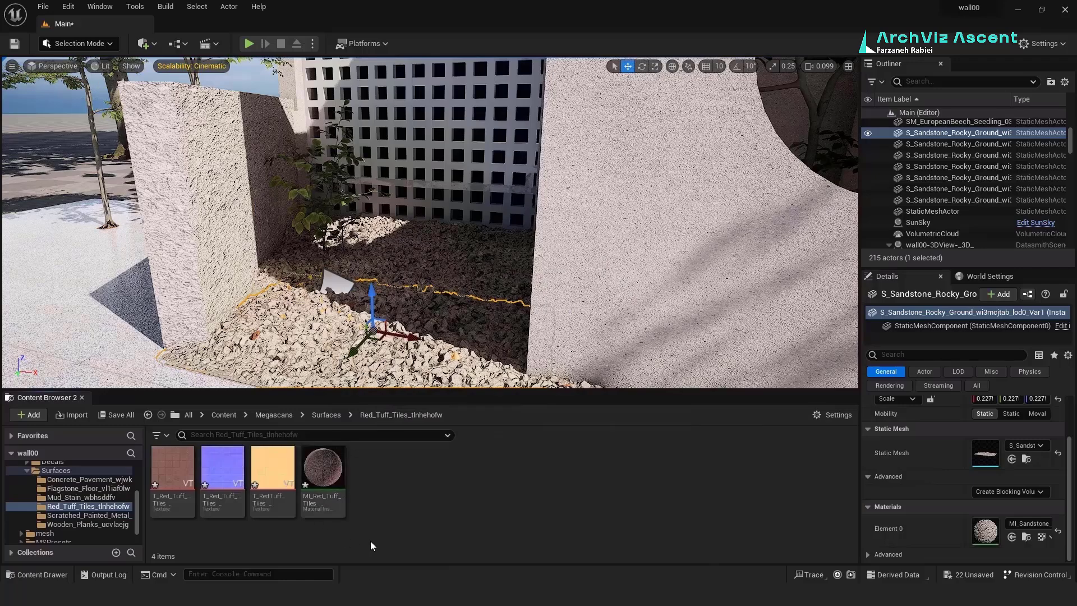
Step: Apply MI_Red_Tuff_Tiles to the courtyard floor and look over the paving around the arch
{"action": "left_click_drag", "start_coordinate": [323, 471], "coordinate": [108, 329]}
{"action": "right_click_drag", "start_coordinate": [108, 330], "coordinate": [282, 327]}
{"action": "key", "text": "s"}
{"action": "key", "text": "s"}
{"action": "key", "text": "w"}
{"action": "key", "text": "s"}
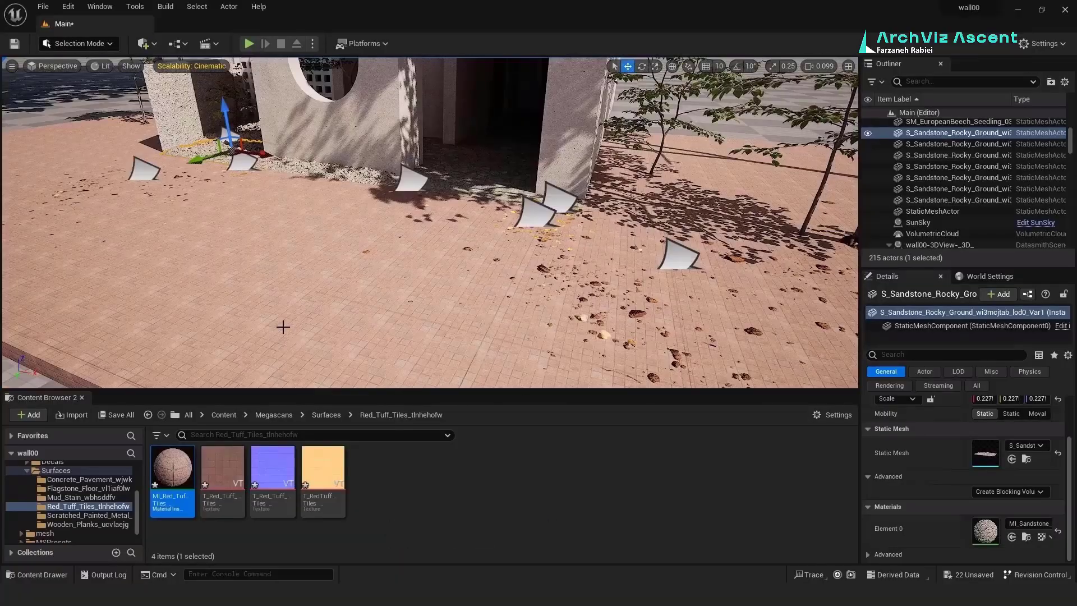
Step: Switch to Modeling Mode and select the outside floor mesh
{"action": "left_click", "coordinate": [177, 227]}
{"action": "left_click", "coordinate": [82, 48]}
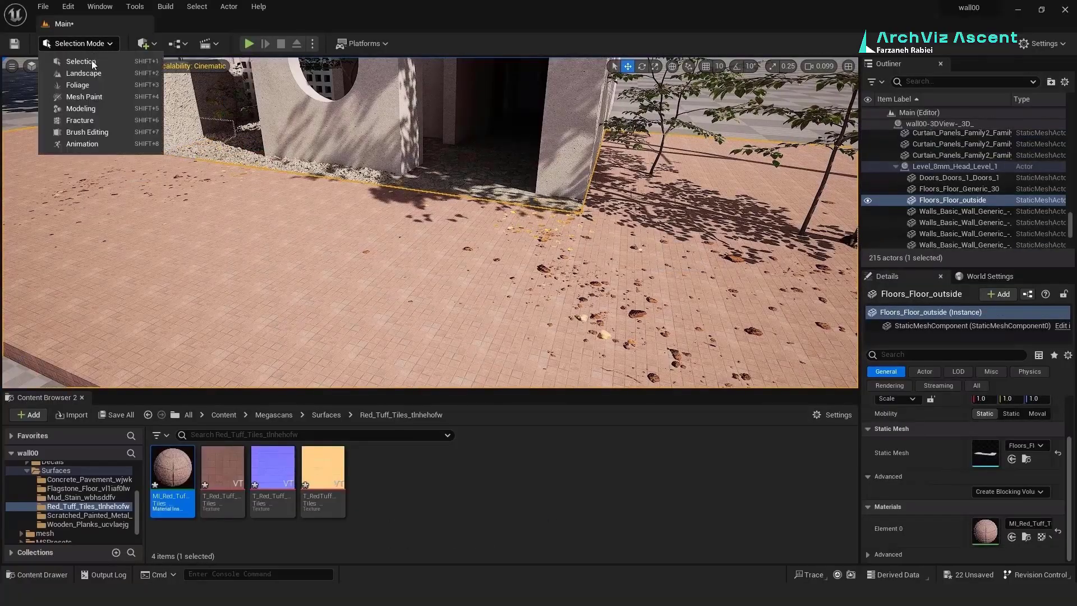
{"action": "left_click", "coordinate": [110, 74]}
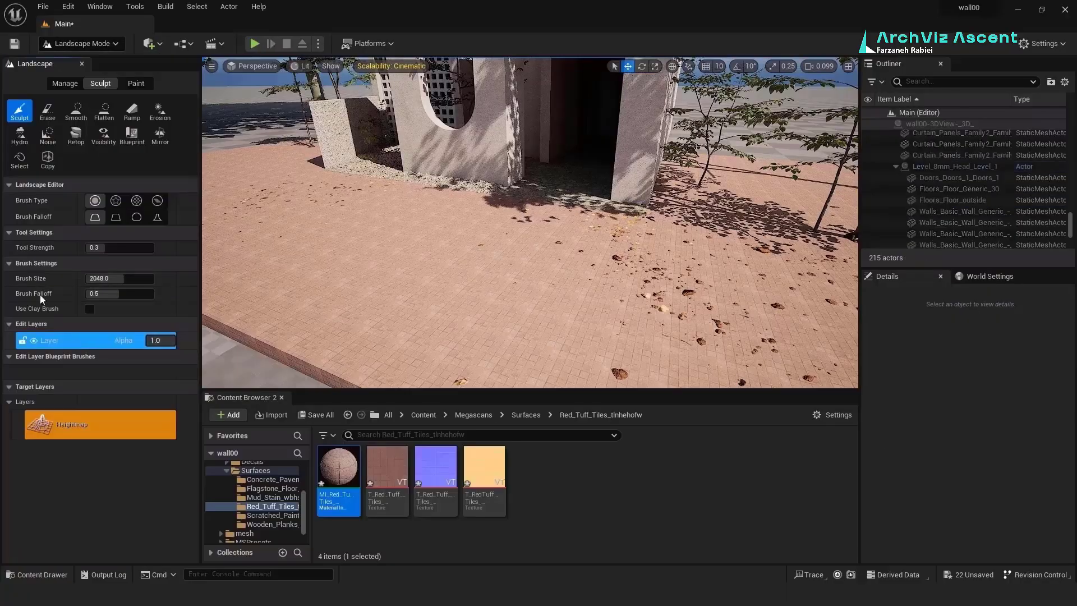
{"action": "left_click", "coordinate": [105, 43]}
{"action": "left_click", "coordinate": [96, 112]}
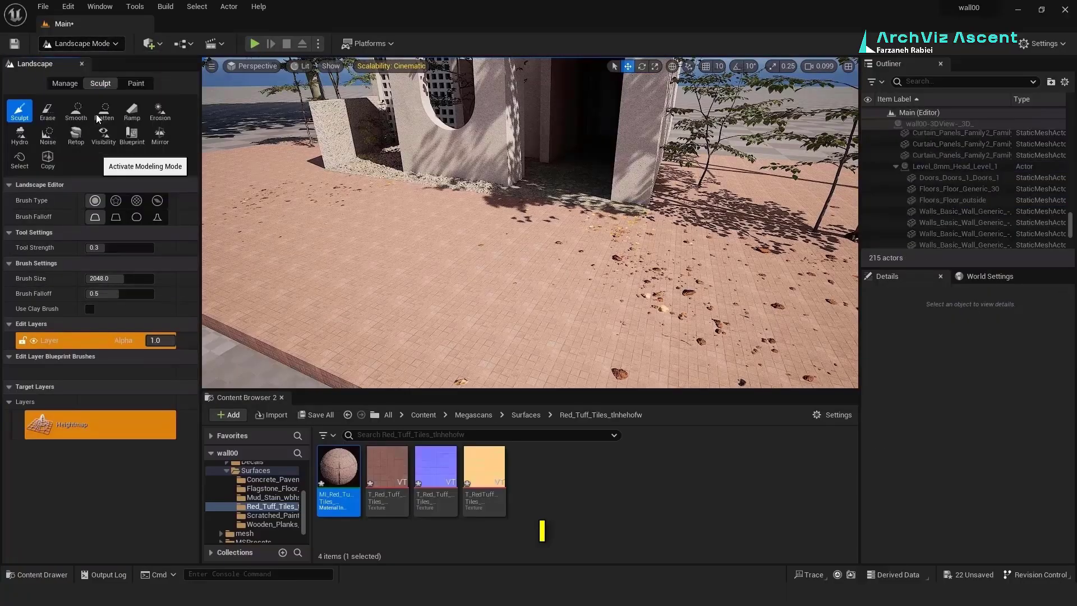
{"action": "scroll", "coordinate": [23, 408], "scroll_direction": "down", "scroll_amount": 10}
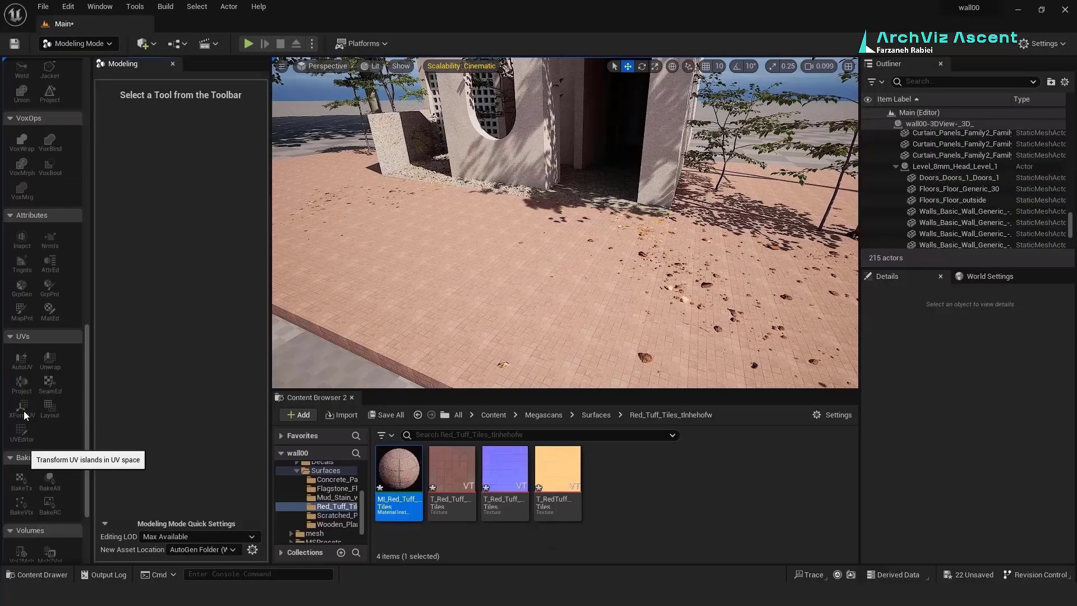
{"action": "scroll", "coordinate": [23, 410], "scroll_direction": "down", "scroll_amount": 3}
{"action": "left_click", "coordinate": [403, 291]}
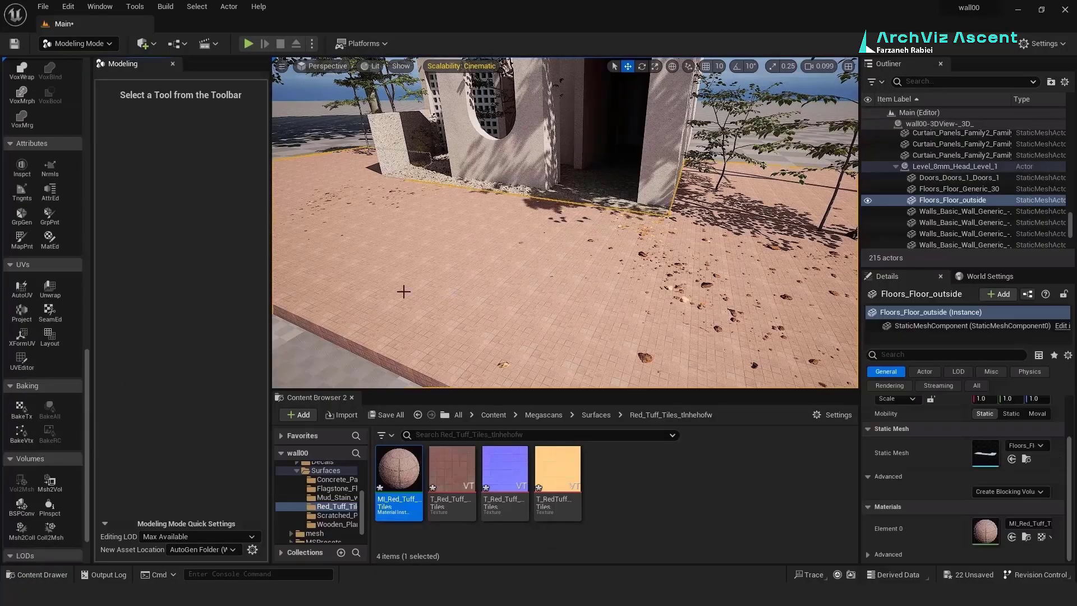
Step: Apply a UV projection to the floor with the box reset and widened along X
{"action": "left_click", "coordinate": [20, 318]}
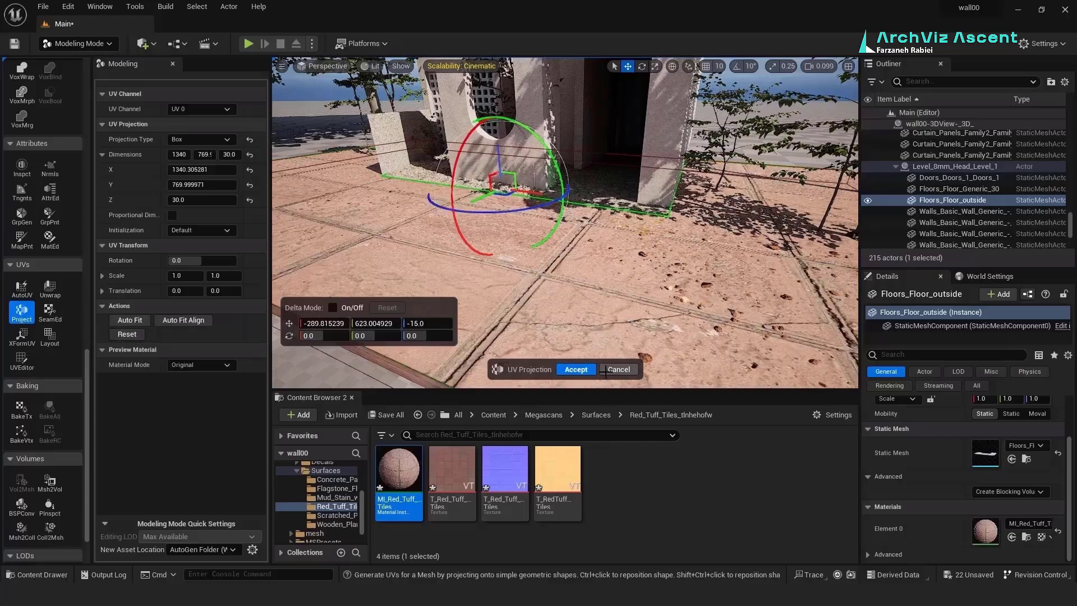
{"action": "left_click", "coordinate": [250, 156]}
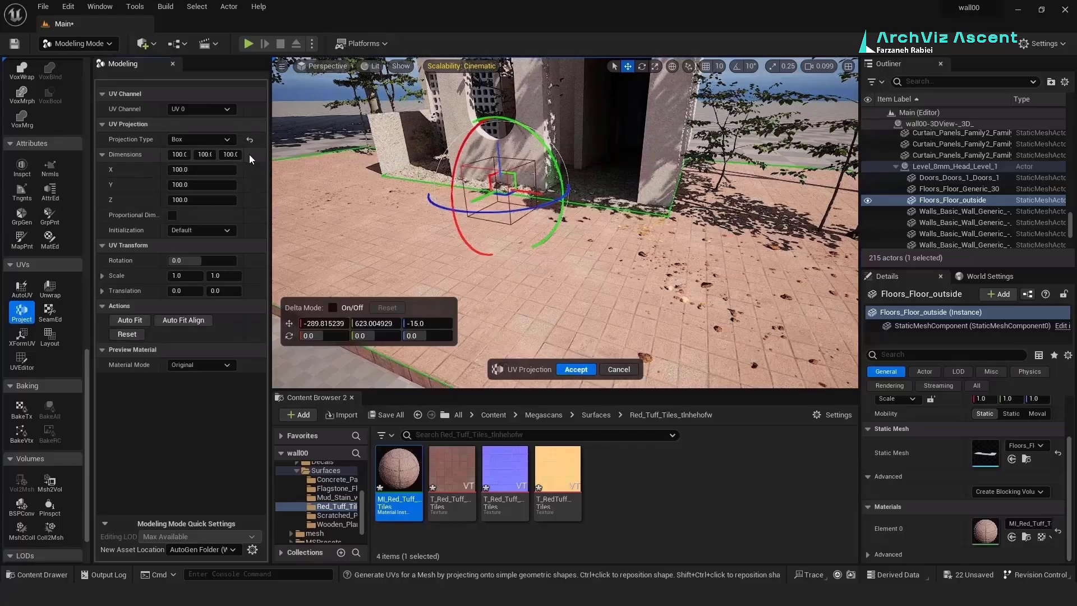
{"action": "right_click_drag", "start_coordinate": [623, 208], "coordinate": [628, 174]}
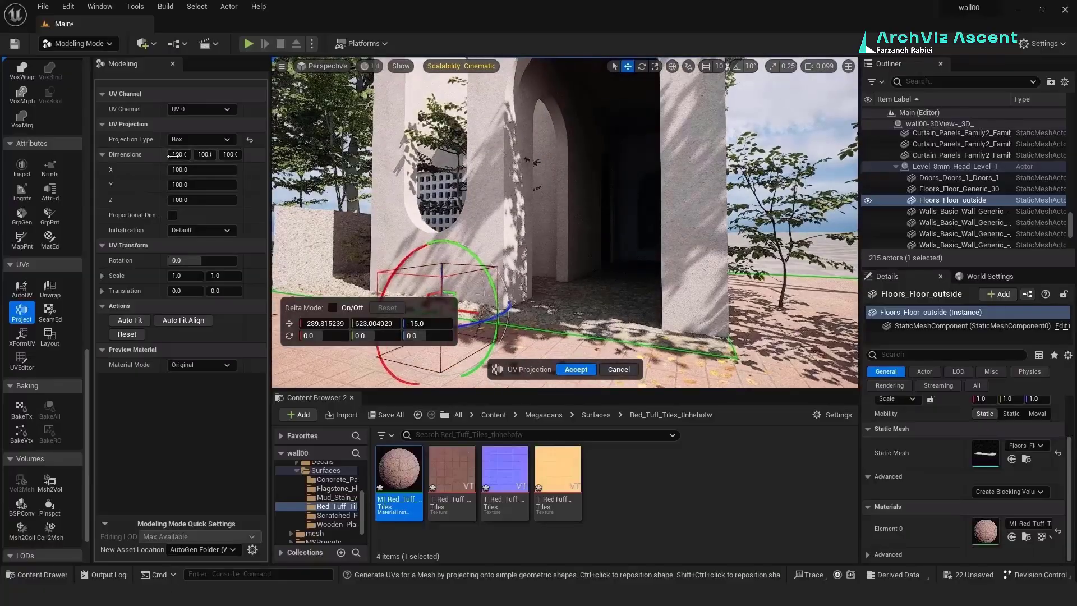
{"action": "left_click_drag", "start_coordinate": [188, 170], "coordinate": [212, 170]}
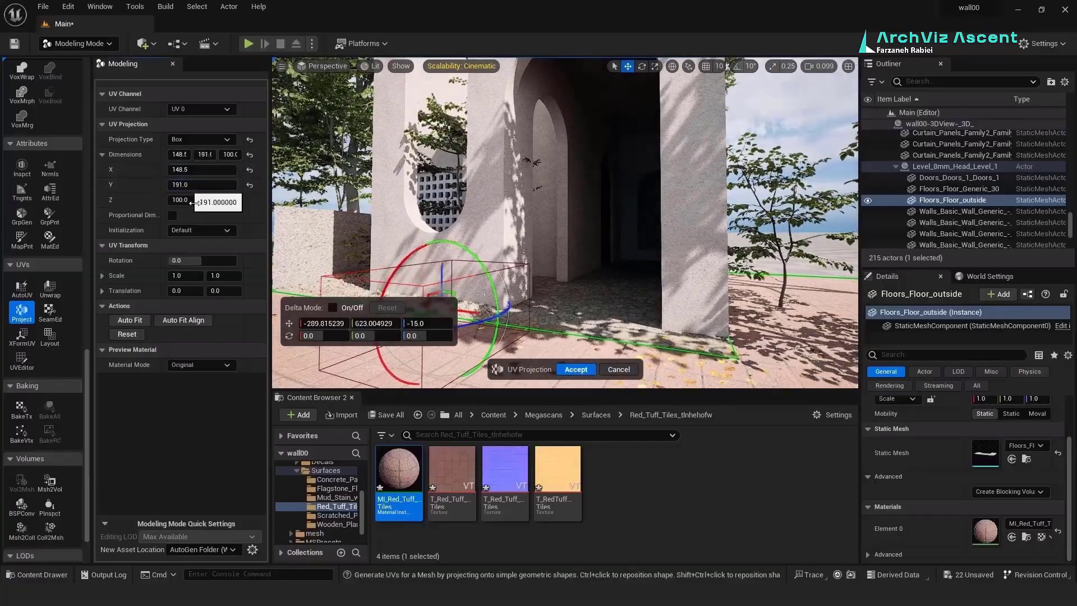
{"action": "key", "text": "Return"}
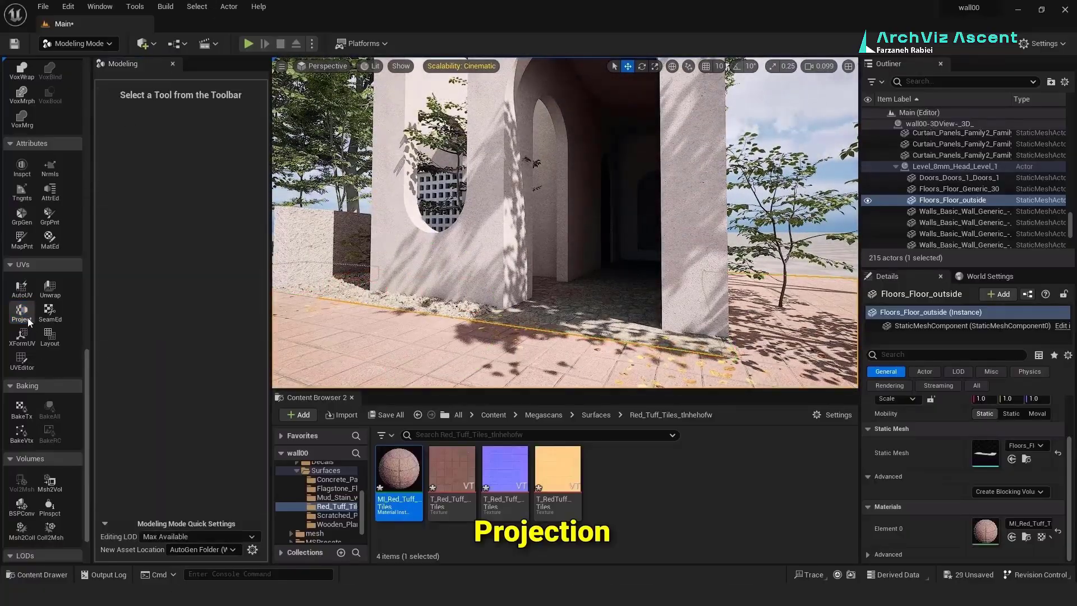
Step: Redo the UV projection with dimensions reset to 100 and X set to 200
{"action": "left_click", "coordinate": [28, 318]}
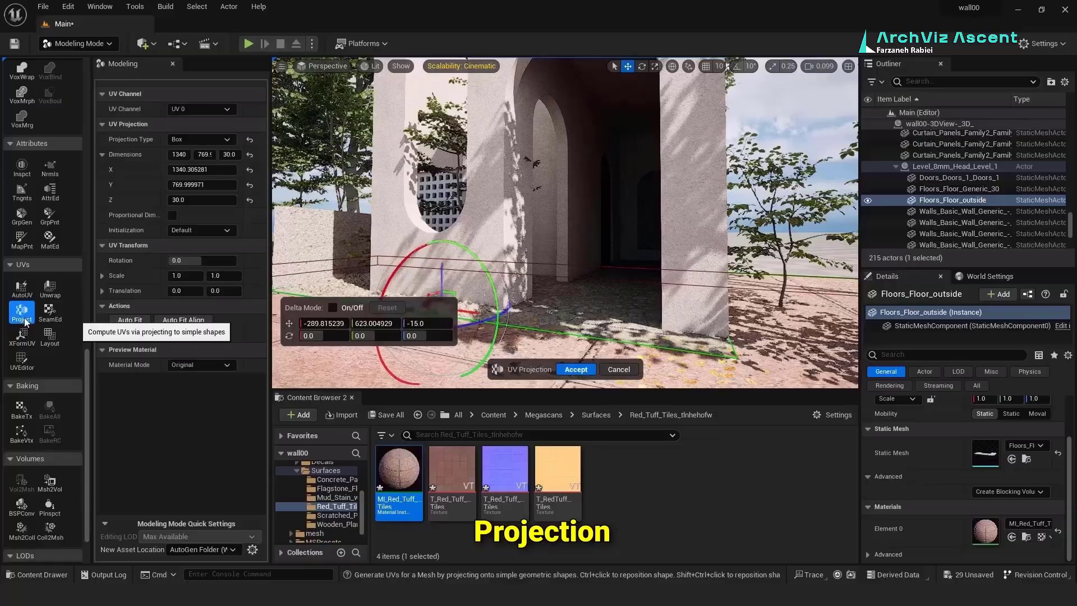
{"action": "left_click", "coordinate": [254, 156]}
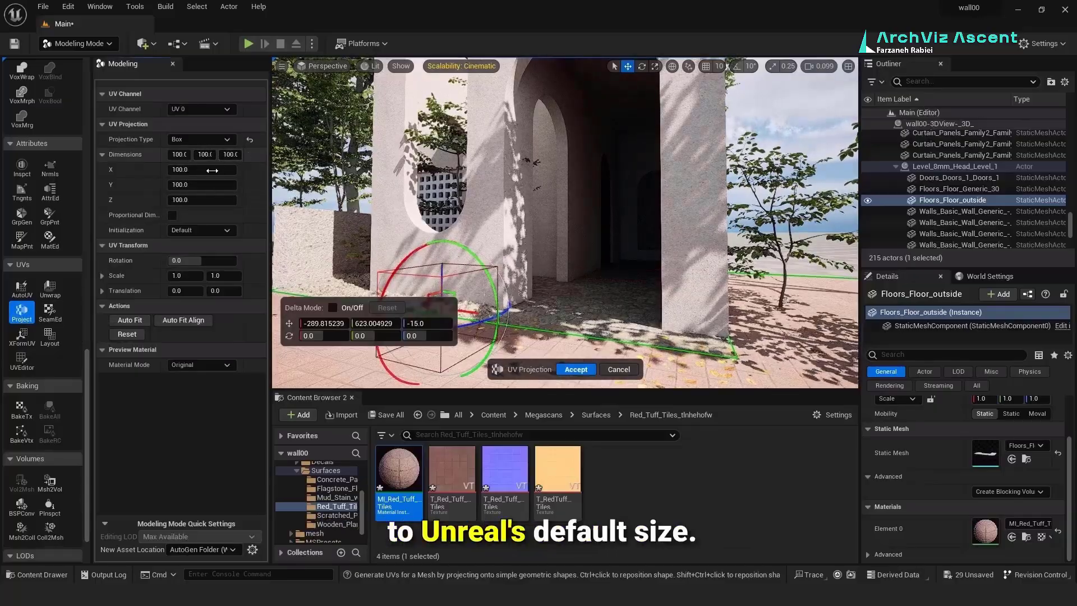
{"action": "left_click", "coordinate": [186, 170]}
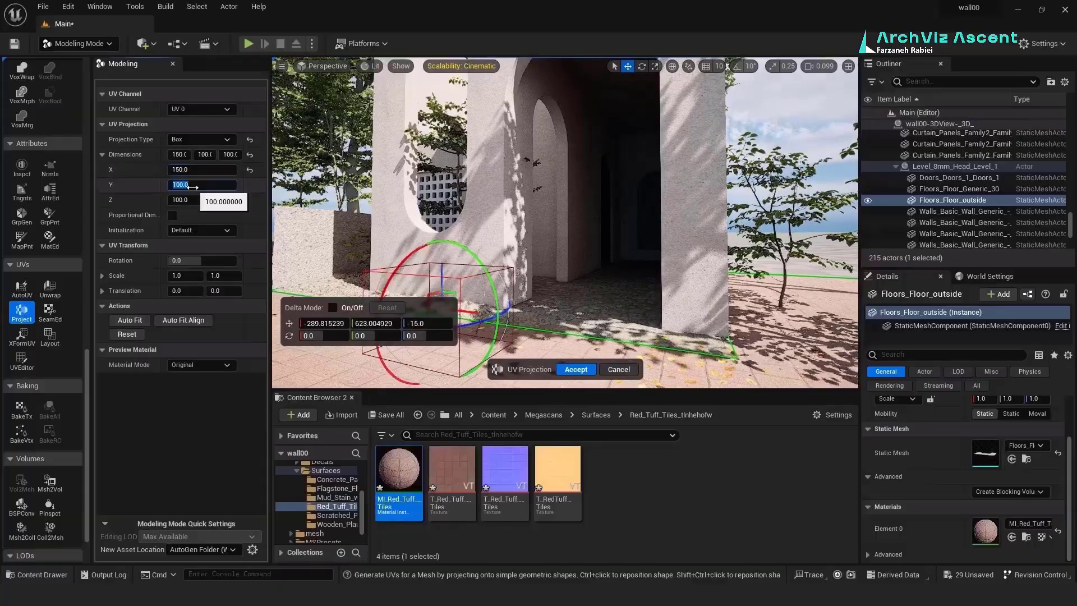
{"action": "right_click_drag", "start_coordinate": [392, 210], "coordinate": [471, 291]}
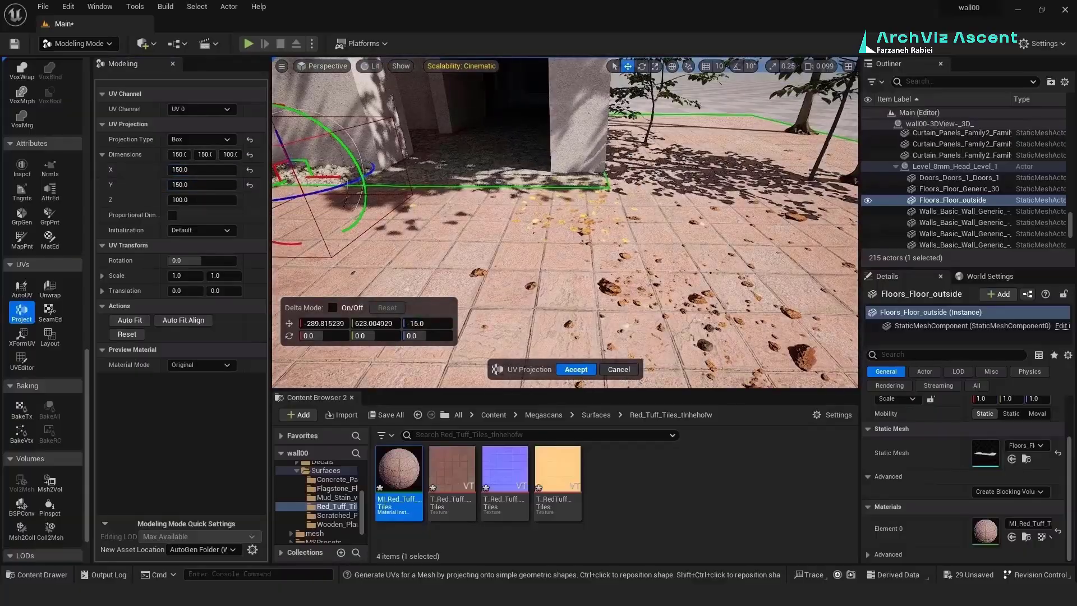
{"action": "left_click", "coordinate": [192, 141]}
{"action": "left_click", "coordinate": [192, 141]}
{"action": "left_click", "coordinate": [190, 171]}
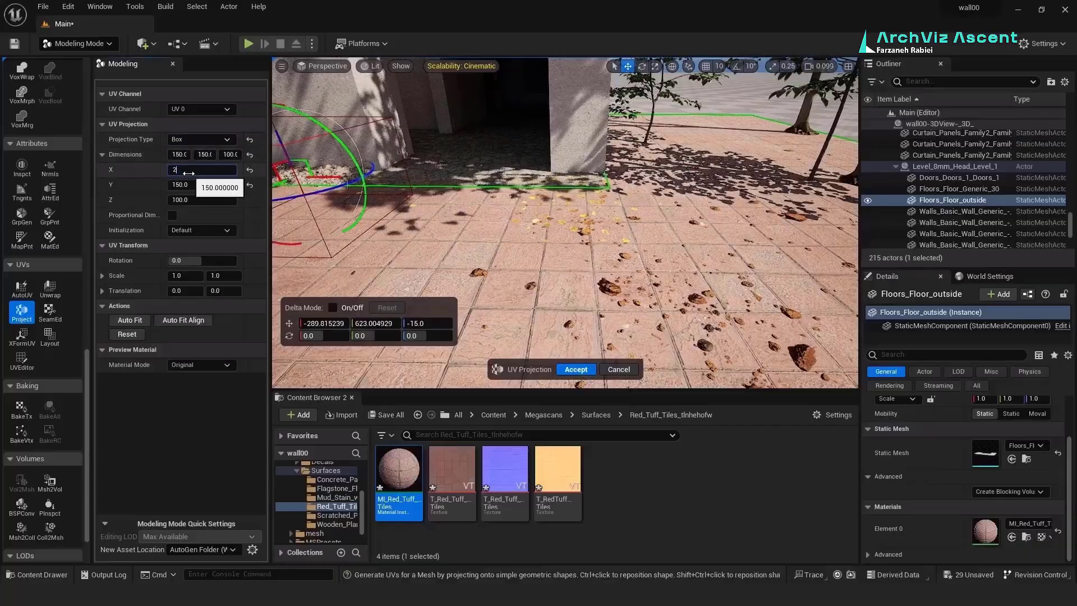
{"action": "type", "text": "200"}
{"action": "left_click", "coordinate": [199, 186]}
Step: Accept the floor UV projection and return to Selection Mode
{"action": "left_click", "coordinate": [569, 369]}
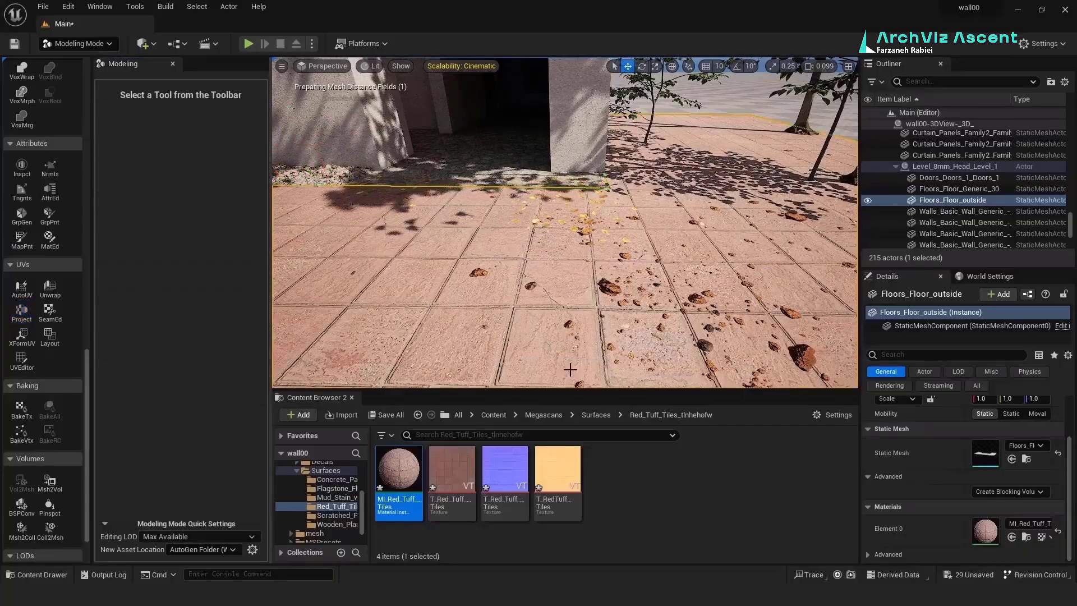
{"action": "left_click", "coordinate": [81, 43]}
{"action": "left_click", "coordinate": [79, 57]}
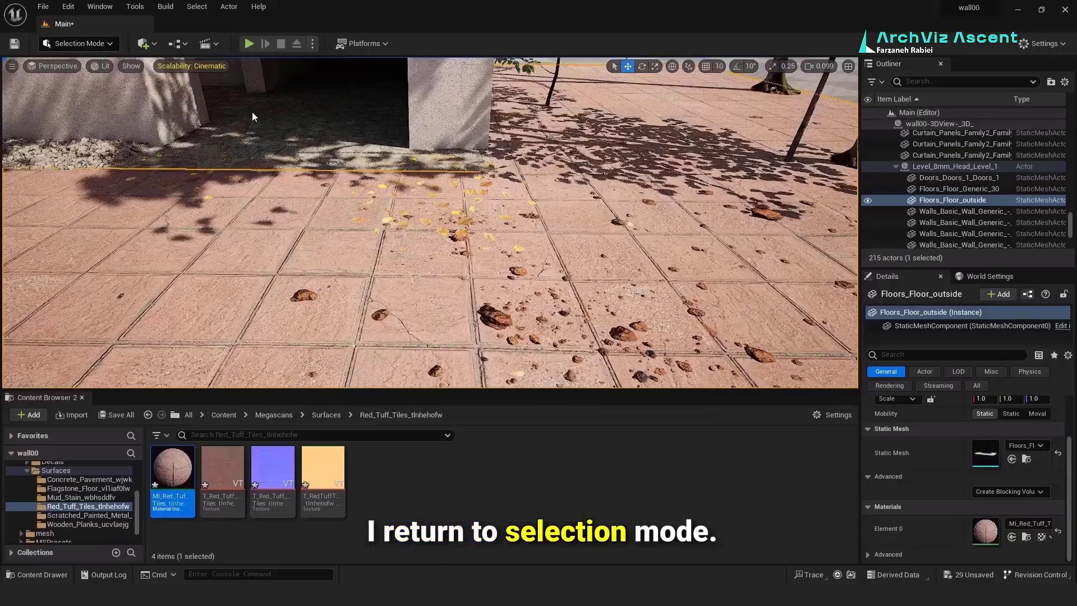
{"action": "right_click_drag", "start_coordinate": [513, 233], "coordinate": [423, 244]}
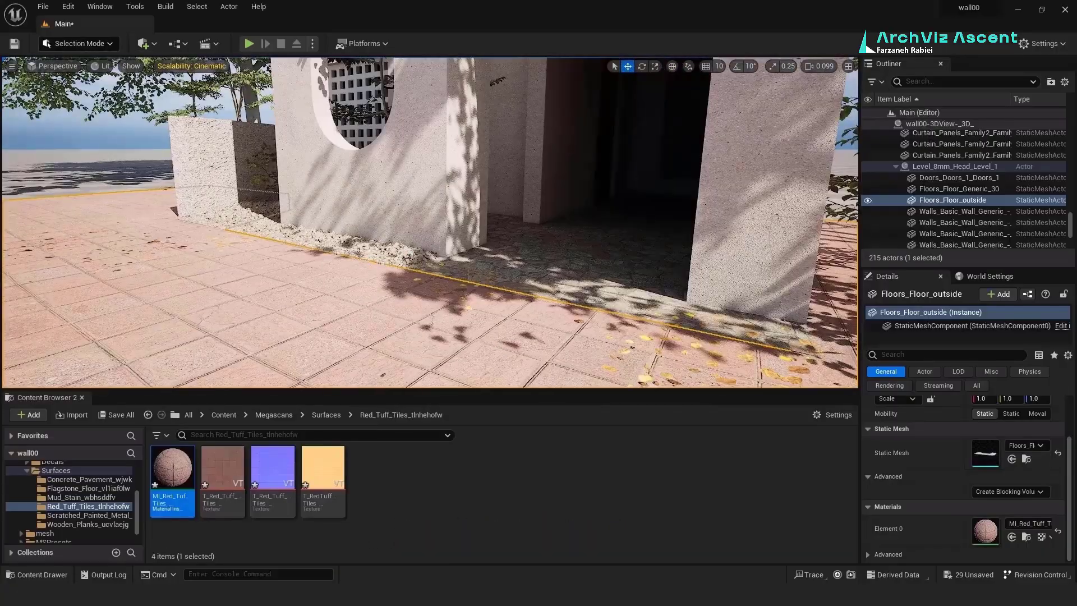
Step: Duplicate a sandstone gravel mesh beside the trees and turn on rotation snapping
{"action": "left_click", "coordinate": [401, 253]}
{"action": "left_click_drag", "start_coordinate": [400, 247], "coordinate": [662, 286], "text": "alt"}
{"action": "right_click_drag", "start_coordinate": [662, 286], "coordinate": [746, 283]}
{"action": "left_click_drag", "start_coordinate": [518, 241], "coordinate": [496, 251]}
{"action": "key", "text": "e"}
{"action": "key", "text": "ctrl+z"}
{"action": "left_click", "coordinate": [737, 66]}
{"action": "key", "text": "w"}
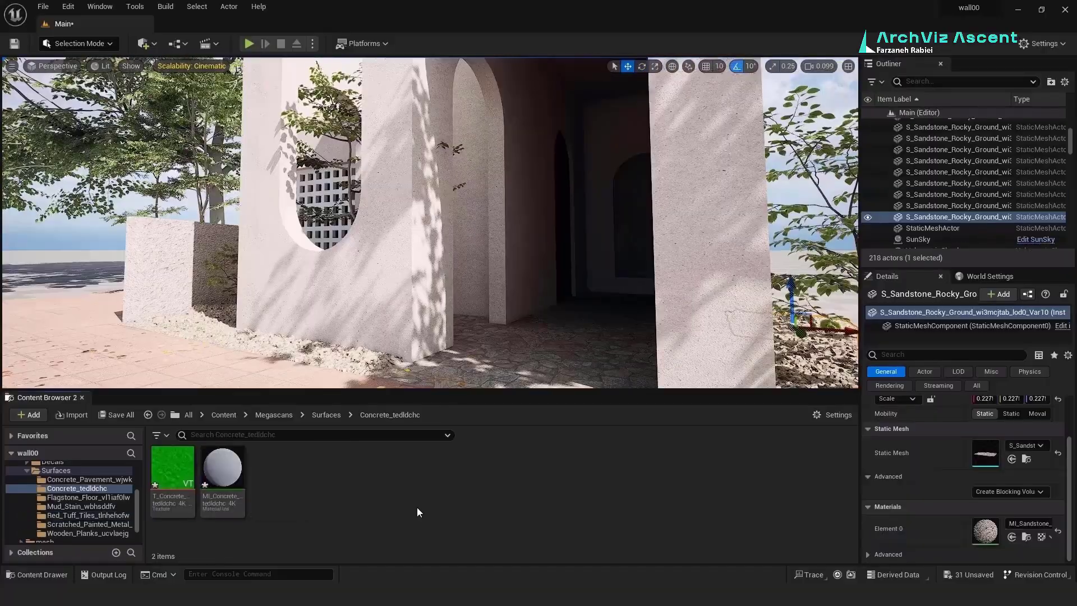
Step: Scale down the gravel piles along the wall
{"action": "right_click_drag", "start_coordinate": [426, 314], "coordinate": [392, 303]}
{"action": "left_click", "coordinate": [412, 314]}
{"action": "key", "text": "r"}
{"action": "left_click_drag", "start_coordinate": [404, 288], "coordinate": [290, 302]}
{"action": "left_click", "coordinate": [290, 302]}
{"action": "left_click_drag", "start_coordinate": [341, 277], "coordinate": [303, 286]}
{"action": "left_click", "coordinate": [193, 253]}
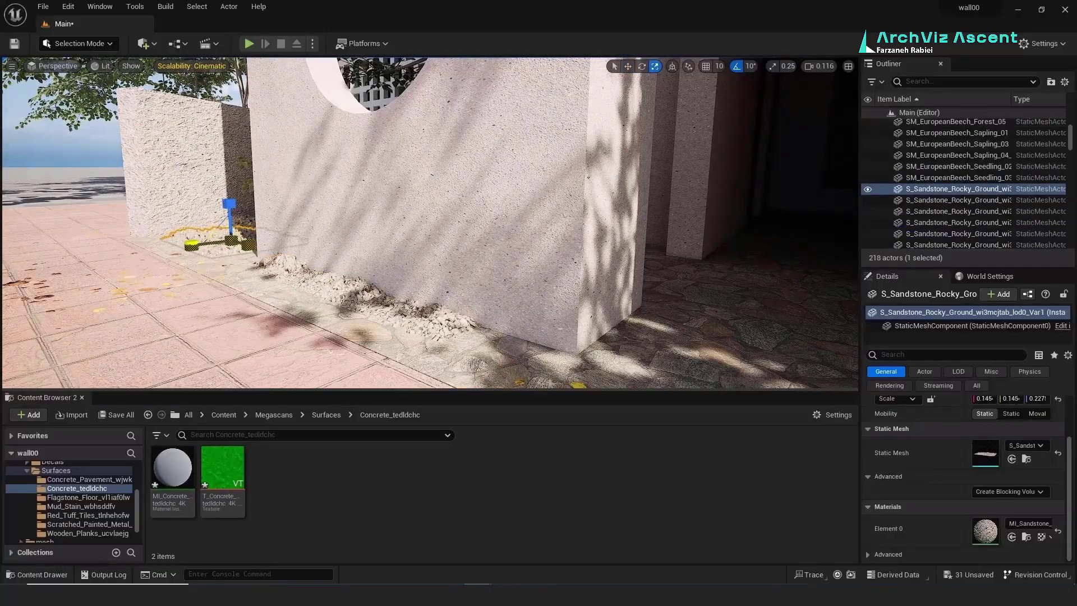
{"action": "key", "text": "ctrl+z"}
{"action": "key", "text": "ctrl+z"}
{"action": "key", "text": "ctrl+z"}
{"action": "key", "text": "ctrl+z"}
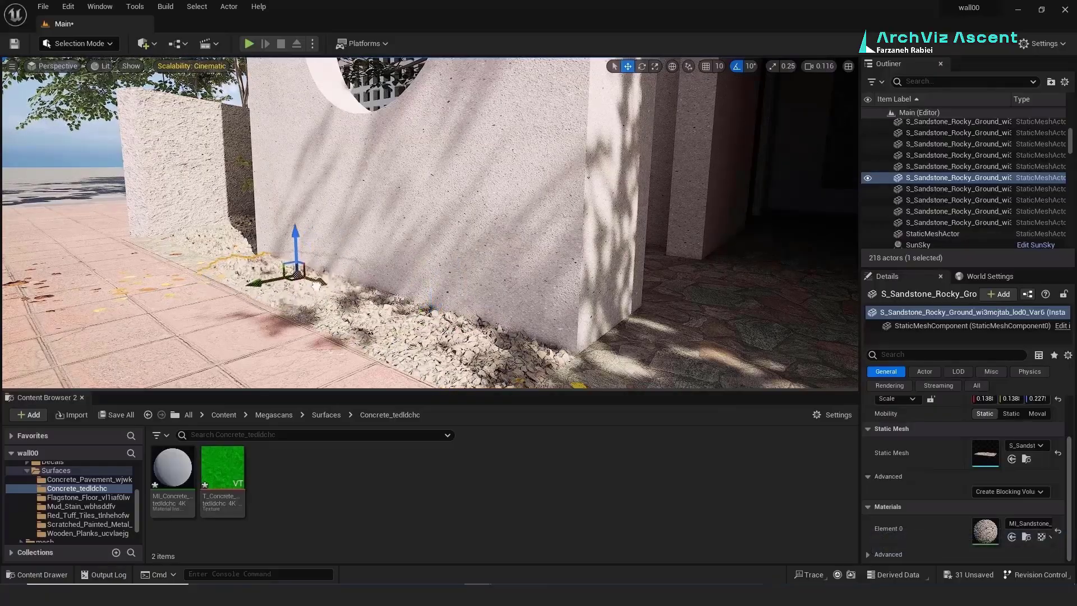
Step: Duplicate the left gravel mesh and shift gravel copies along the wall base
{"action": "left_click", "coordinate": [181, 238]}
{"action": "right_click_drag", "start_coordinate": [169, 244], "coordinate": [168, 314]}
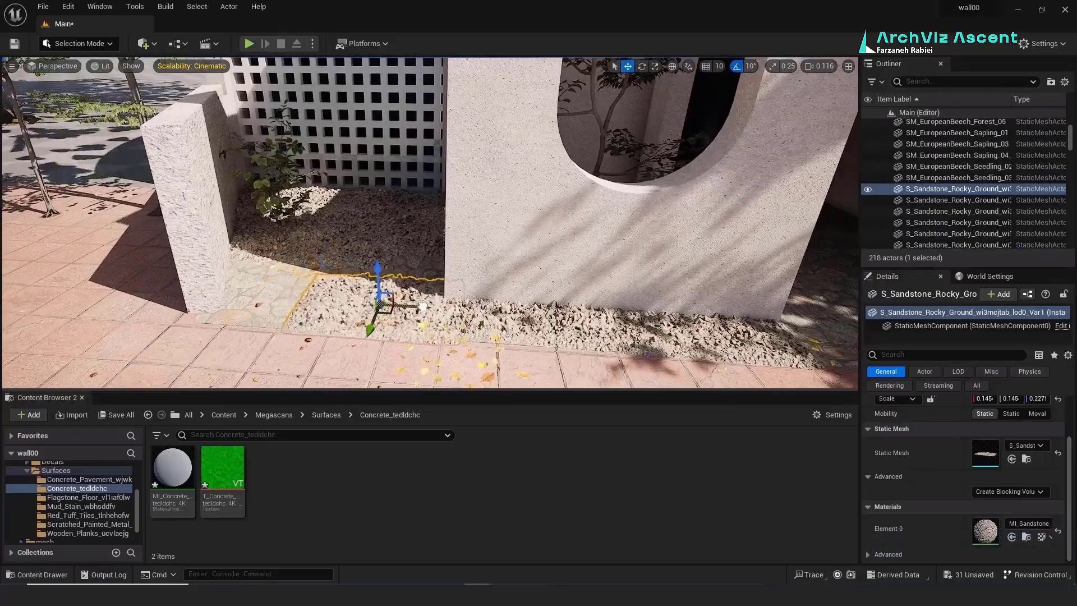
{"action": "left_click_drag", "start_coordinate": [423, 307], "coordinate": [326, 301], "text": "alt"}
{"action": "left_click", "coordinate": [377, 256]}
{"action": "key", "text": "ctrl+z"}
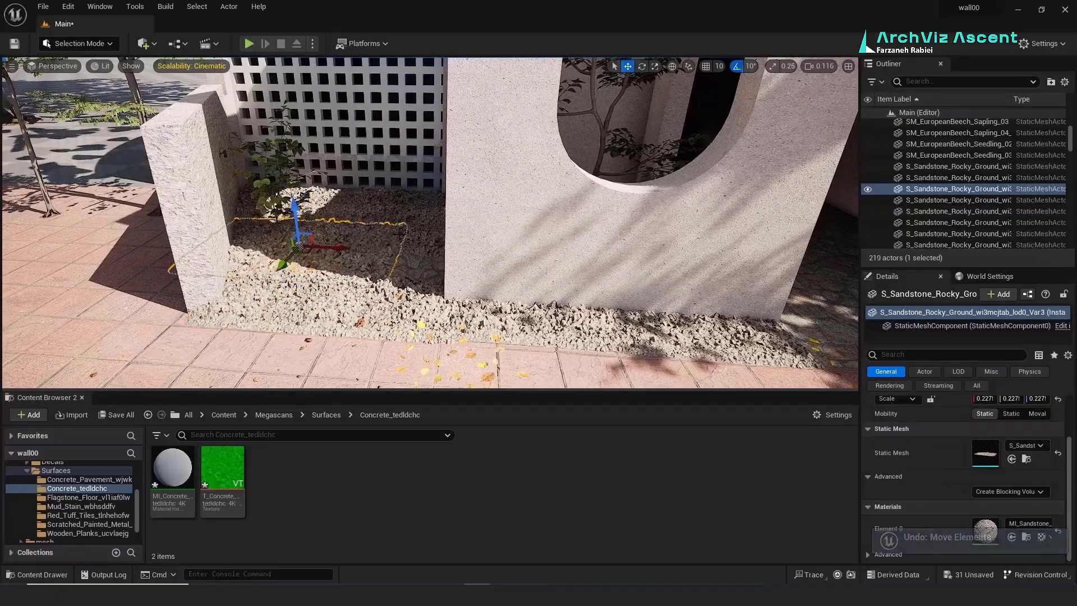
{"action": "left_click", "coordinate": [363, 239]}
{"action": "right_click_drag", "start_coordinate": [387, 247], "coordinate": [437, 281]}
{"action": "left_click", "coordinate": [460, 286]}
{"action": "left_click_drag", "start_coordinate": [445, 296], "coordinate": [578, 264]}
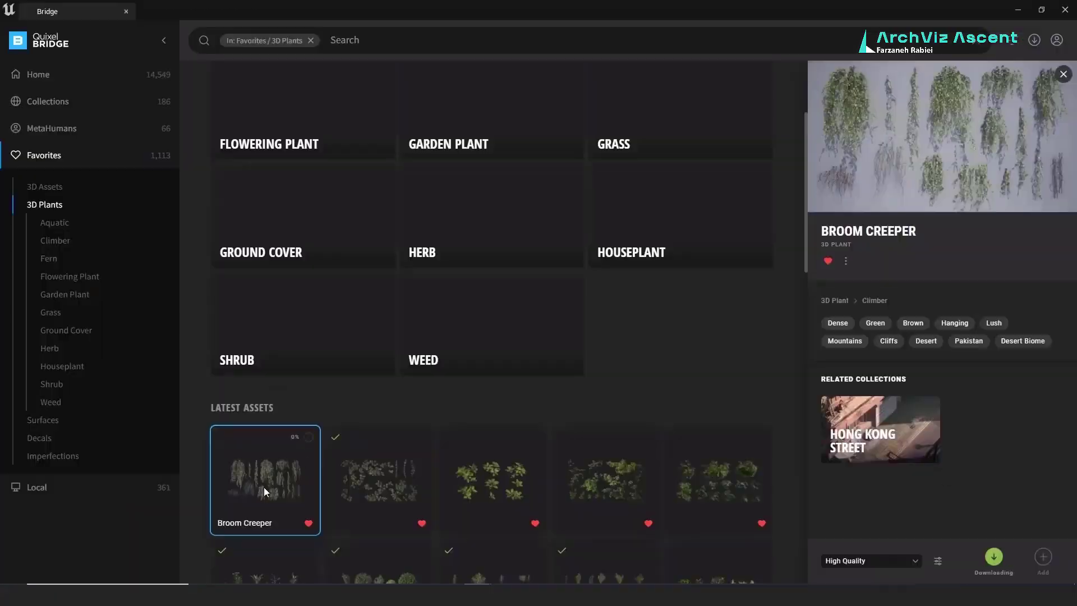
{"action": "scroll", "coordinate": [263, 491], "scroll_direction": "down", "scroll_amount": 15}
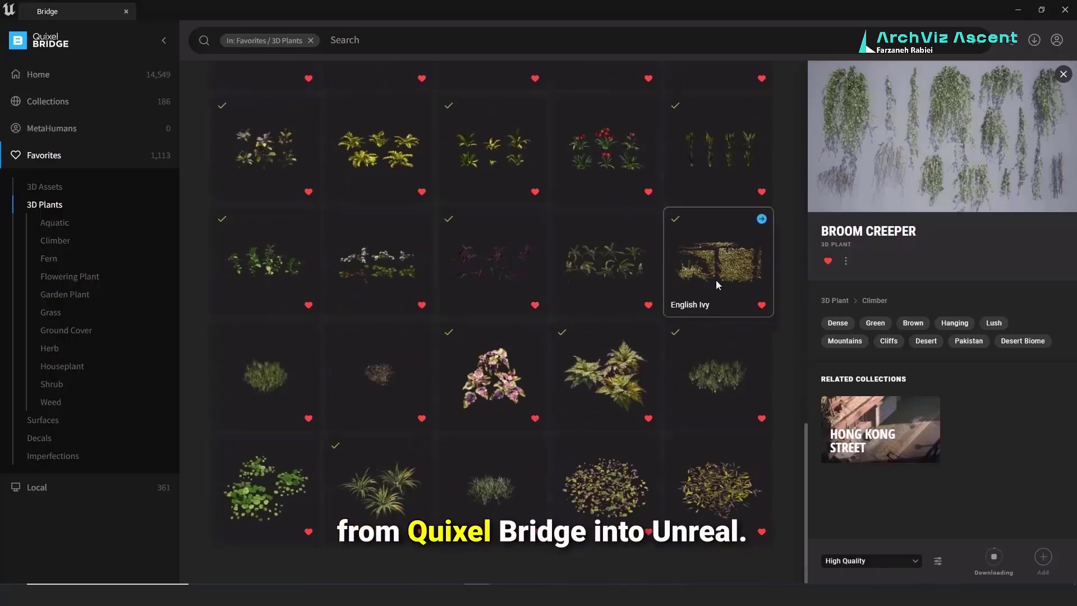
Step: Choose the English Ivy plant from the favourite 3D plants in Bridge
{"action": "left_click", "coordinate": [736, 257]}
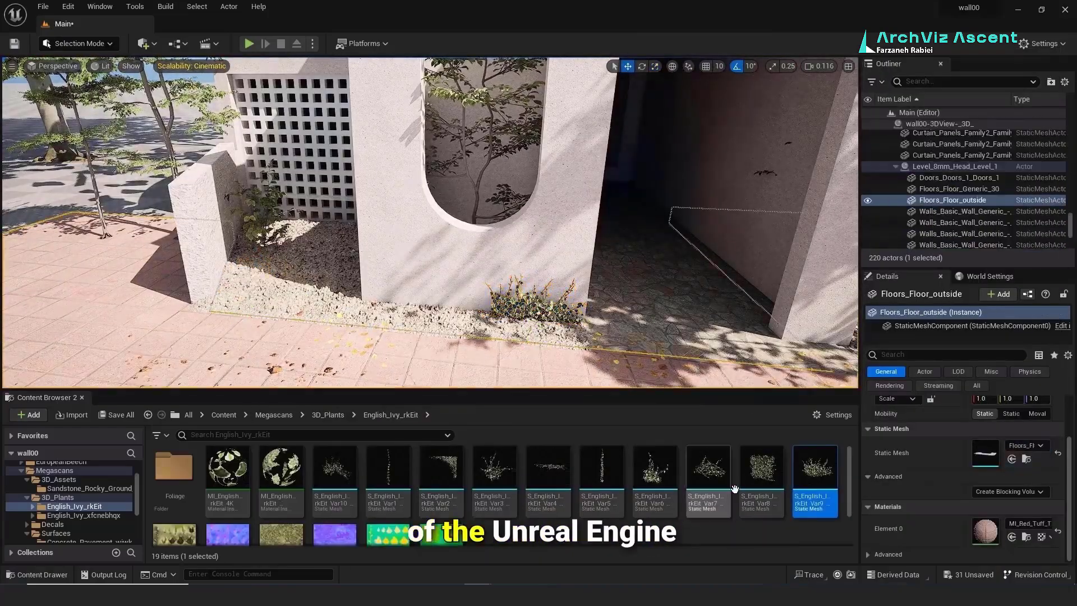
Step: Place five English Ivy rkEit variants, including Var8 and Var2, along the wall
{"action": "left_click_drag", "start_coordinate": [708, 476], "coordinate": [413, 312]}
{"action": "left_click_drag", "start_coordinate": [655, 477], "coordinate": [396, 304]}
{"action": "left_click_drag", "start_coordinate": [336, 477], "coordinate": [377, 302]}
{"action": "left_click_drag", "start_coordinate": [761, 477], "coordinate": [302, 290]}
{"action": "left_click_drag", "start_coordinate": [441, 477], "coordinate": [297, 259]}
Step: Frame the placed ivy and adjust its position and rotation
{"action": "left_click", "coordinate": [641, 66]}
{"action": "key", "text": "w"}
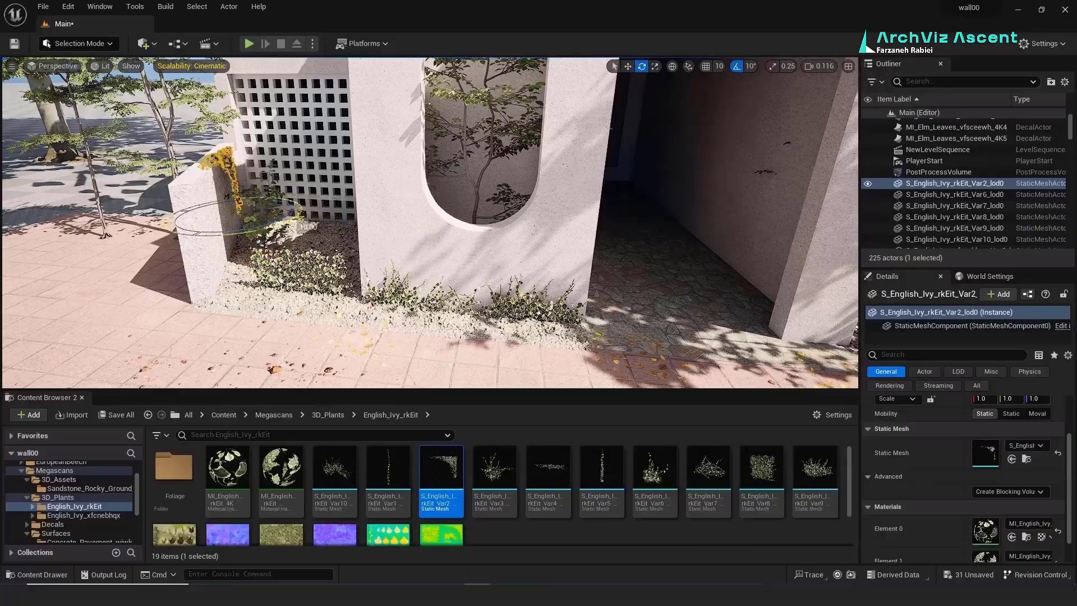
{"action": "key", "text": "f"}
{"action": "key", "text": "w"}
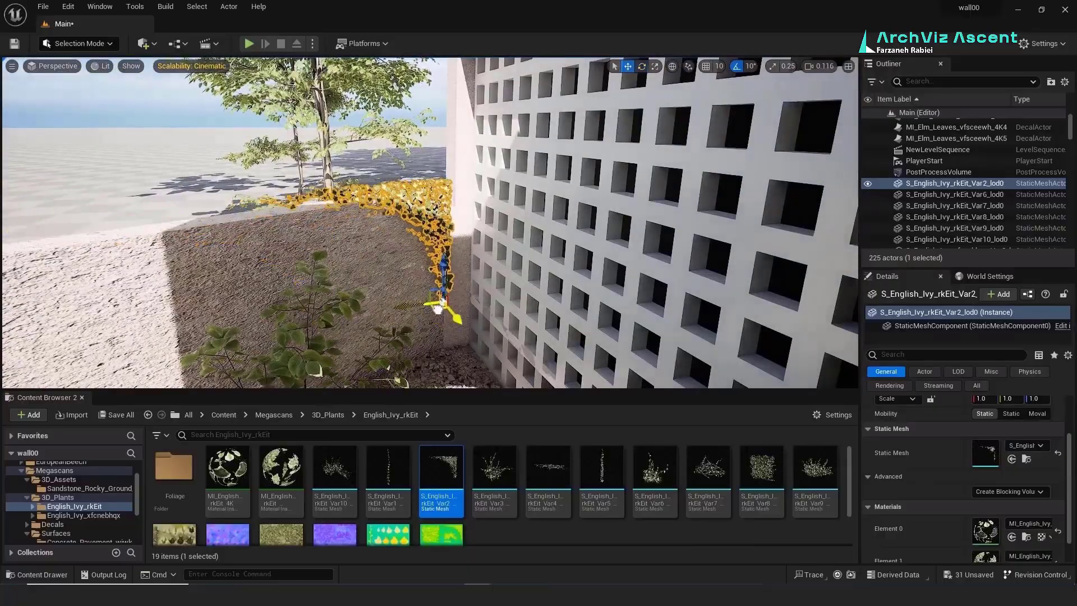
{"action": "key", "text": "e"}
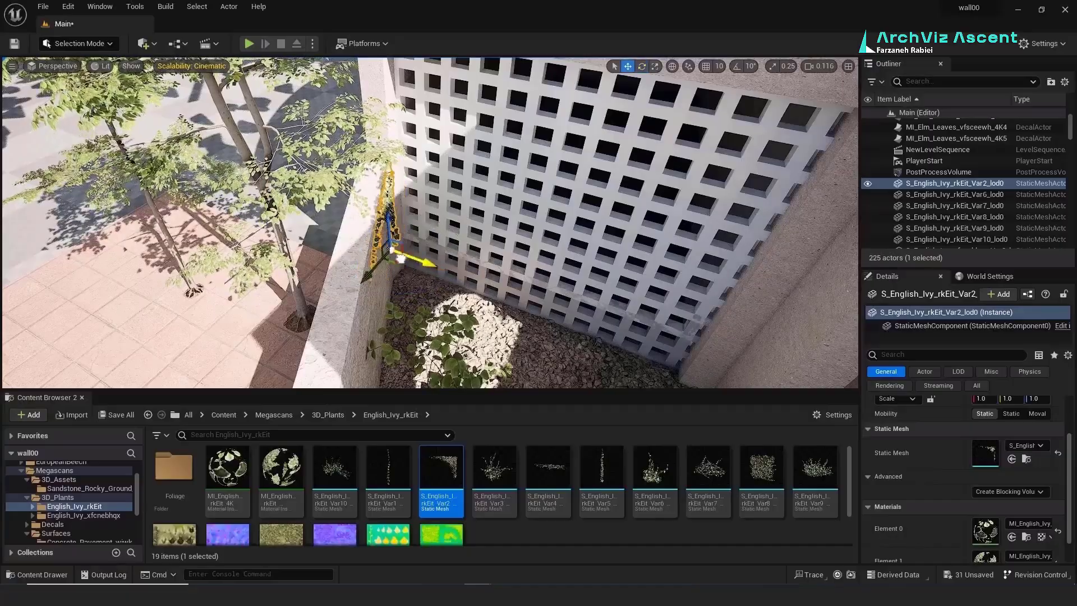
{"action": "mouse_move", "coordinate": [437, 241]}
{"action": "right_mouse_down"}
{"action": "mouse_move", "coordinate": [427, 208]}
{"action": "mouse_move", "coordinate": [466, 207]}
{"action": "mouse_move", "coordinate": [432, 219]}
{"action": "mouse_move", "coordinate": [440, 241]}
{"action": "right_mouse_up"}
Step: Duplicate the Var8 ivy higher up the pillar and resize the copy
{"action": "left_click", "coordinate": [466, 269]}
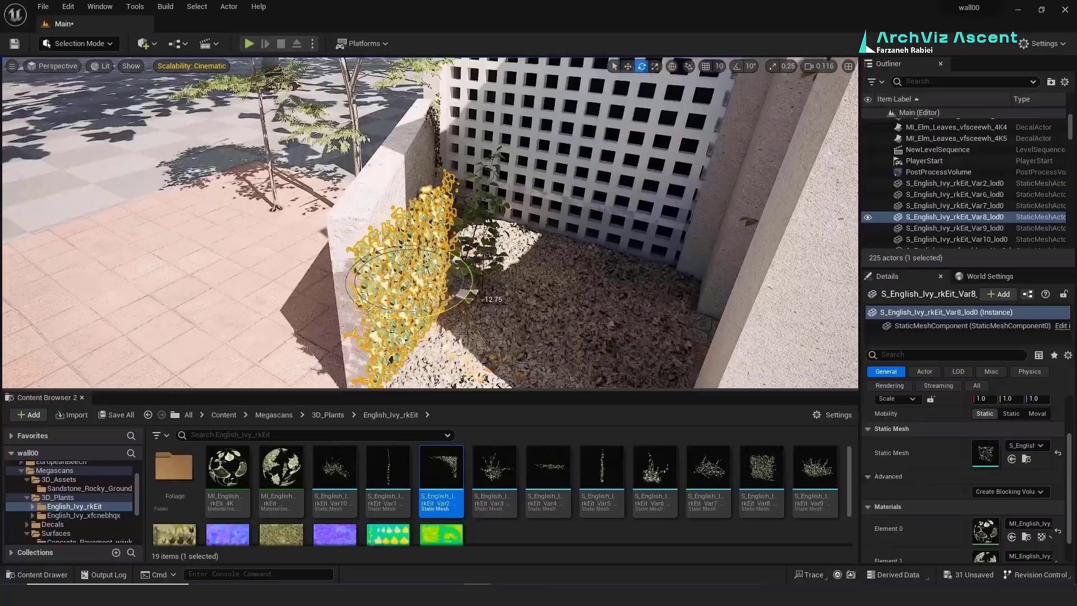
{"action": "left_click", "coordinate": [642, 67]}
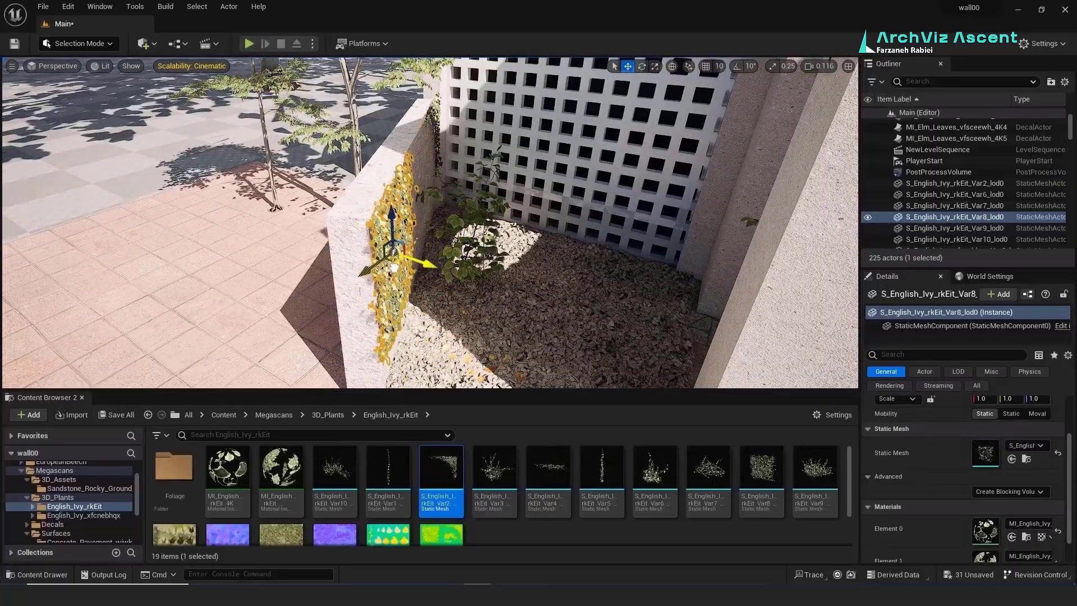
{"action": "left_click_drag", "start_coordinate": [393, 268], "coordinate": [402, 251], "text": "alt"}
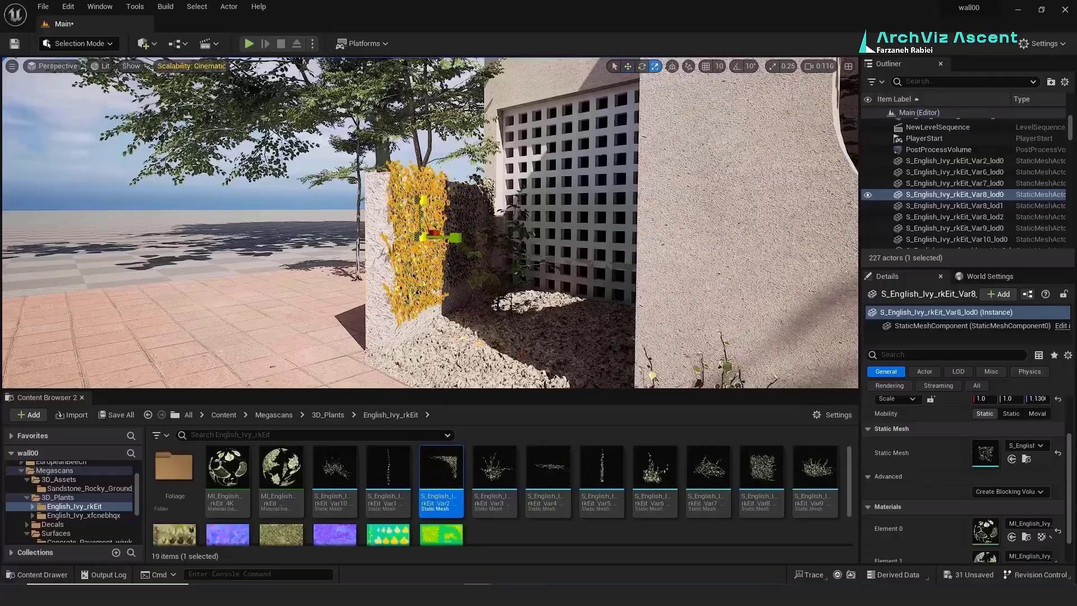
{"action": "left_click", "coordinate": [459, 202]}
{"action": "key", "text": "r"}
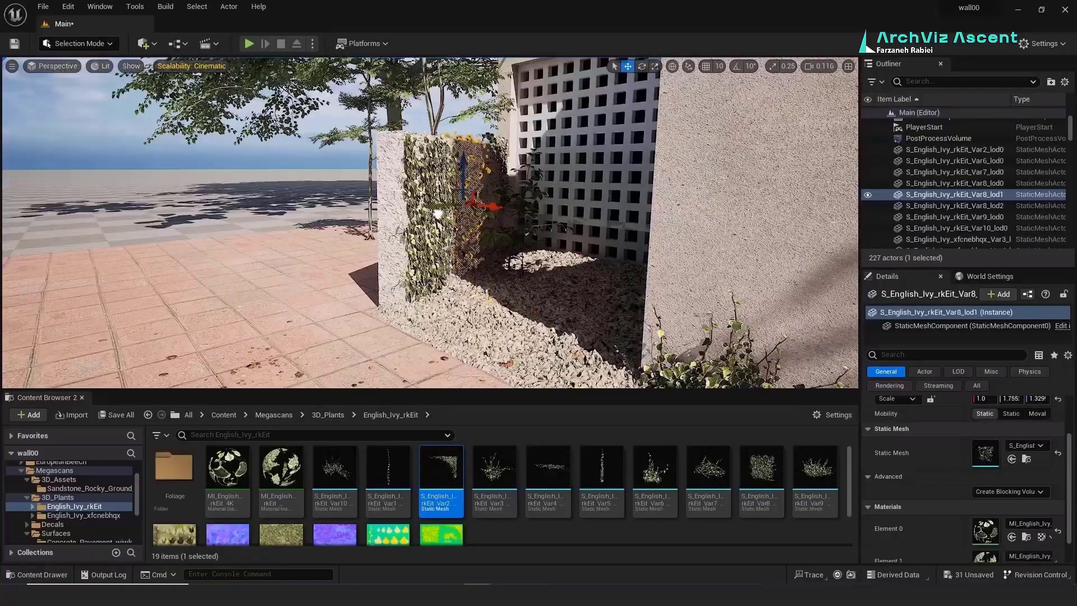
{"action": "left_click", "coordinate": [287, 189]}
Step: Add Var1, Var9, Var8 and Var2 ivy to the pillar and planter wall, using 10° rotation snapping
{"action": "left_click_drag", "start_coordinate": [396, 222], "coordinate": [397, 223]}
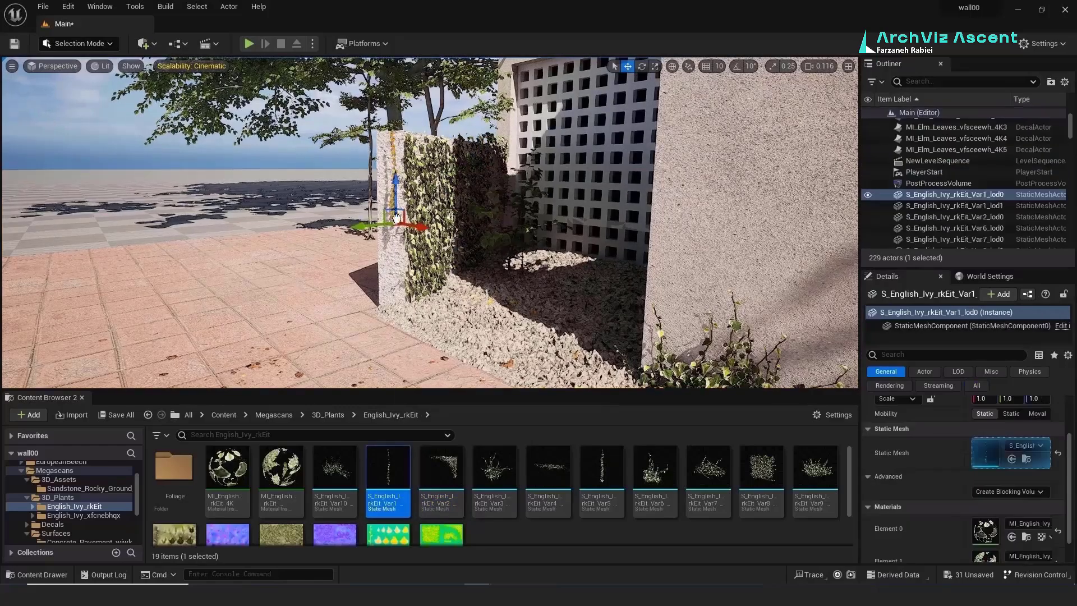
{"action": "left_click", "coordinate": [399, 303]}
{"action": "key", "text": "e"}
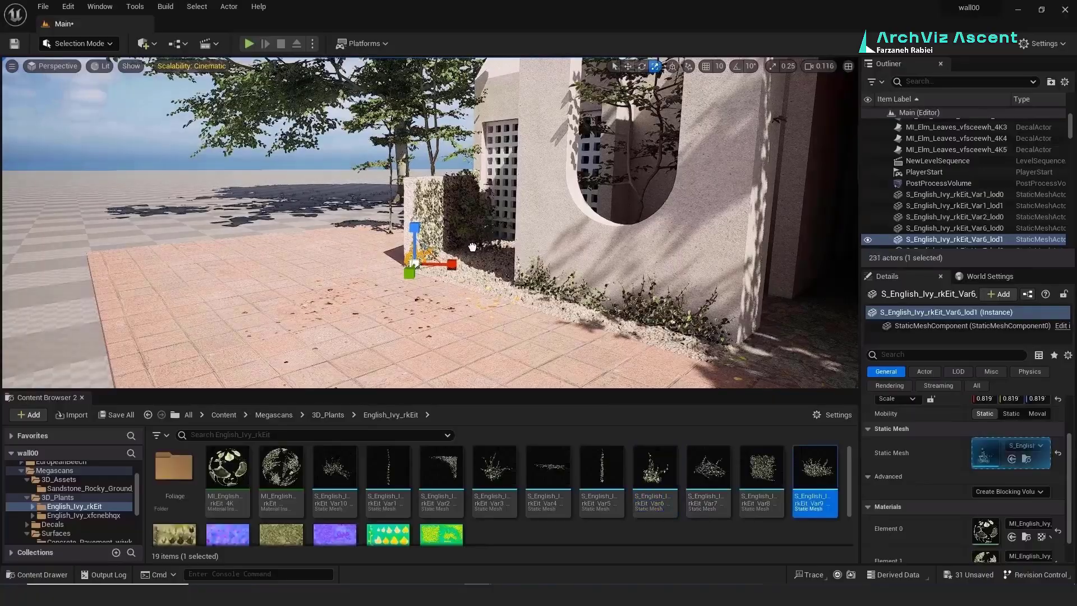
{"action": "left_click_drag", "start_coordinate": [510, 240], "coordinate": [507, 237]}
{"action": "left_click_drag", "start_coordinate": [754, 470], "coordinate": [494, 198]}
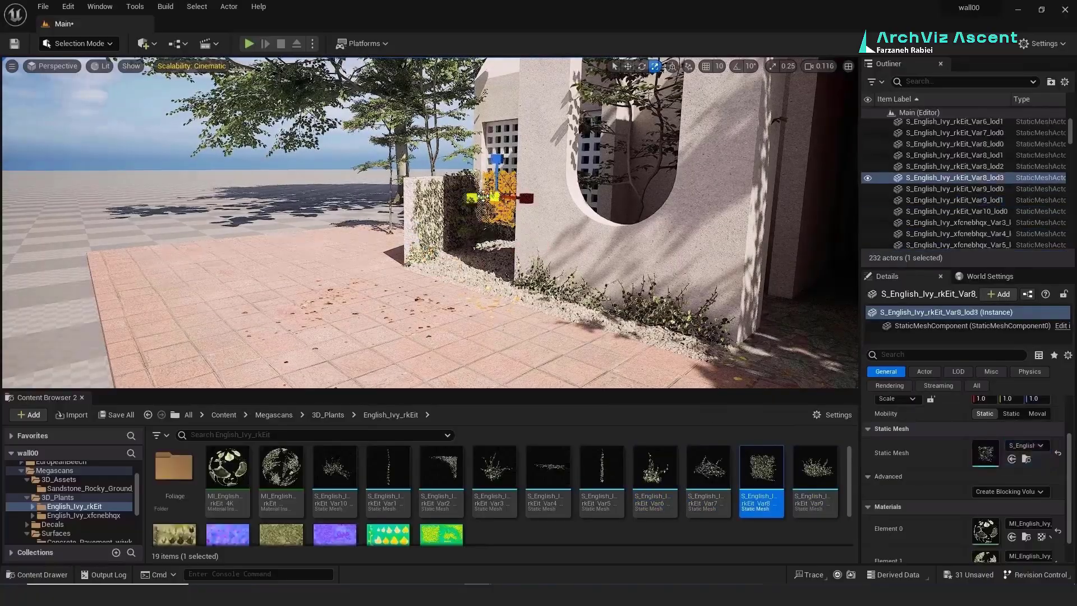
{"action": "left_click_drag", "start_coordinate": [440, 468], "coordinate": [488, 164]}
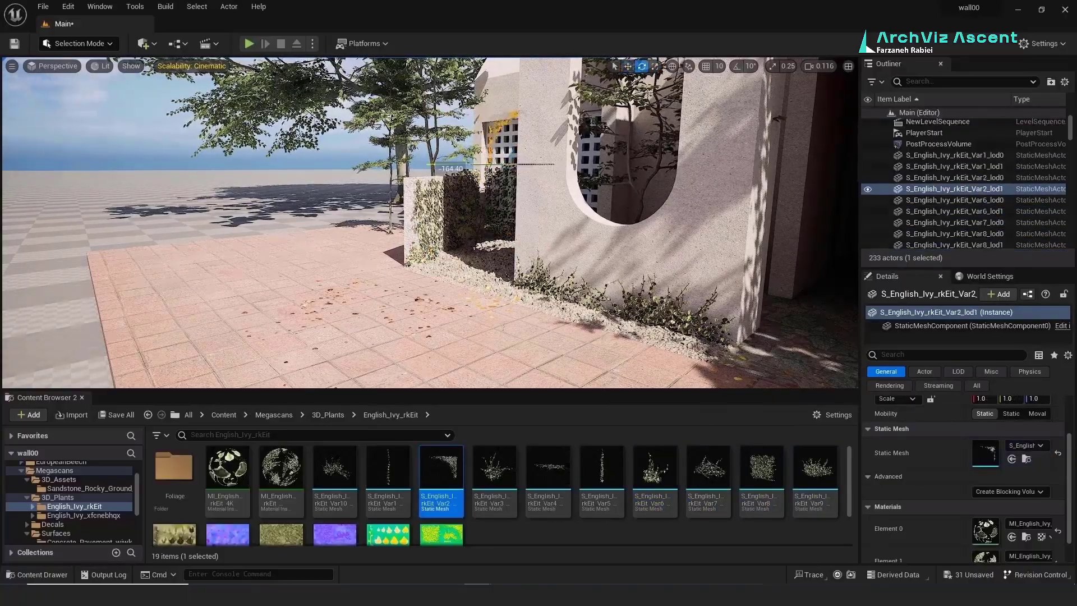
{"action": "left_click", "coordinate": [737, 67]}
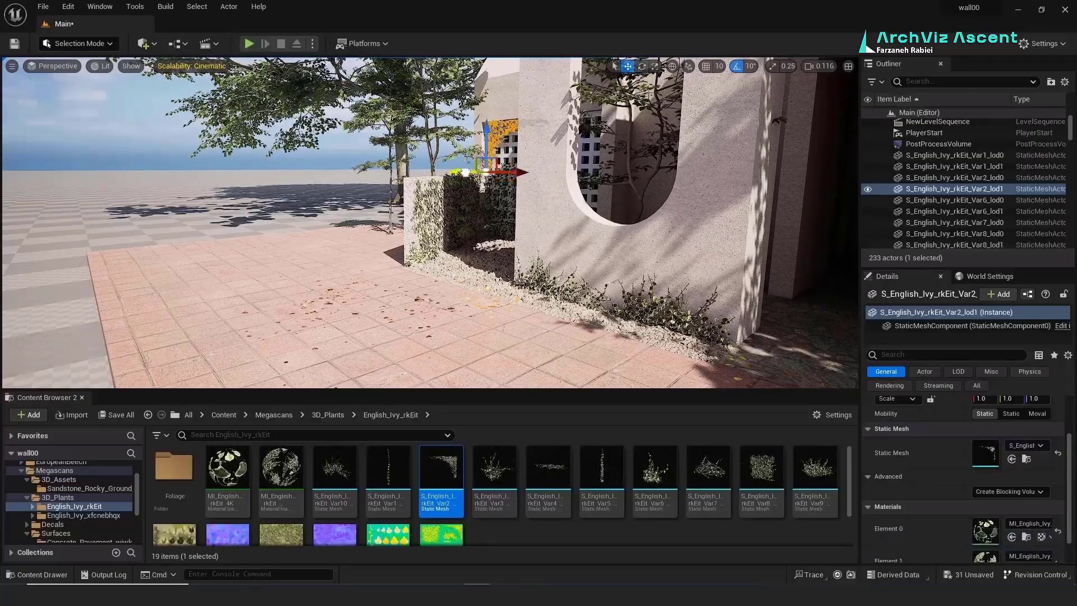
{"action": "left_click", "coordinate": [495, 197]}
{"action": "key", "text": "f"}
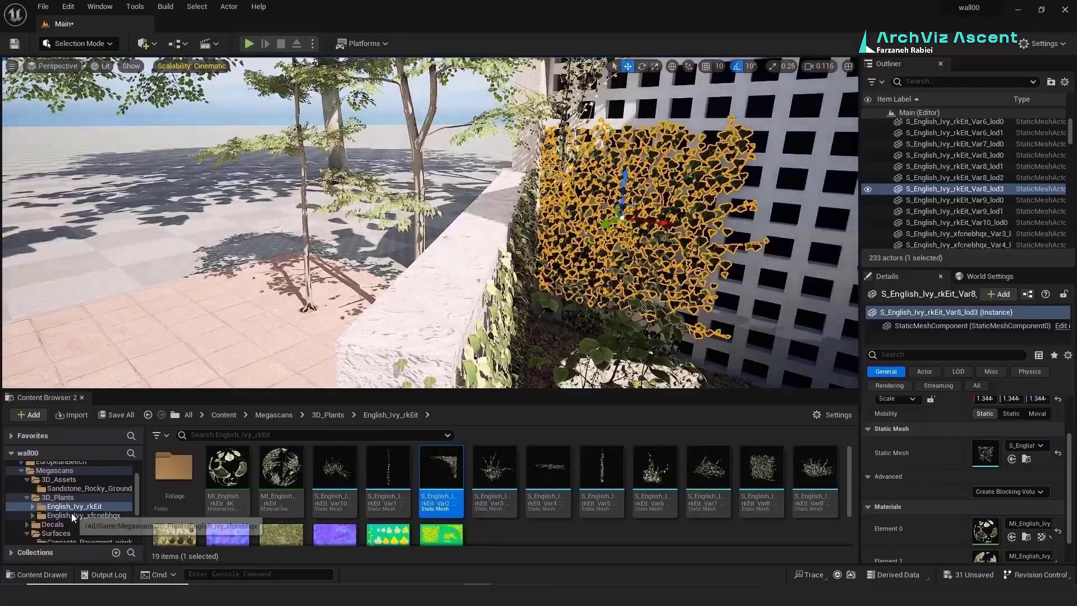
Step: Place six English_Ivy_xfcnebhqx meshes, including Var13, along the lattice wall and planter corner
{"action": "left_click", "coordinate": [71, 516]}
{"action": "left_click_drag", "start_coordinate": [548, 471], "coordinate": [513, 208]}
{"action": "left_click_drag", "start_coordinate": [388, 471], "coordinate": [481, 258]}
{"action": "left_click_drag", "start_coordinate": [335, 471], "coordinate": [360, 233]}
{"action": "left_click_drag", "start_coordinate": [815, 471], "coordinate": [359, 362]}
{"action": "left_click_drag", "start_coordinate": [480, 474], "coordinate": [445, 357]}
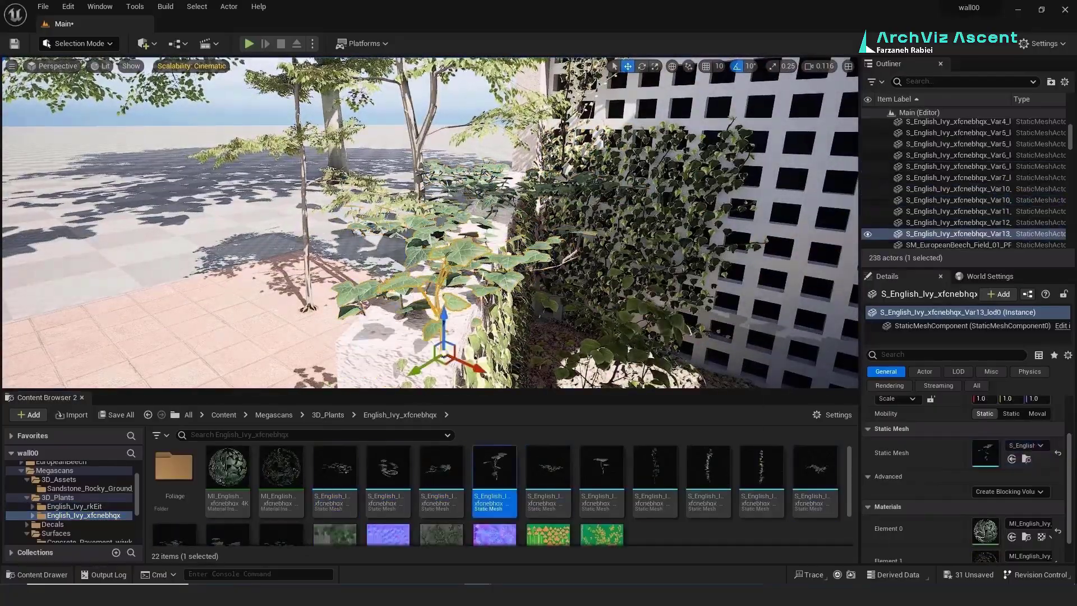
{"action": "mouse_move", "coordinate": [445, 337]}
{"action": "right_mouse_down"}
{"action": "mouse_move", "coordinate": [415, 359]}
{"action": "mouse_move", "coordinate": [426, 336]}
{"action": "right_mouse_up"}
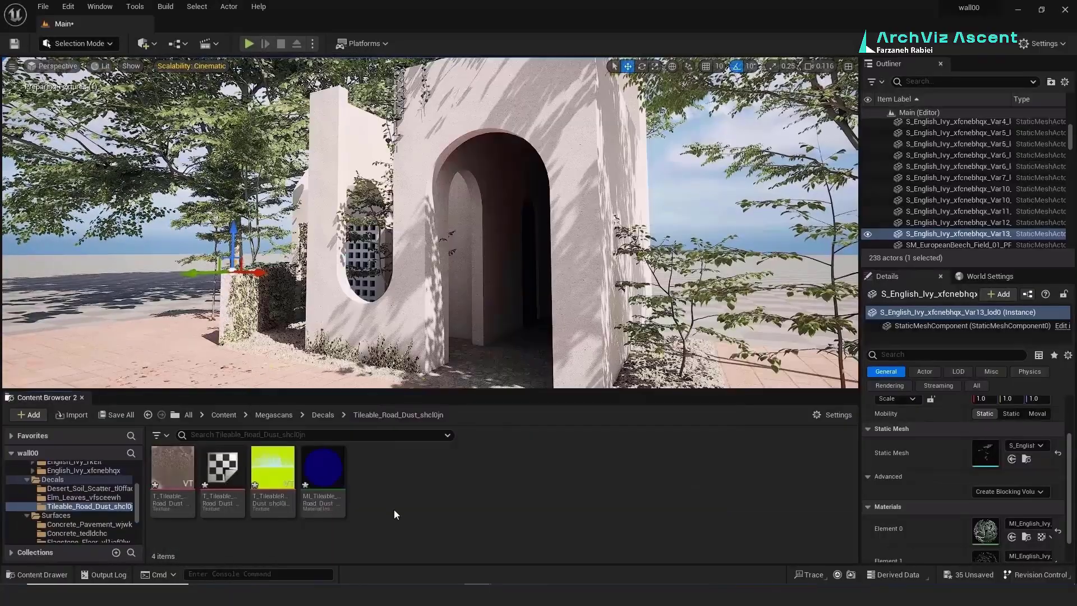
Step: Drop MI_Tileable_Road_Dust on the courtyard paving, rotate it and scale it down
{"action": "left_click_drag", "start_coordinate": [323, 479], "coordinate": [374, 275]}
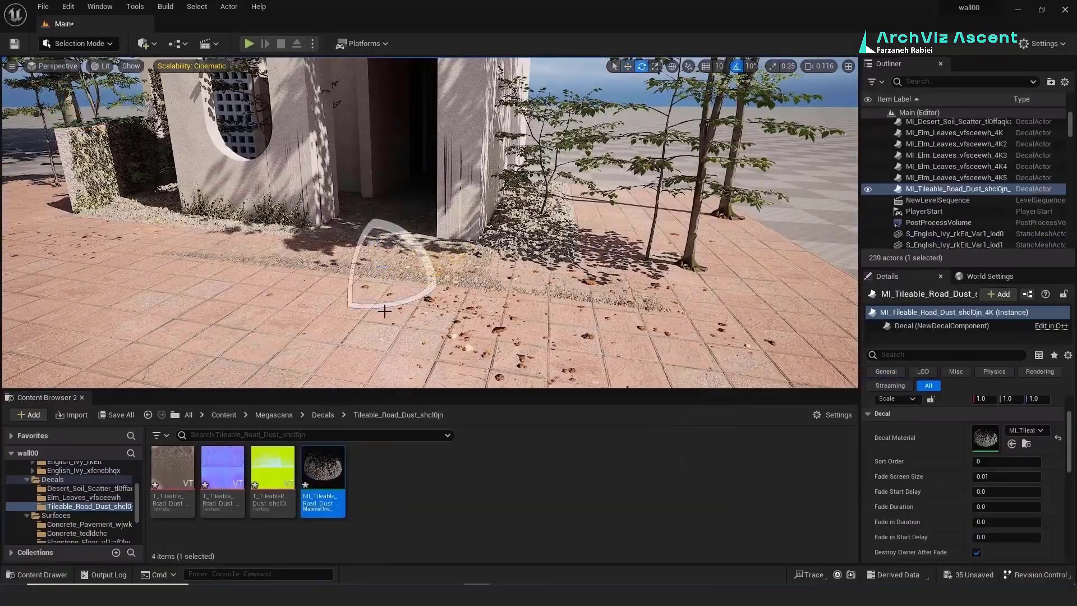
{"action": "left_click_drag", "start_coordinate": [433, 280], "coordinate": [351, 249]}
{"action": "key", "text": "w"}
{"action": "key", "text": "r"}
{"action": "right_click_drag", "start_coordinate": [367, 242], "coordinate": [365, 281]}
{"action": "left_click_drag", "start_coordinate": [428, 232], "coordinate": [558, 266]}
Step: Add the Leakage decal from Bridge and place three leakage decals on the wall and paving
{"action": "key", "text": "w"}
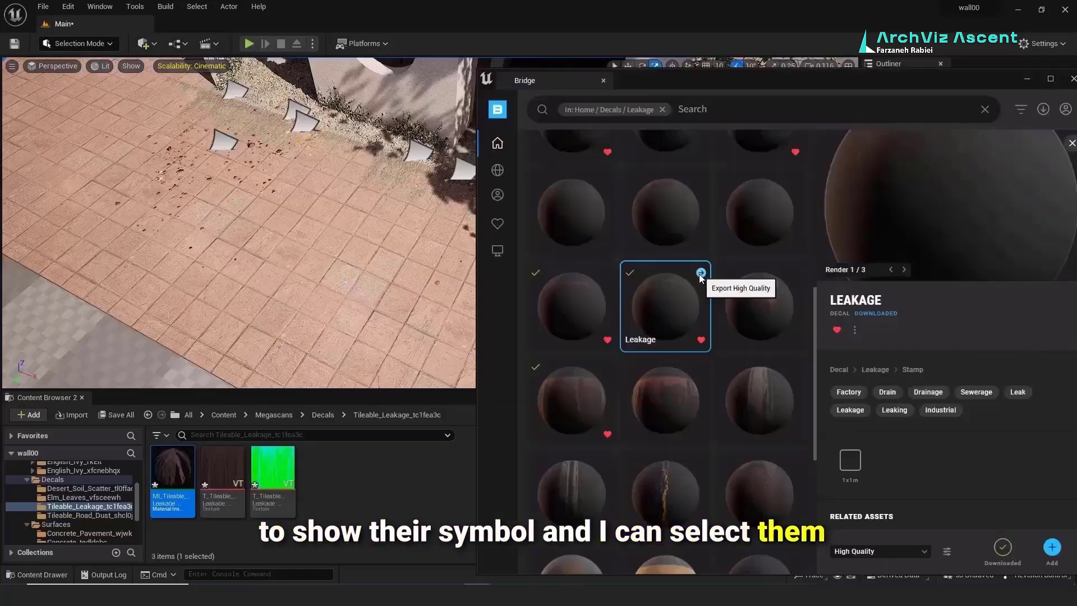
{"action": "scroll", "coordinate": [641, 483], "scroll_direction": "up", "scroll_amount": 3}
{"action": "left_click", "coordinate": [1051, 546]}
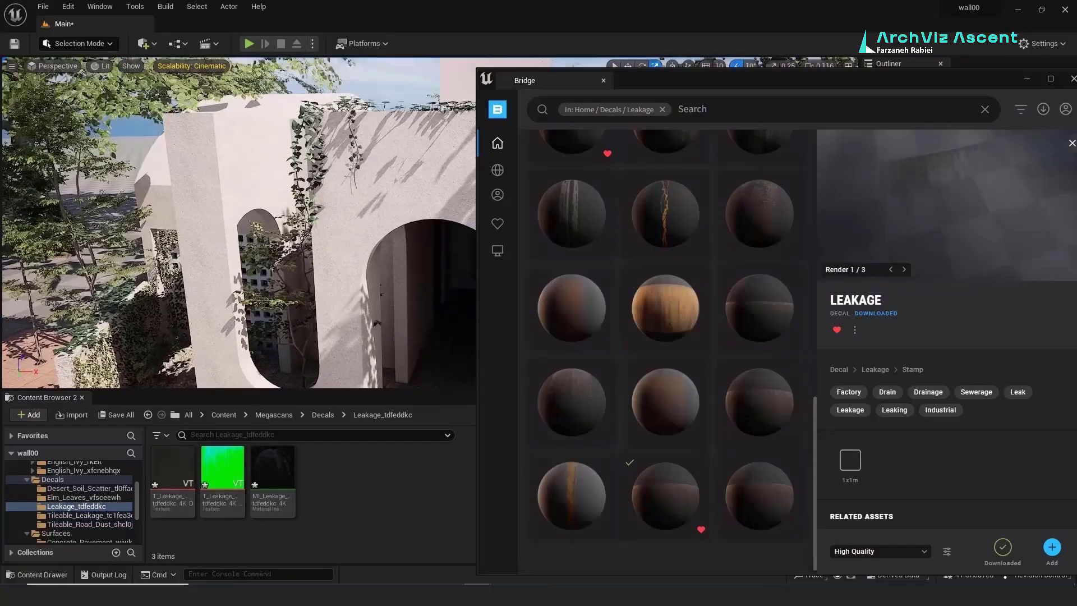
{"action": "left_click_drag", "start_coordinate": [272, 480], "coordinate": [324, 230]}
{"action": "left_click_drag", "start_coordinate": [307, 326], "coordinate": [370, 230]}
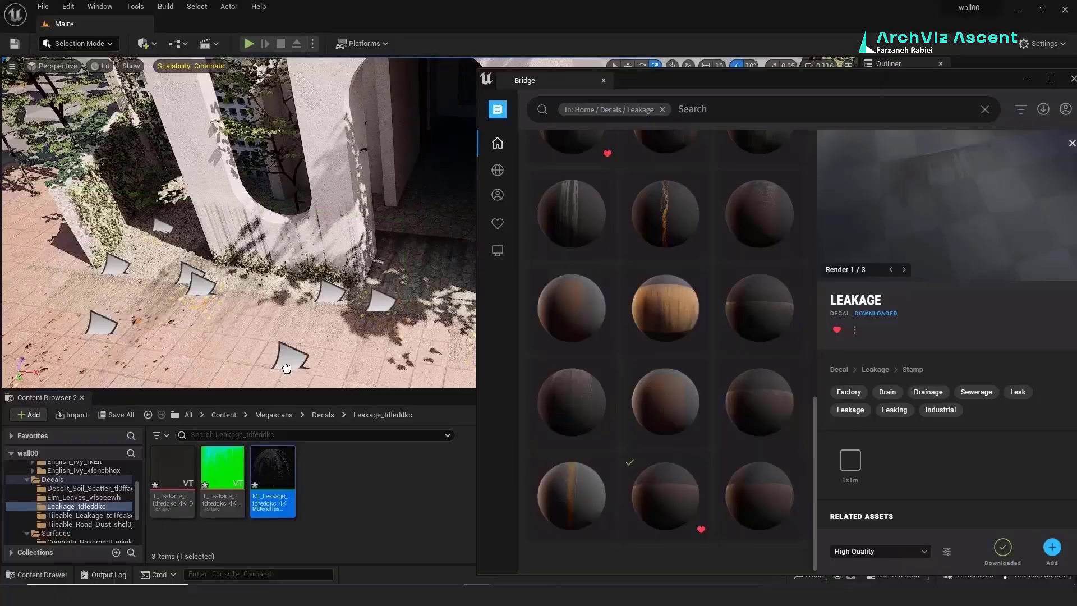
{"action": "left_click_drag", "start_coordinate": [272, 480], "coordinate": [144, 324]}
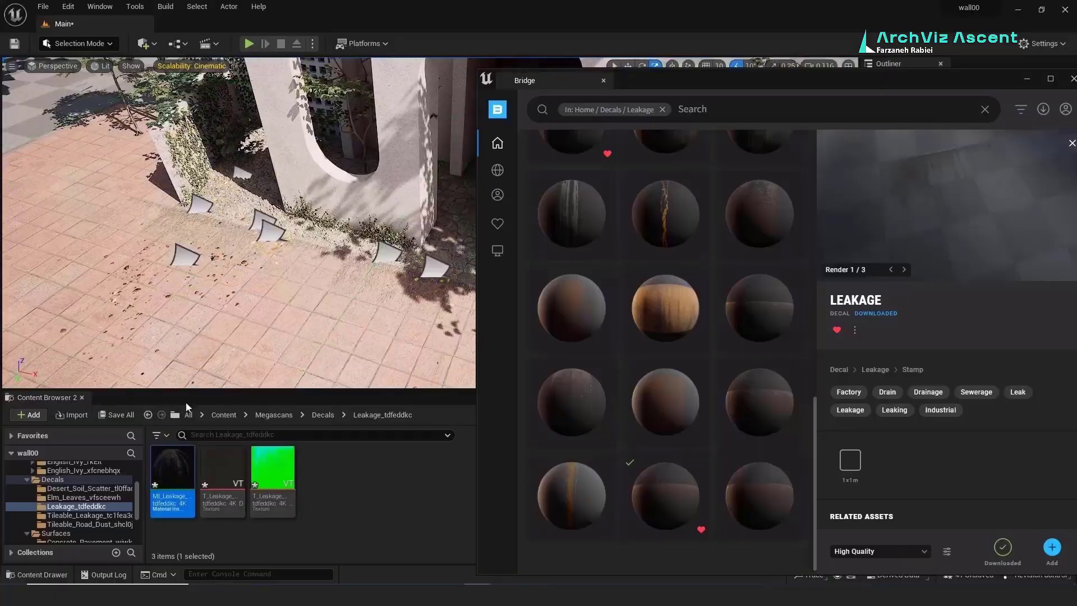
{"action": "left_click_drag", "start_coordinate": [173, 471], "coordinate": [414, 375]}
Step: Close Bridge and slide a leakage decal into position on the ground
{"action": "left_click", "coordinate": [1027, 79]}
{"action": "key", "text": "w"}
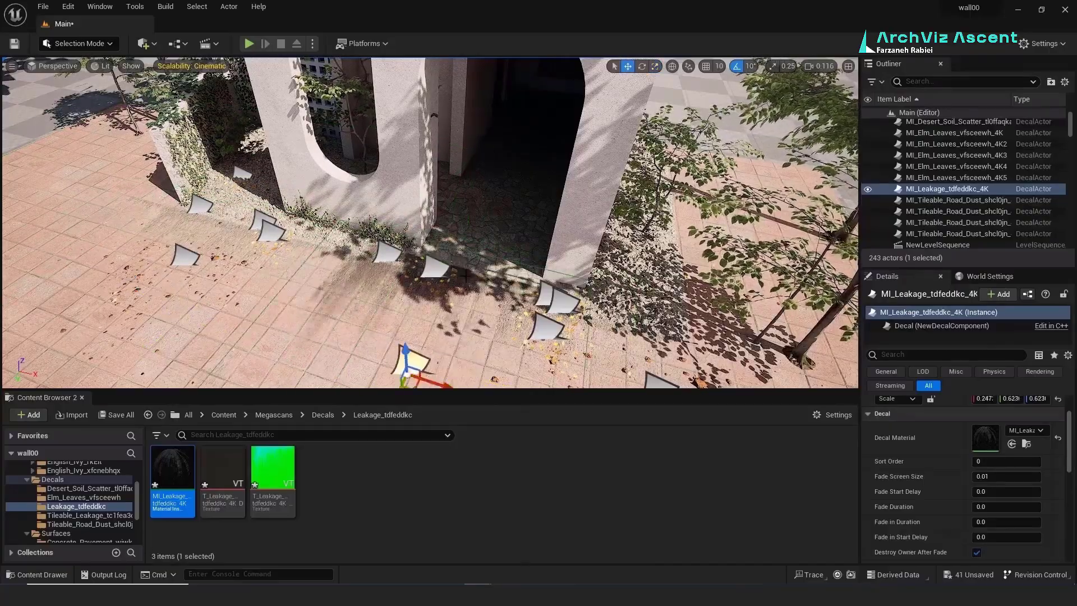
{"action": "right_click_drag", "start_coordinate": [418, 325], "coordinate": [416, 376]}
{"action": "left_click_drag", "start_coordinate": [408, 252], "coordinate": [455, 271]}
Step: Inspect the leaf, leakage and road dust decals, then pick a different Leakage variant
{"action": "left_click", "coordinate": [533, 186]}
{"action": "left_click", "coordinate": [376, 115]}
{"action": "left_click", "coordinate": [253, 95]}
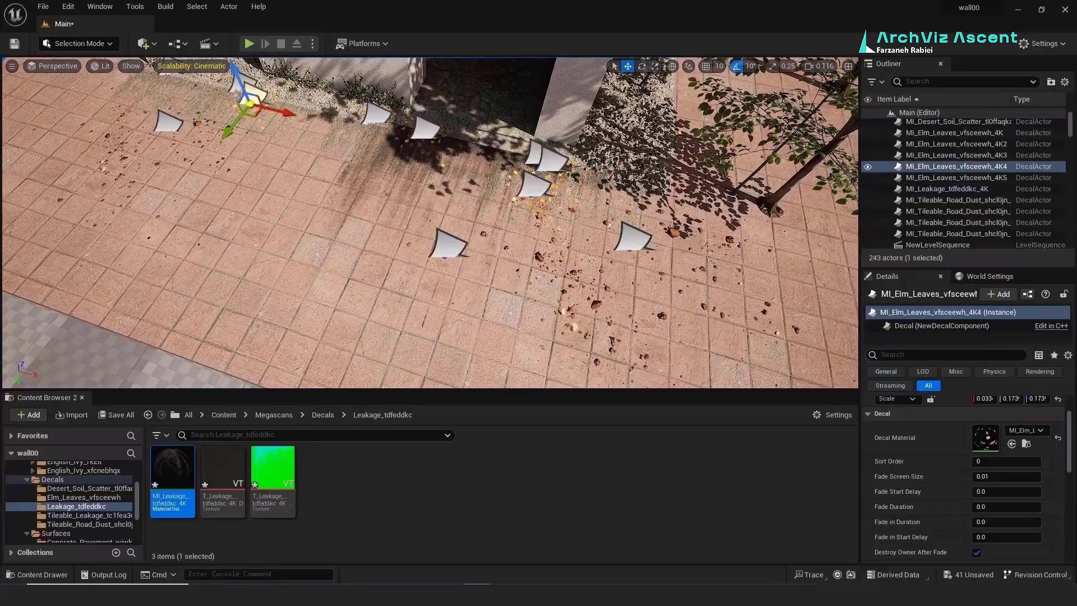
{"action": "left_click", "coordinate": [240, 83]}
{"action": "left_click", "coordinate": [425, 129]}
{"action": "left_click", "coordinate": [538, 152]}
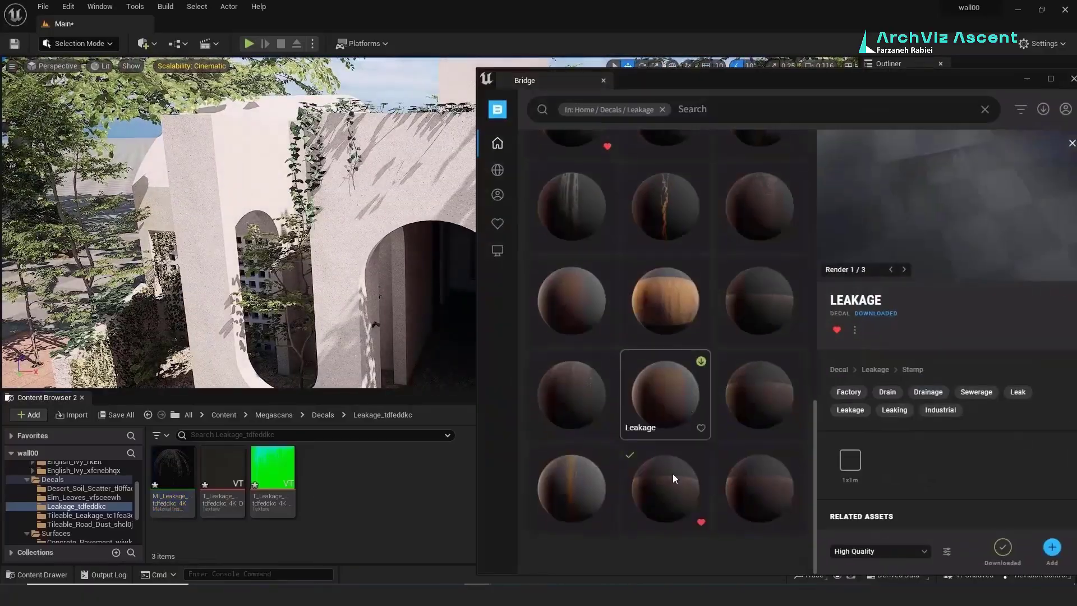
{"action": "left_click", "coordinate": [656, 491]}
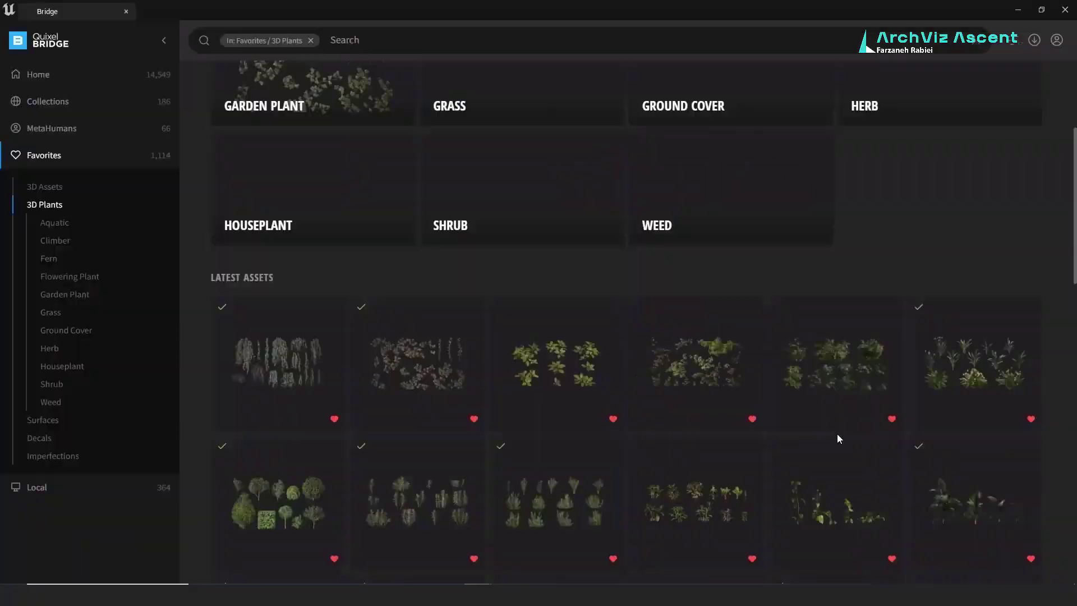
{"action": "scroll", "coordinate": [838, 438], "scroll_direction": "down", "scroll_amount": 1}
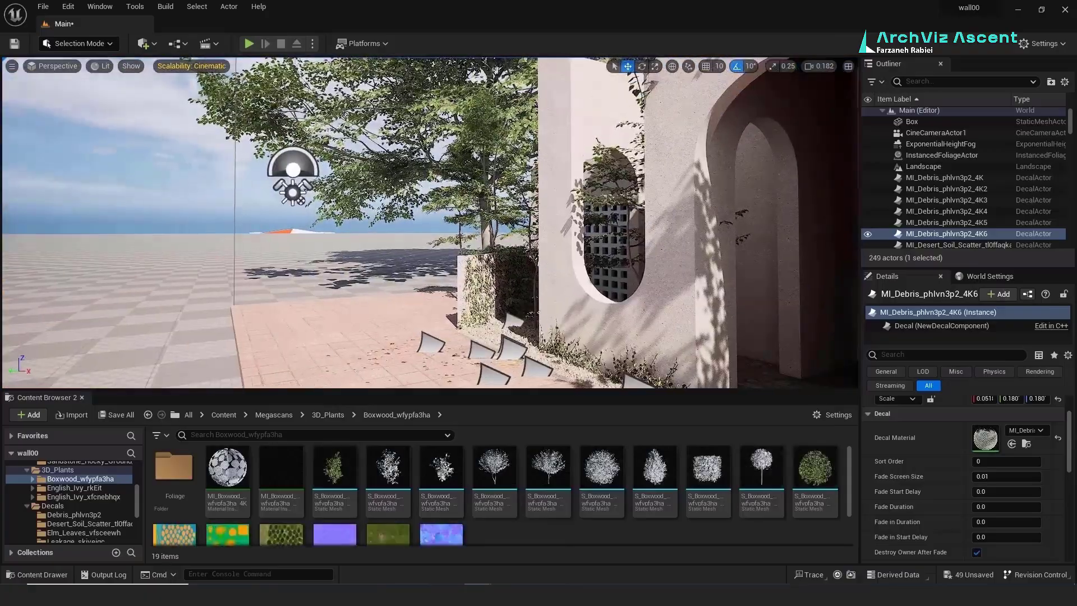
Step: Delete three crowded ivy meshes from the planter
{"action": "left_click", "coordinate": [513, 321]}
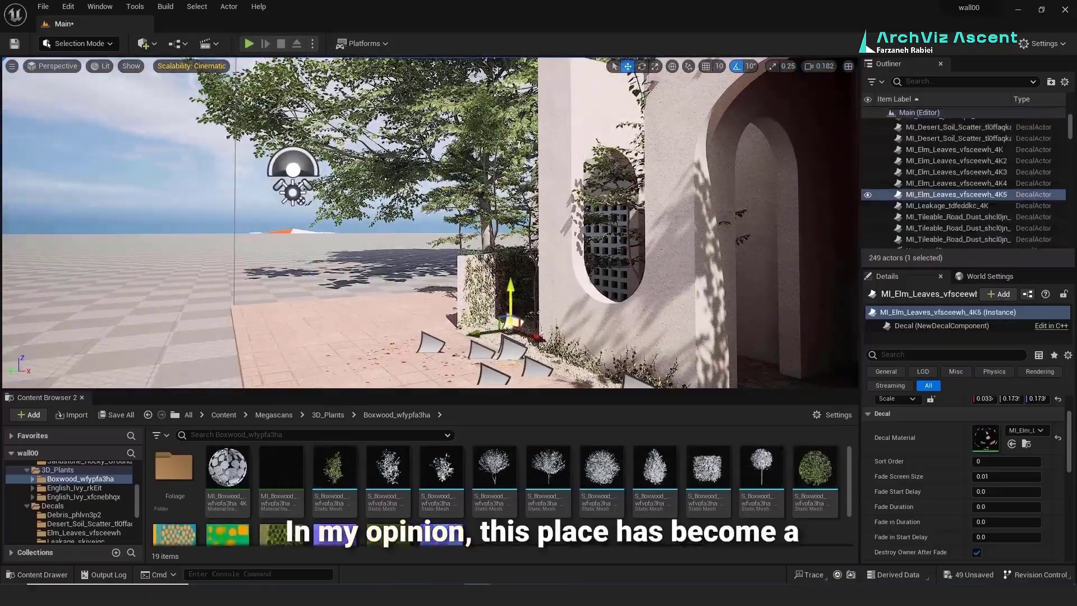
{"action": "right_click_drag", "start_coordinate": [510, 314], "coordinate": [524, 336]}
{"action": "left_click", "coordinate": [415, 234]}
{"action": "key", "text": "Delete"}
{"action": "left_click", "coordinate": [452, 226]}
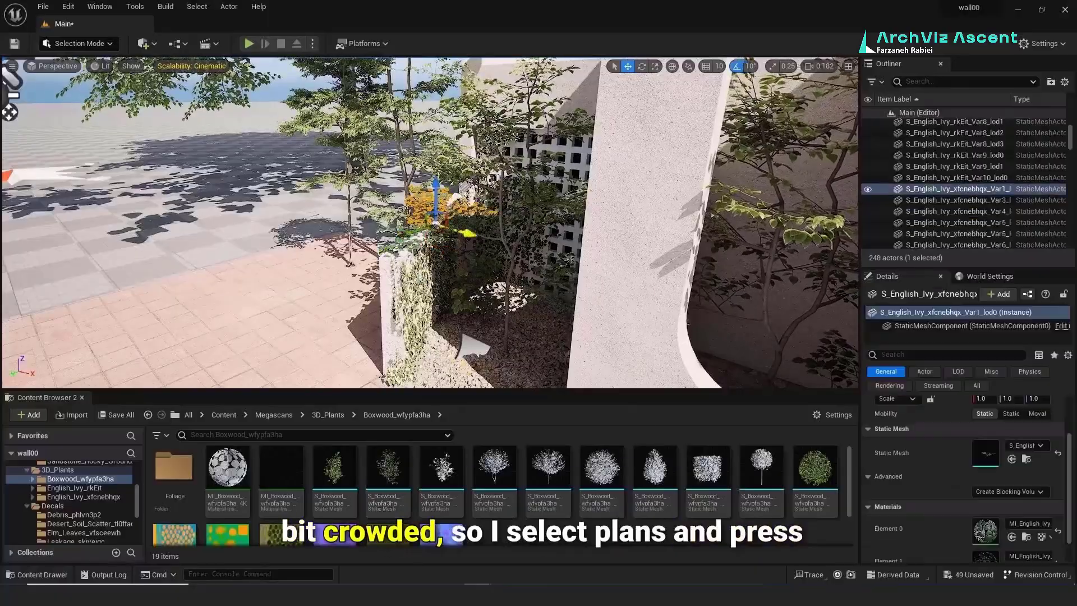
{"action": "key", "text": "Delete"}
{"action": "left_click", "coordinate": [458, 252]}
{"action": "key", "text": "Delete"}
{"action": "left_click", "coordinate": [468, 241]}
Step: Delete two more ivy meshes, including Var9, and place a Rect Light in the arched passage
{"action": "key", "text": "Delete"}
{"action": "left_click", "coordinate": [500, 229]}
{"action": "key", "text": "Delete"}
{"action": "left_click", "coordinate": [500, 273]}
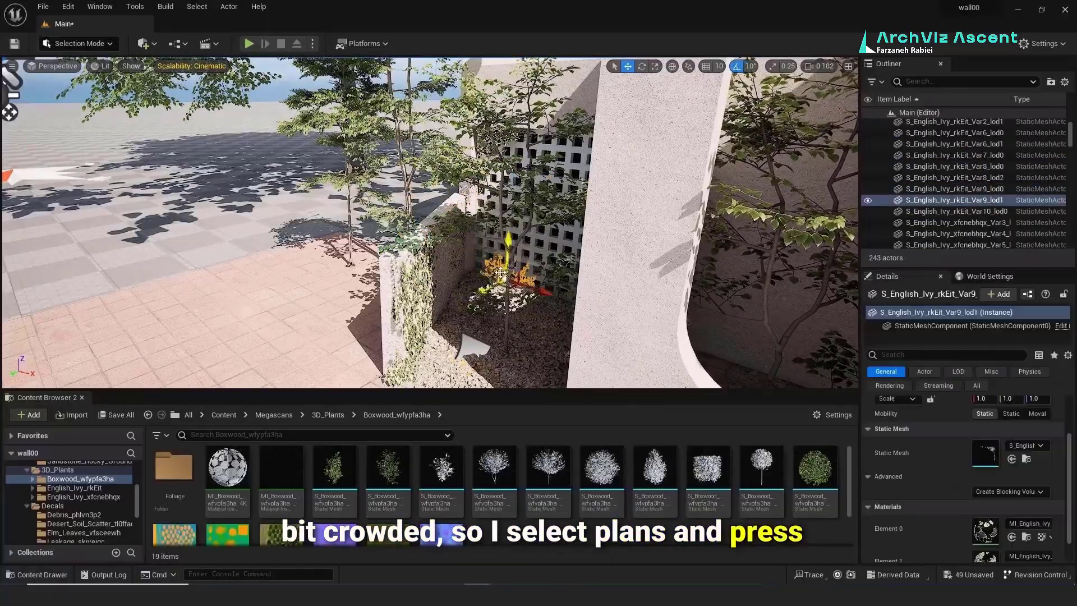
{"action": "key", "text": "Delete"}
{"action": "left_click", "coordinate": [501, 283]}
{"action": "key", "text": "Delete"}
{"action": "key", "text": "ctrl+z"}
{"action": "key", "text": "Delete"}
{"action": "right_click_drag", "start_coordinate": [501, 283], "coordinate": [583, 306]}
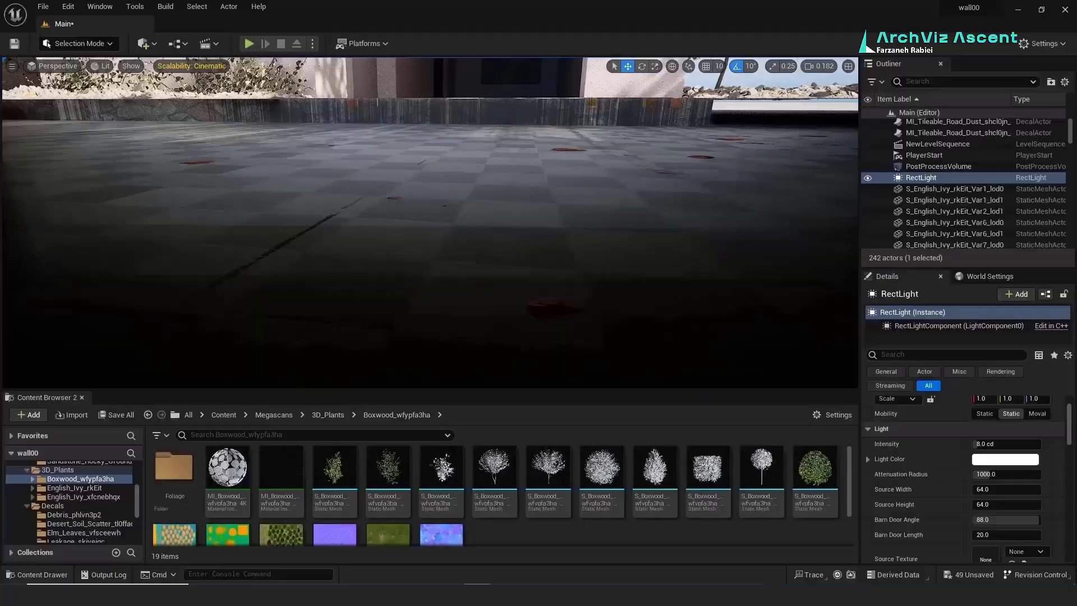
{"action": "right_click_drag", "start_coordinate": [583, 305], "coordinate": [564, 296]}
Step: Undo the rect light and add a point light instead, with editor icons shown
{"action": "key", "text": "ctrl+z"}
{"action": "key", "text": "ctrl+z"}
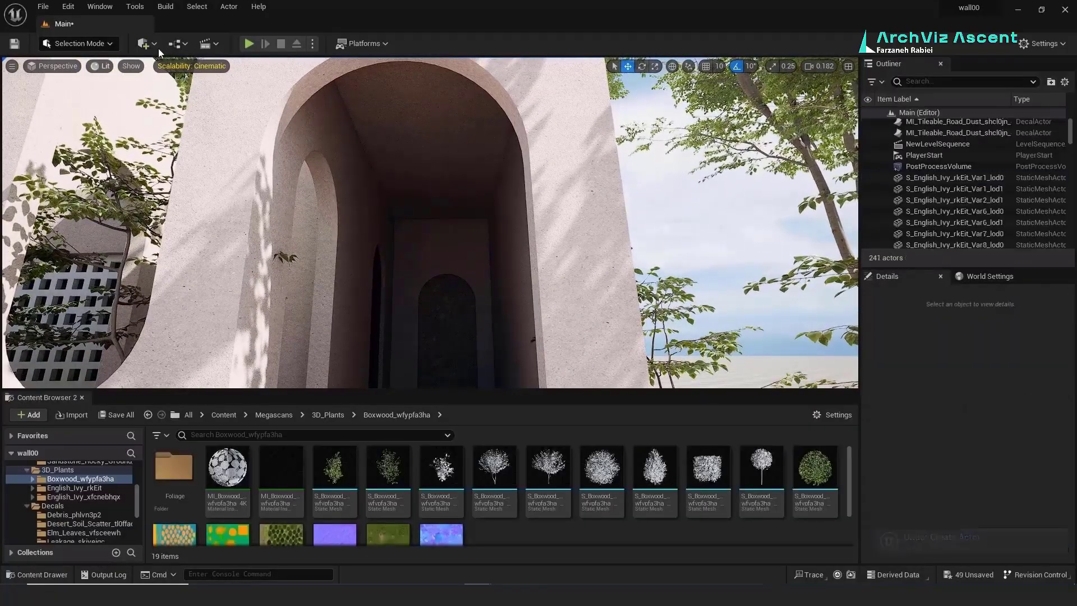
{"action": "left_click", "coordinate": [153, 46]}
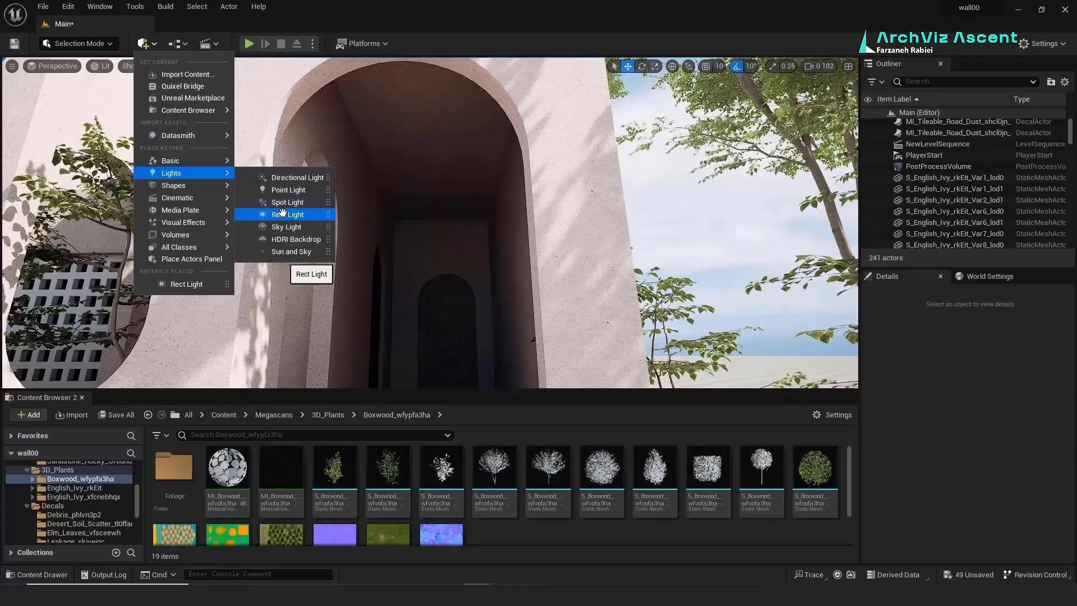
{"action": "left_click", "coordinate": [286, 192]}
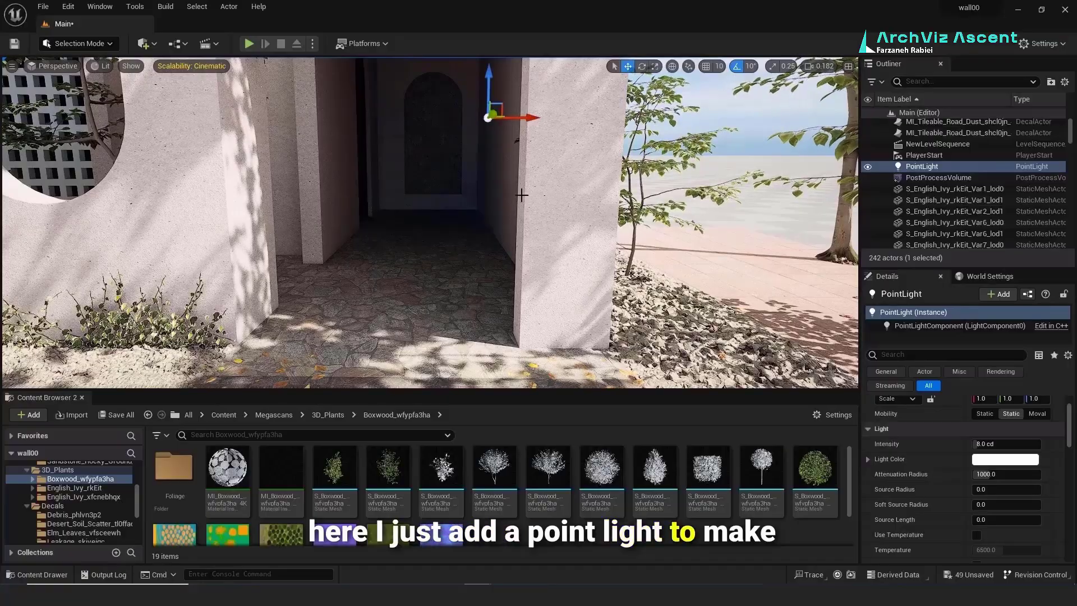
{"action": "key", "text": "g"}
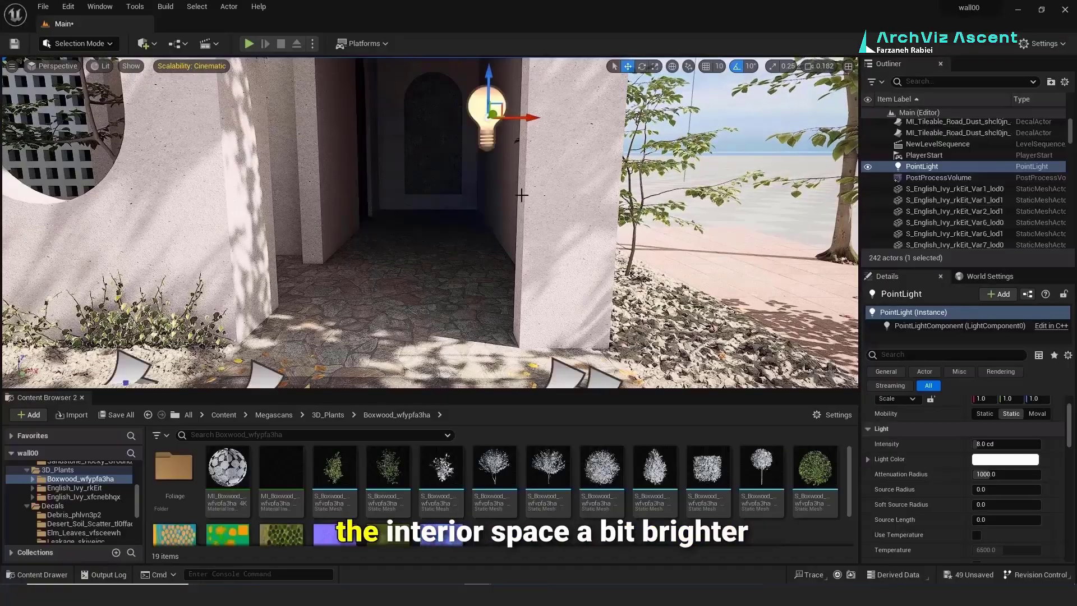
Step: Move the point light into the arched passage and raise it toward the ceiling
{"action": "left_click_drag", "start_coordinate": [459, 136], "coordinate": [471, 129]}
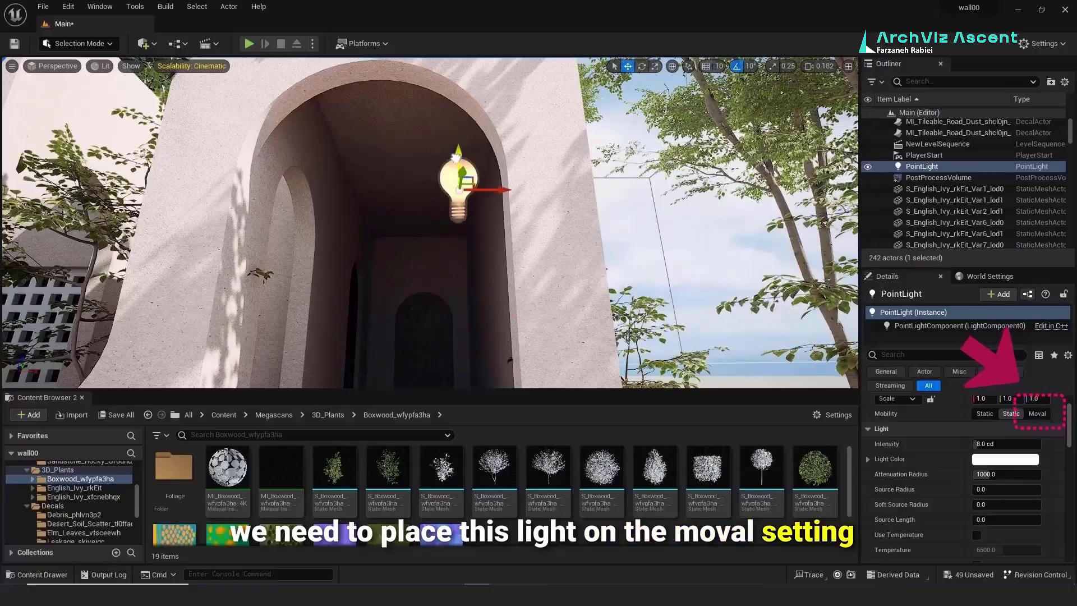
{"action": "left_click_drag", "start_coordinate": [455, 158], "coordinate": [456, 154]}
{"action": "left_click_drag", "start_coordinate": [488, 187], "coordinate": [473, 187]}
{"action": "left_click_drag", "start_coordinate": [391, 169], "coordinate": [412, 285]}
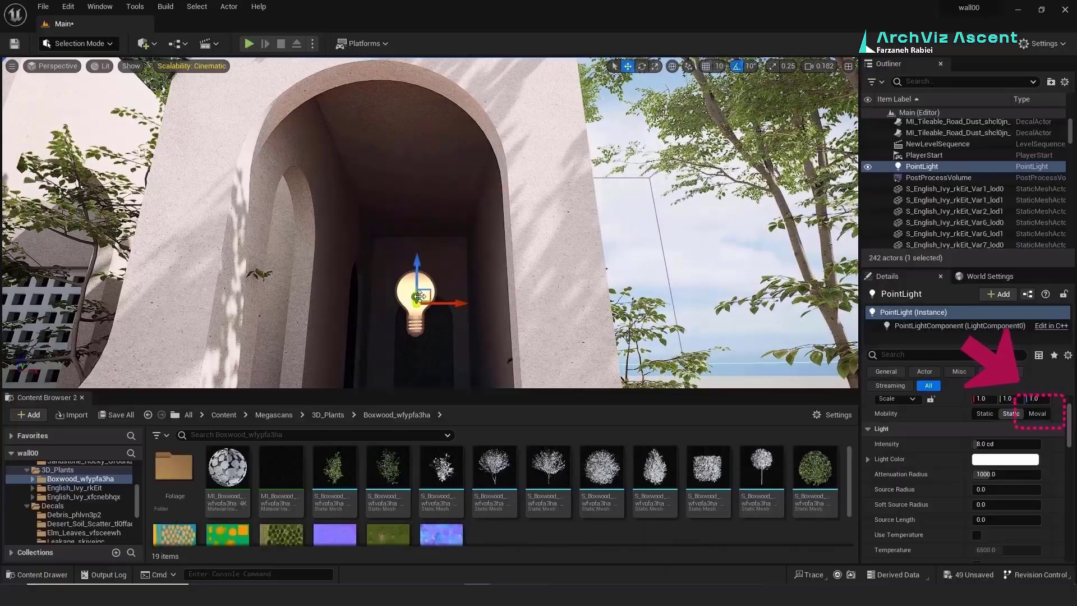
{"action": "right_click_drag", "start_coordinate": [412, 284], "coordinate": [293, 195]}
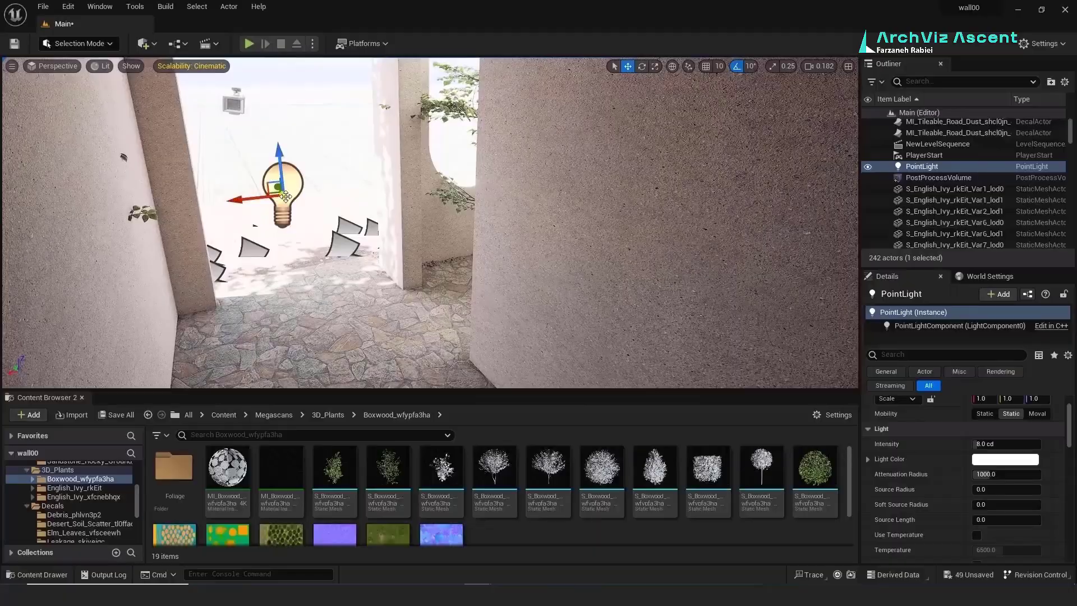
{"action": "right_click_drag", "start_coordinate": [426, 213], "coordinate": [465, 252]}
{"action": "left_click_drag", "start_coordinate": [476, 211], "coordinate": [296, 306]}
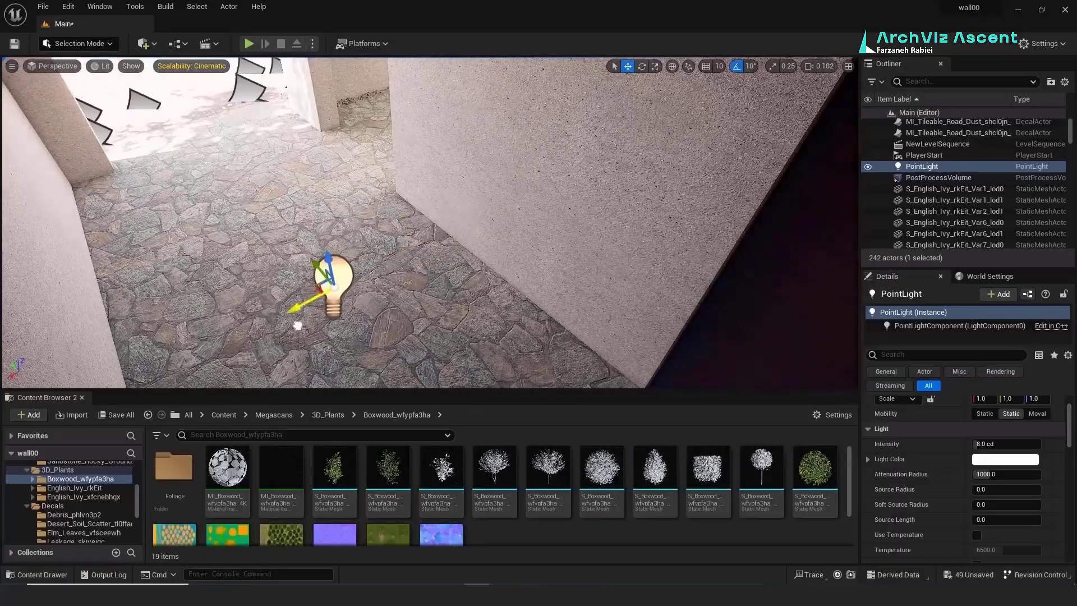
{"action": "right_click_drag", "start_coordinate": [296, 305], "coordinate": [208, 199]}
{"action": "right_click_drag", "start_coordinate": [323, 344], "coordinate": [323, 344]}
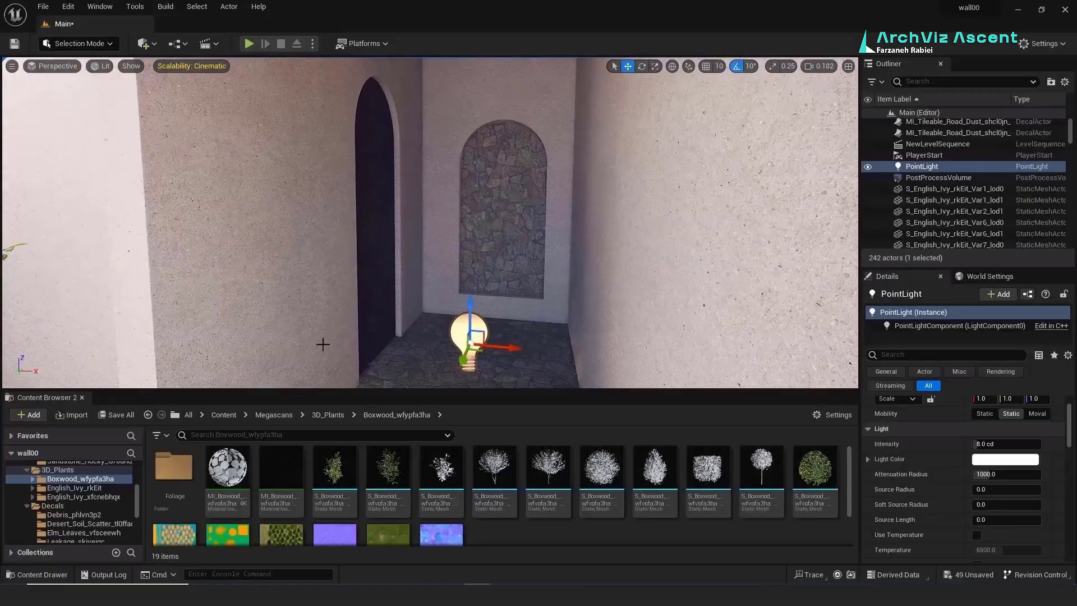
{"action": "right_click_drag", "start_coordinate": [451, 69], "coordinate": [453, 45]}
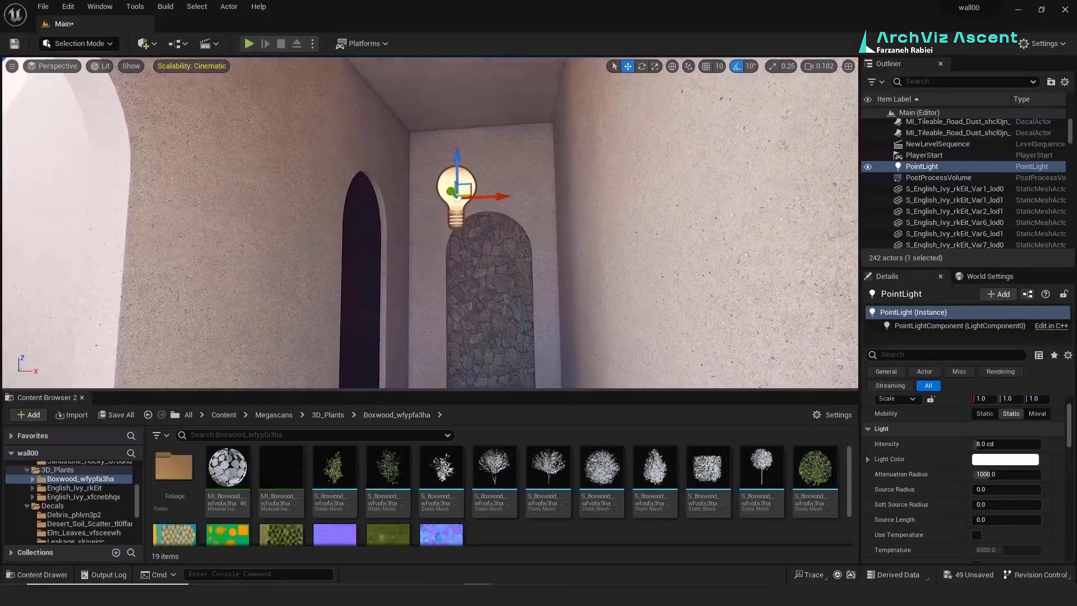
{"action": "left_click_drag", "start_coordinate": [464, 112], "coordinate": [471, 94]}
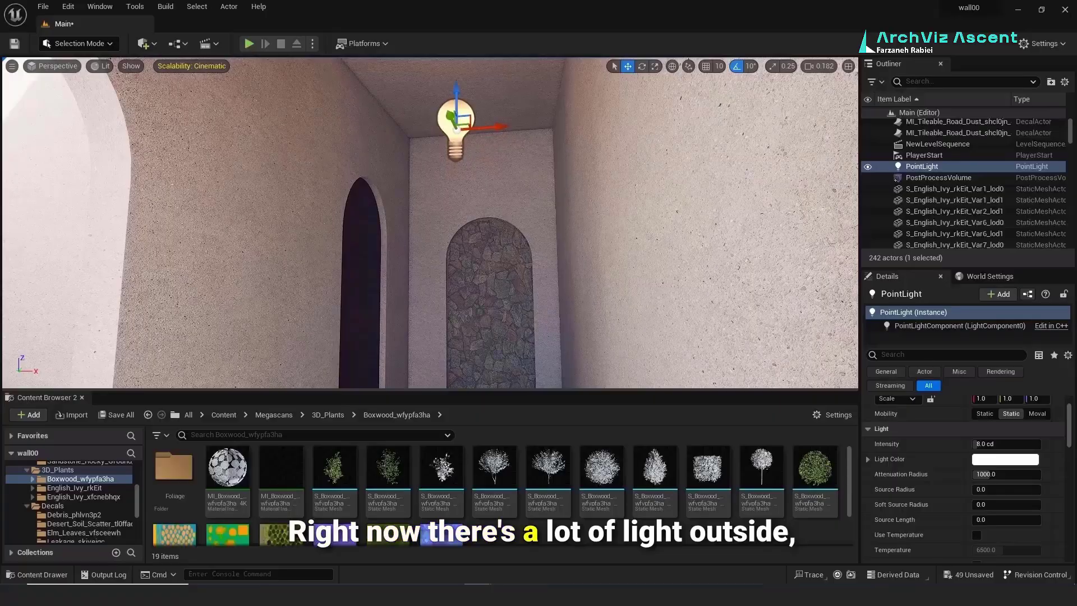
{"action": "right_click_drag", "start_coordinate": [471, 94], "coordinate": [471, 94]}
Step: Give the point light a cream colour, about 2949 attenuation radius and 105 cd intensity
{"action": "left_click", "coordinate": [1004, 459]}
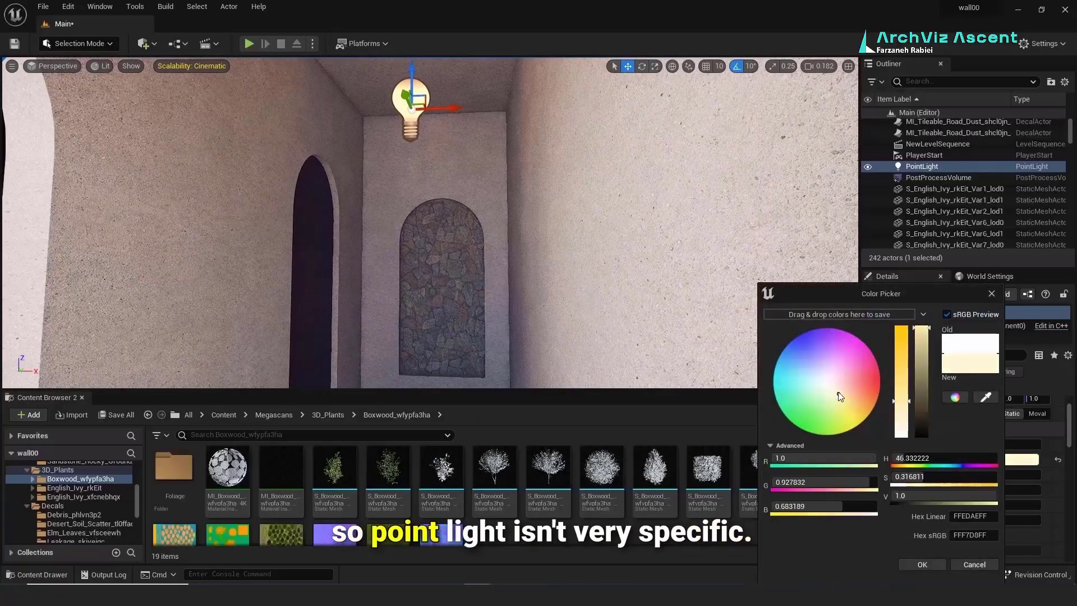
{"action": "left_click", "coordinate": [935, 564]}
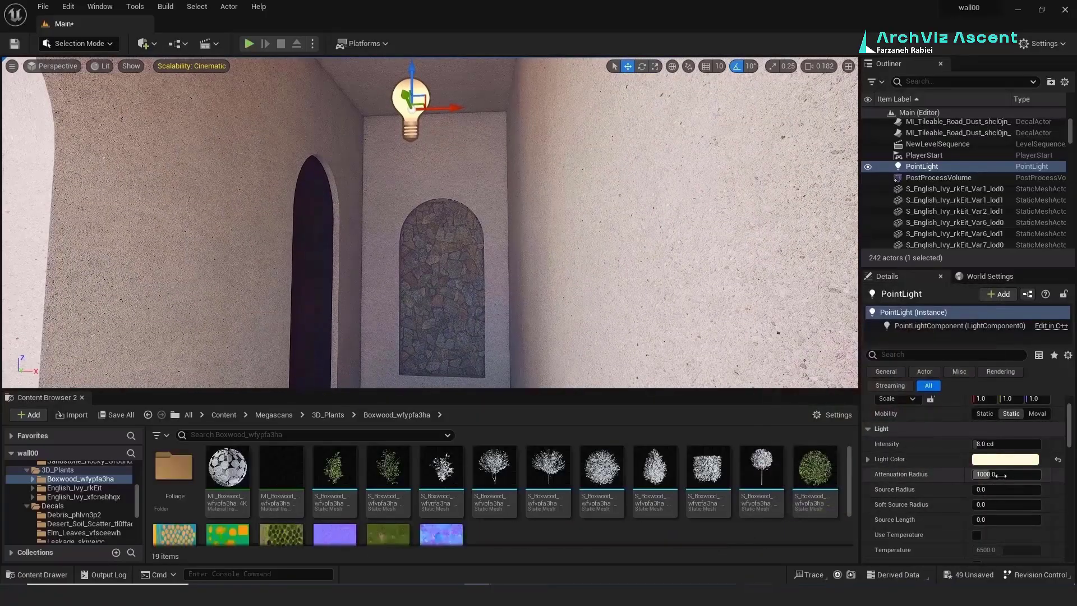
{"action": "left_click_drag", "start_coordinate": [1004, 490], "coordinate": [1008, 489]}
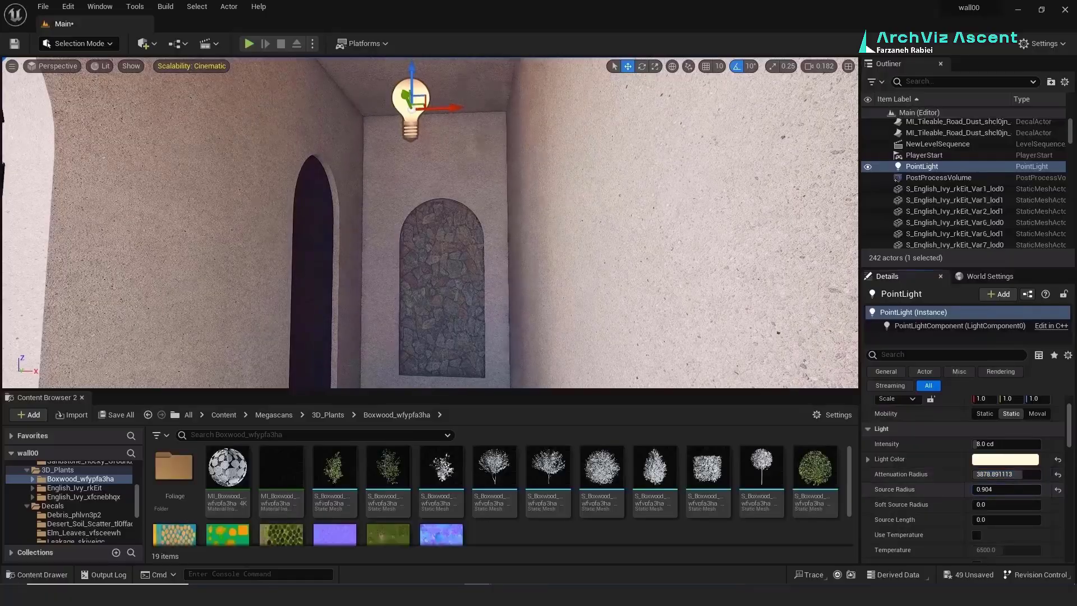
{"action": "left_click_drag", "start_coordinate": [981, 443], "coordinate": [1008, 443]}
{"action": "right_click_drag", "start_coordinate": [435, 224], "coordinate": [423, 252]}
{"action": "key", "text": "s"}
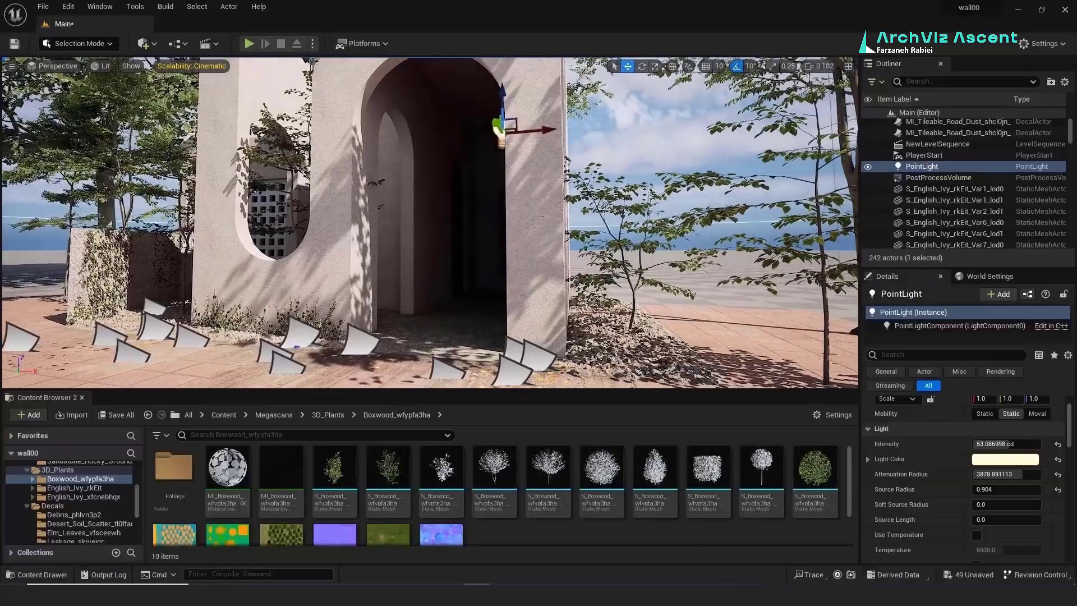
{"action": "left_click_drag", "start_coordinate": [996, 476], "coordinate": [993, 502]}
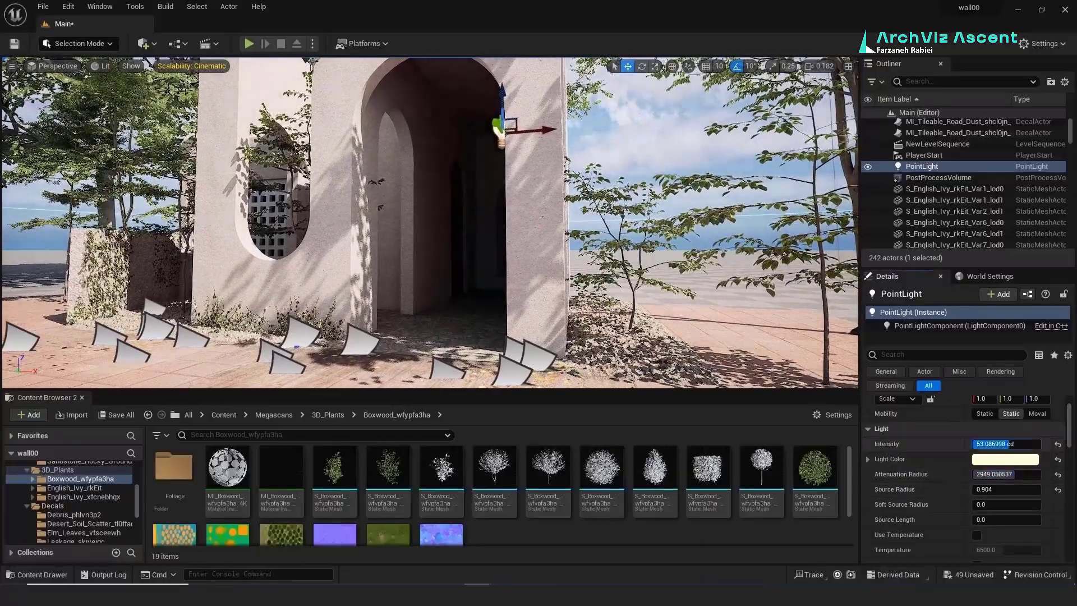
{"action": "left_click_drag", "start_coordinate": [1008, 444], "coordinate": [1032, 444]}
Step: Duplicate the point light beside the original in the archway
{"action": "key", "text": "a"}
{"action": "right_click_drag", "start_coordinate": [435, 241], "coordinate": [483, 207]}
{"action": "left_click_drag", "start_coordinate": [489, 223], "coordinate": [472, 227], "text": "alt"}
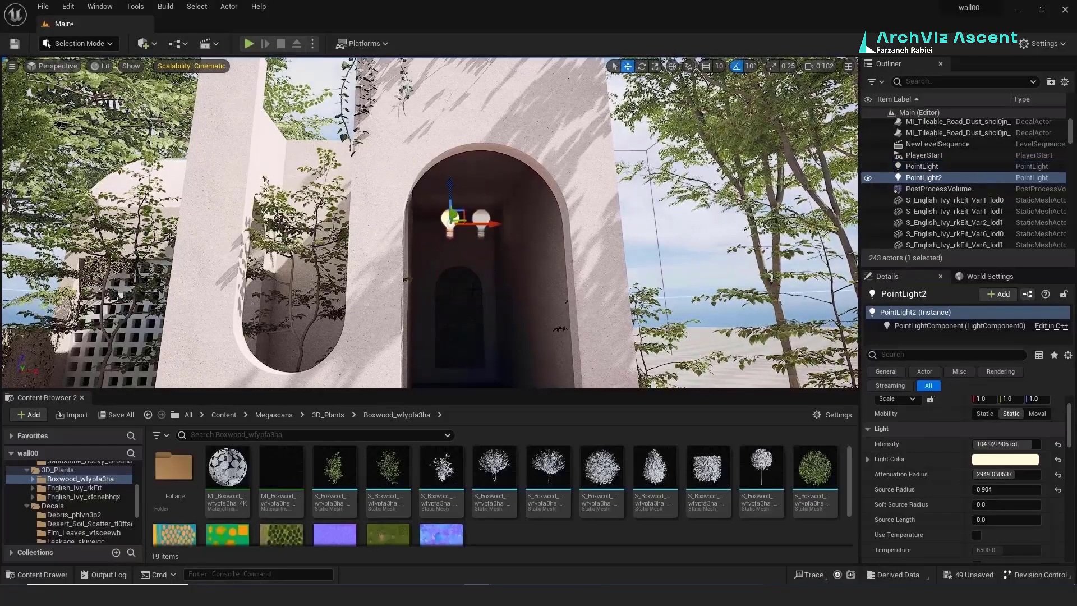
{"action": "right_click_drag", "start_coordinate": [472, 226], "coordinate": [505, 297]}
Step: Duplicate a beech tree and move the copy across the courtyard floor
{"action": "left_click", "coordinate": [508, 202]}
{"action": "left_click", "coordinate": [504, 203]}
{"action": "left_click_drag", "start_coordinate": [502, 225], "coordinate": [425, 361], "text": "alt"}
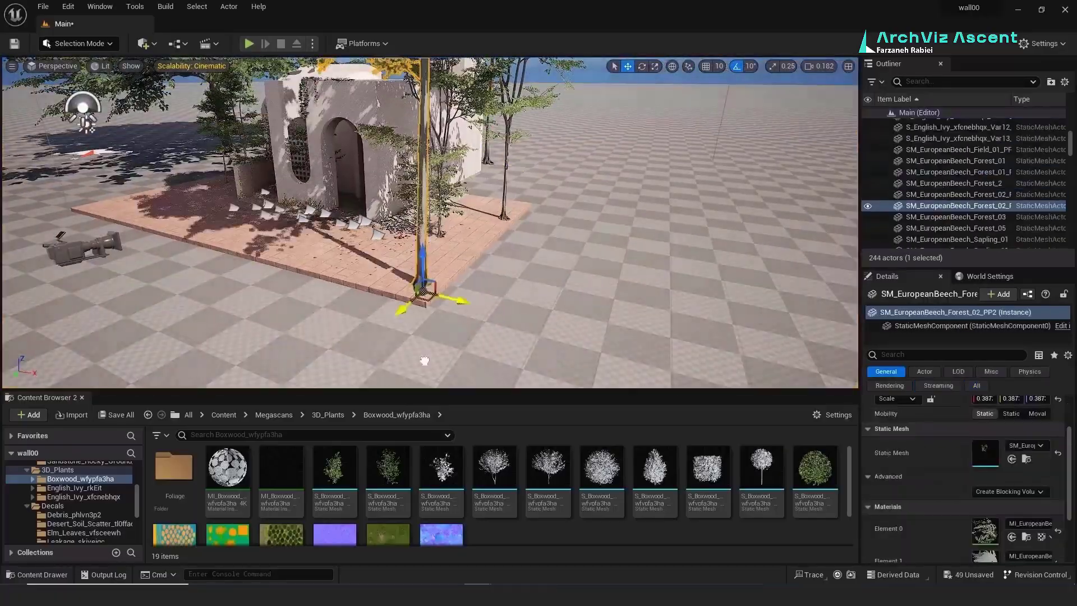
{"action": "right_click_drag", "start_coordinate": [368, 318], "coordinate": [342, 219]}
{"action": "left_click_drag", "start_coordinate": [556, 226], "coordinate": [542, 267]}
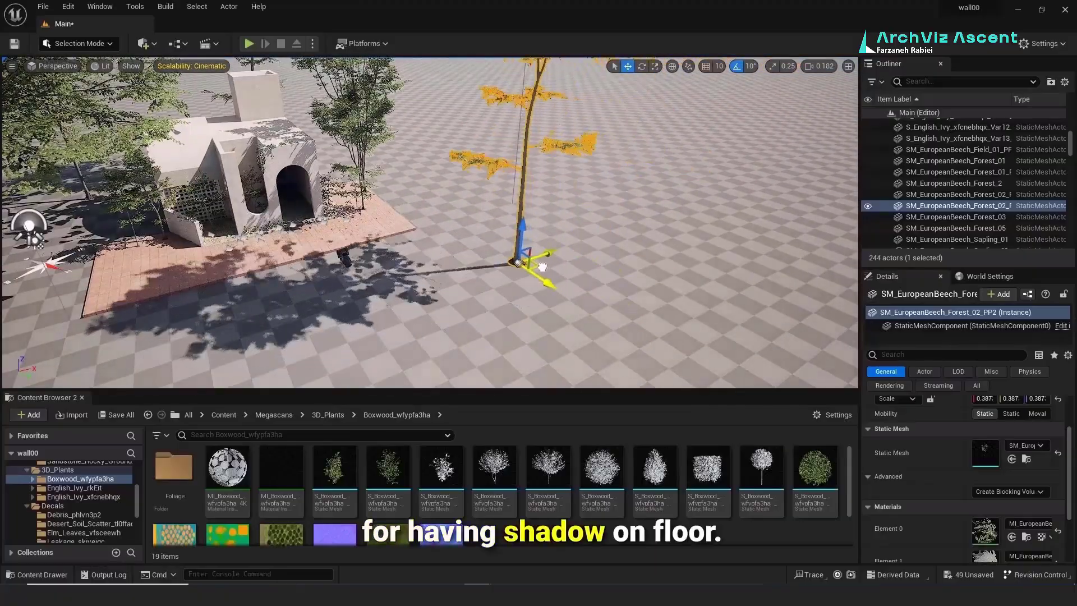
{"action": "right_click_drag", "start_coordinate": [527, 266], "coordinate": [460, 218]}
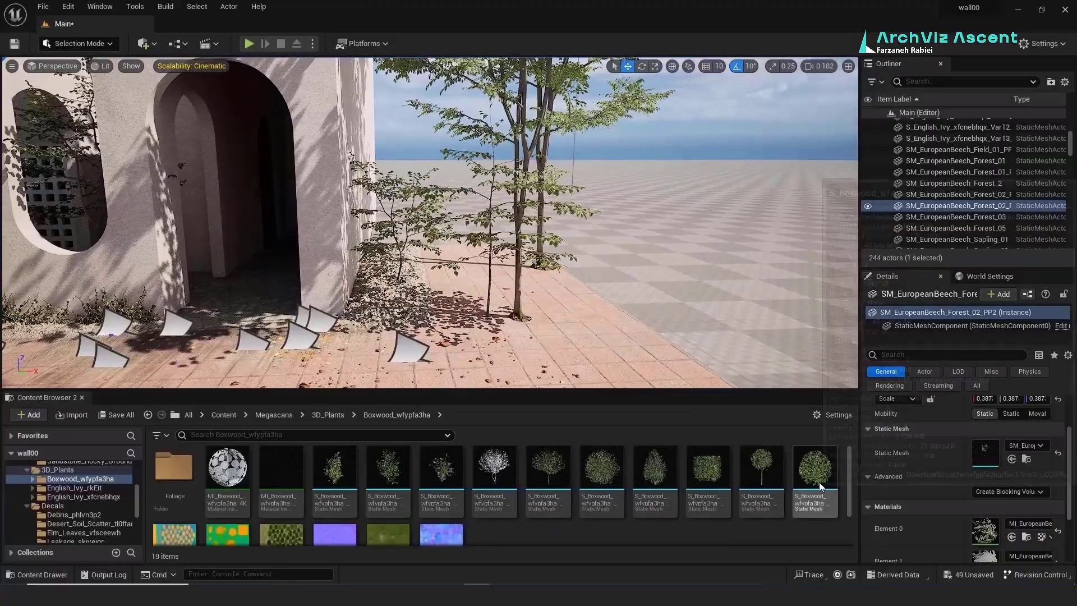
Step: Place boxwood bushes by the wall, delete the extra one, and enlarge the remaining bush
{"action": "left_click_drag", "start_coordinate": [818, 484], "coordinate": [367, 317]}
{"action": "left_click_drag", "start_coordinate": [655, 477], "coordinate": [396, 268]}
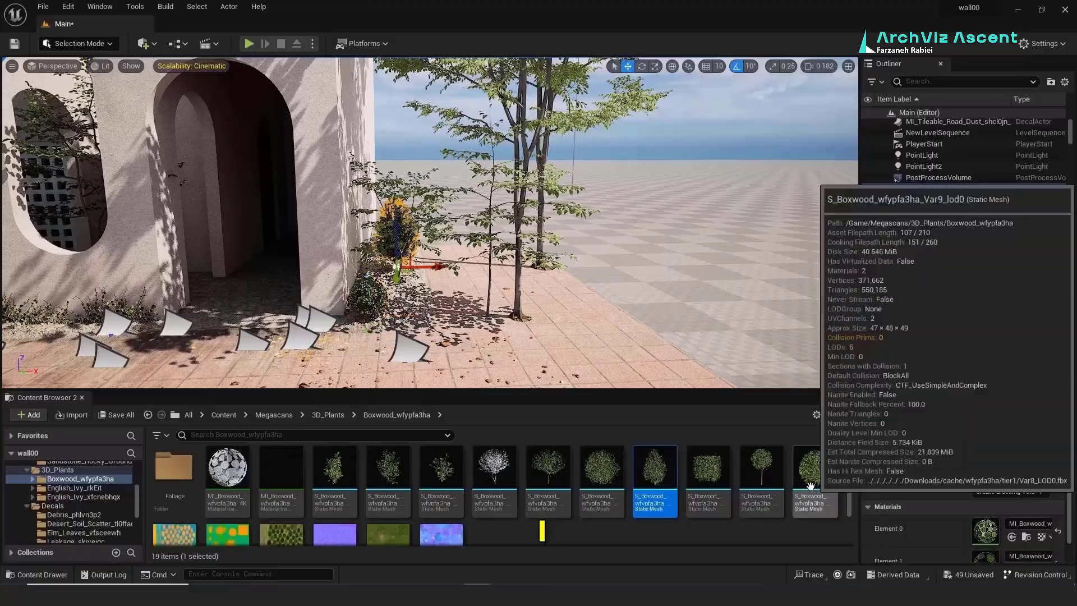
{"action": "left_click_drag", "start_coordinate": [809, 485], "coordinate": [555, 361]}
{"action": "key", "text": "Delete"}
{"action": "left_click", "coordinate": [527, 351]}
{"action": "left_click", "coordinate": [368, 297]}
{"action": "key", "text": "r"}
{"action": "left_click_drag", "start_coordinate": [369, 316], "coordinate": [410, 318]}
{"action": "key", "text": "w"}
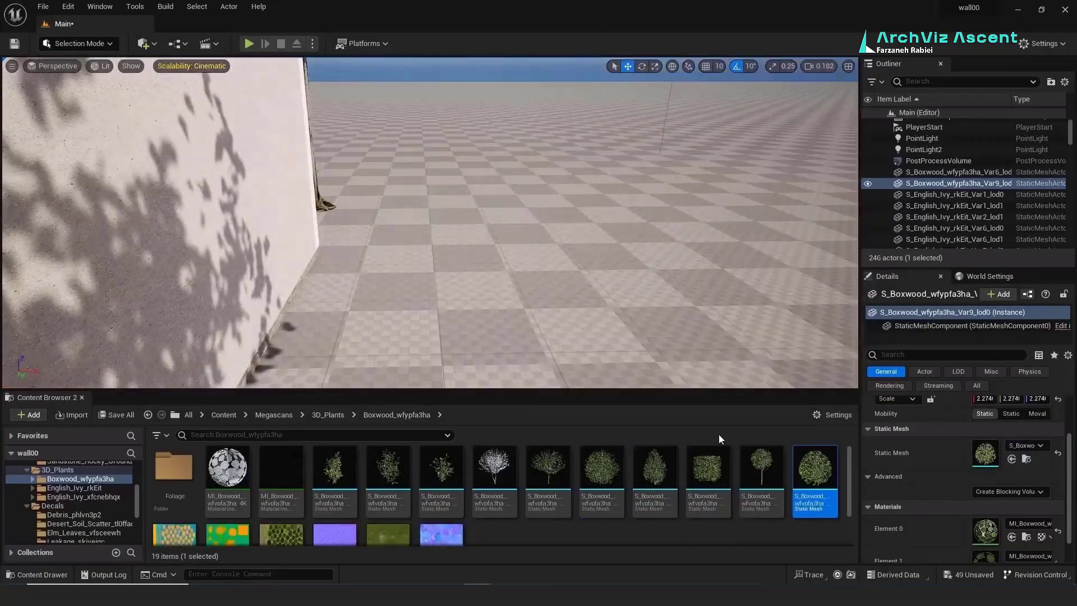
Step: Place a new boxwood bush by the wall and copy it twice along it
{"action": "left_click_drag", "start_coordinate": [814, 480], "coordinate": [343, 246]}
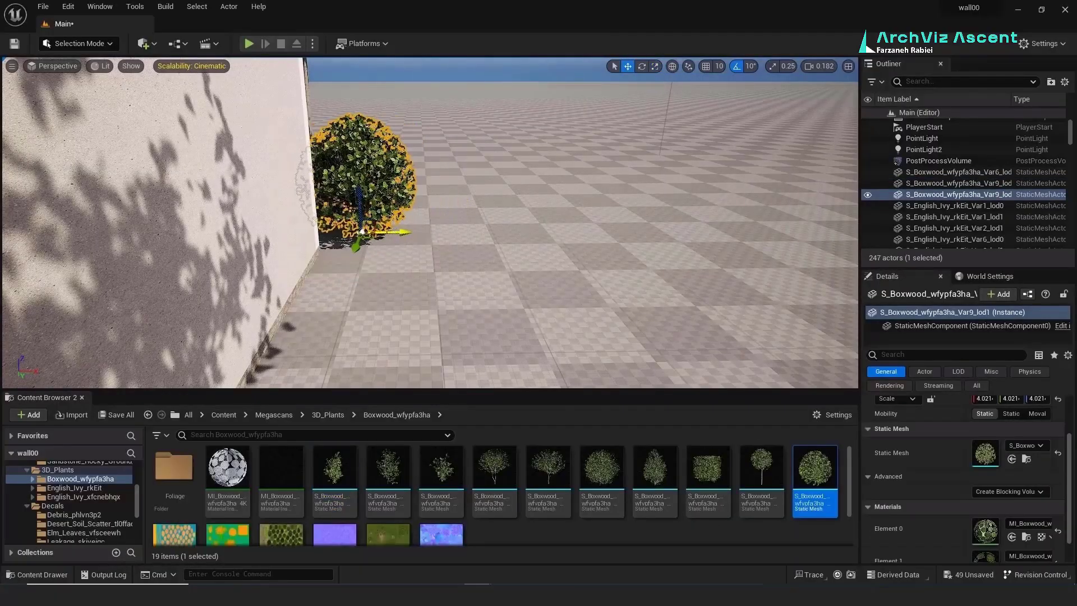
{"action": "left_click_drag", "start_coordinate": [401, 231], "coordinate": [466, 232], "text": "alt"}
{"action": "left_click_drag", "start_coordinate": [465, 231], "coordinate": [529, 232], "text": "alt"}
Step: Add a boxwood bush beside the new tree and copy it around the tree
{"action": "right_click_drag", "start_coordinate": [526, 235], "coordinate": [337, 241]}
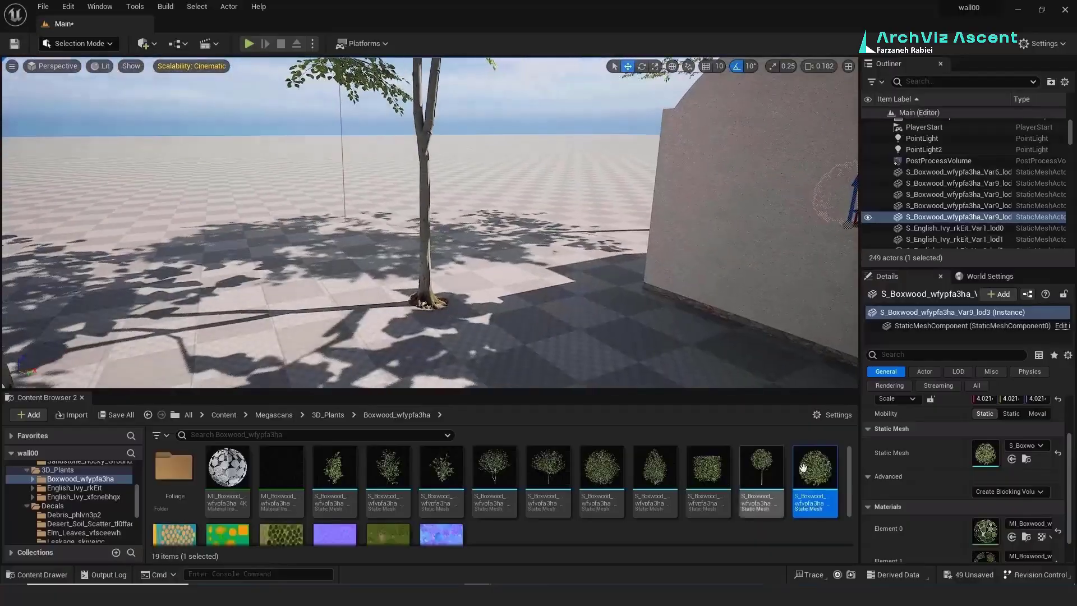
{"action": "left_click_drag", "start_coordinate": [803, 467], "coordinate": [497, 251]}
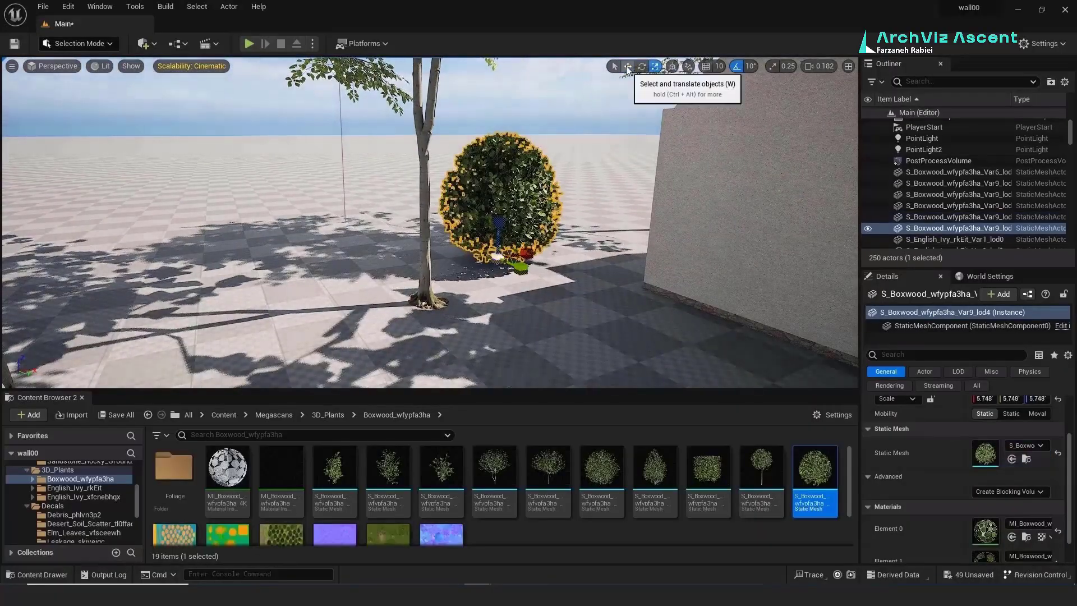
{"action": "left_click_drag", "start_coordinate": [423, 285], "coordinate": [511, 252]}
{"action": "left_click_drag", "start_coordinate": [511, 252], "coordinate": [381, 253], "text": "alt"}
{"action": "left_click_drag", "start_coordinate": [381, 254], "coordinate": [343, 336], "text": "alt"}
{"action": "left_click_drag", "start_coordinate": [343, 336], "coordinate": [224, 247], "text": "alt"}
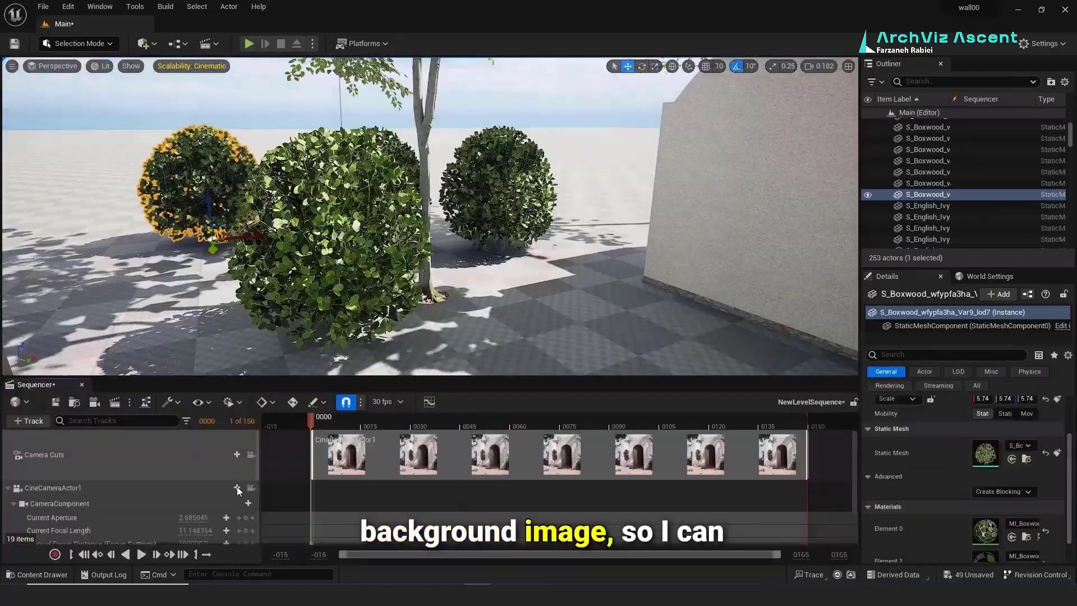
Step: Enlarge the left boxwood bushes and review the scene from the cine camera
{"action": "left_click", "coordinate": [251, 488]}
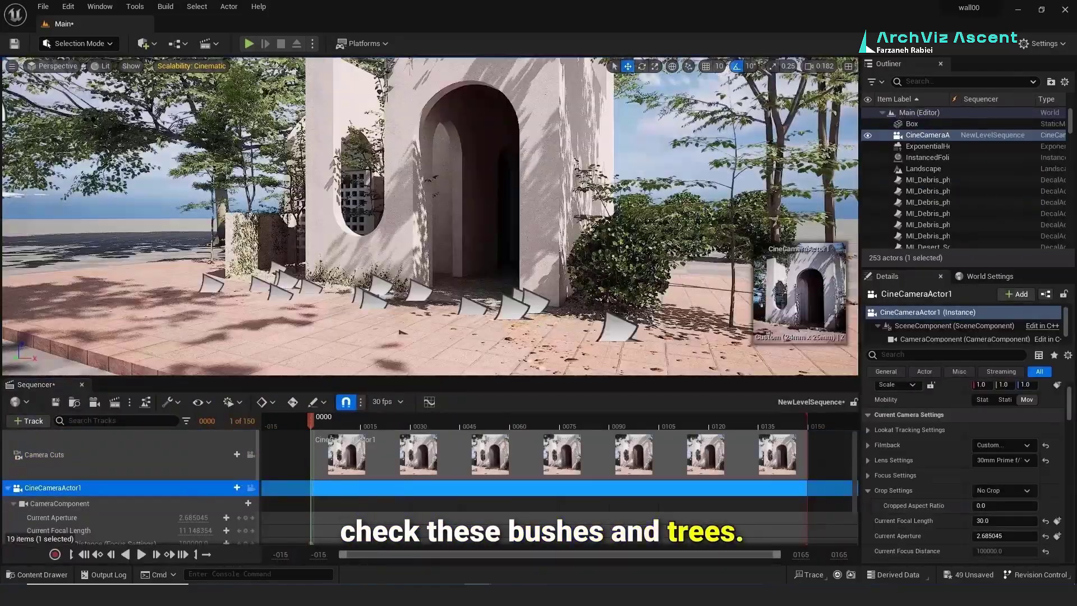
{"action": "right_click_drag", "start_coordinate": [430, 217], "coordinate": [392, 216]}
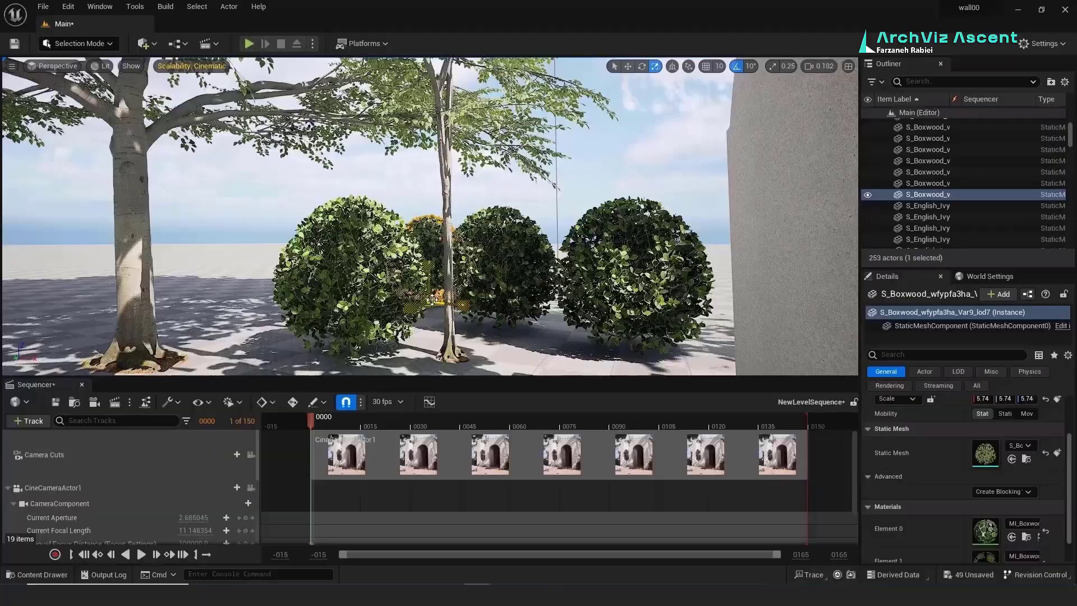
{"action": "right_click_drag", "start_coordinate": [505, 314], "coordinate": [504, 319]}
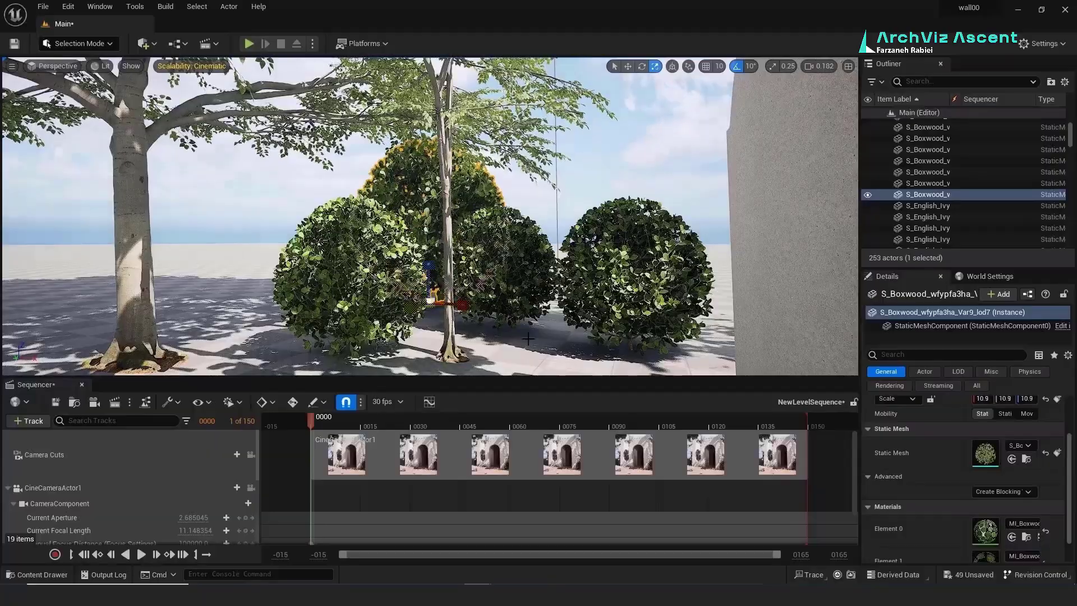
{"action": "left_click_drag", "start_coordinate": [504, 319], "coordinate": [518, 305]}
{"action": "left_click", "coordinate": [354, 275]}
{"action": "left_click_drag", "start_coordinate": [357, 349], "coordinate": [373, 334]}
{"action": "key", "text": "s"}
{"action": "mouse_move", "coordinate": [430, 224]}
{"action": "right_mouse_down"}
{"action": "mouse_move", "coordinate": [415, 224]}
{"action": "mouse_move", "coordinate": [429, 230]}
{"action": "right_mouse_up"}
{"action": "right_click", "coordinate": [469, 283]}
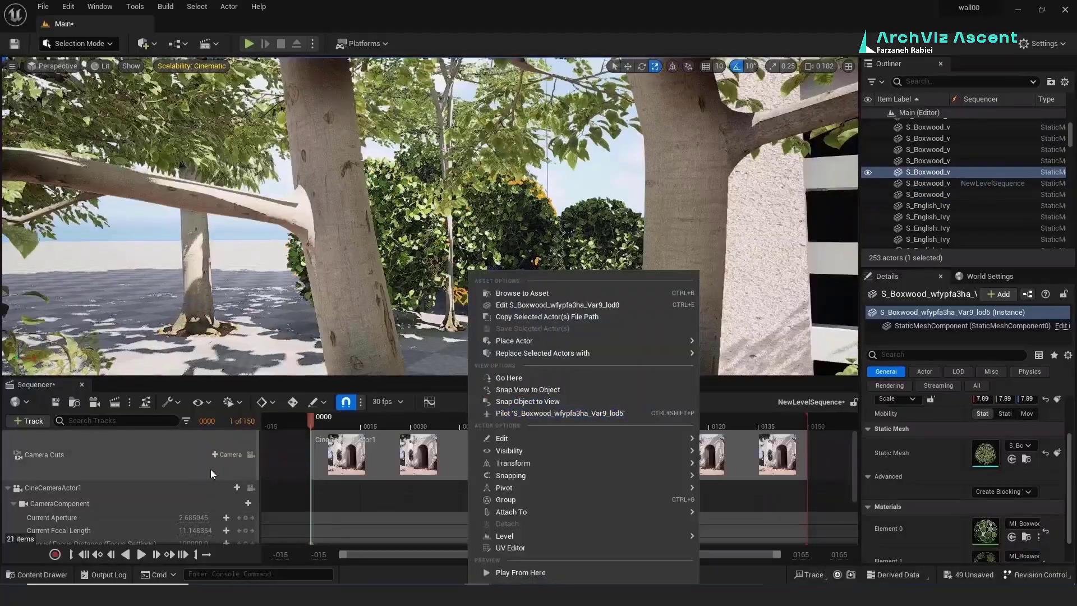
{"action": "left_click", "coordinate": [254, 488]}
Step: View through the cine camera, then search the Plugins browser for 'movie render'
{"action": "left_click", "coordinate": [251, 489]}
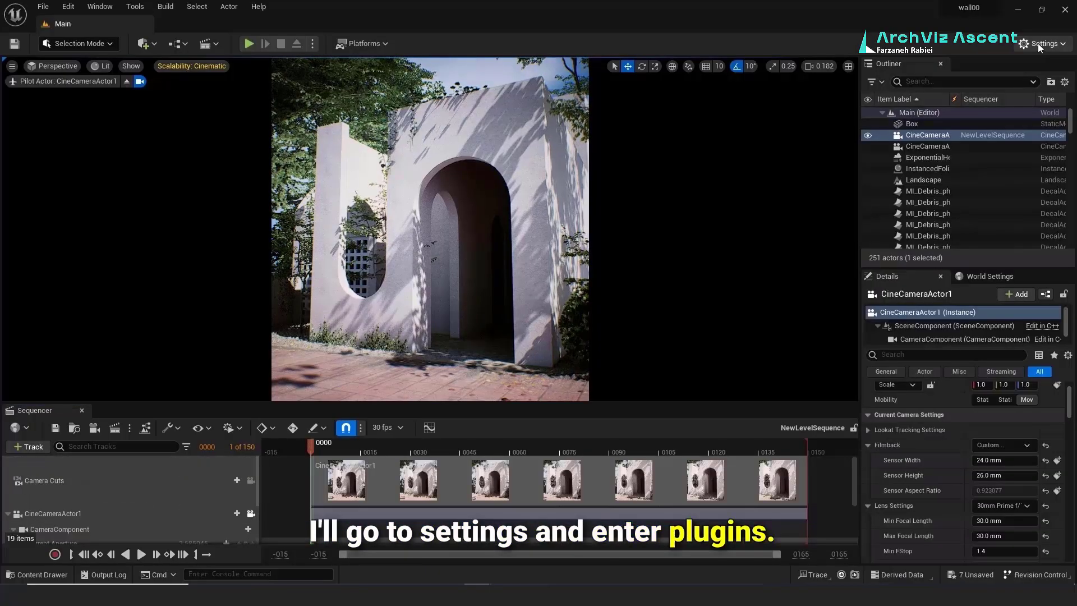
{"action": "left_click", "coordinate": [1037, 43]}
{"action": "left_click", "coordinate": [955, 102]}
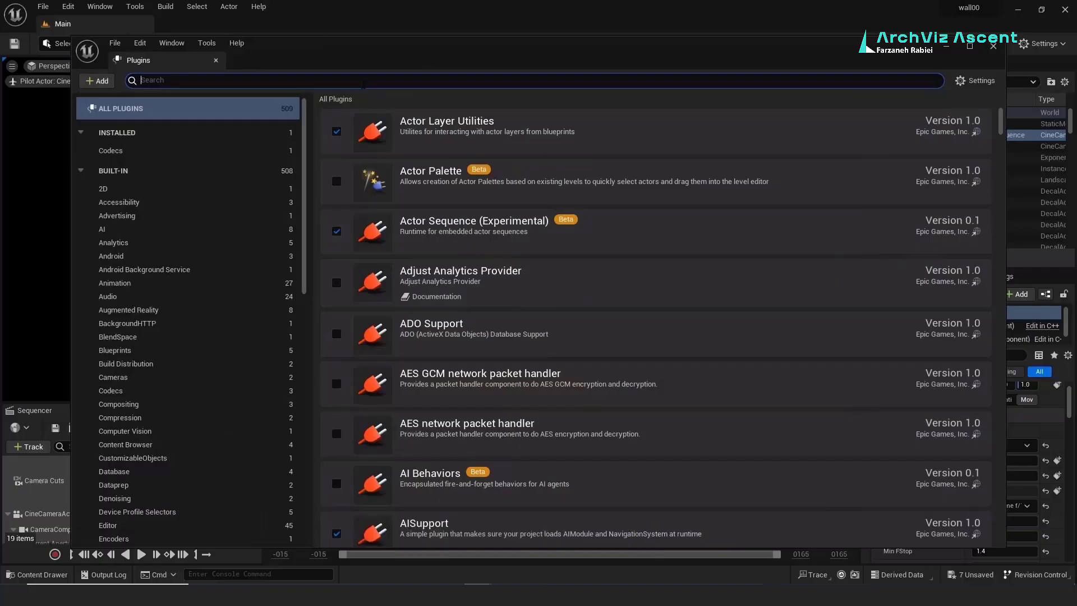
{"action": "type", "text": "mo"}
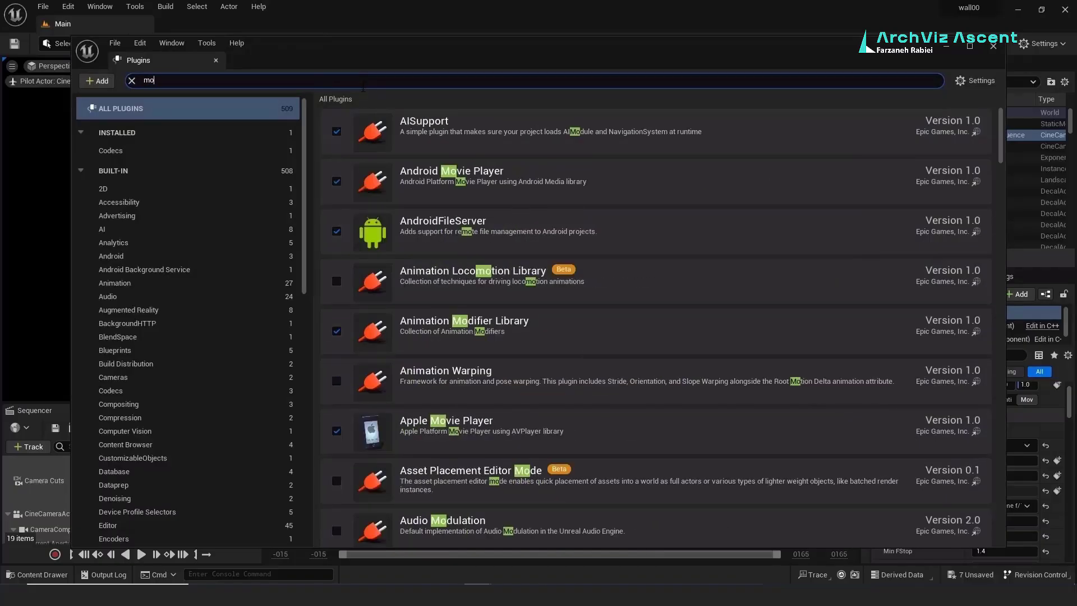
{"action": "type", "text": "vir"}
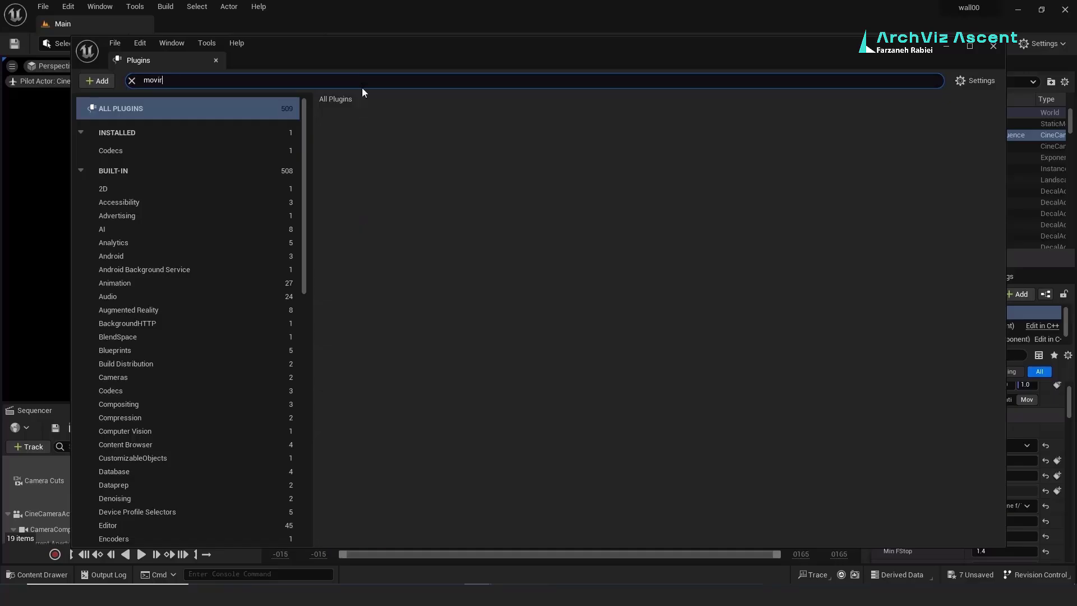
{"action": "type", "text": "e "}
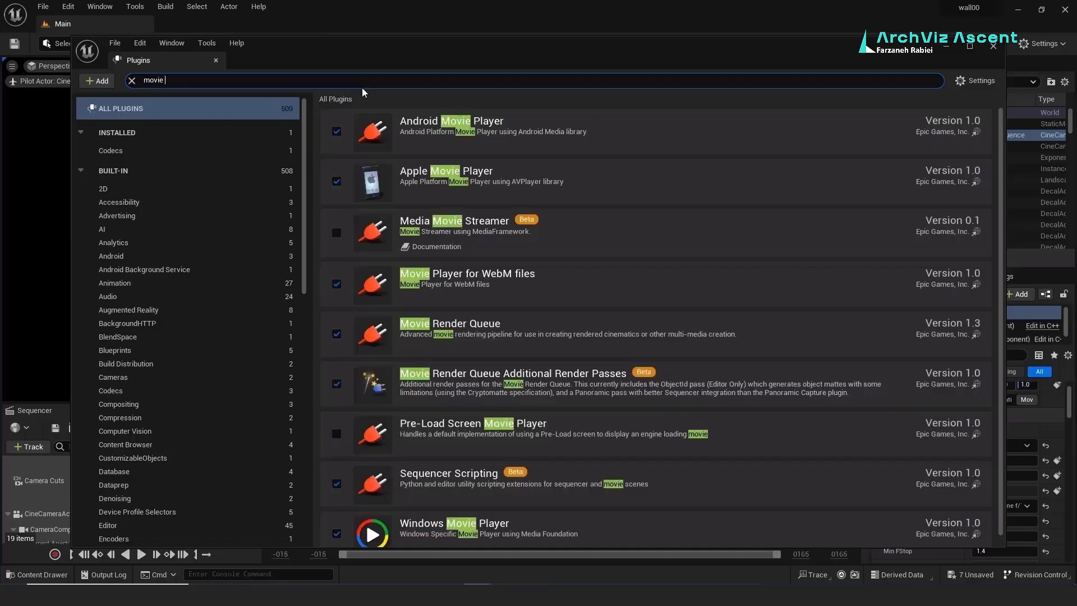
{"action": "type", "text": "render"}
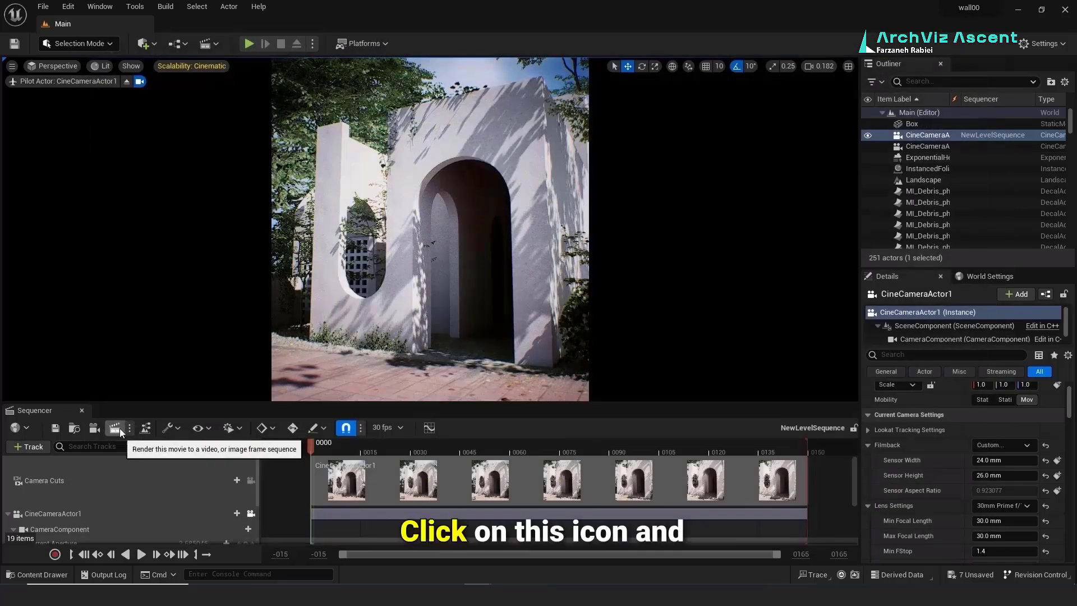
Step: Open the sequence's render job settings and remove the .jpg Sequence export
{"action": "left_click", "coordinate": [117, 428]}
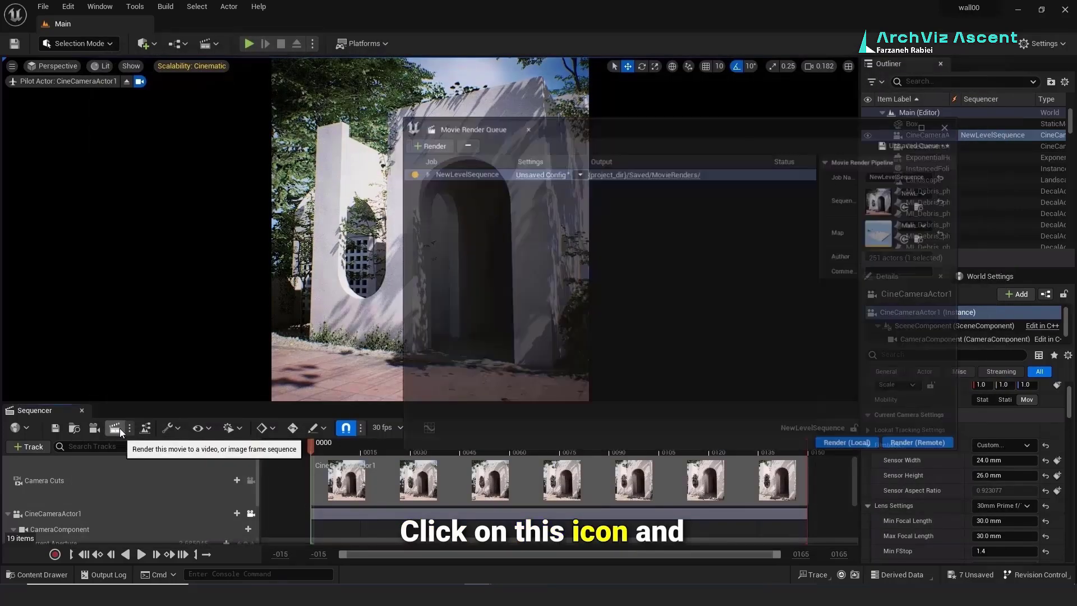
{"action": "left_click", "coordinate": [611, 214]}
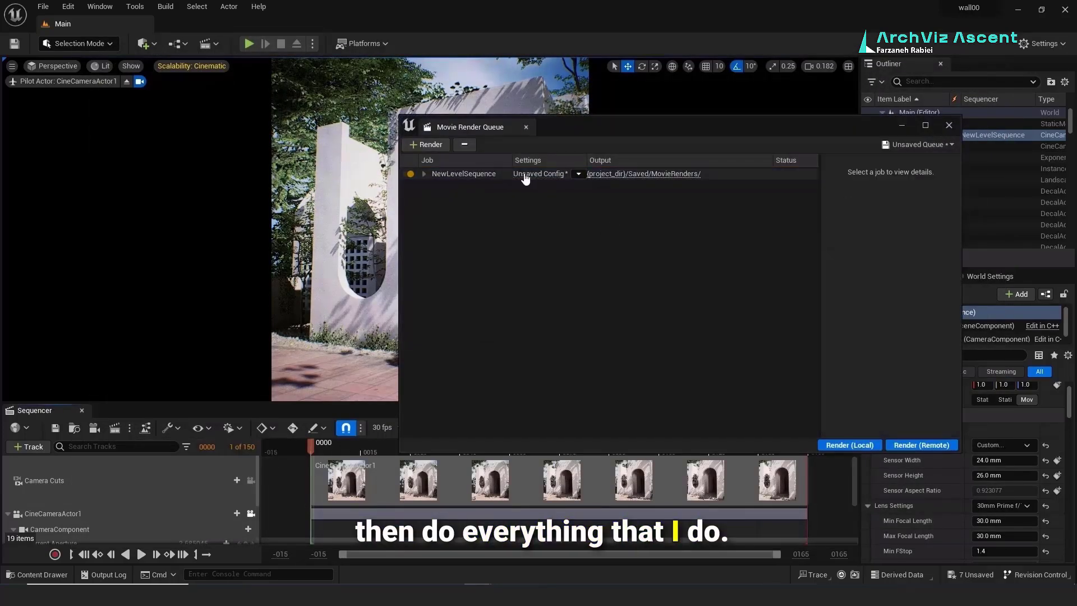
{"action": "left_click", "coordinate": [536, 174]}
{"action": "left_click", "coordinate": [417, 175]}
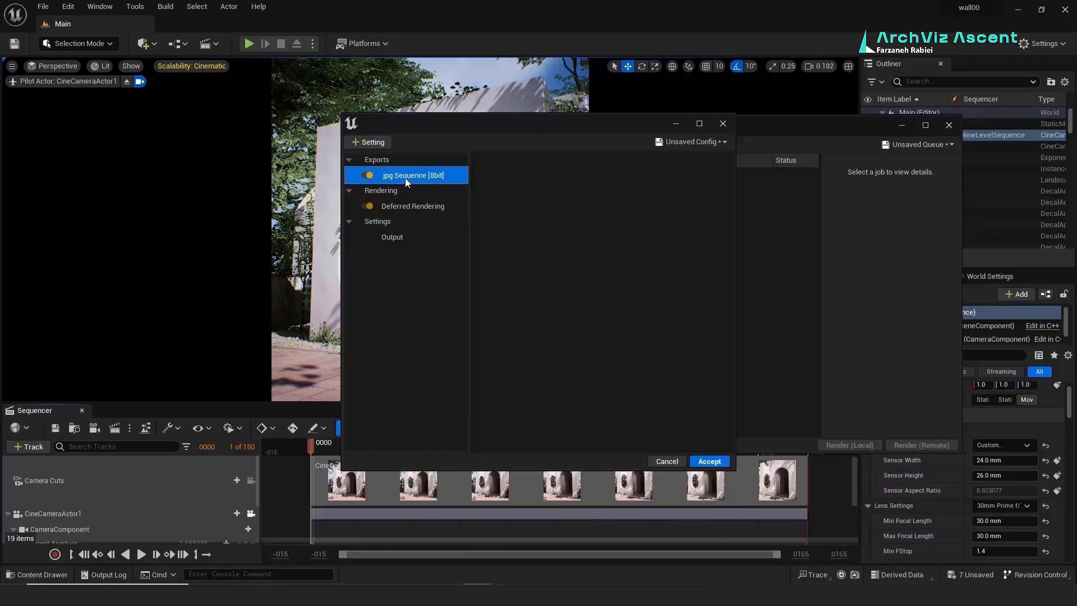
{"action": "key", "text": "Delete"}
Step: Add Anti-aliasing with Temporal Sample Count 32, overridden to MSAA
{"action": "left_click", "coordinate": [368, 142]}
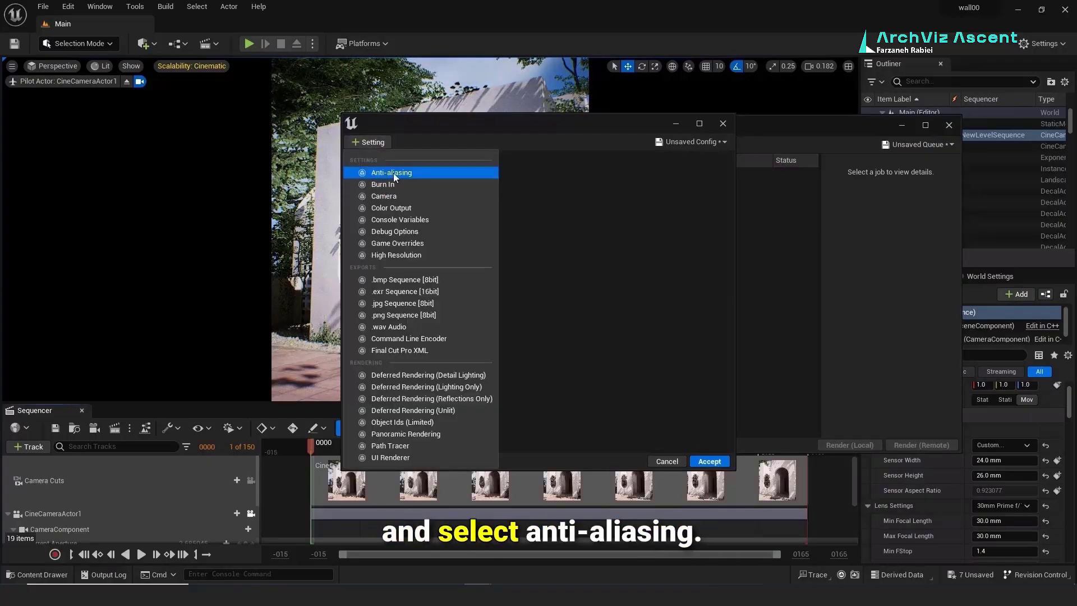
{"action": "left_click", "coordinate": [393, 173]}
{"action": "left_click", "coordinate": [611, 188]}
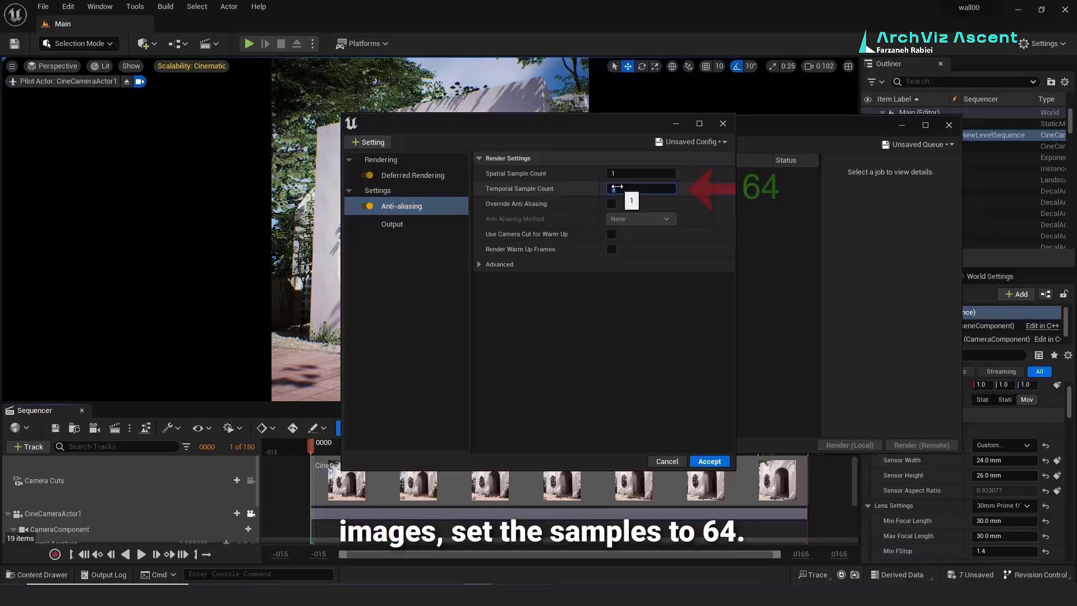
{"action": "type", "text": "32"}
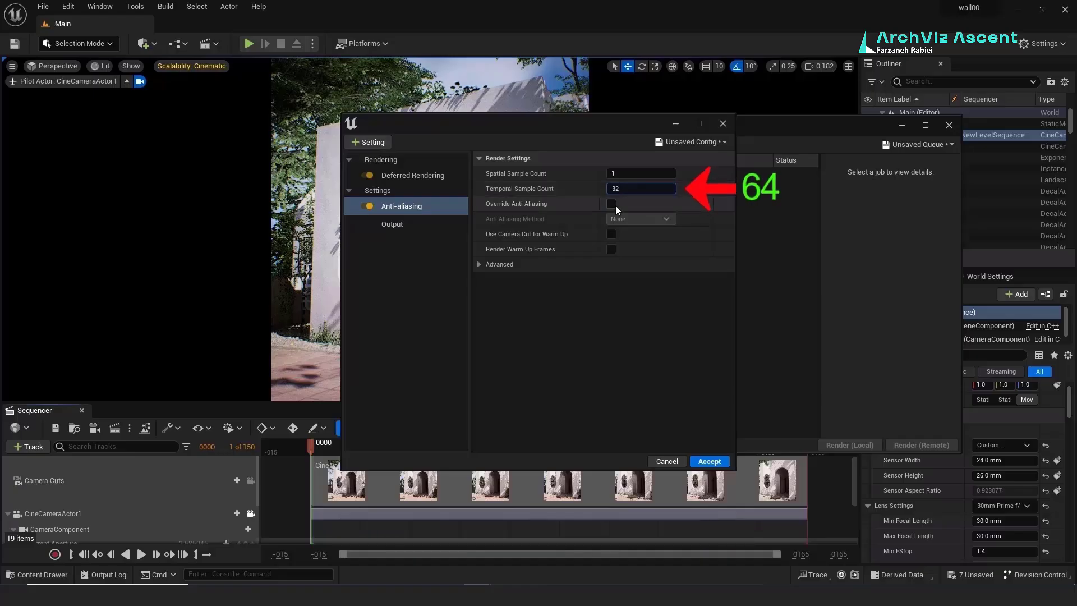
{"action": "left_click", "coordinate": [612, 203]}
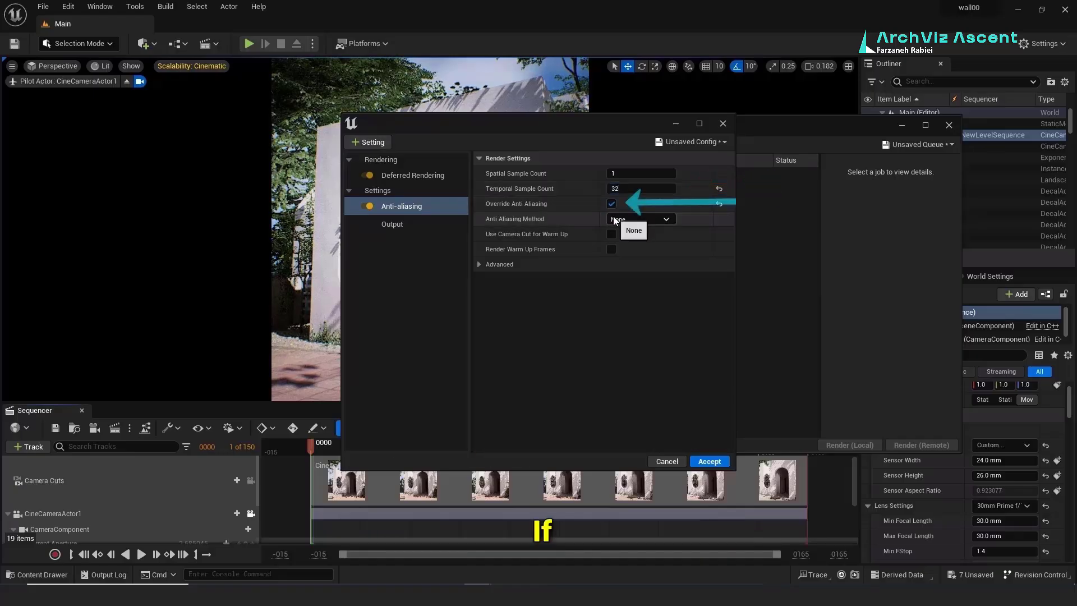
{"action": "left_click", "coordinate": [613, 218]}
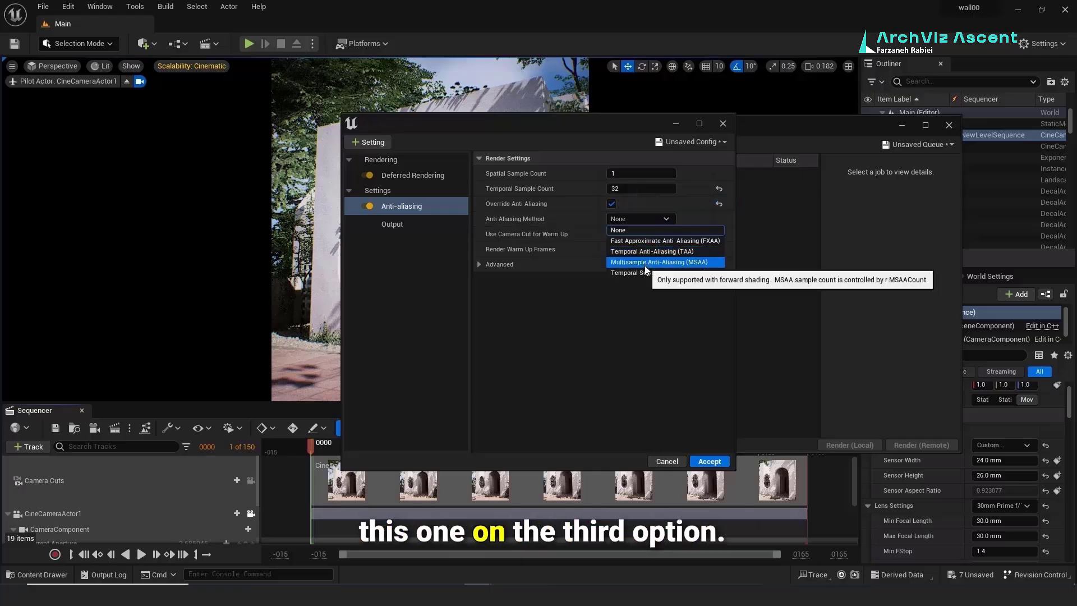
{"action": "left_click", "coordinate": [644, 264]}
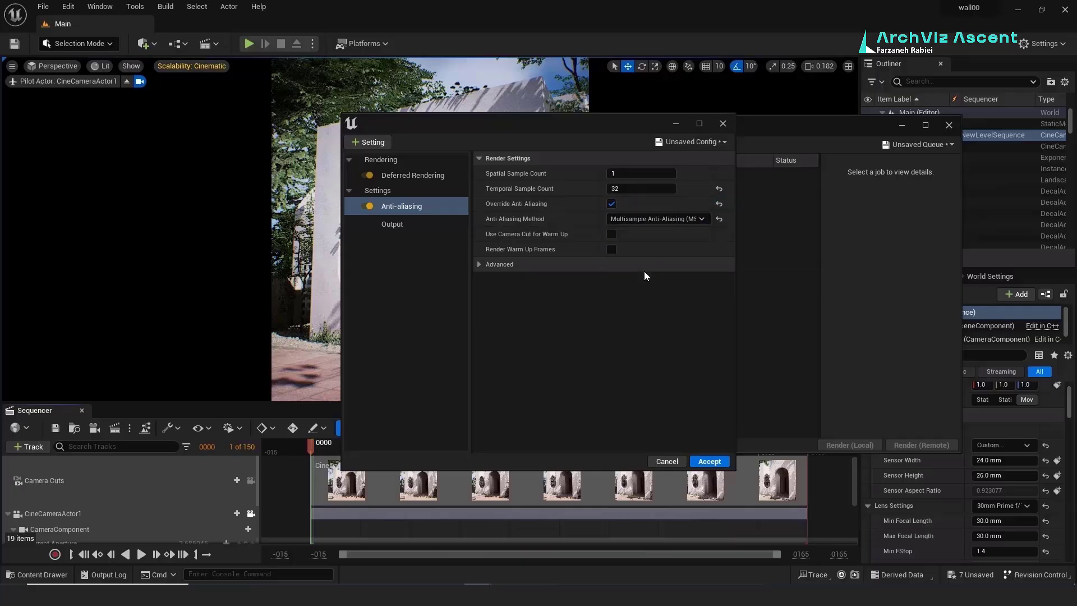
{"action": "left_click", "coordinate": [484, 263]}
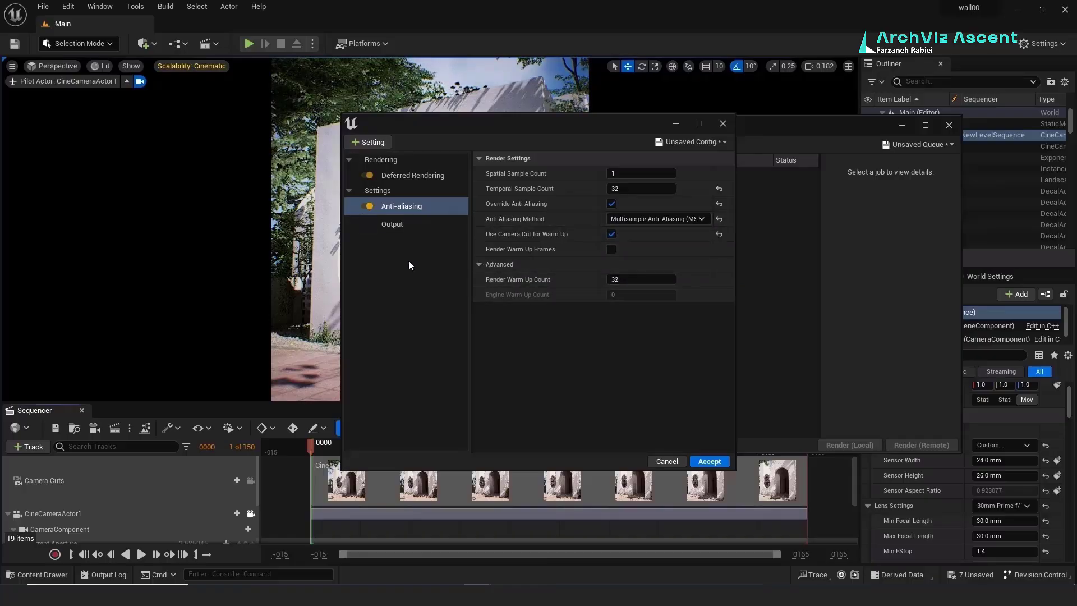
Step: Add a .png Sequence export and High Resolution settings with sub-surface scattering override on
{"action": "left_click", "coordinate": [373, 143]}
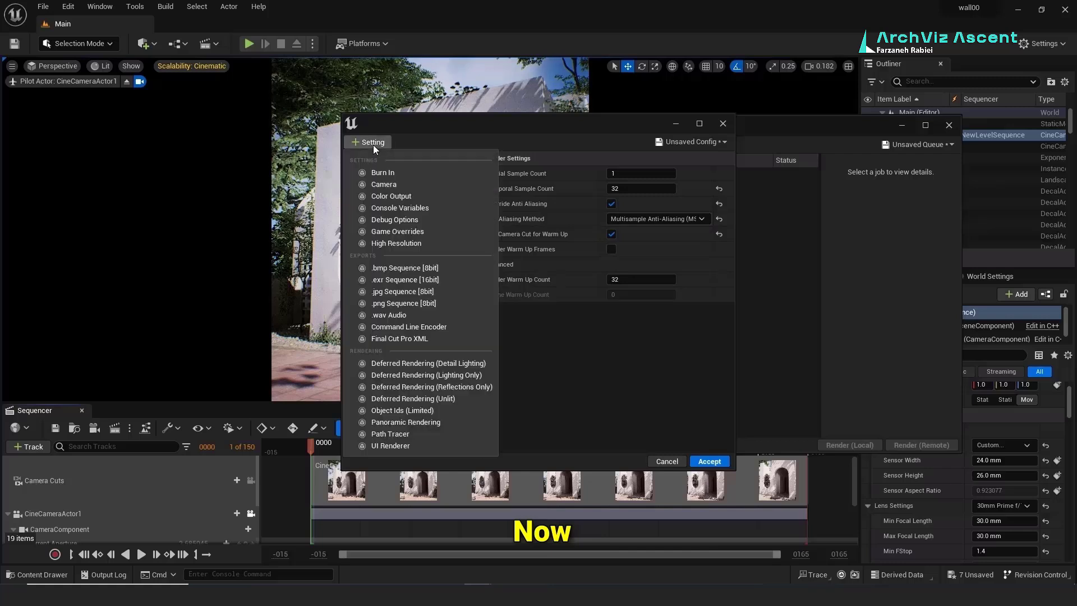
{"action": "left_click", "coordinate": [402, 302]}
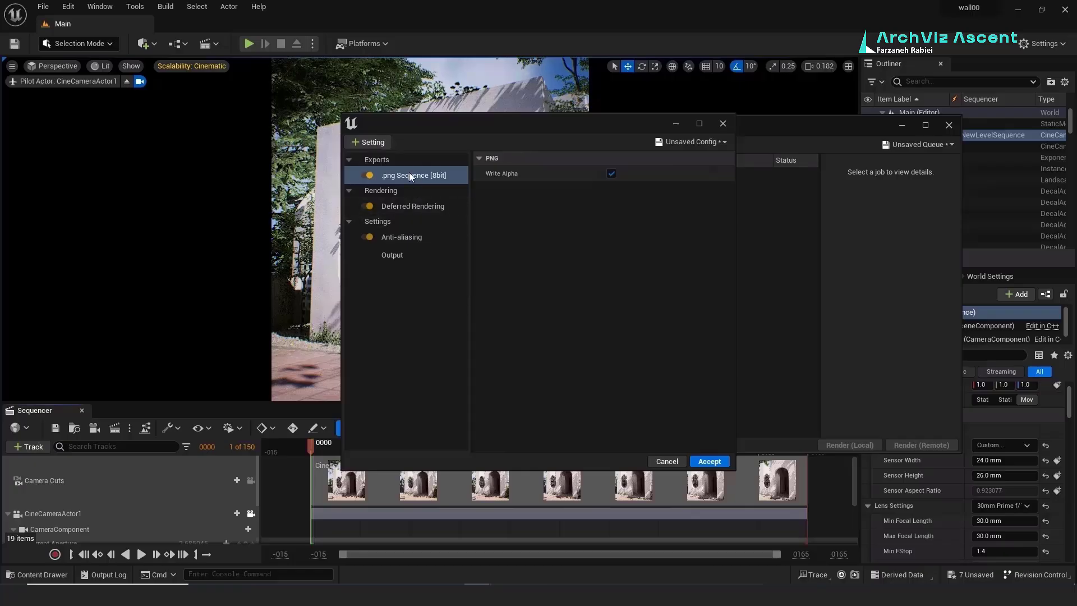
{"action": "left_click", "coordinate": [364, 137]}
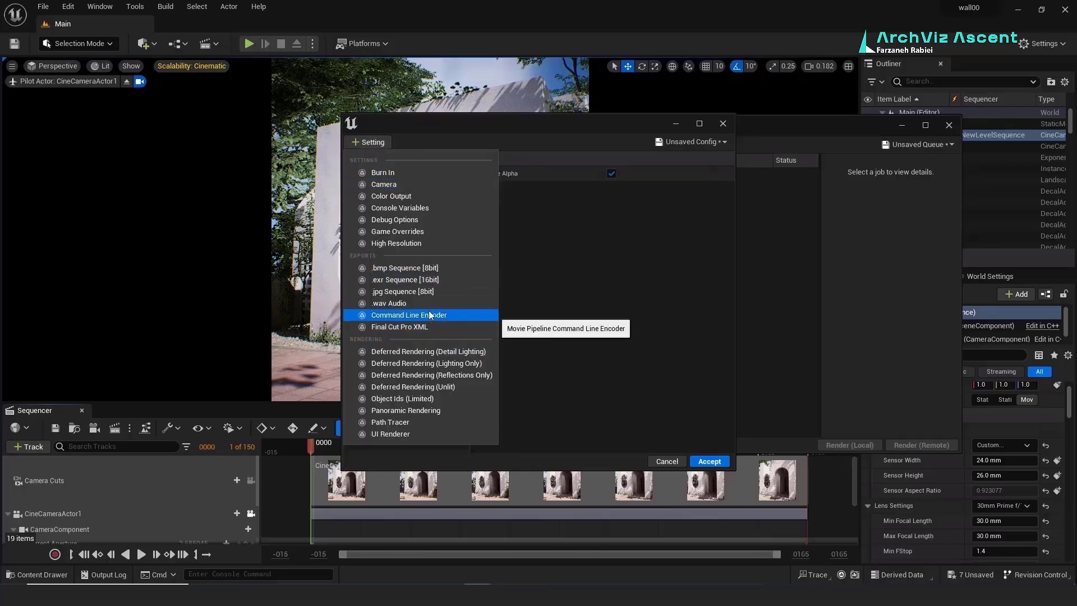
{"action": "left_click", "coordinate": [429, 244]}
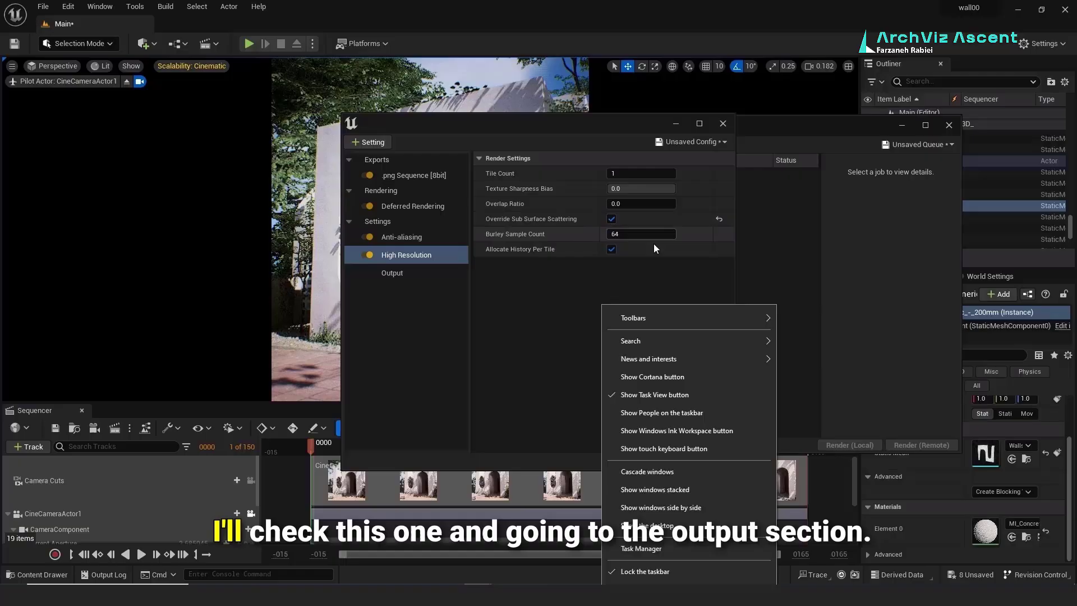
{"action": "left_click", "coordinate": [629, 219]}
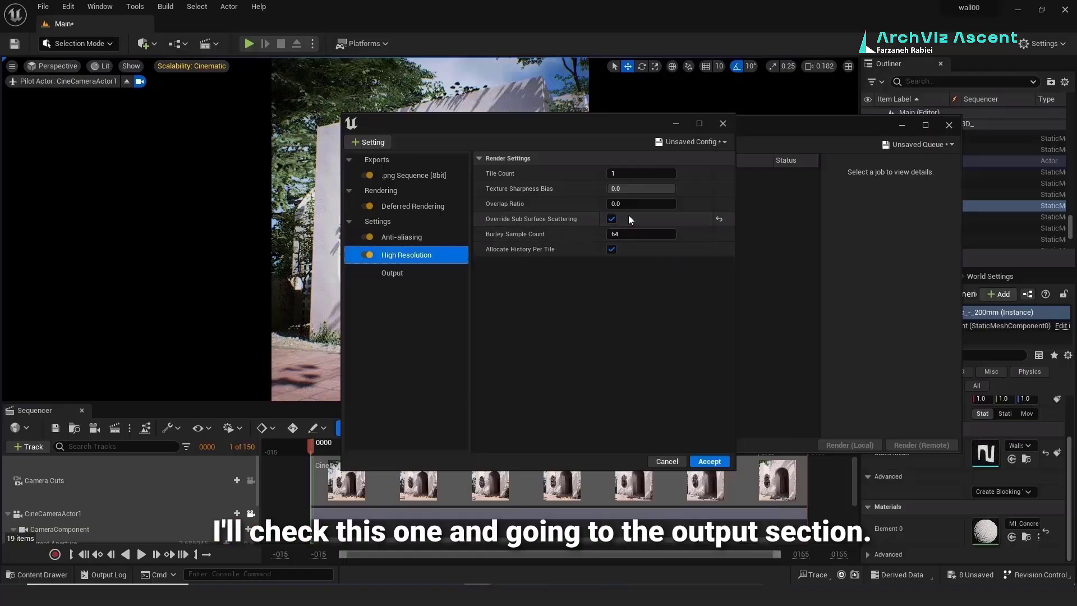
Step: Set a custom output frame rate of 30 fps and accept the render settings
{"action": "left_click", "coordinate": [398, 269]}
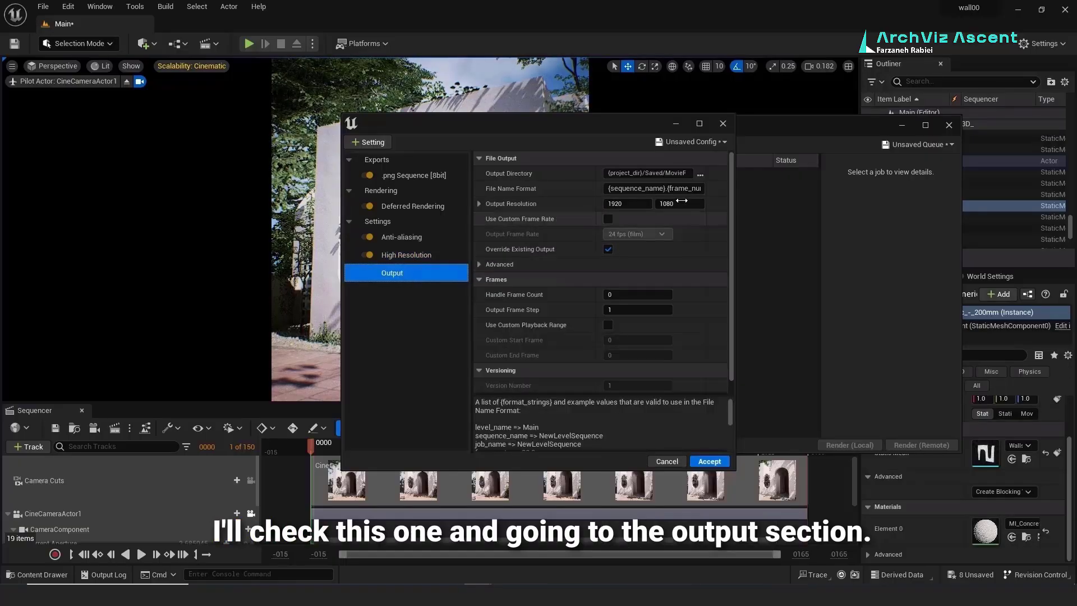
{"action": "left_click", "coordinate": [608, 218]}
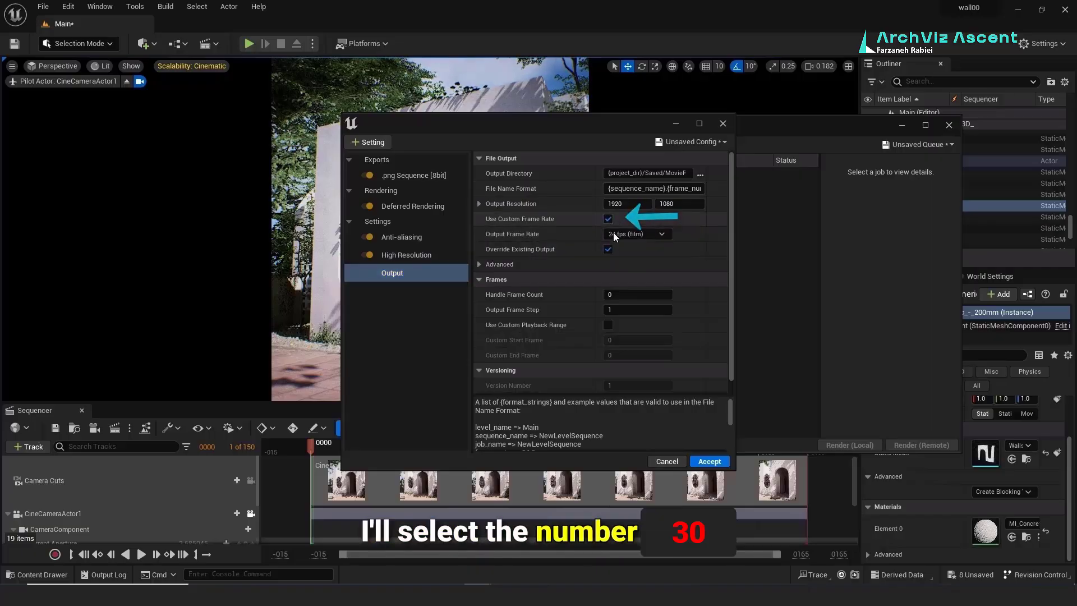
{"action": "left_click", "coordinate": [614, 233]}
{"action": "left_click", "coordinate": [631, 298]}
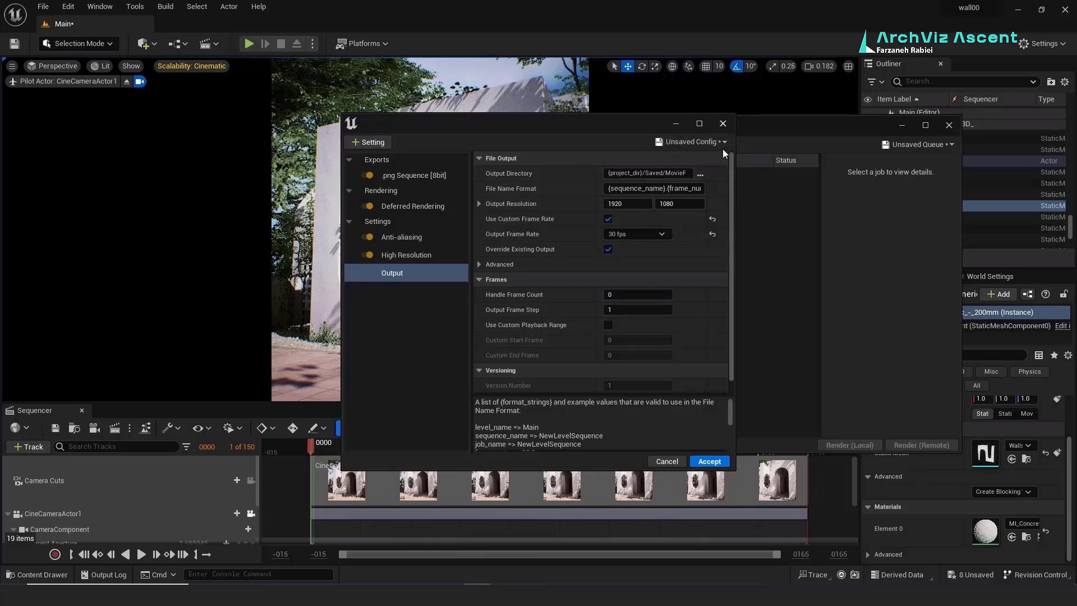
{"action": "left_click", "coordinate": [704, 463]}
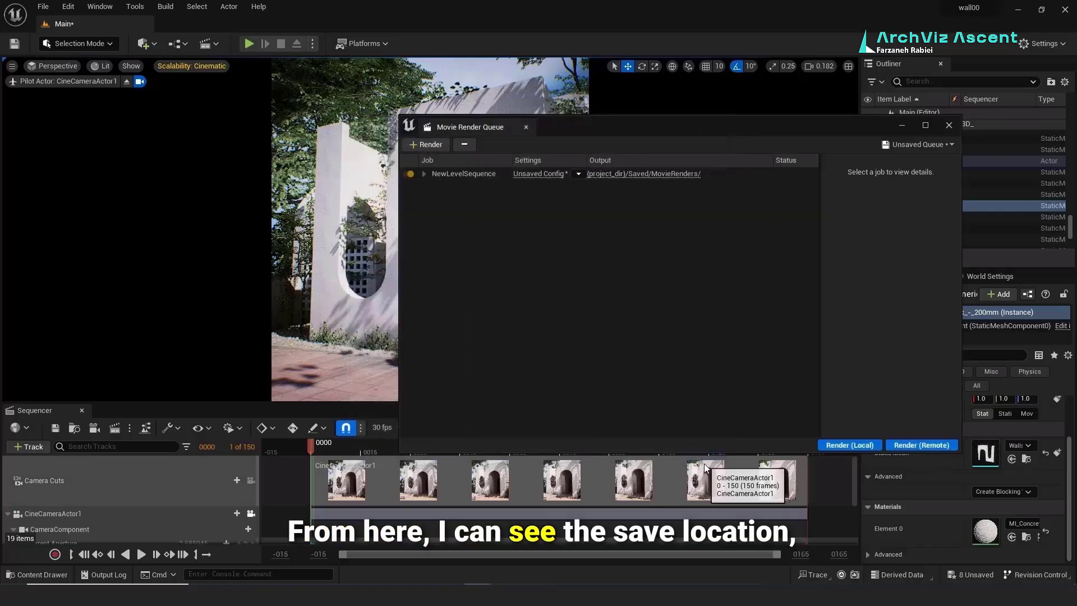
Step: Add the SunSky actor to the sequence and key its Solar Time at frame 0
{"action": "left_click", "coordinate": [642, 174]}
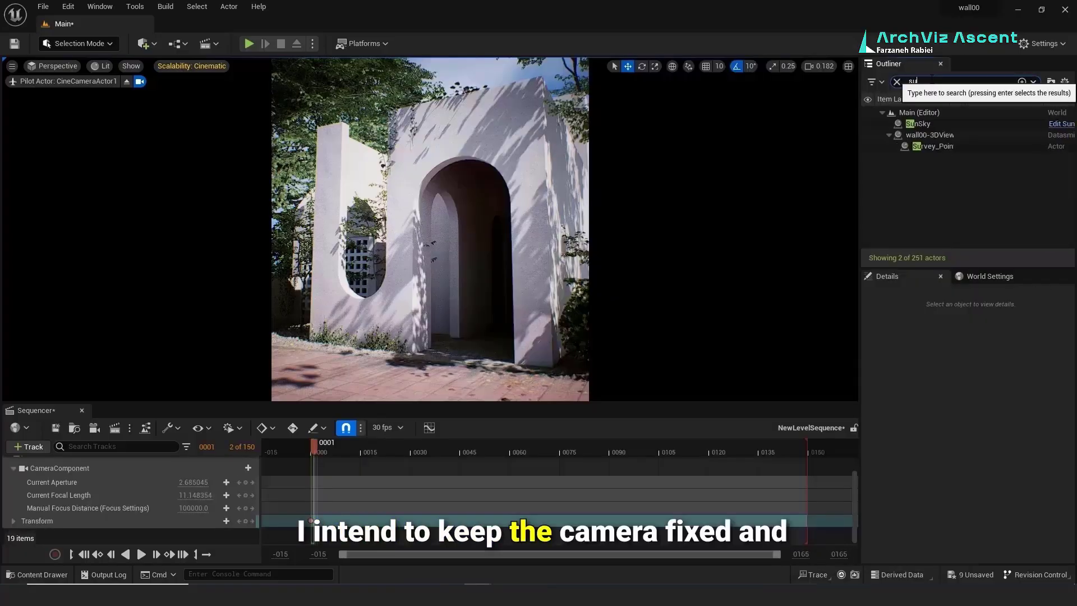
{"action": "type", "text": "n"}
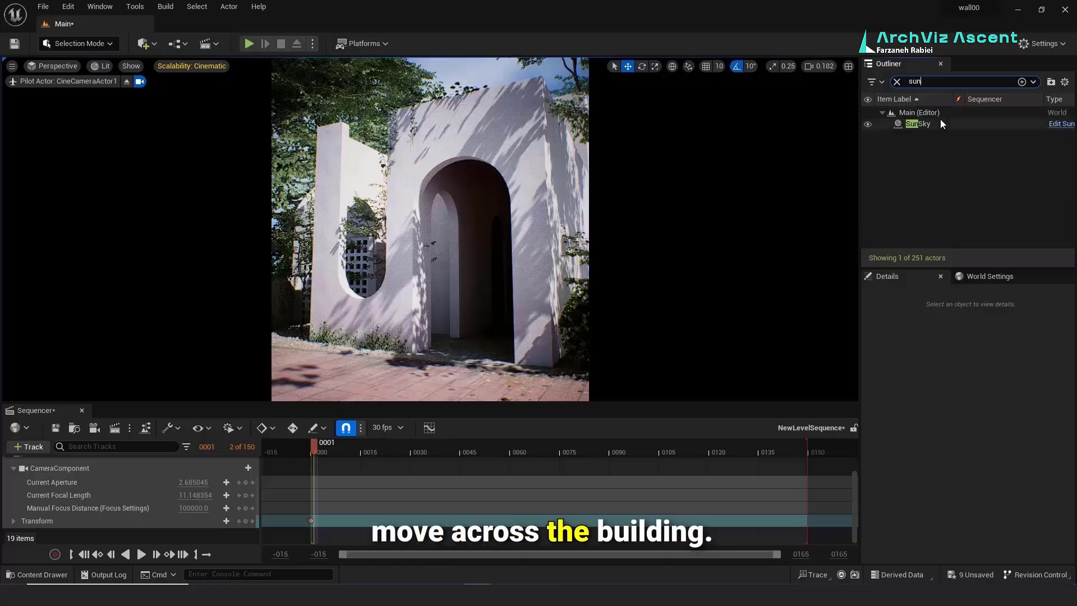
{"action": "left_click_drag", "start_coordinate": [939, 119], "coordinate": [193, 497]}
{"action": "left_click_drag", "start_coordinate": [83, 517], "coordinate": [58, 529]}
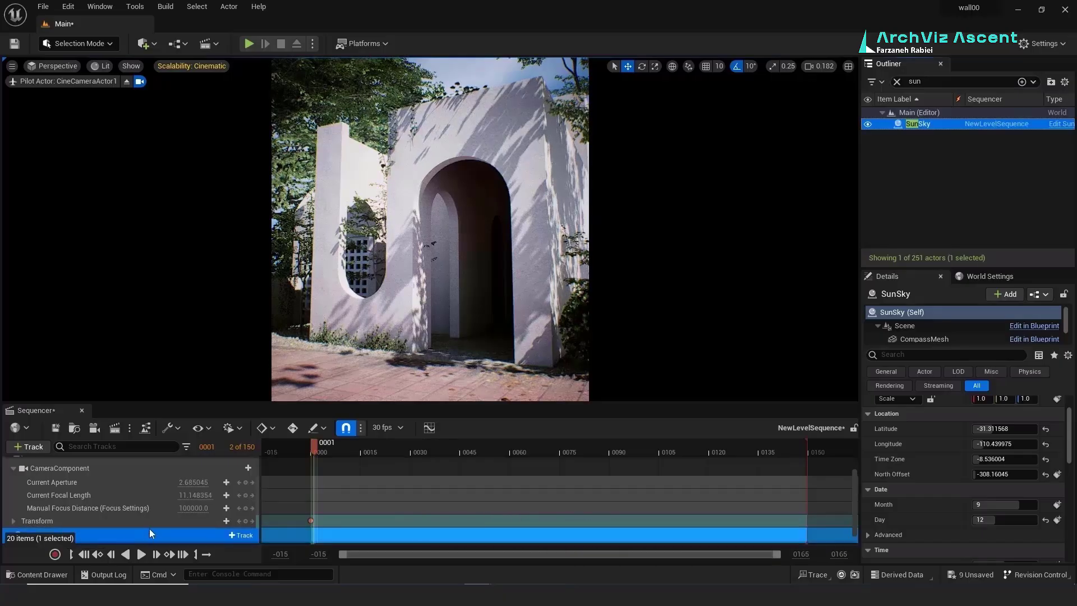
{"action": "scroll", "coordinate": [149, 528], "scroll_direction": "down", "scroll_amount": 1}
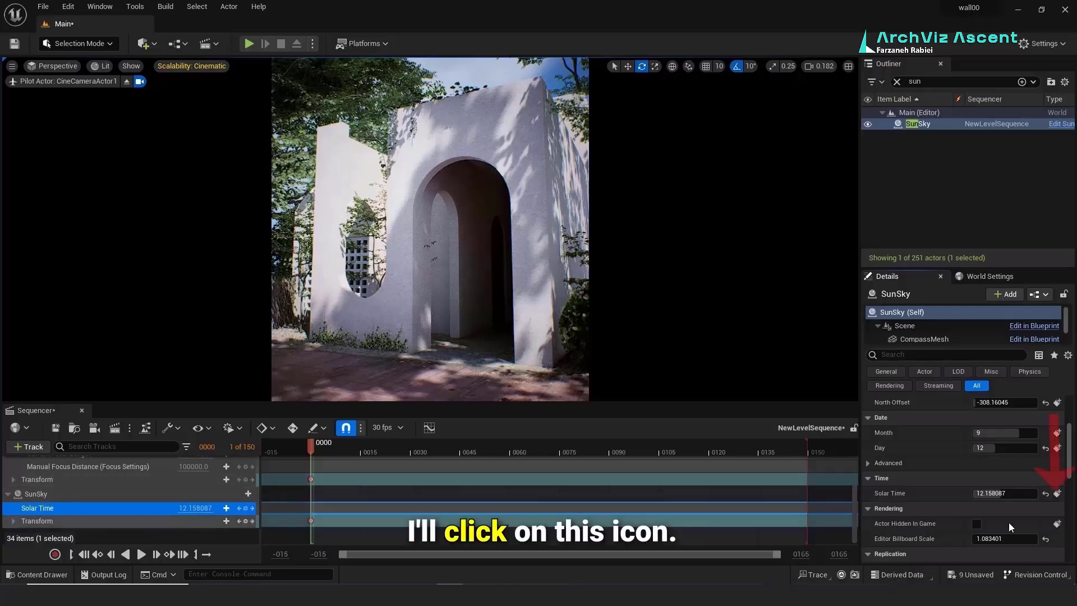
{"action": "left_click", "coordinate": [1058, 494]}
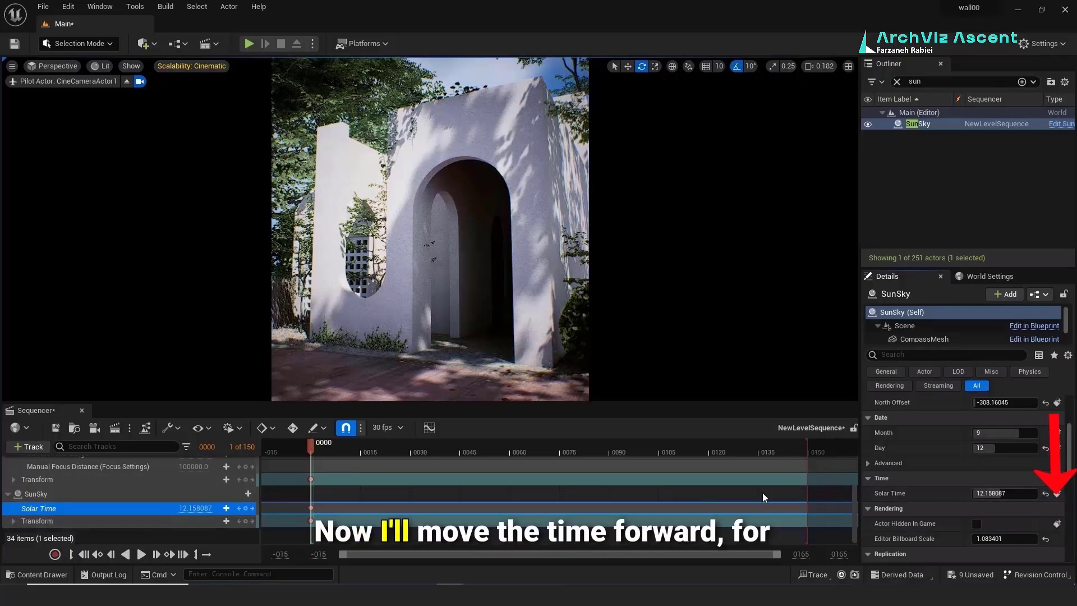
Step: Key Solar Time at about 13.52 at frame 150 and play the sun animation preview
{"action": "left_click_drag", "start_coordinate": [305, 445], "coordinate": [809, 456]}
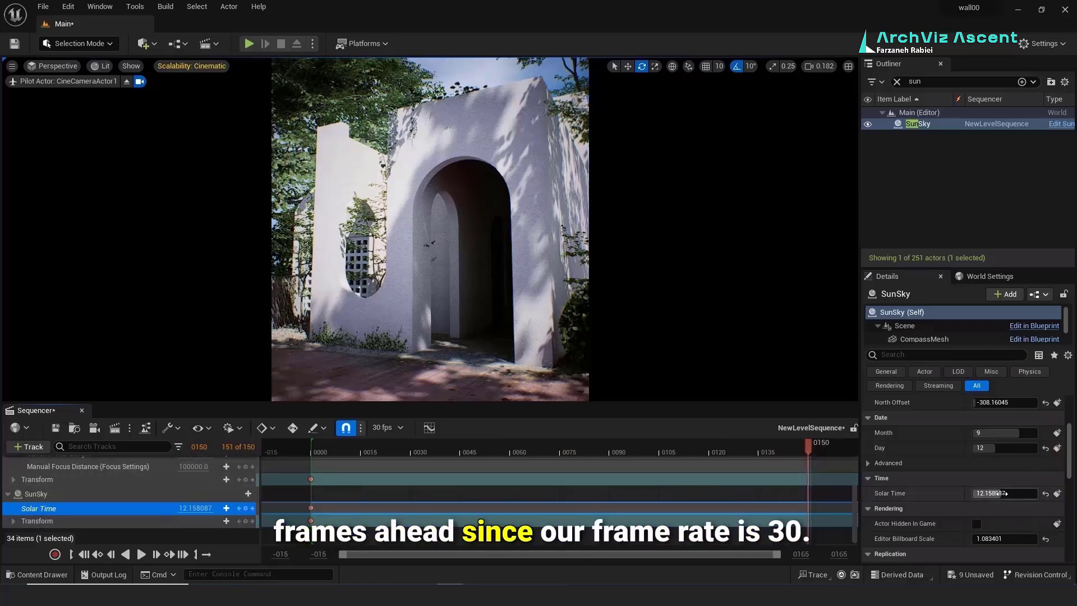
{"action": "left_click_drag", "start_coordinate": [1000, 494], "coordinate": [1002, 494]}
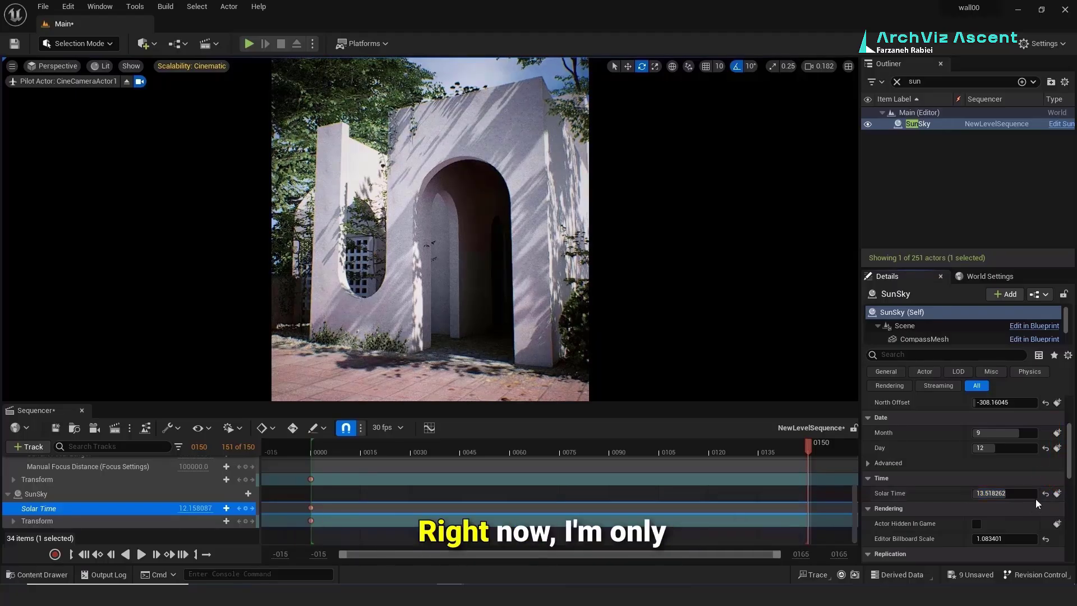
{"action": "left_click", "coordinate": [1056, 494]}
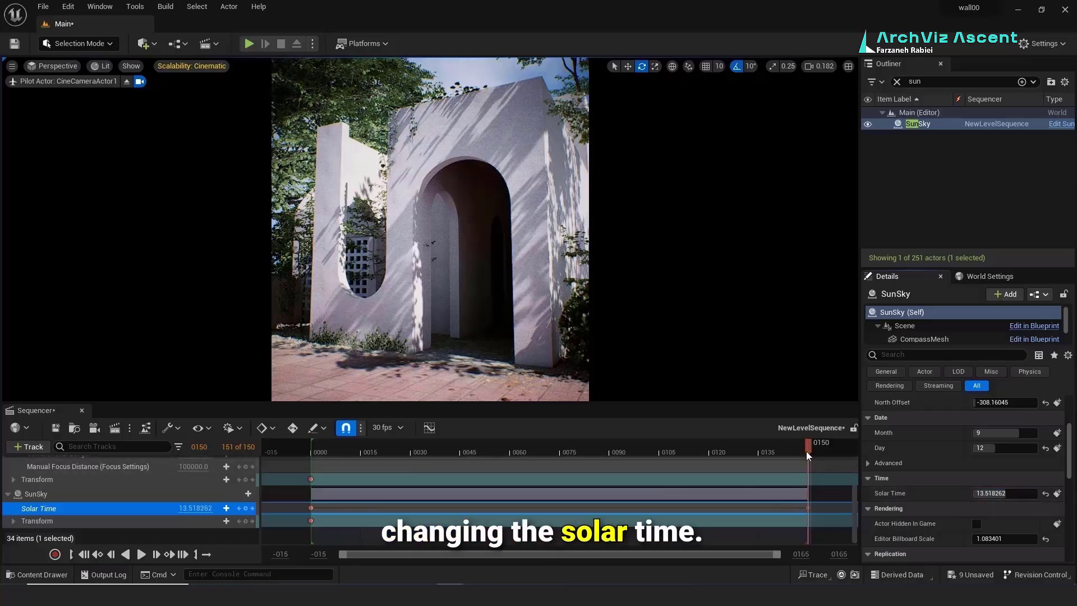
{"action": "left_click_drag", "start_coordinate": [806, 449], "coordinate": [312, 436]}
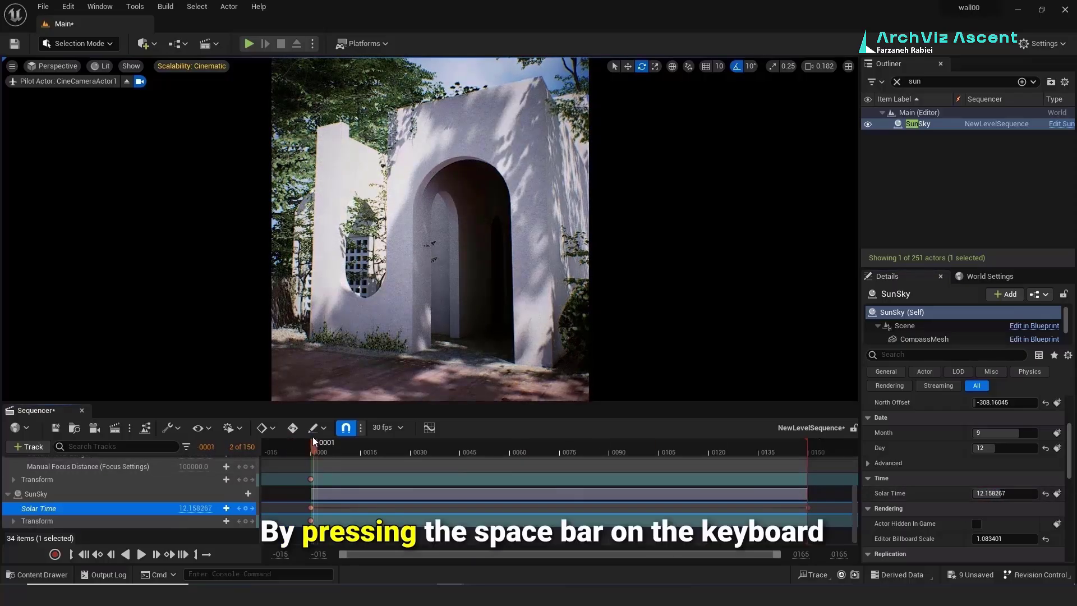
{"action": "key", "text": "space"}
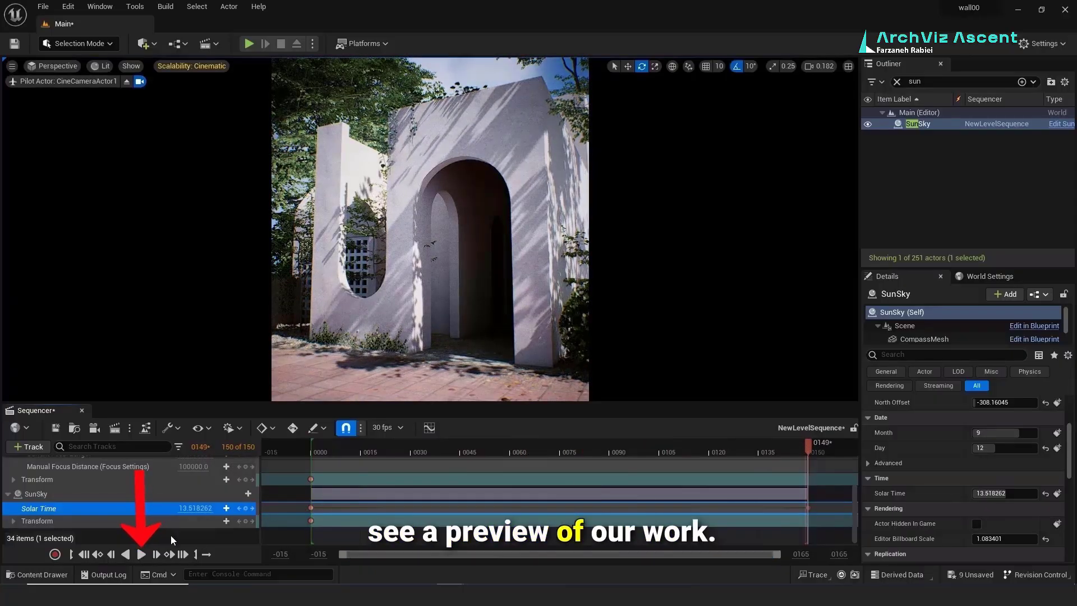
Step: Save the level sequence and render it locally as 1920x1080, 30 fps frames
{"action": "left_click", "coordinate": [55, 428]}
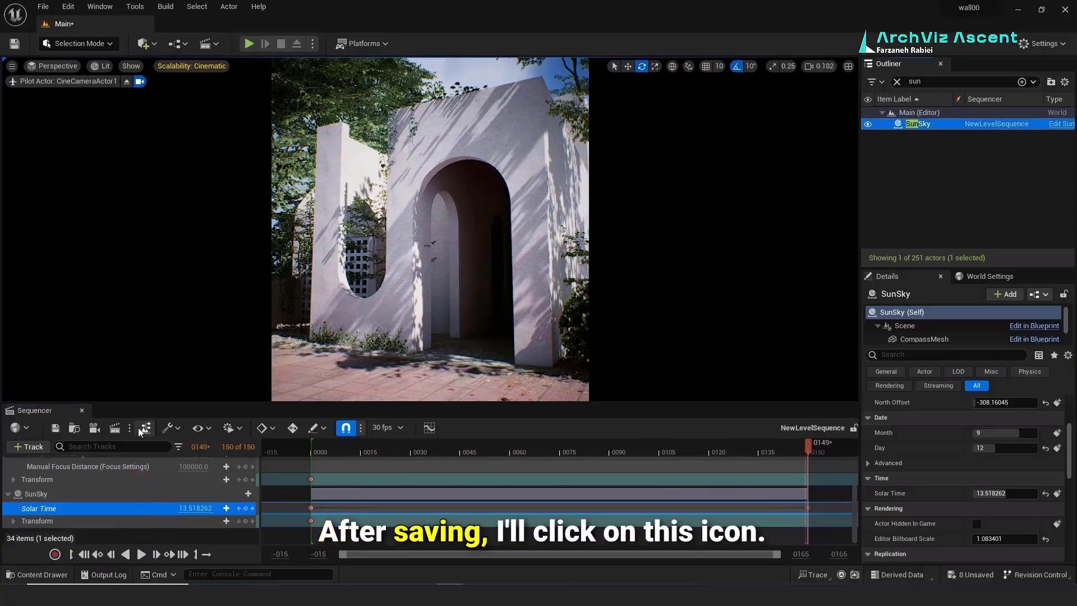
{"action": "left_click", "coordinate": [115, 427]}
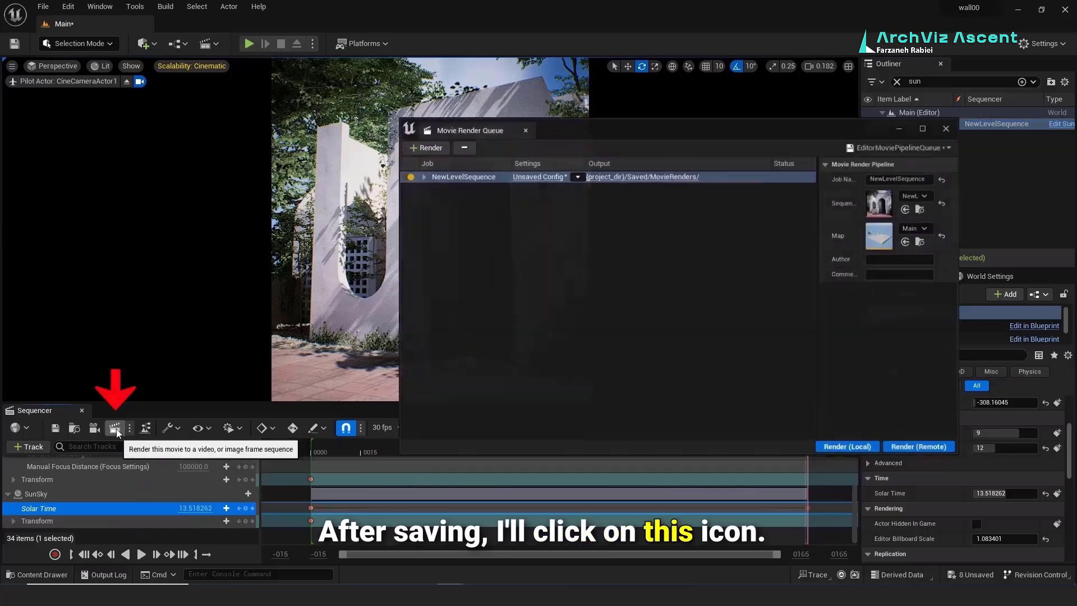
{"action": "left_click", "coordinate": [552, 176]}
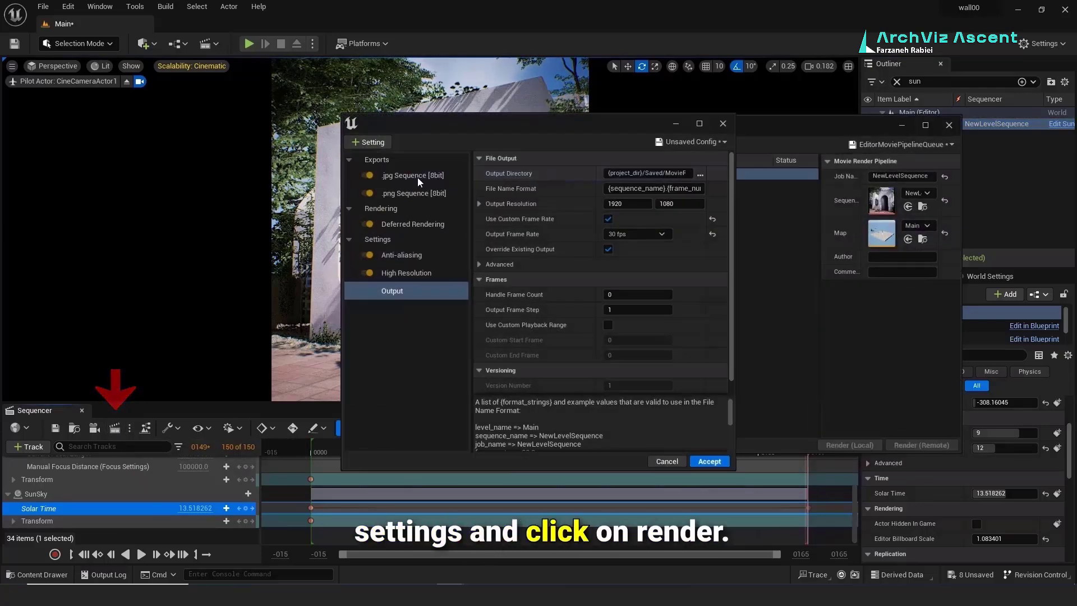
{"action": "left_click", "coordinate": [709, 461]}
{"action": "left_click", "coordinate": [850, 444]}
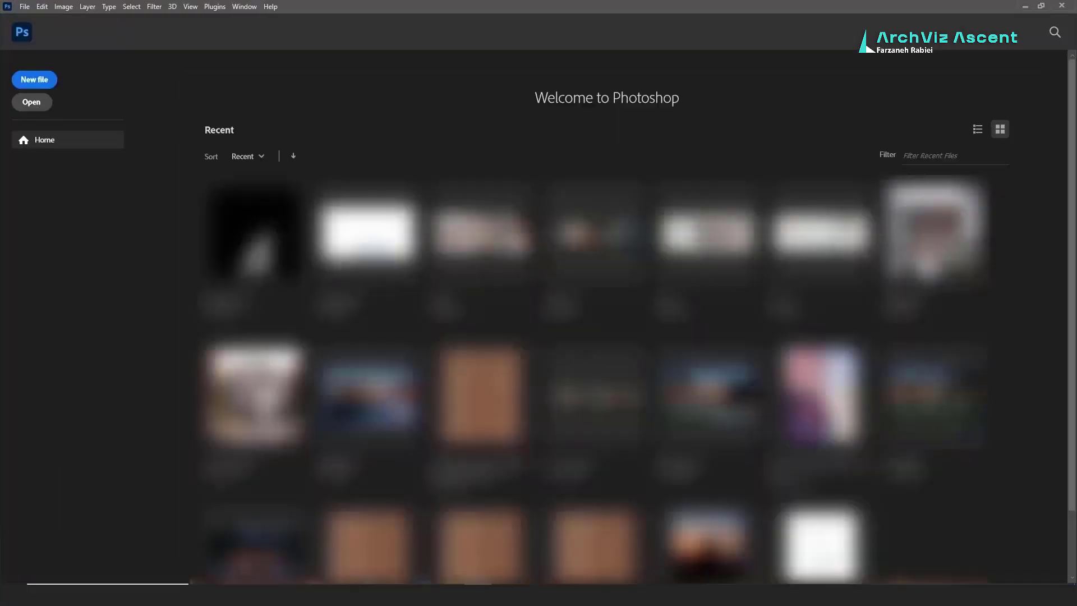
Step: Open the rendered frames as a 30 fps image sequence and show the Timeline
{"action": "left_click", "coordinate": [31, 102]}
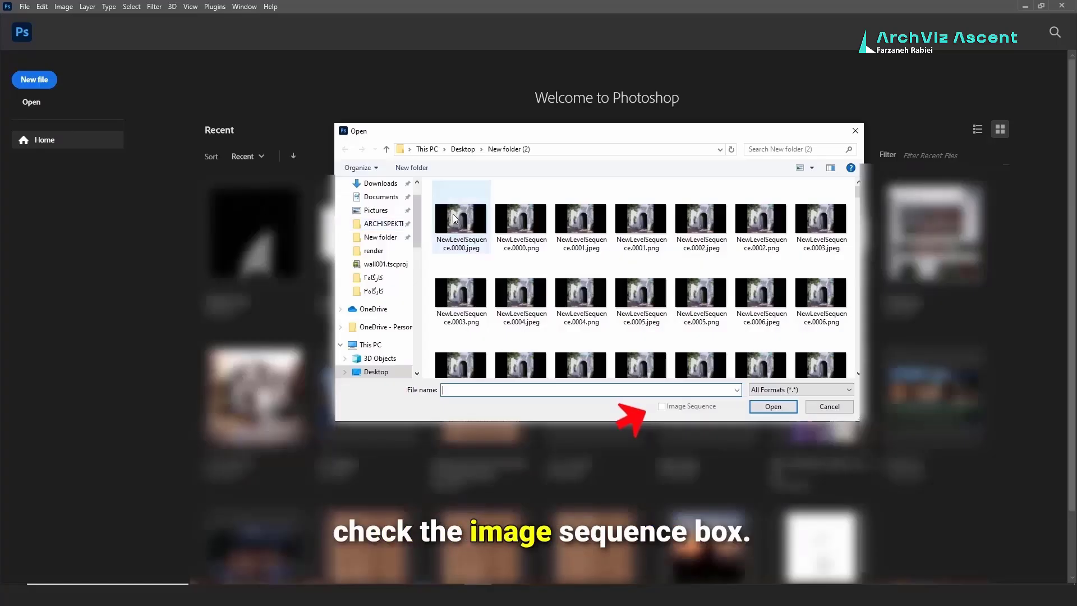
{"action": "left_click", "coordinate": [454, 219]}
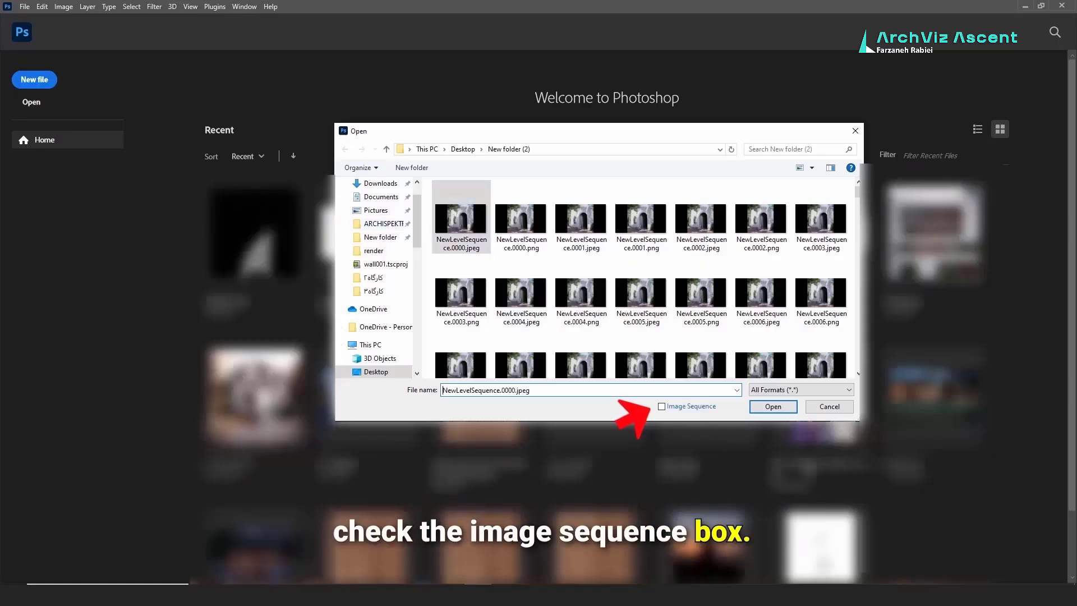
{"action": "left_click", "coordinate": [766, 406]}
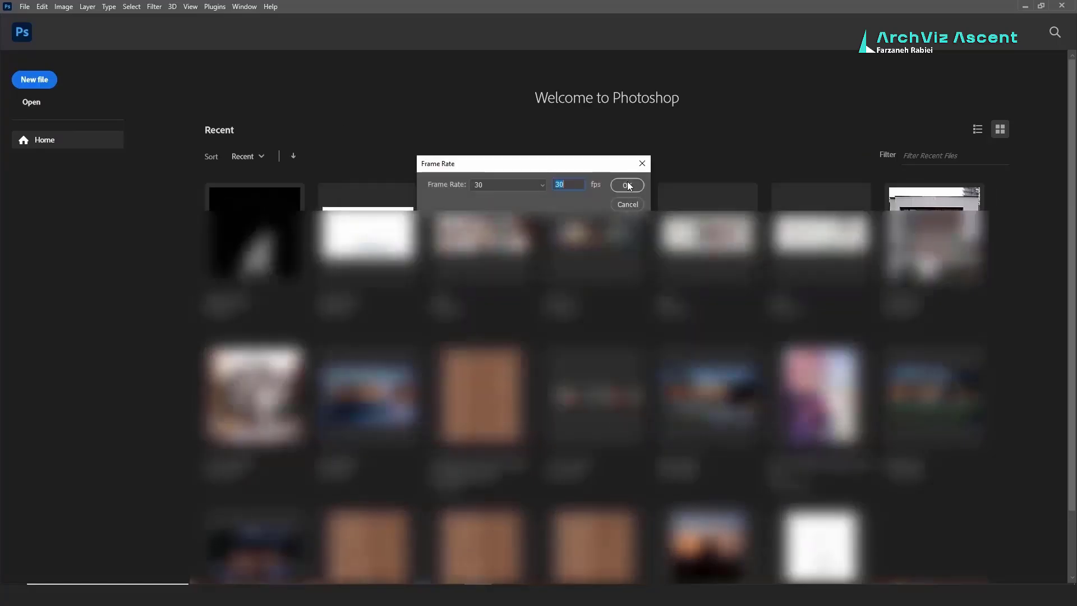
{"action": "left_click", "coordinate": [627, 185]}
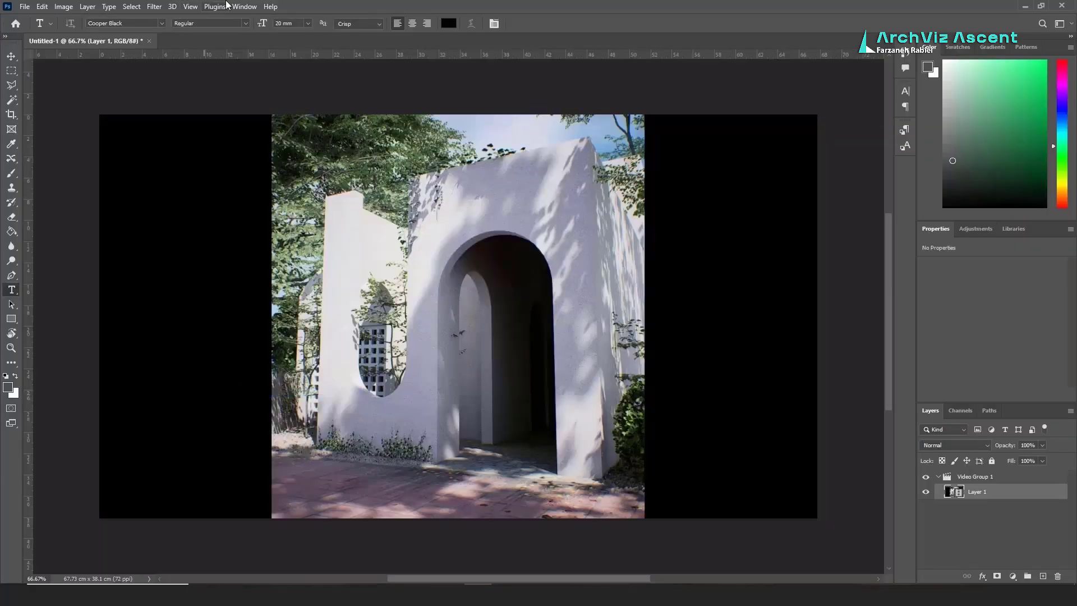
{"action": "left_click", "coordinate": [244, 6]}
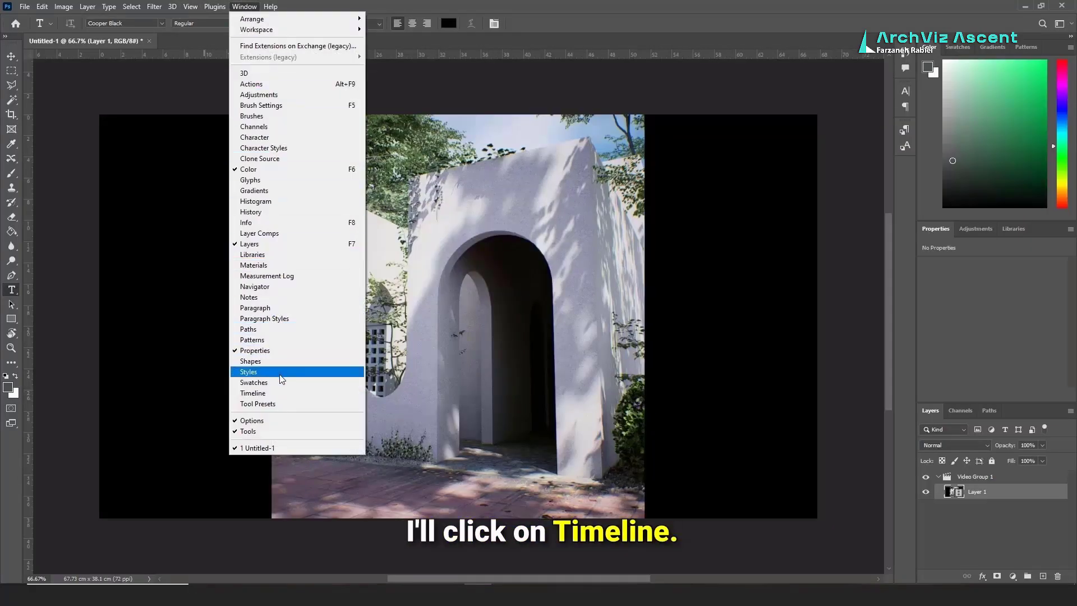
{"action": "left_click", "coordinate": [281, 395]}
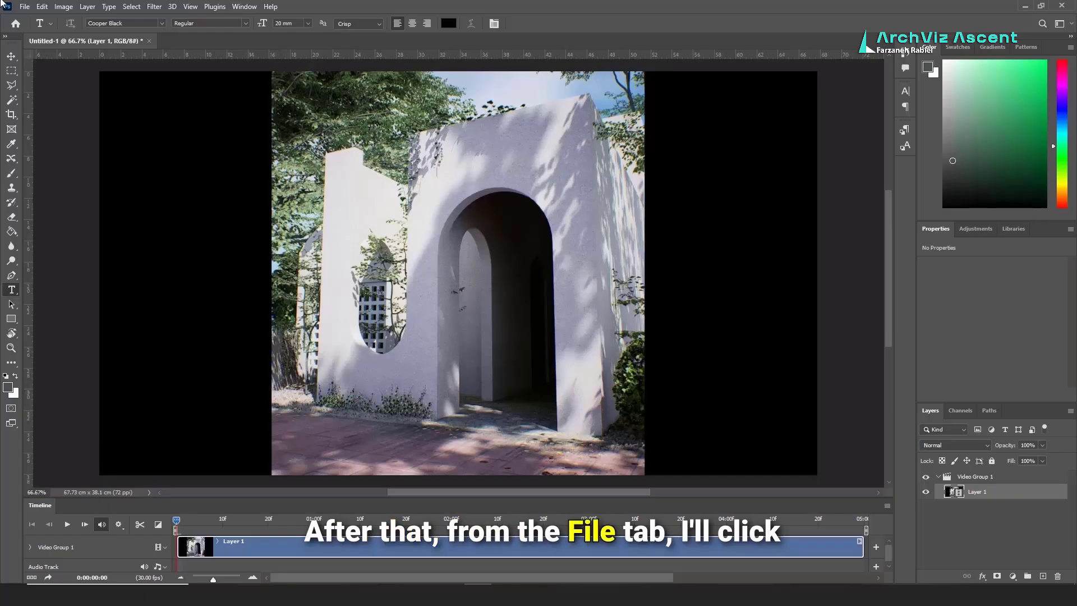
Step: Render the video as 1.mp4 into New folder (2), then quit without saving
{"action": "left_click", "coordinate": [25, 7]}
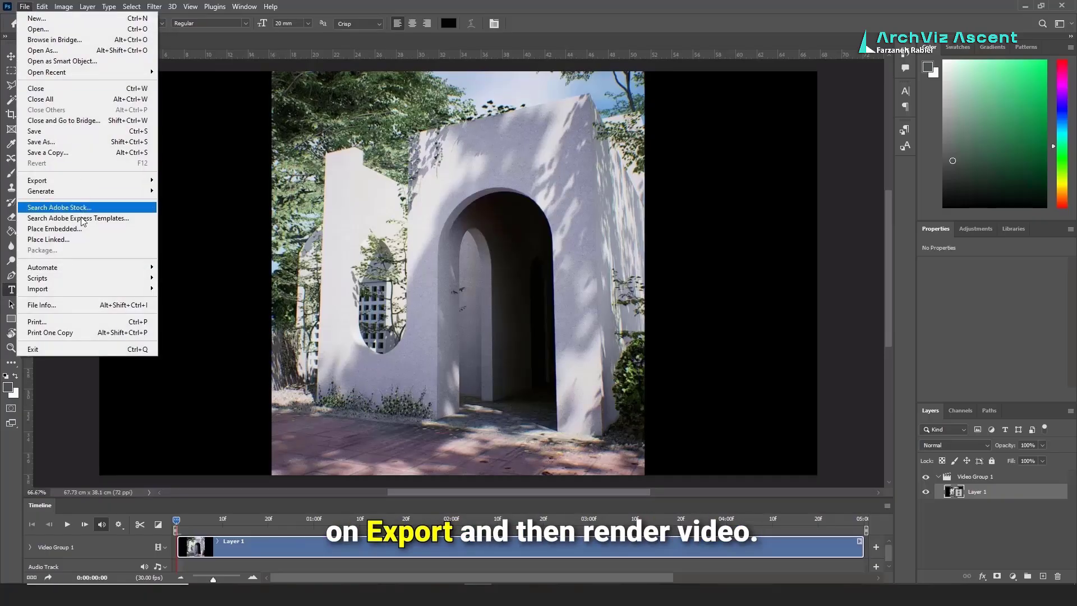
{"action": "mouse_move", "coordinate": [95, 180]}
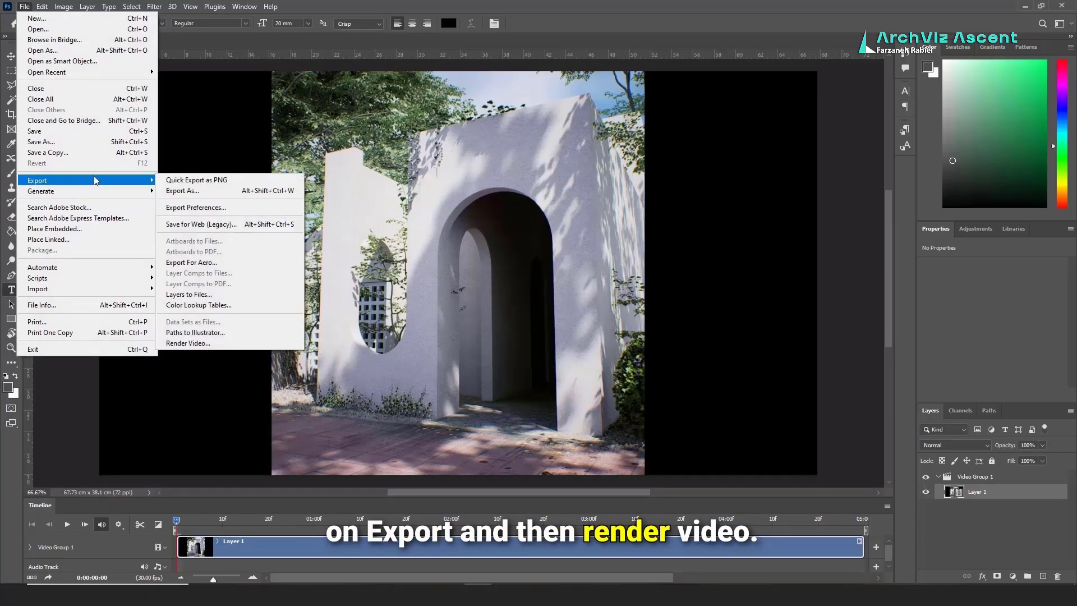
{"action": "left_click", "coordinate": [219, 343]}
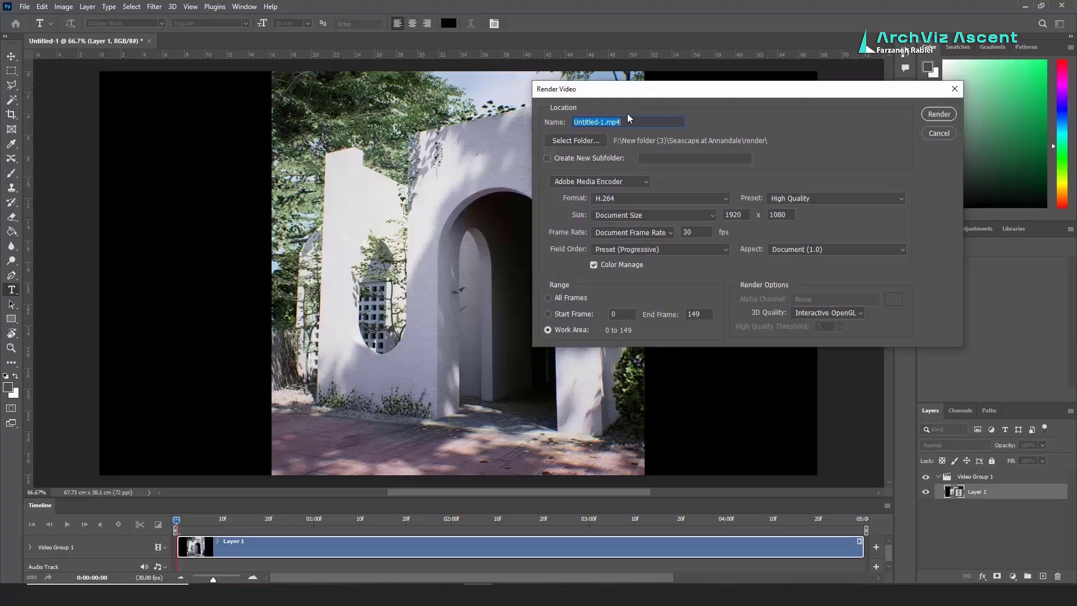
{"action": "type", "text": "1"}
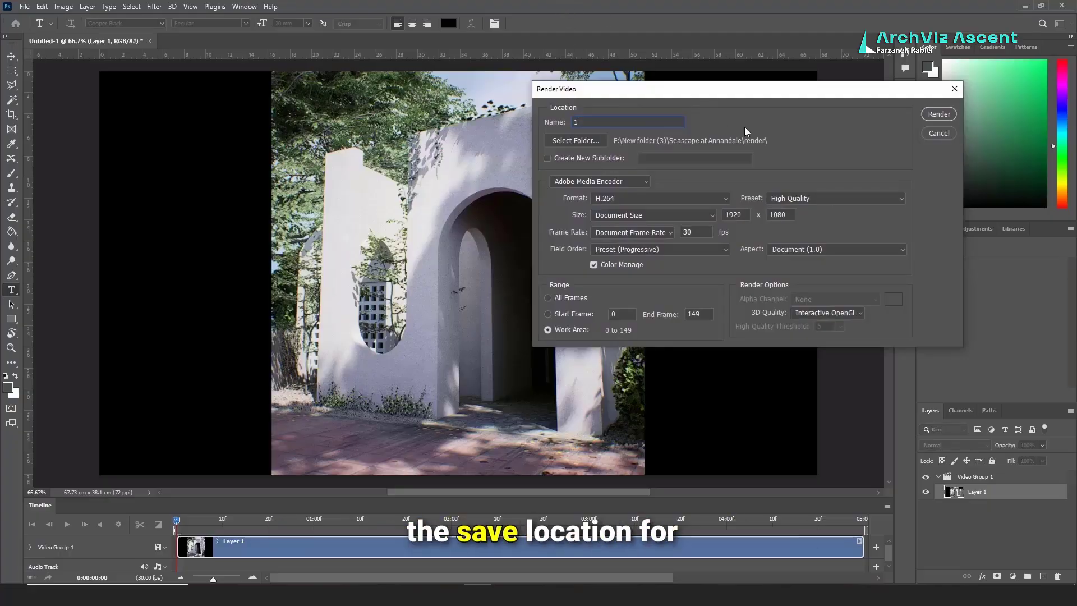
{"action": "left_click", "coordinate": [575, 140]}
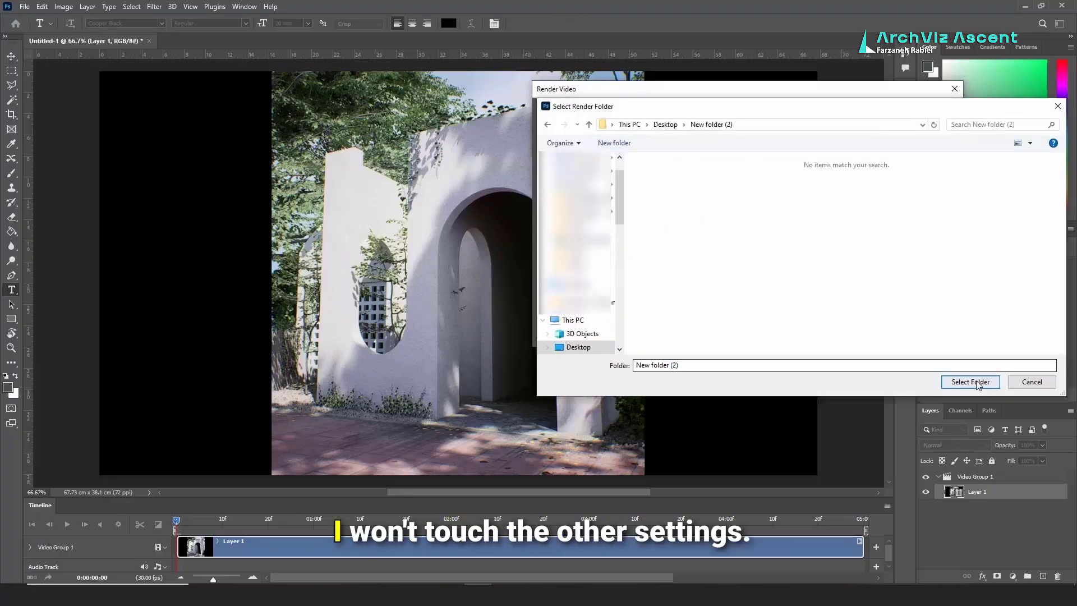
{"action": "left_click", "coordinate": [970, 381]}
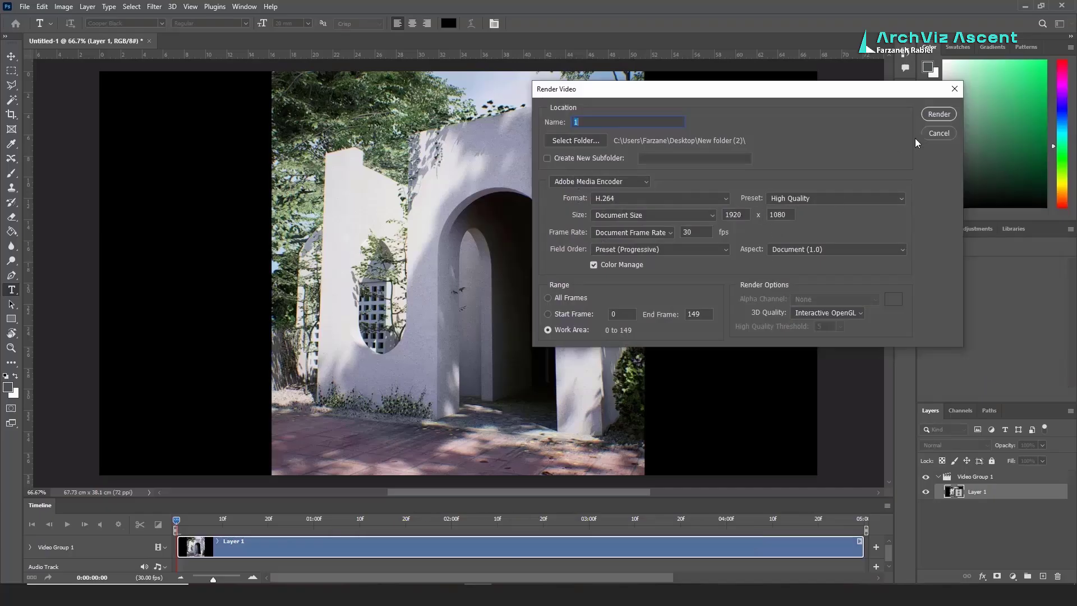
{"action": "left_click", "coordinate": [937, 114]}
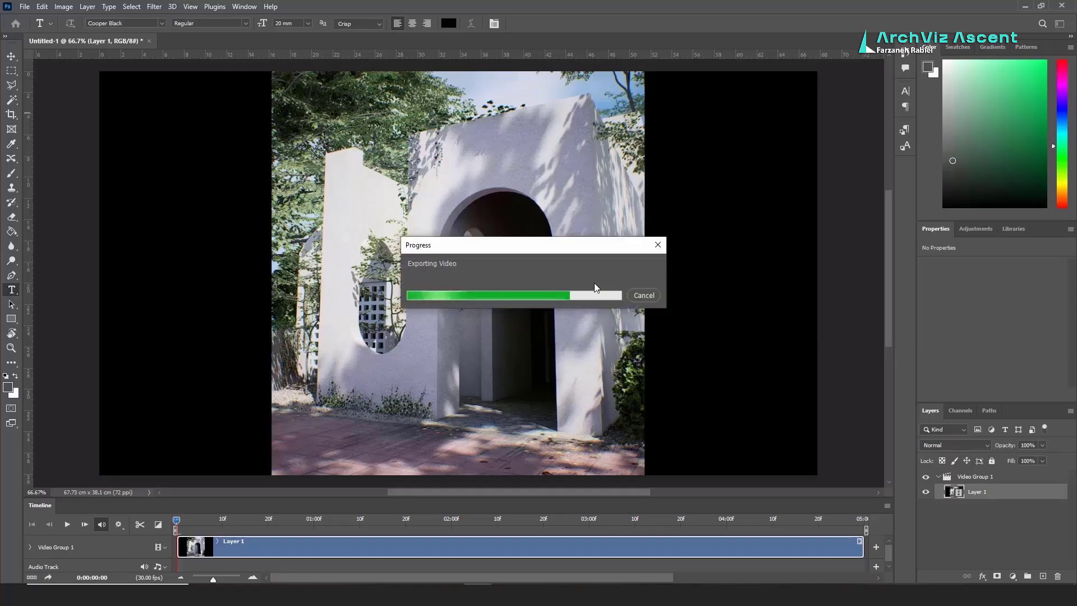
{"action": "left_click", "coordinate": [1066, 7]}
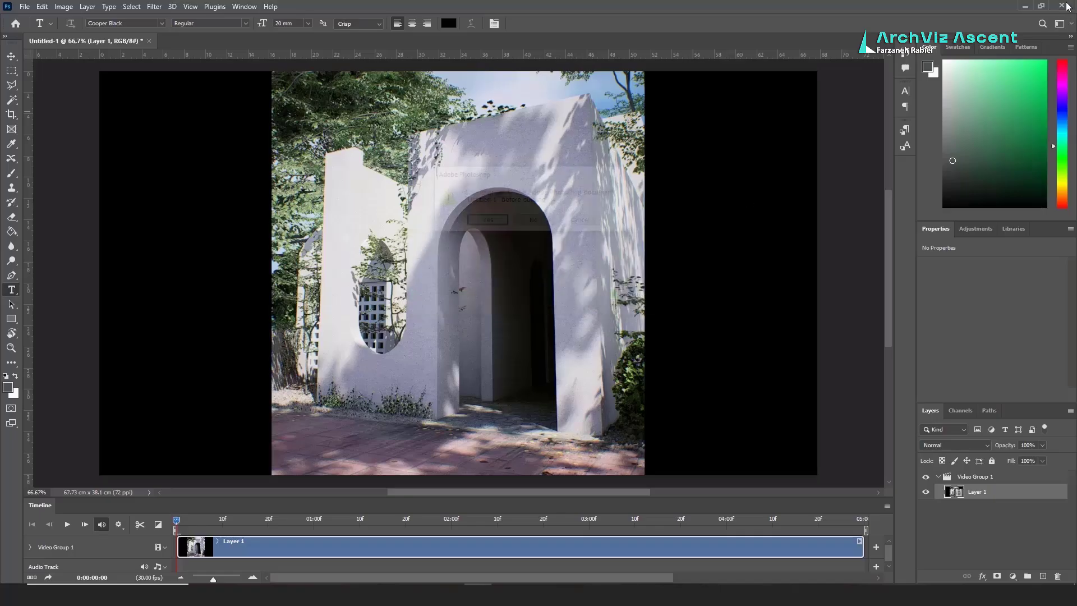
{"action": "left_click", "coordinate": [526, 222]}
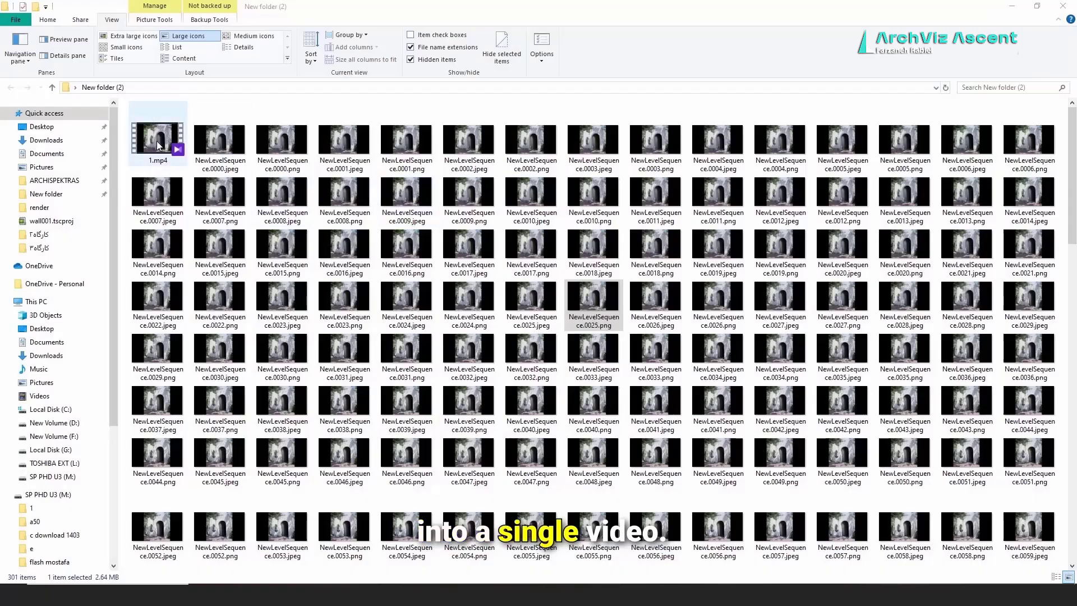
Step: Play 1.mp4 from the New folder (2) window
{"action": "double_click", "coordinate": [157, 141]}
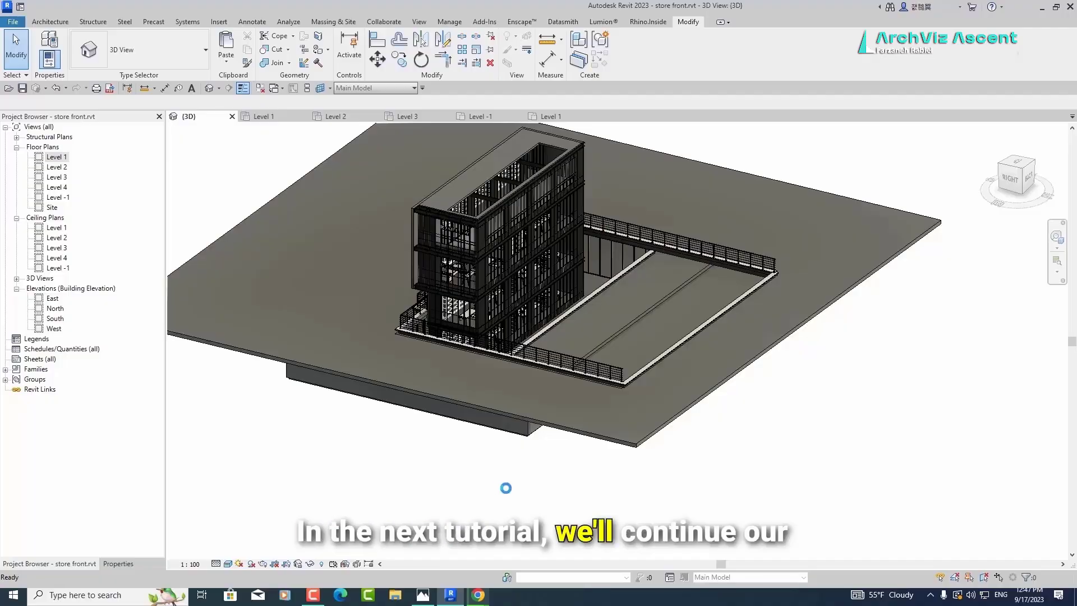
Step: Zoom and pan the 3D view of the store front, then show the Enscape and Datasmith ribbon tabs
{"action": "scroll", "coordinate": [398, 252], "scroll_direction": "up", "scroll_amount": 5}
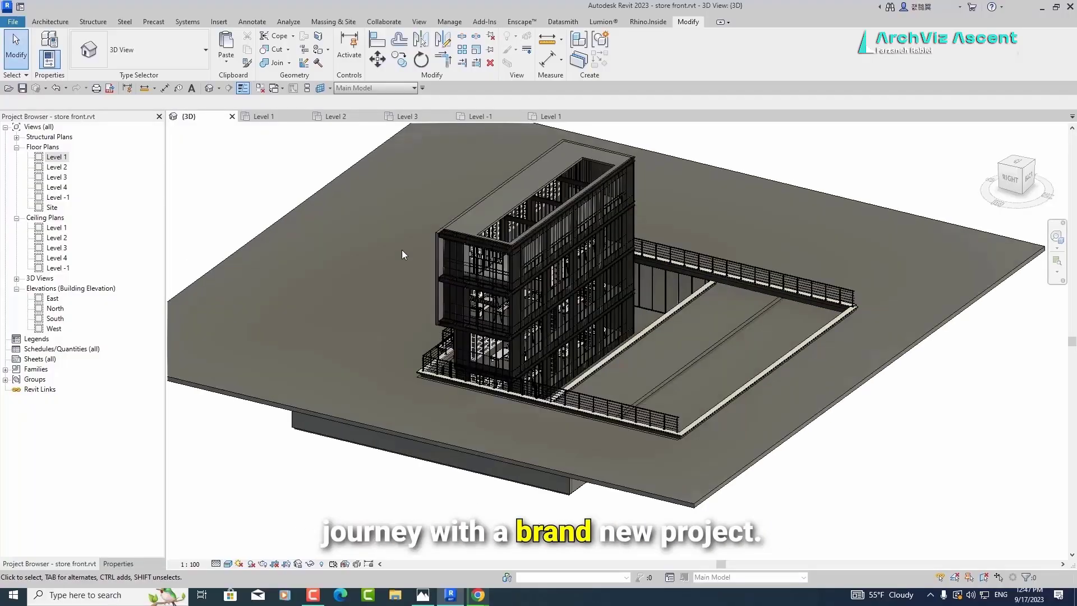
{"action": "middle_click_drag", "start_coordinate": [413, 224], "coordinate": [406, 278]}
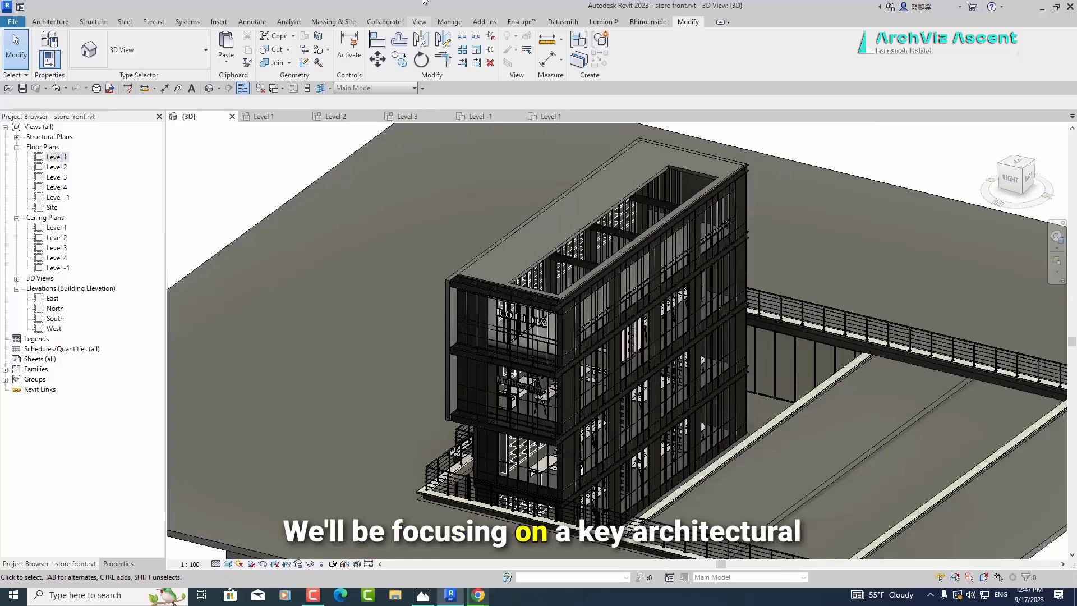
{"action": "left_click", "coordinate": [531, 23]}
{"action": "left_click", "coordinate": [563, 21]}
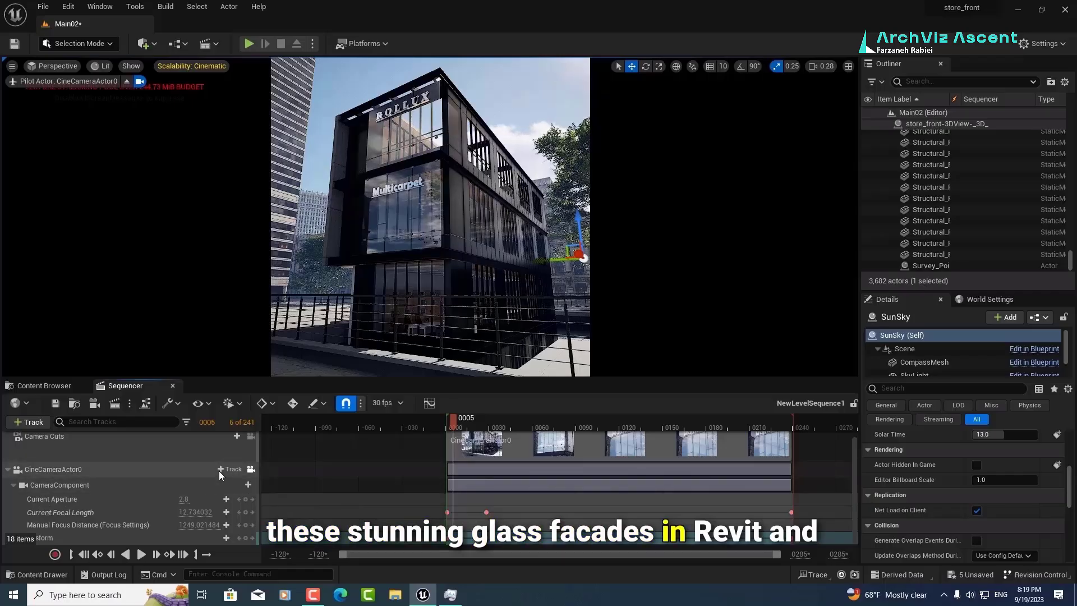
Step: Show the Content Browser with the EuropeanBeech SimpleWind tree meshes
{"action": "left_click", "coordinate": [39, 389]}
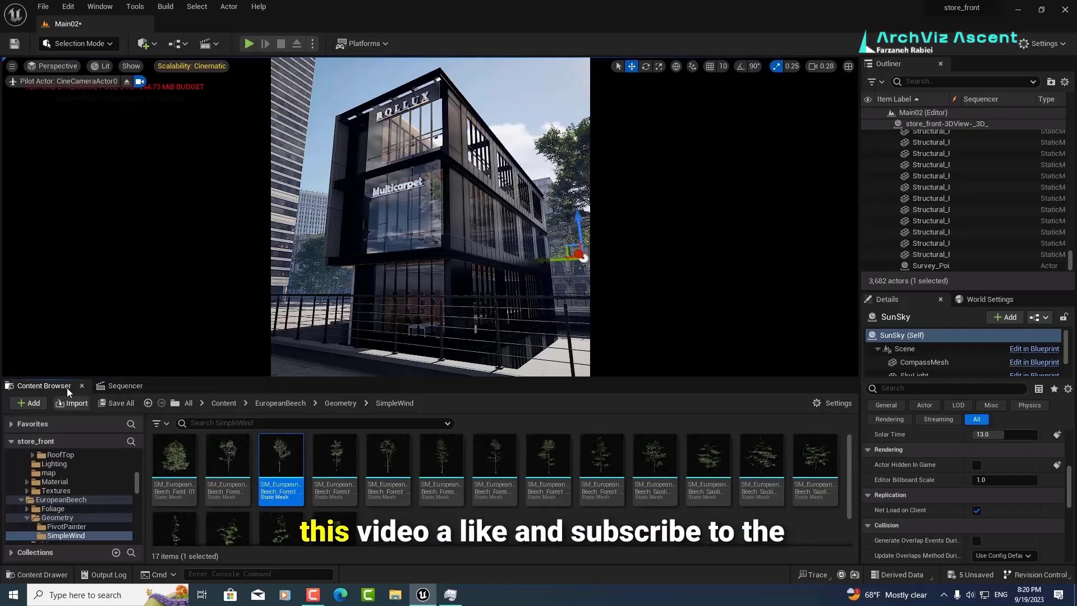